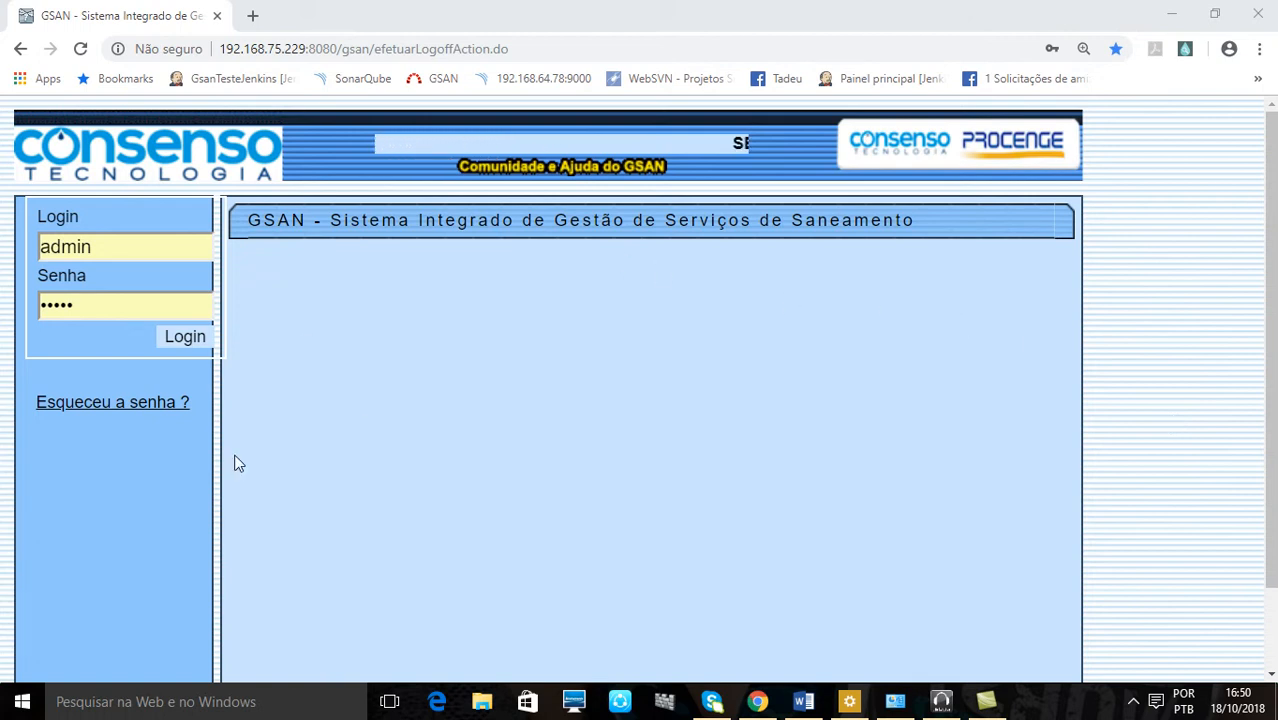
Step: Log in and open the Inserir Tipo de Serviço form from Atendimento ao Publico, Ordem de Servico, Servico, Tipo de Servico
click(199, 339)
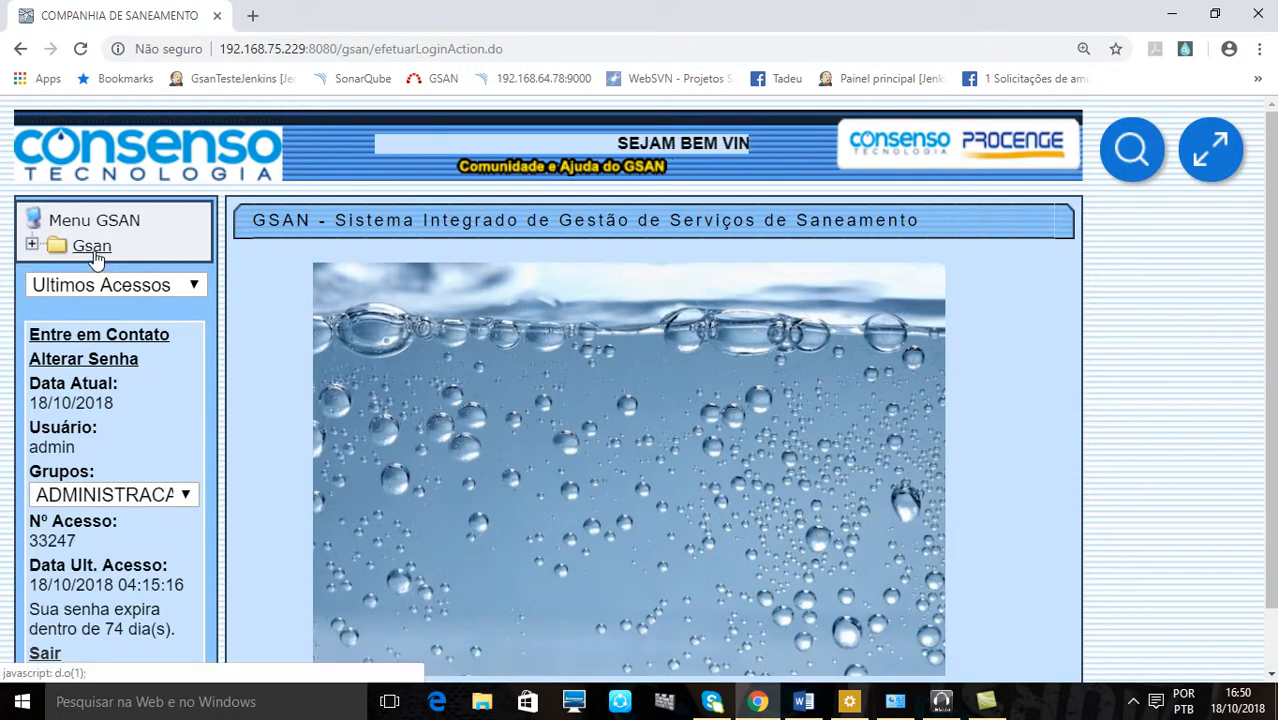
click(94, 252)
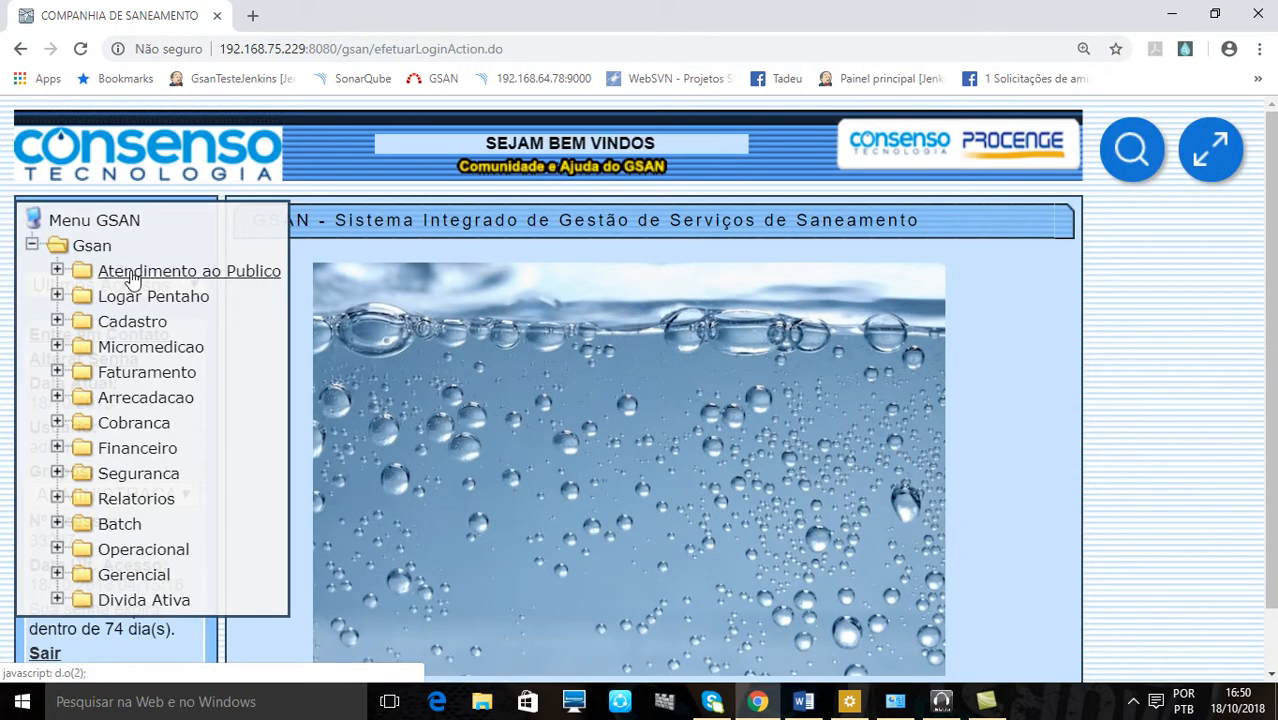
click(132, 273)
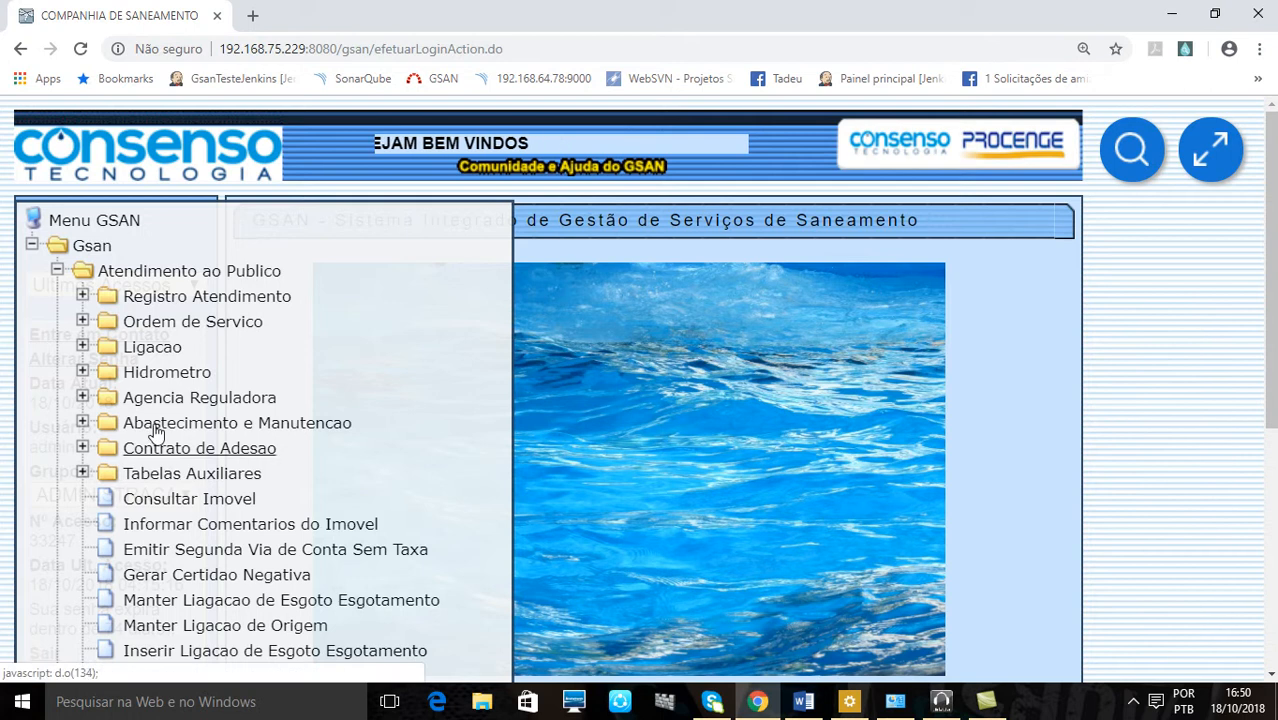
click(175, 324)
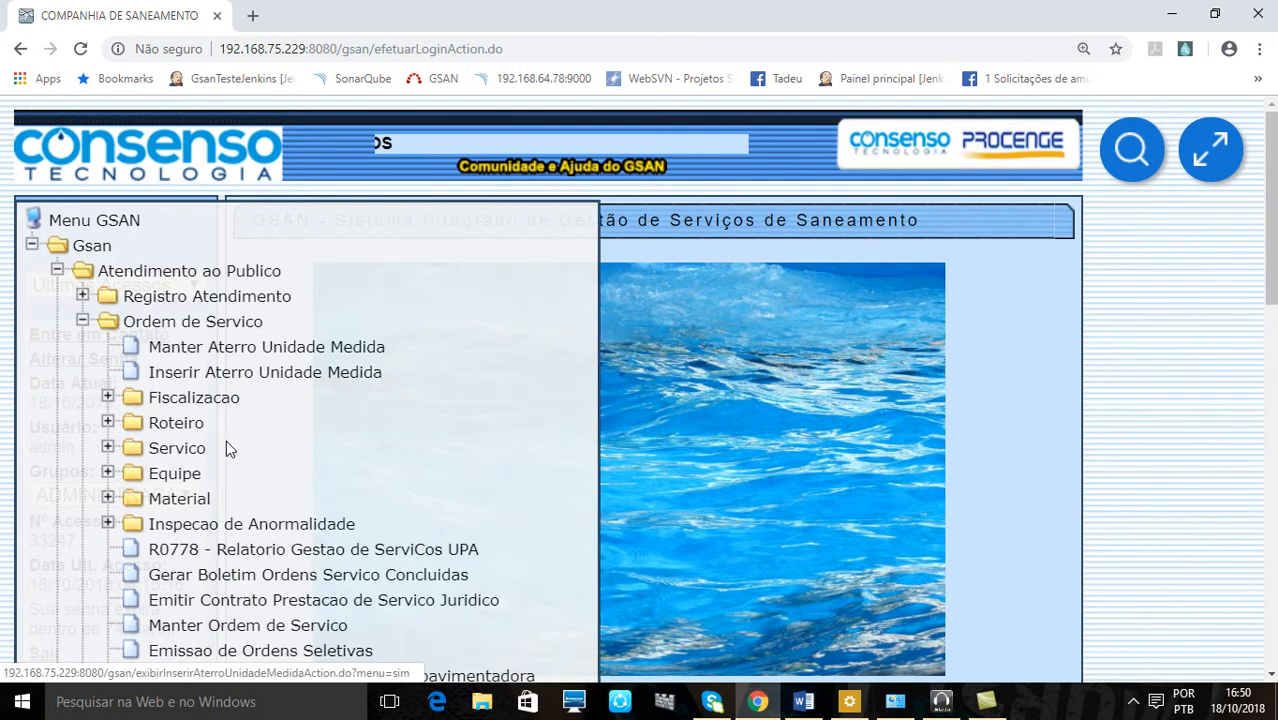
click(186, 450)
click(255, 476)
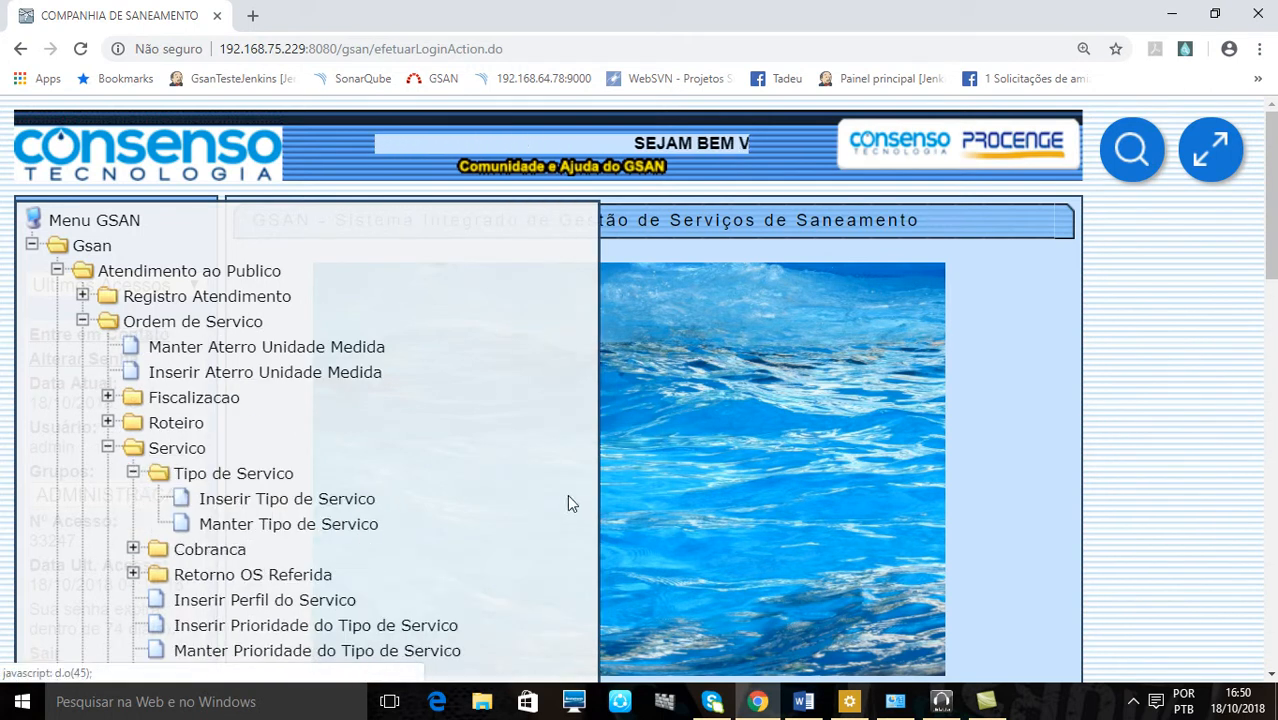
click(338, 500)
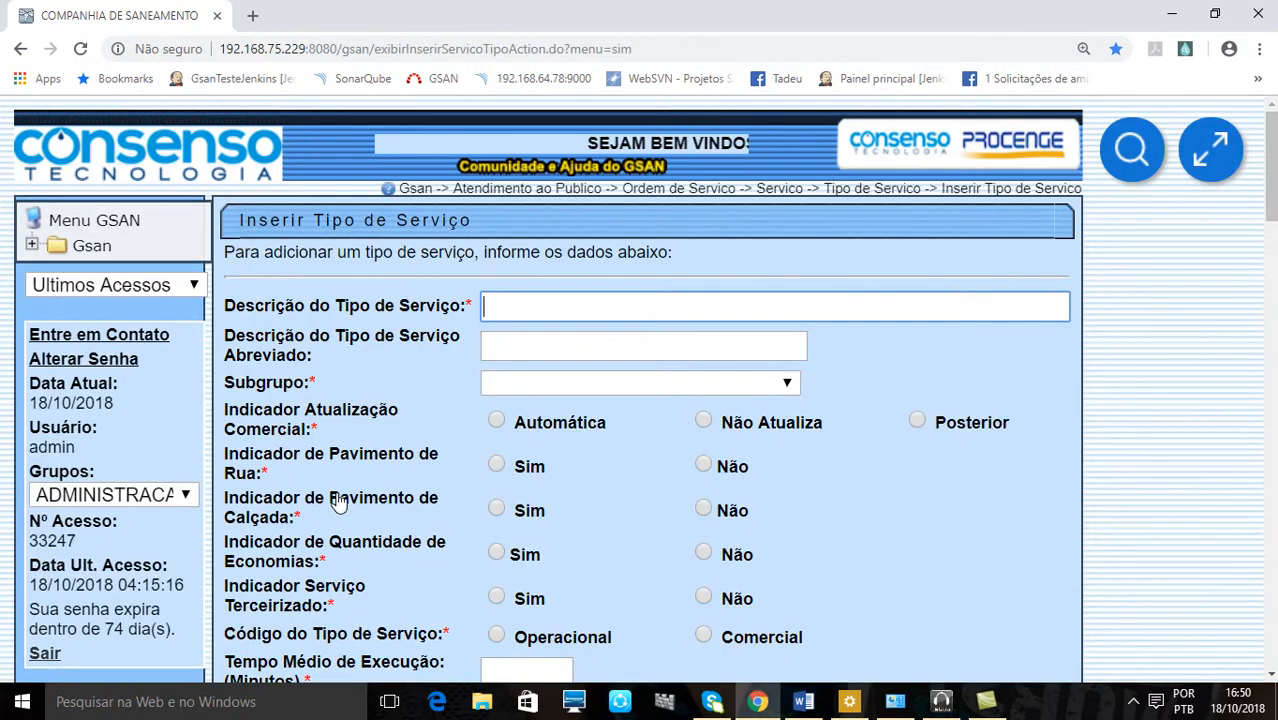
Step: Review the fields of the Inserir Tipo de Serviço form, from the service description down to the Valor do Serviço section
scroll(758, 488, down, 10)
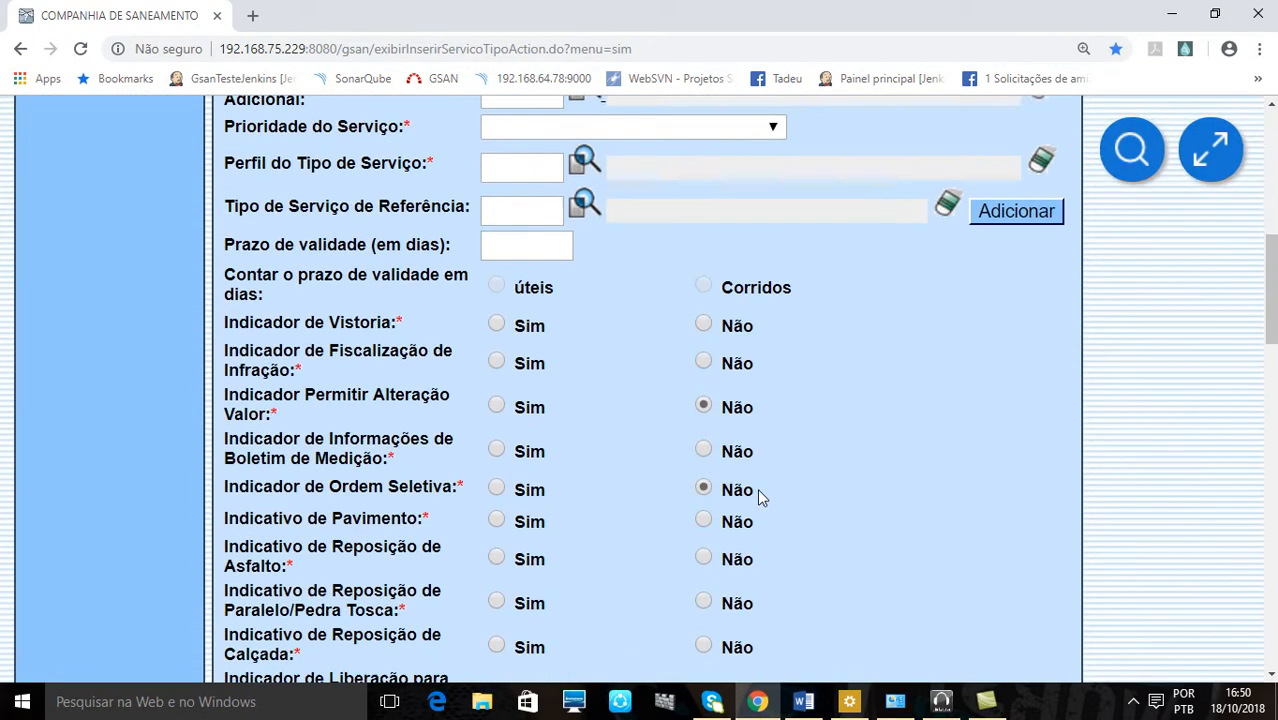
scroll(757, 488, up, 10)
scroll(770, 470, down, 2)
scroll(786, 450, up, 1)
scroll(786, 450, up, 1)
scroll(776, 447, down, 5)
scroll(773, 450, up, 5)
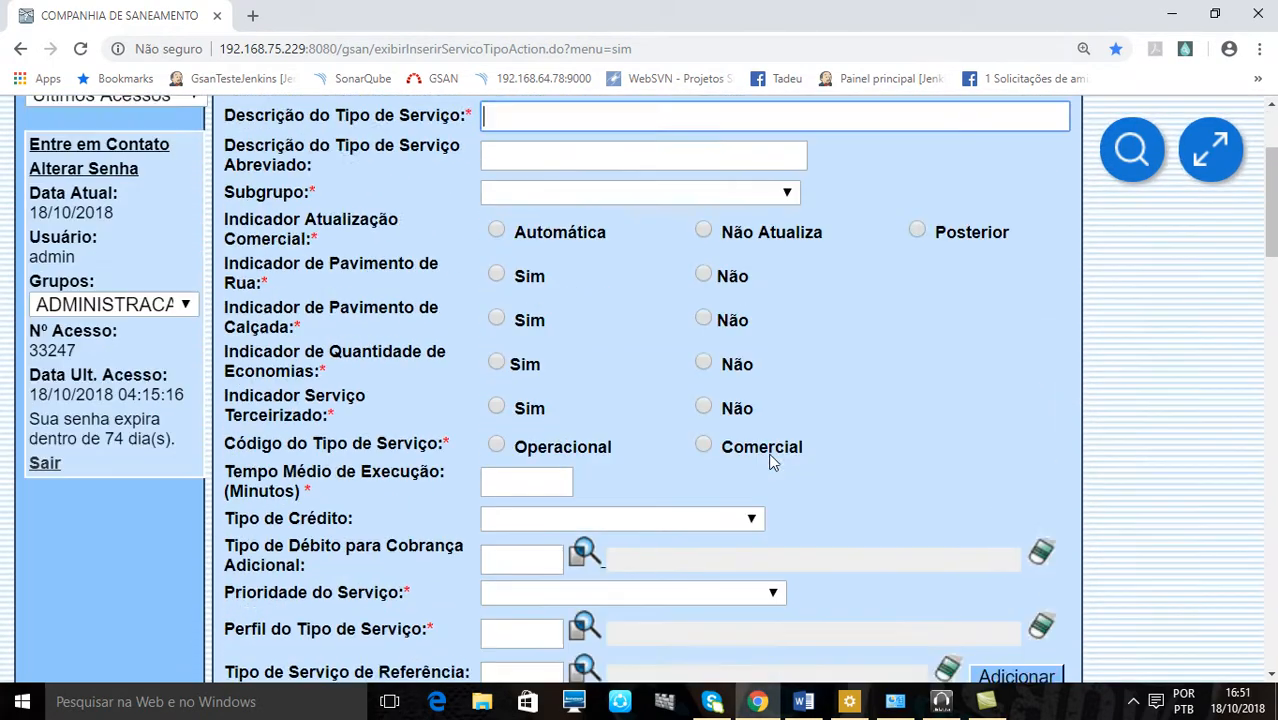
scroll(772, 462, down, 4)
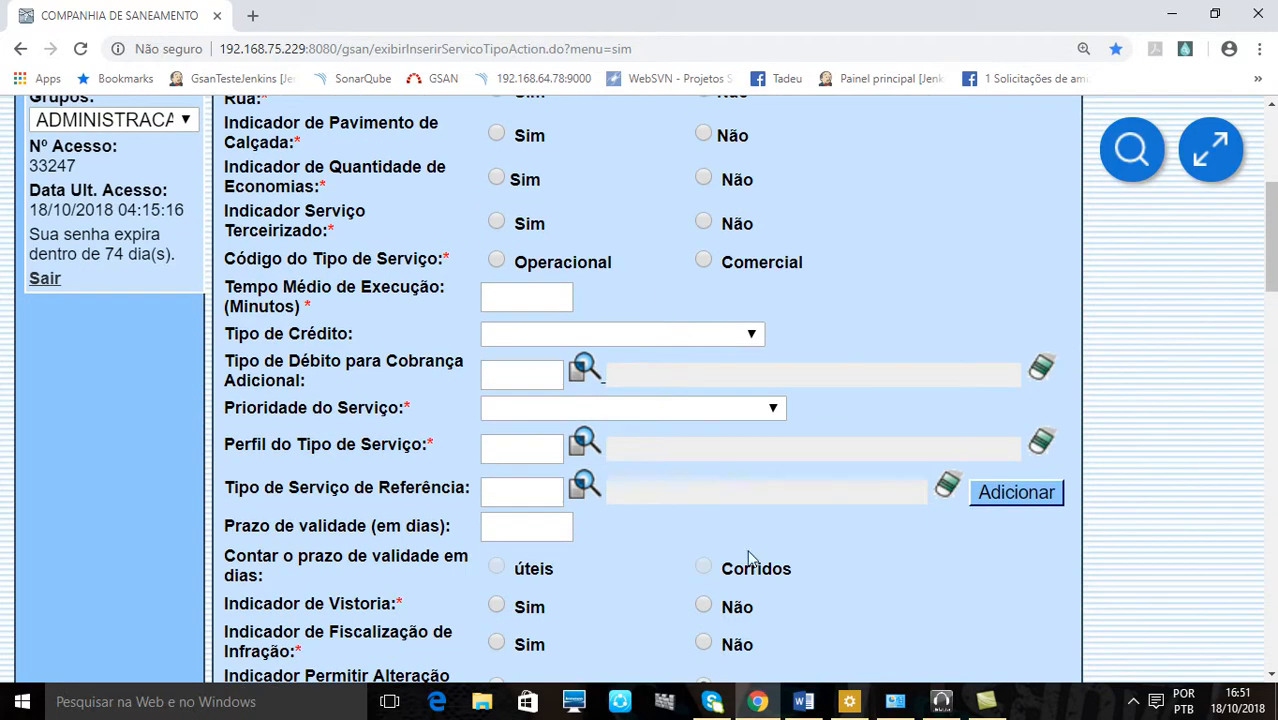
scroll(683, 503, down, 7)
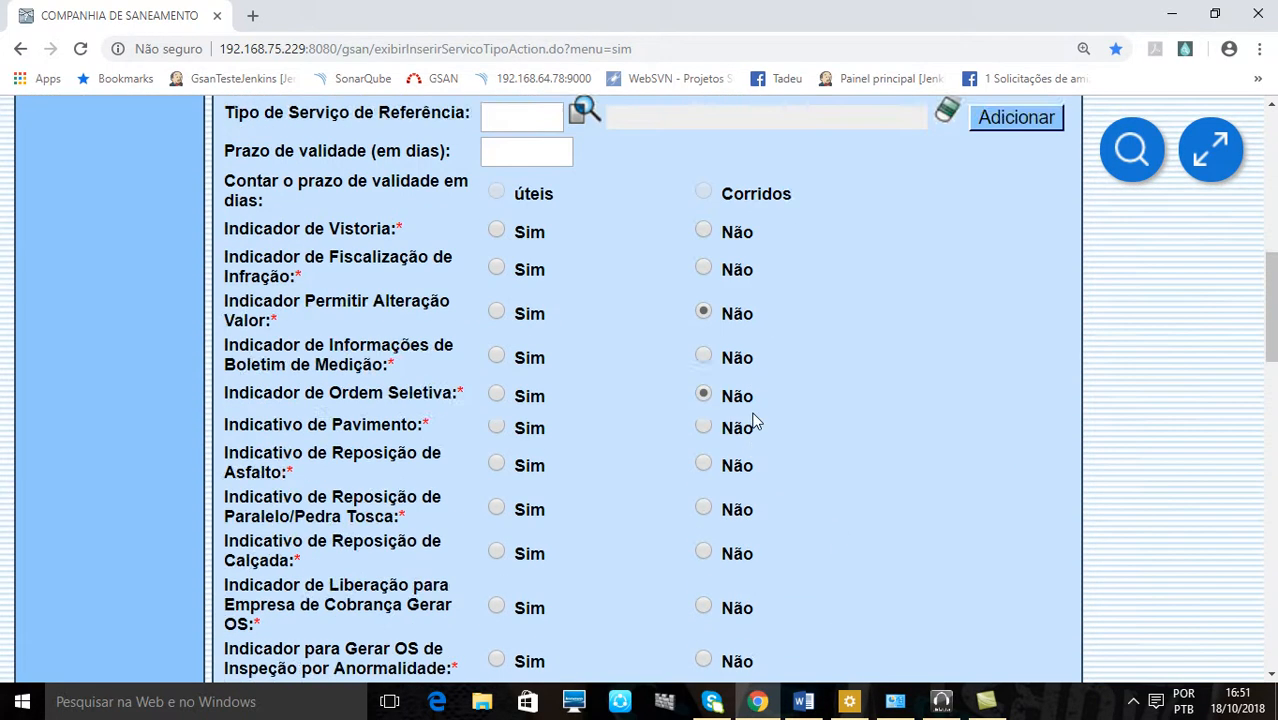
scroll(686, 404, down, 12)
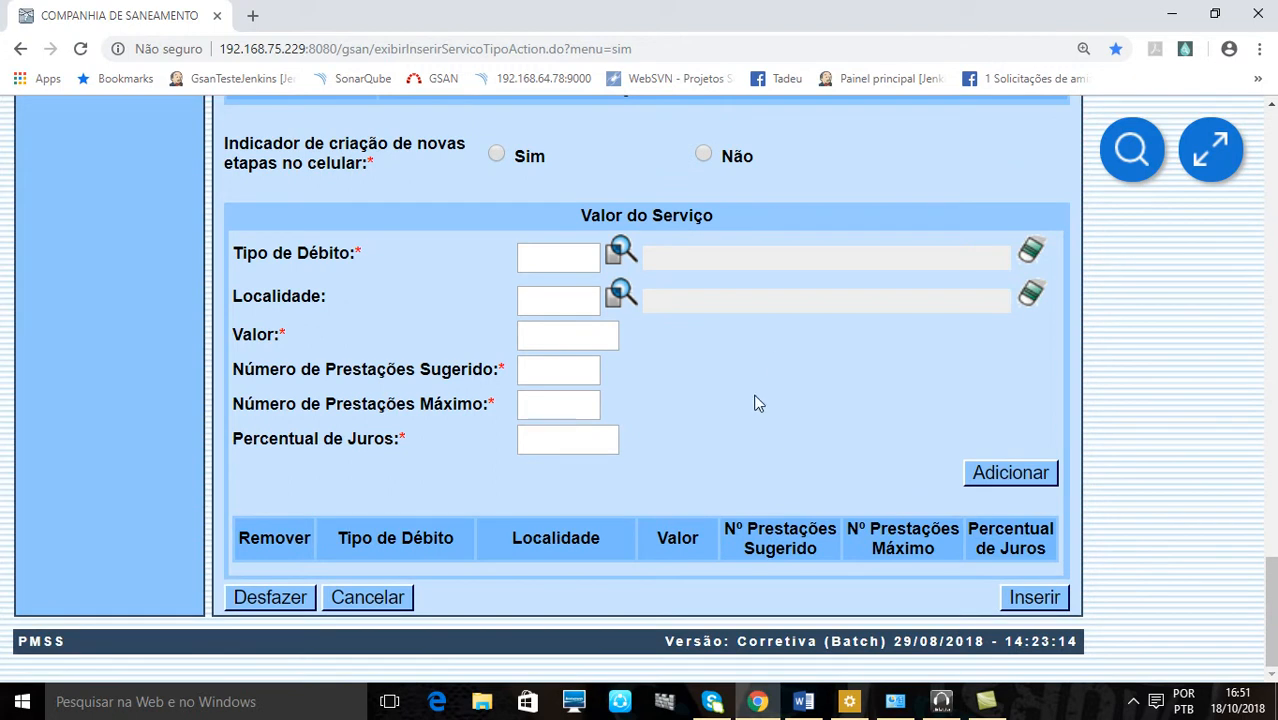
scroll(755, 403, up, 20)
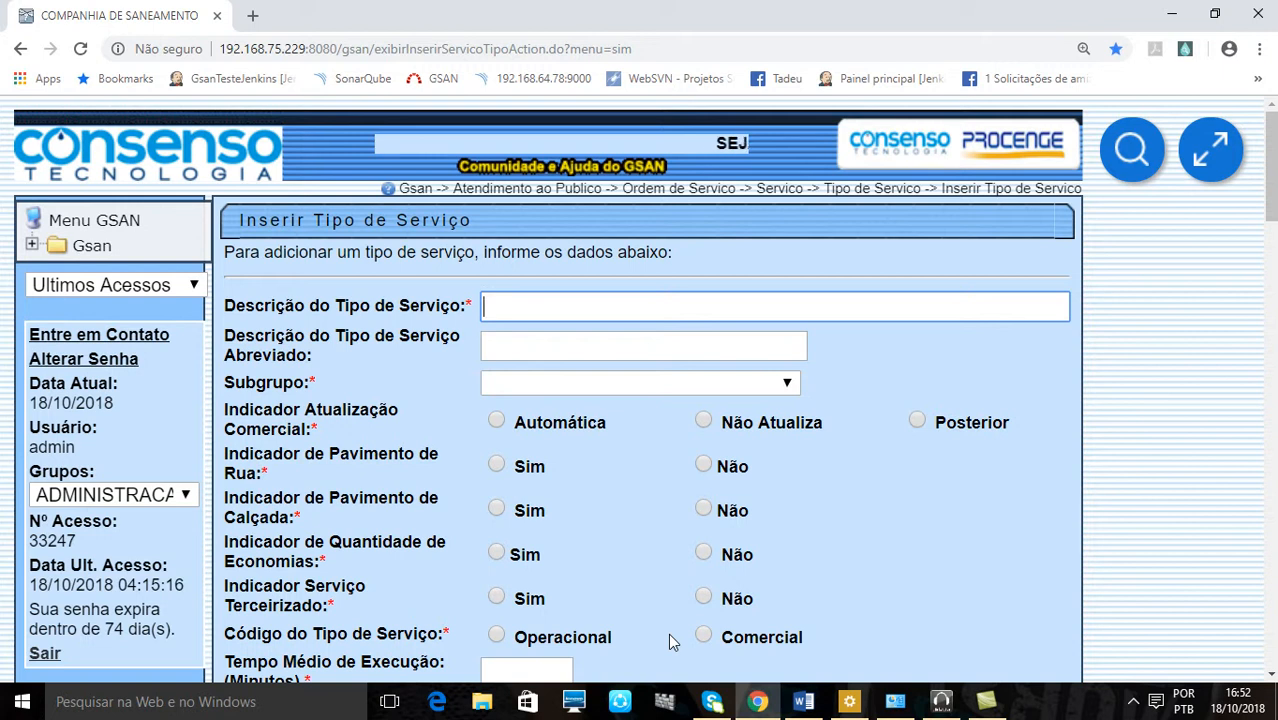
scroll(720, 590, down, 5)
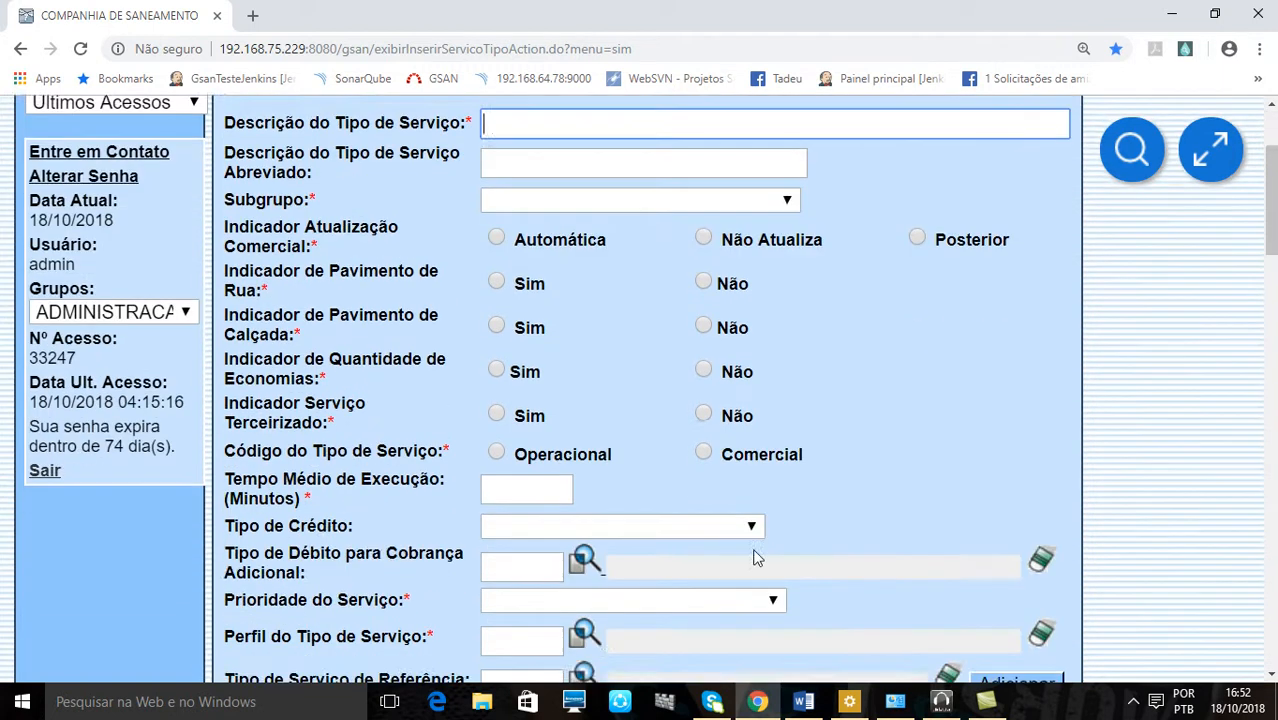
scroll(756, 548, down, 15)
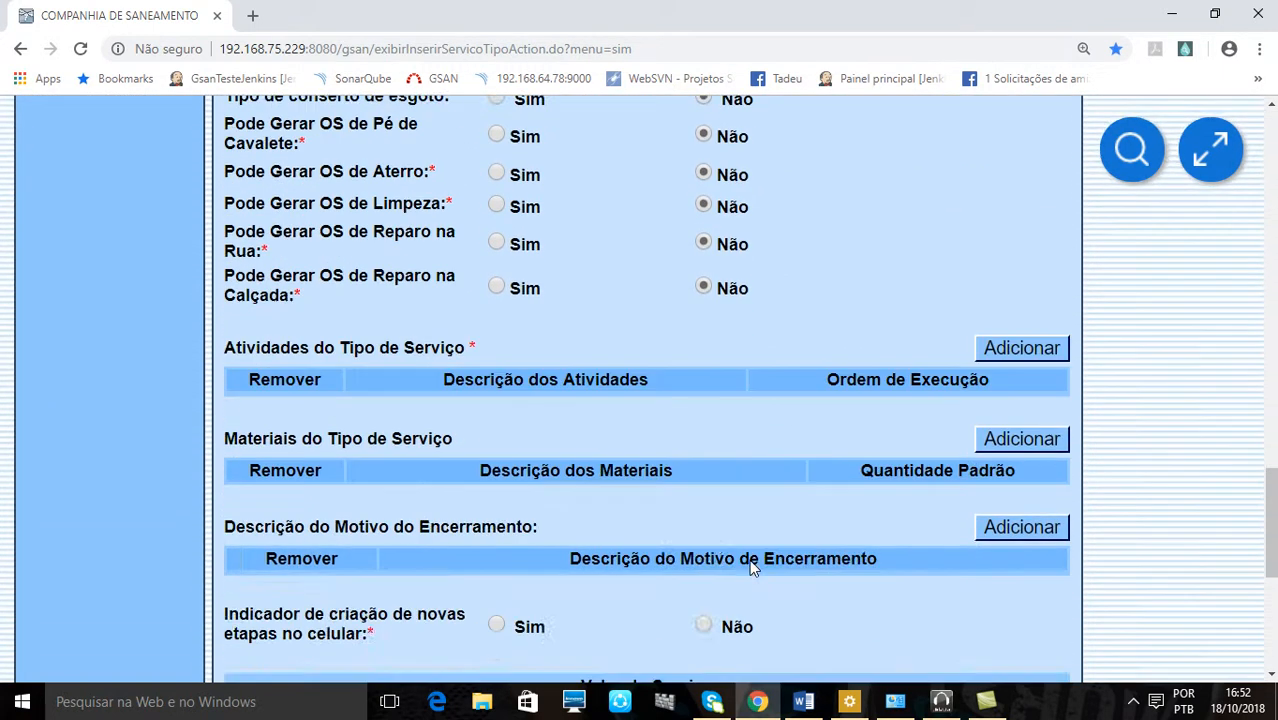
scroll(740, 560, up, 20)
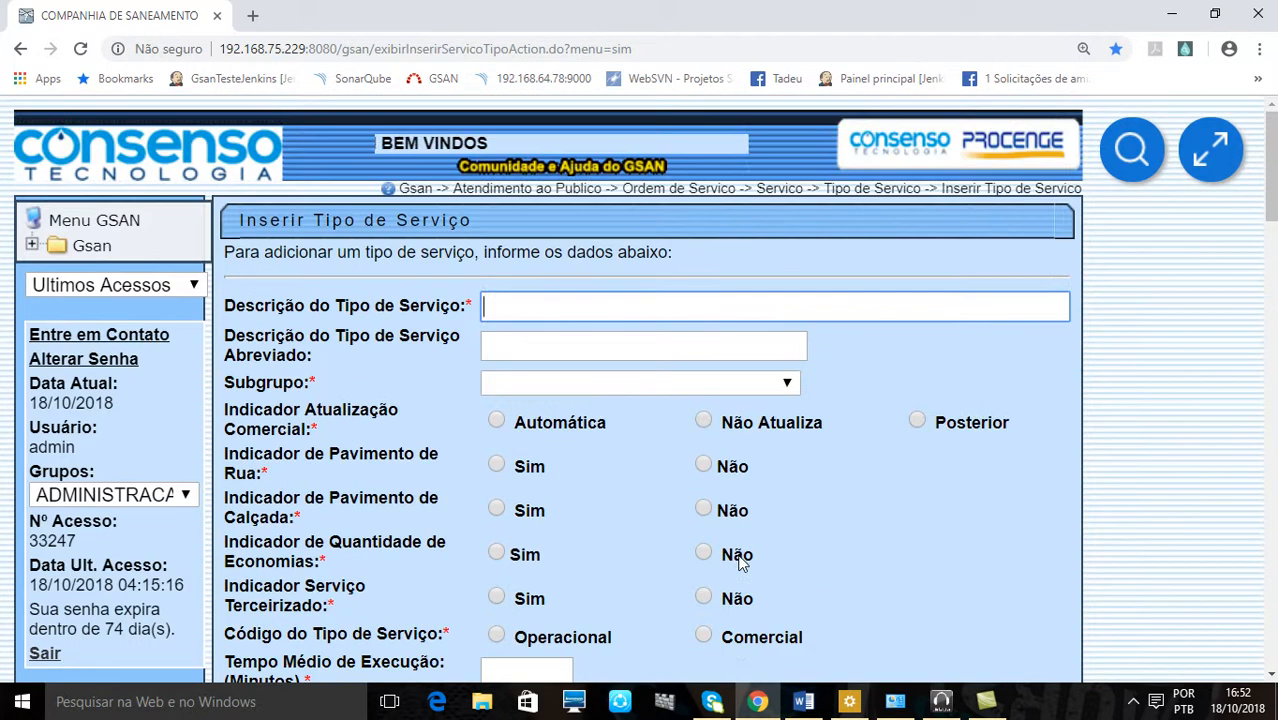
click(510, 307)
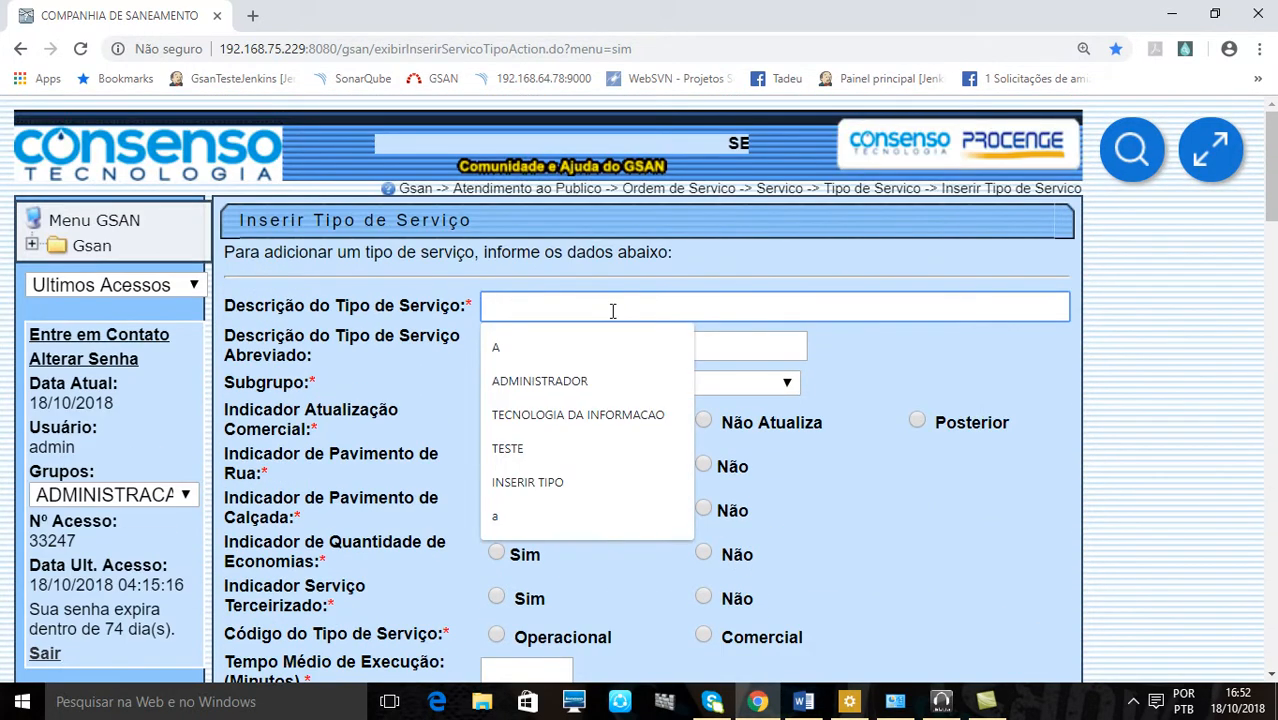
click(919, 480)
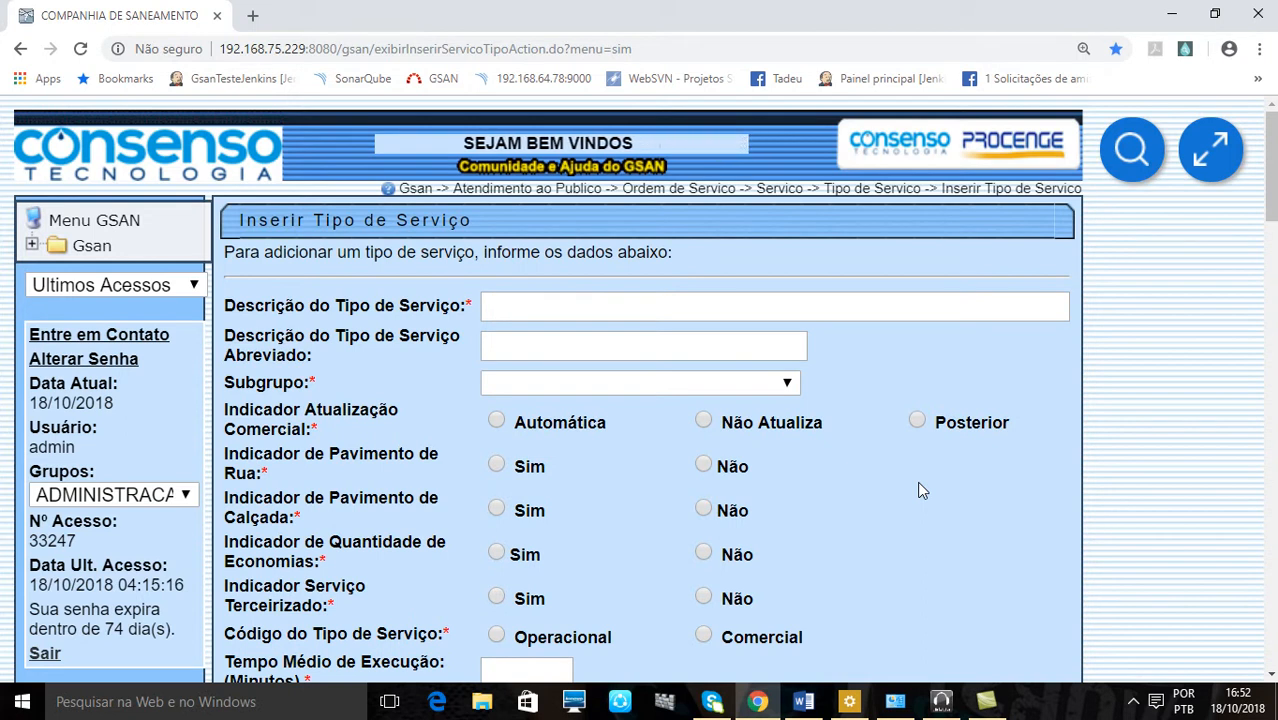
scroll(866, 407, down, 5)
scroll(780, 446, down, 15)
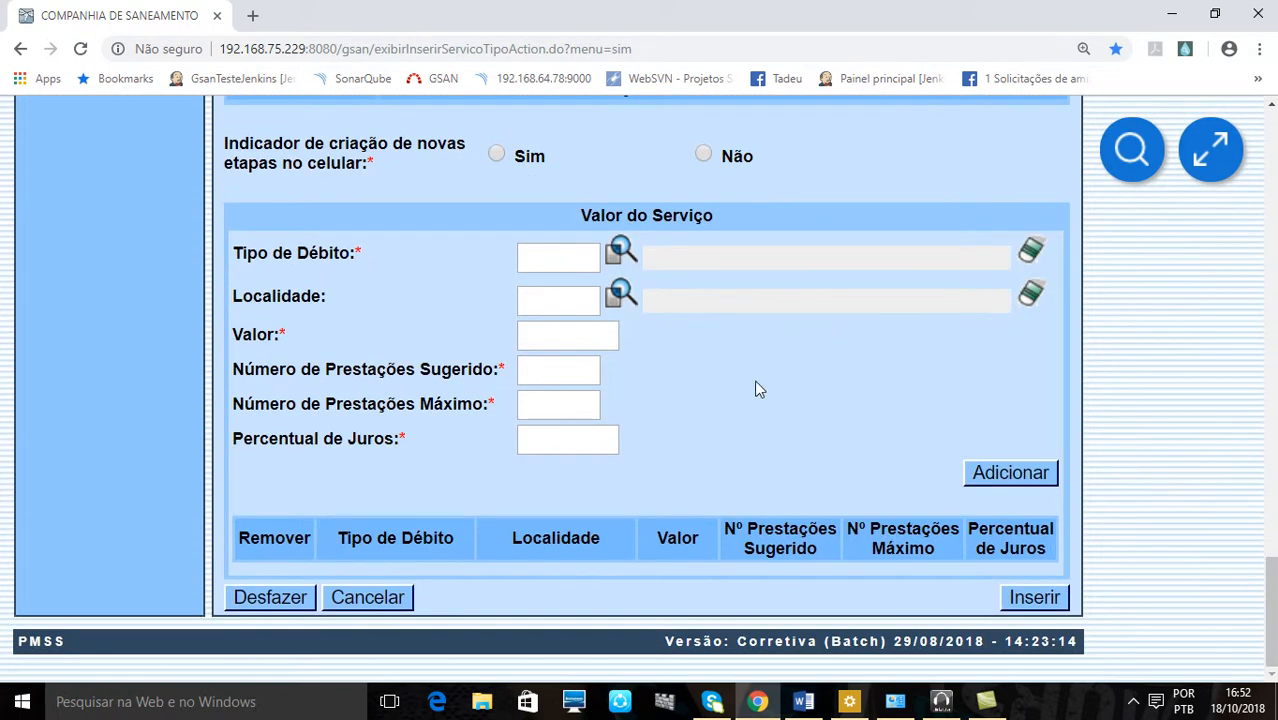
scroll(757, 389, up, 20)
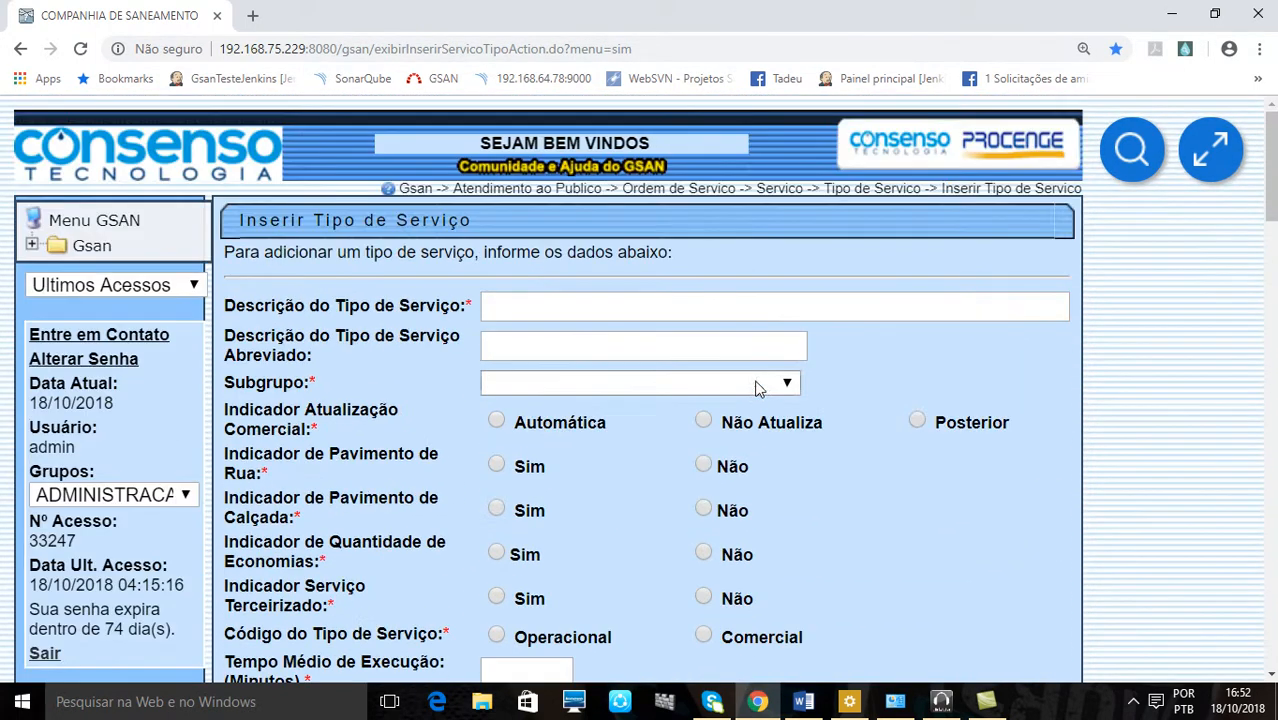
Step: Enter "PERMUTA HIDROMETRO" as the service type description
click(565, 314)
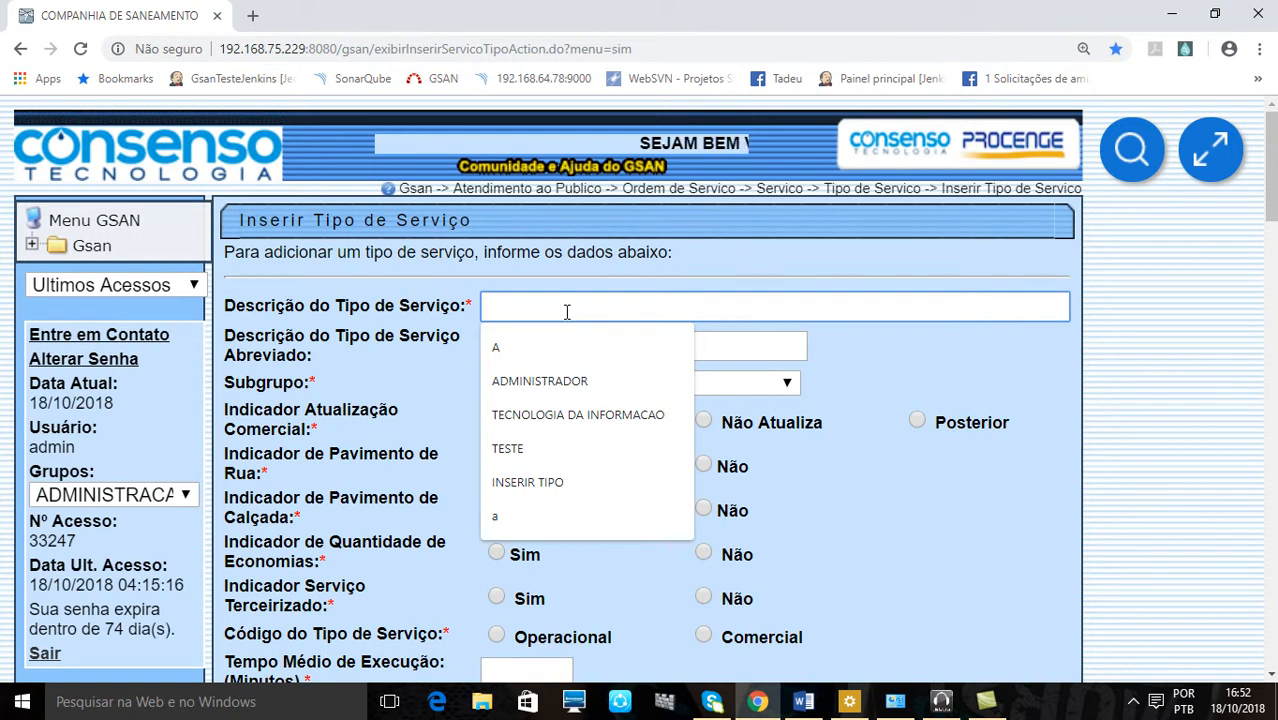
text(PERM)
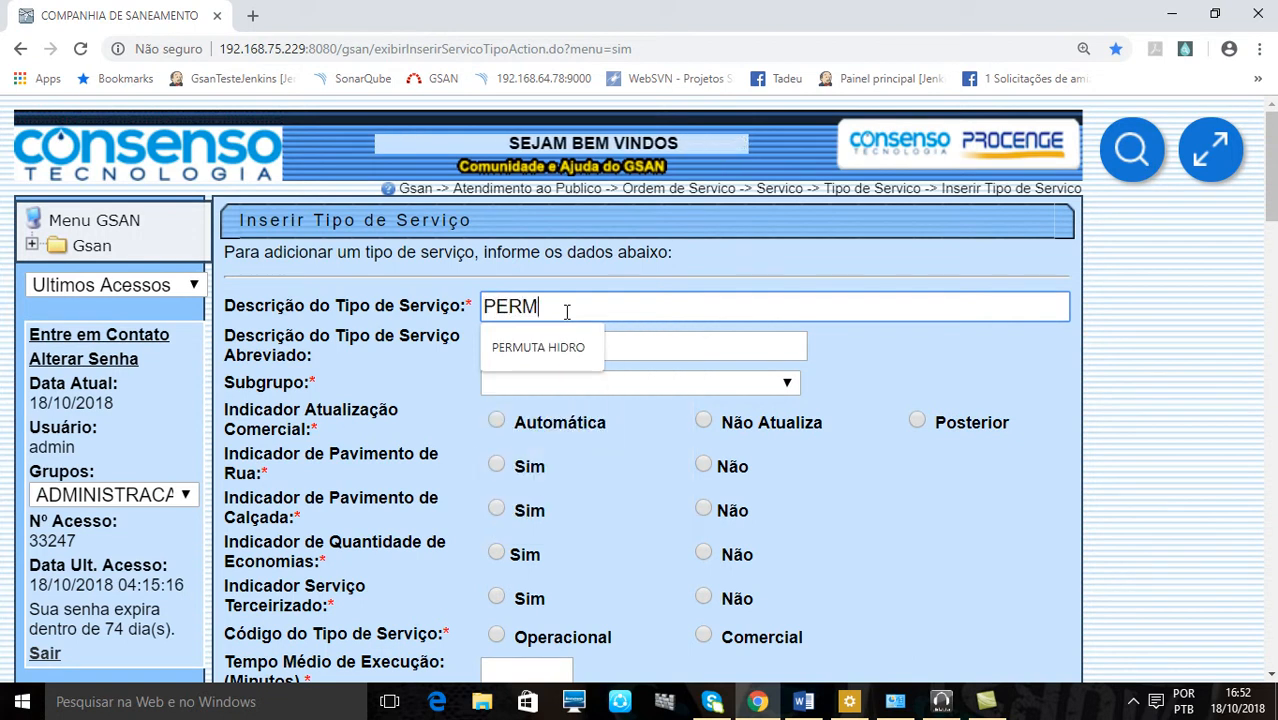
text(UTS)
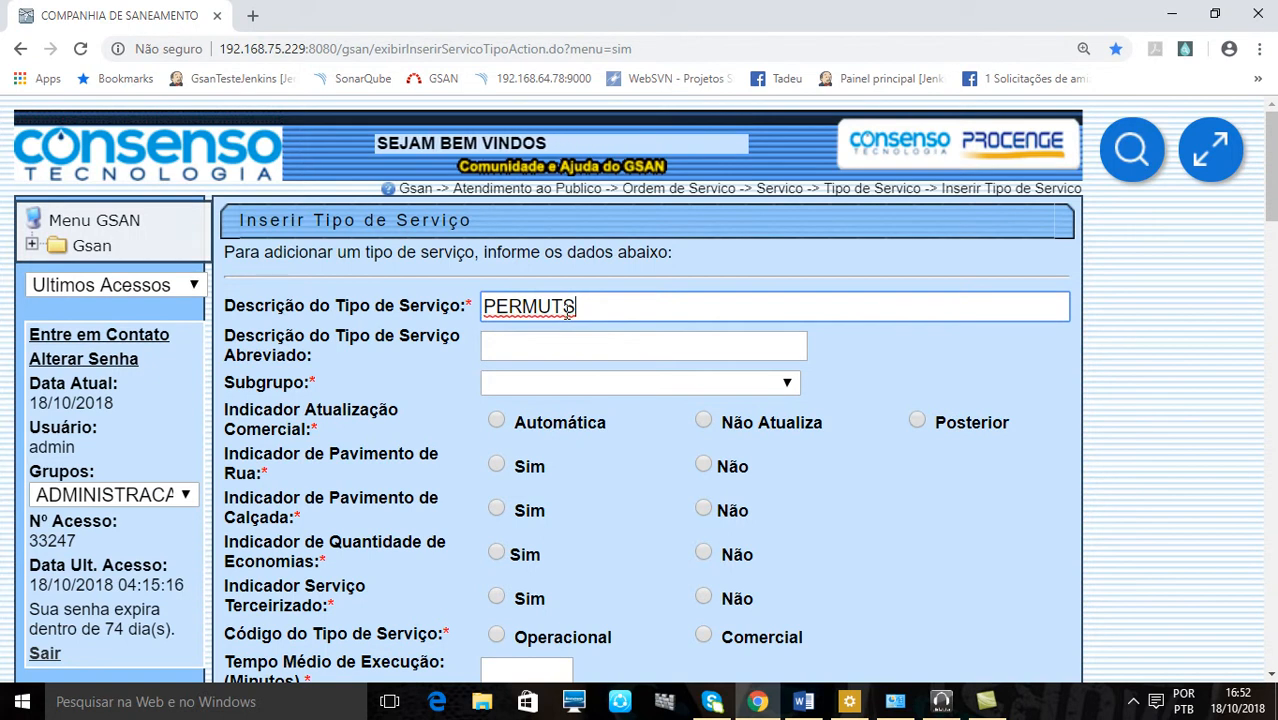
key(BackSpace)
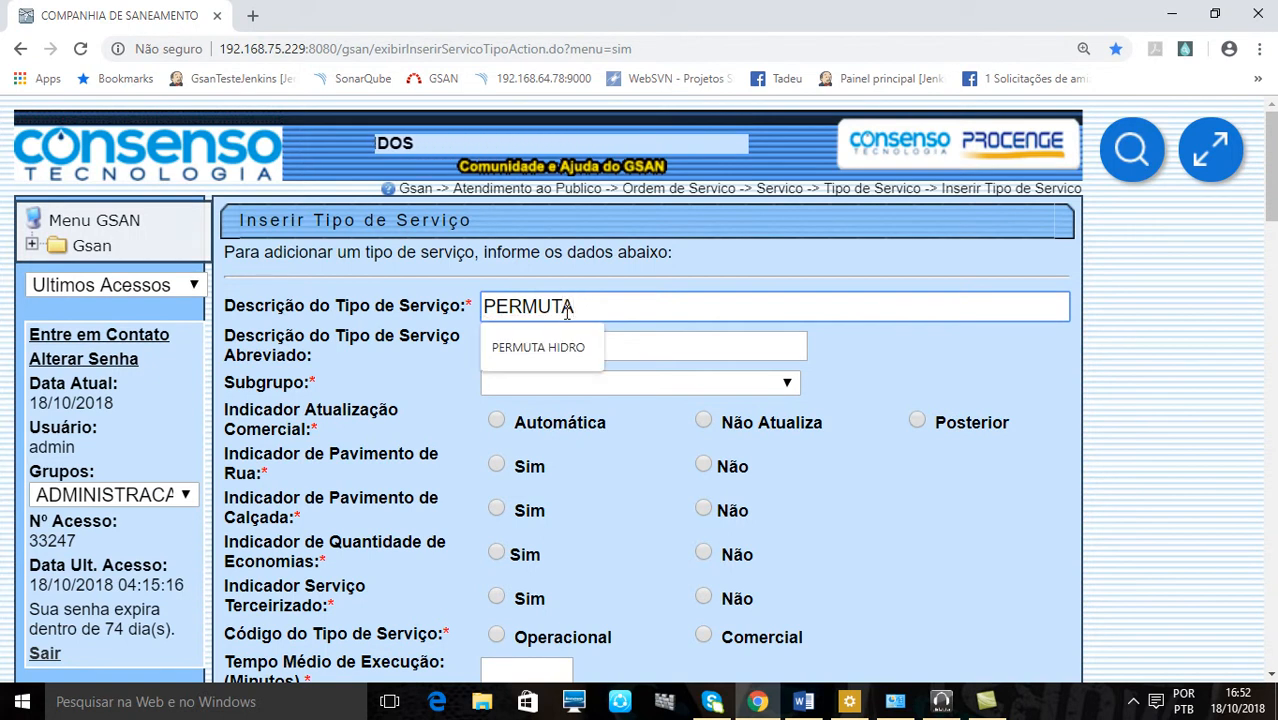
text(A HIDRO)
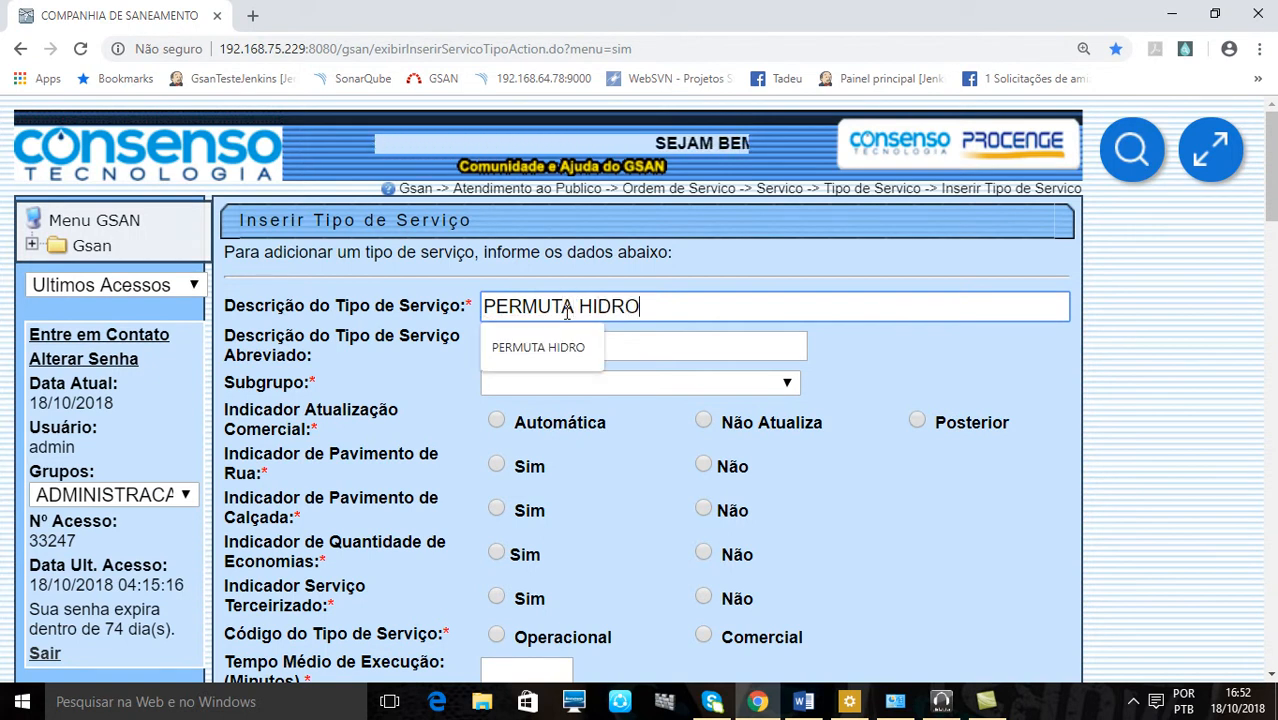
text(METRO)
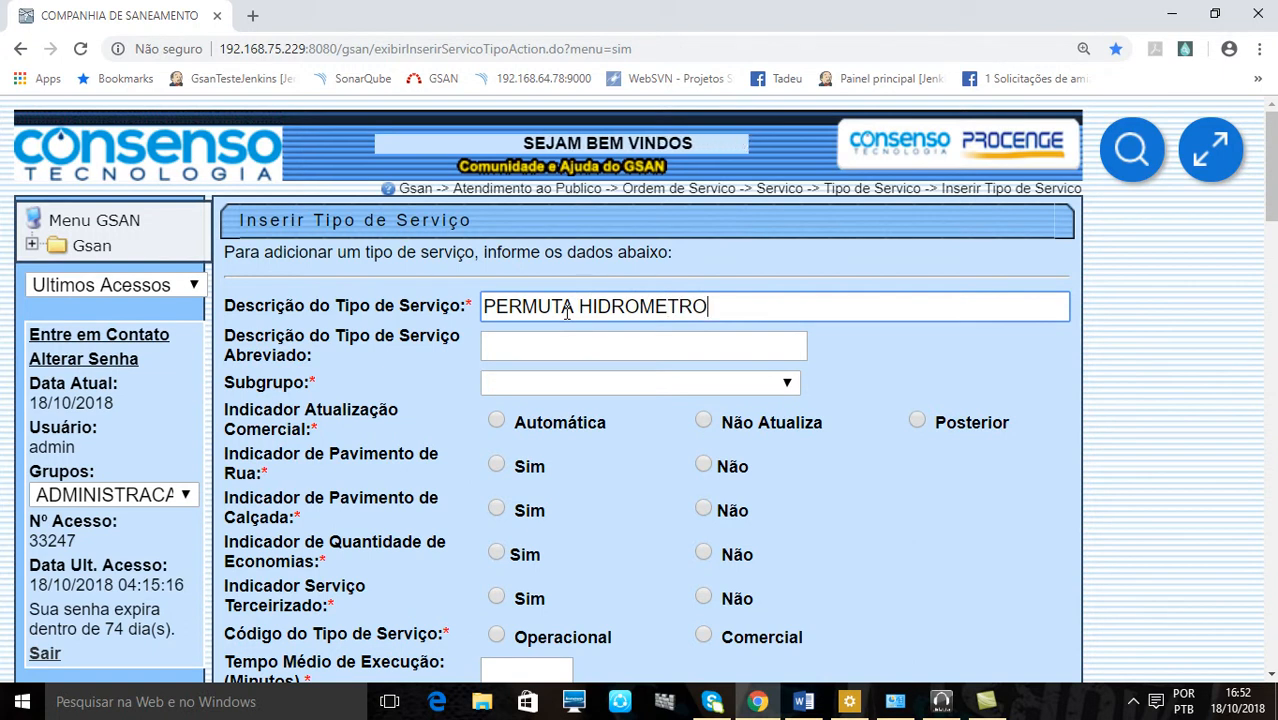
Step: Enter "PH" as the abbreviated service type description
click(565, 345)
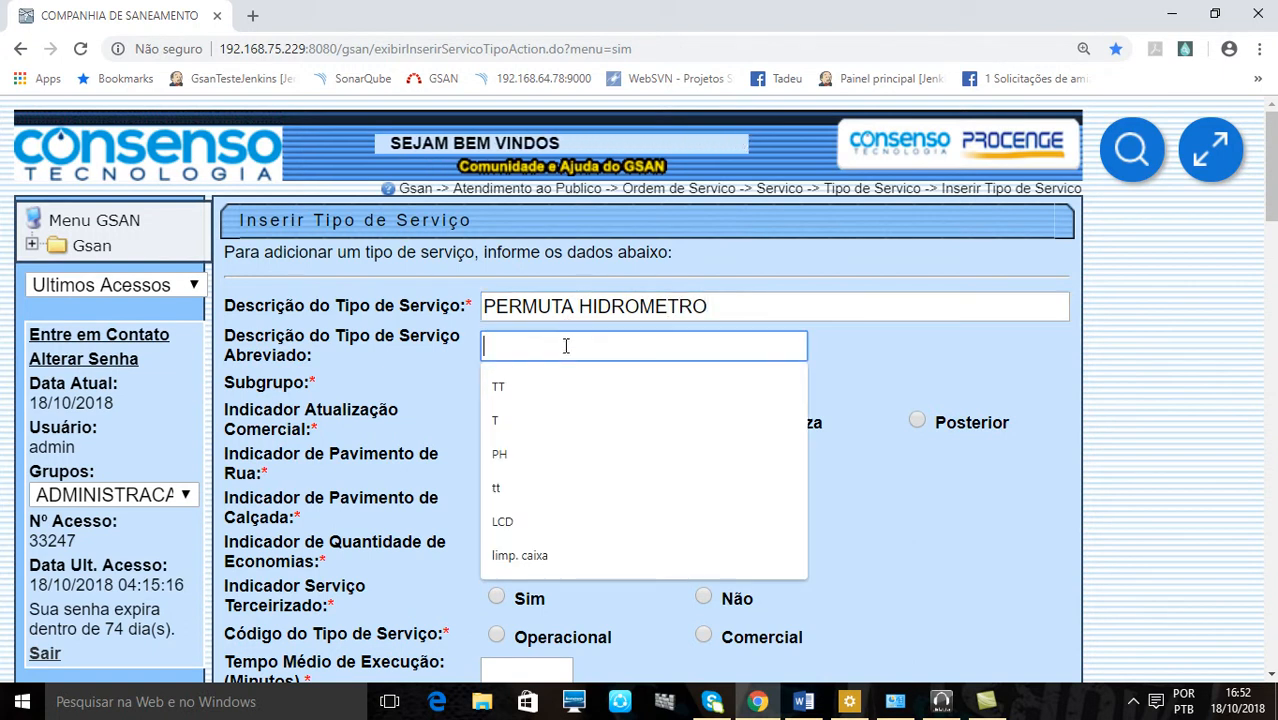
text(PH)
click(550, 380)
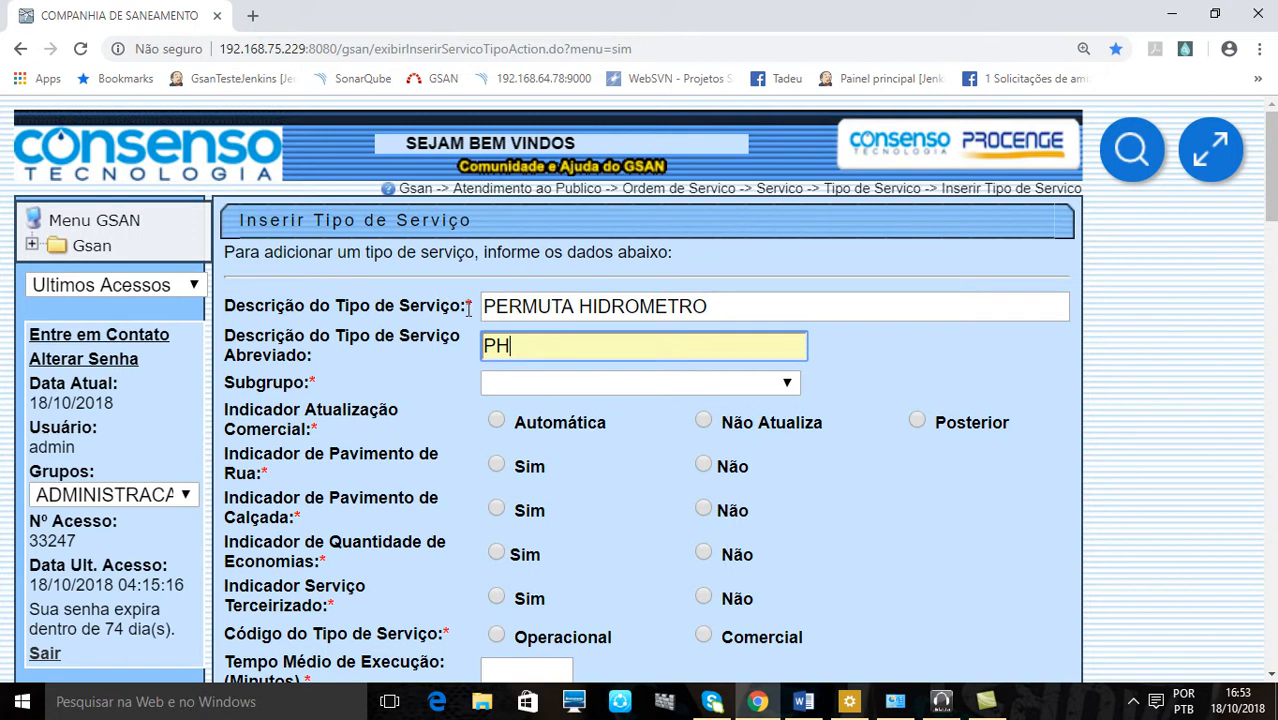
Step: Set the service type's Subgrupo to VISTORIA
scroll(428, 403, down, 17)
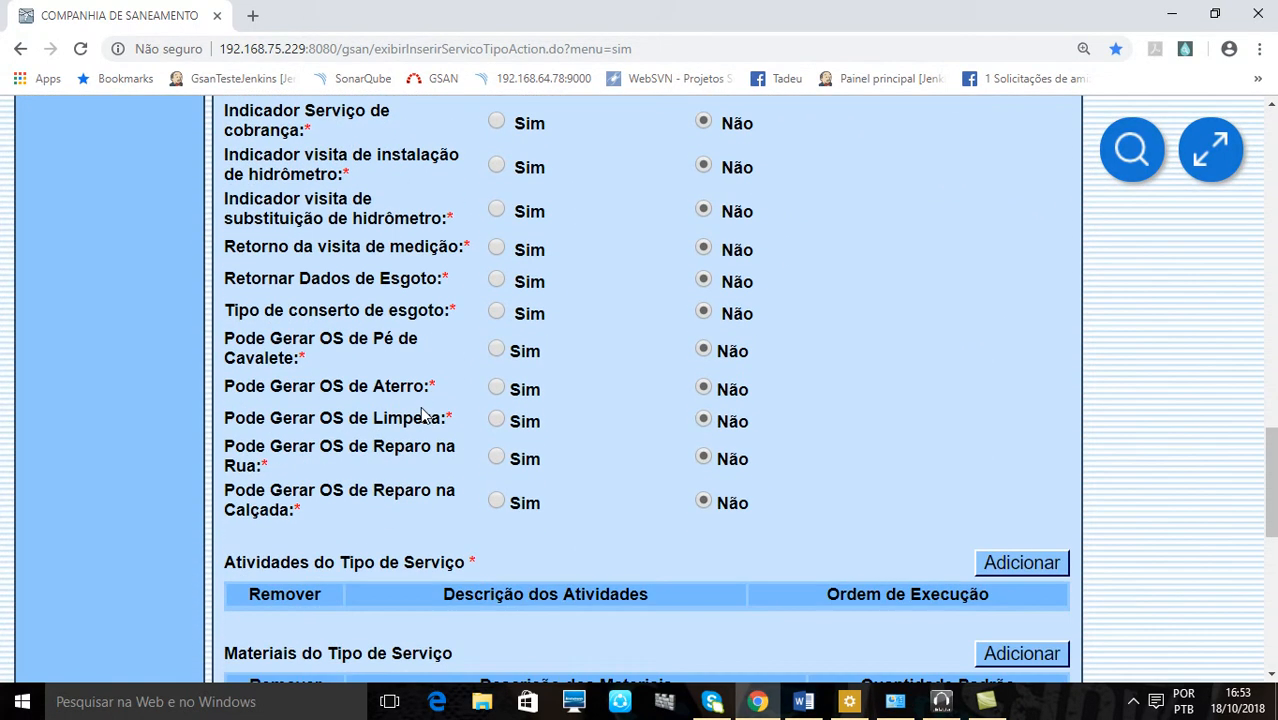
scroll(422, 414, up, 17)
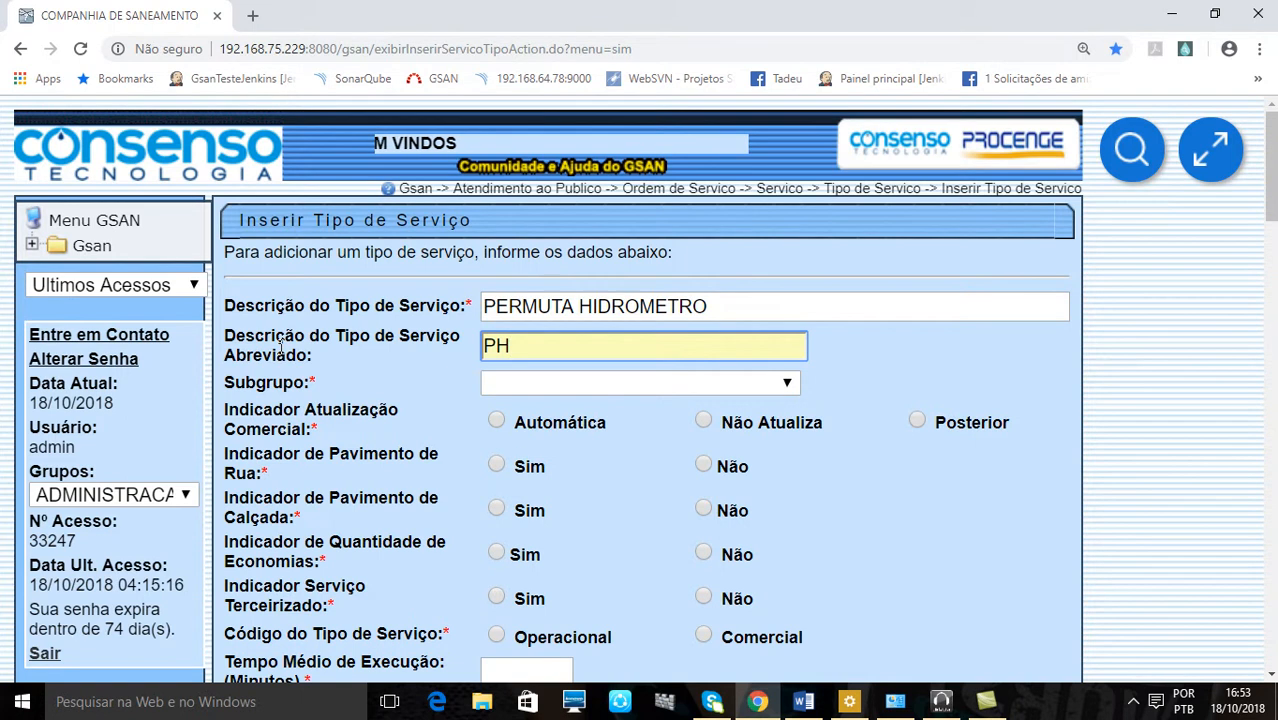
click(491, 385)
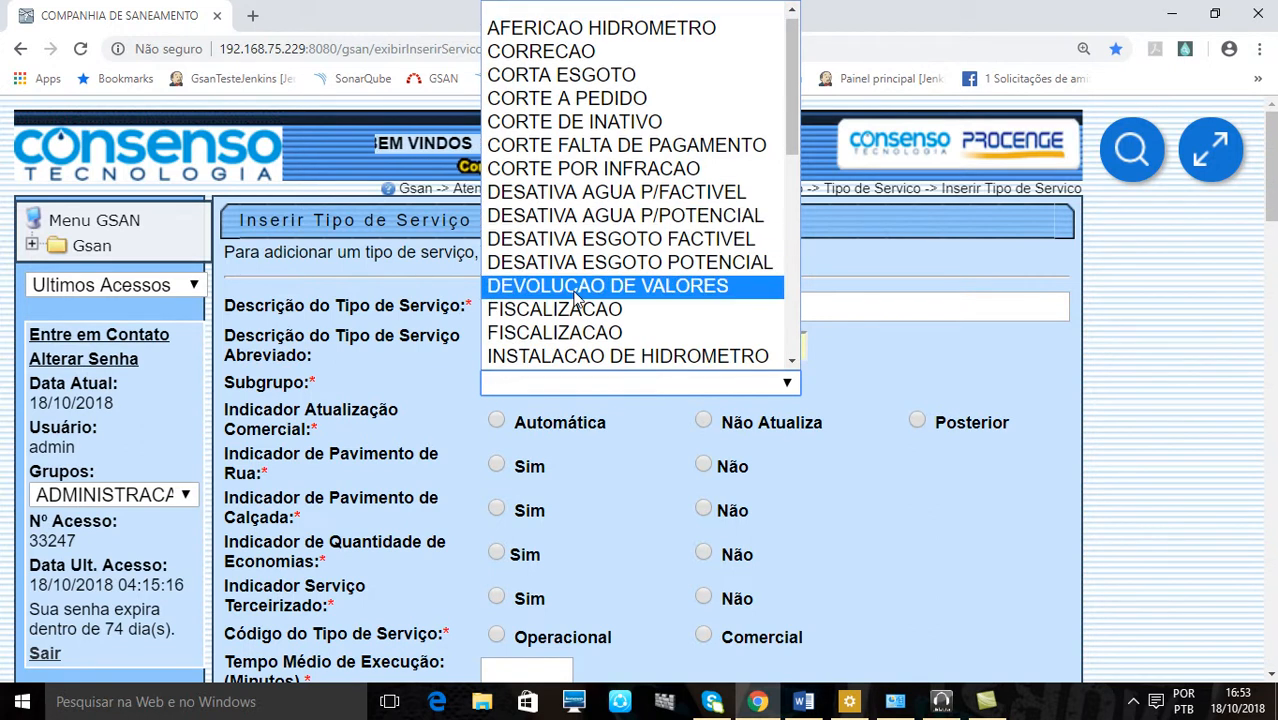
click(560, 60)
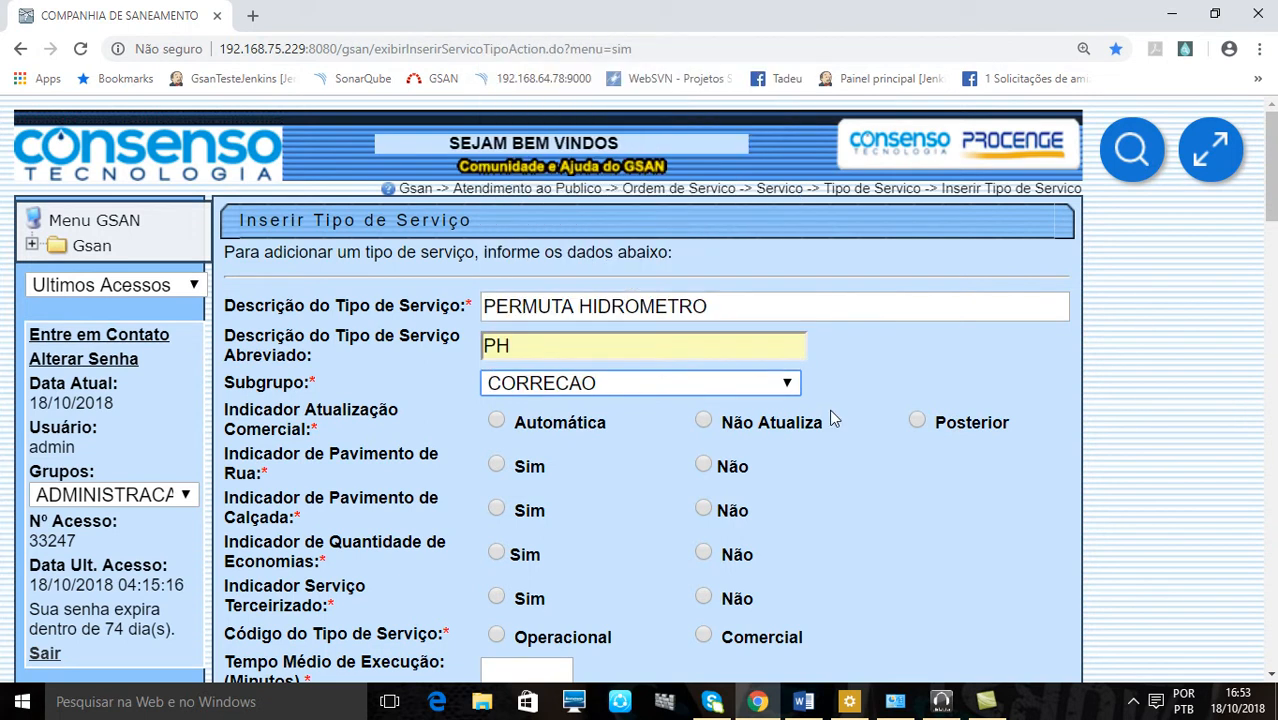
click(590, 384)
scroll(548, 147, down, 5)
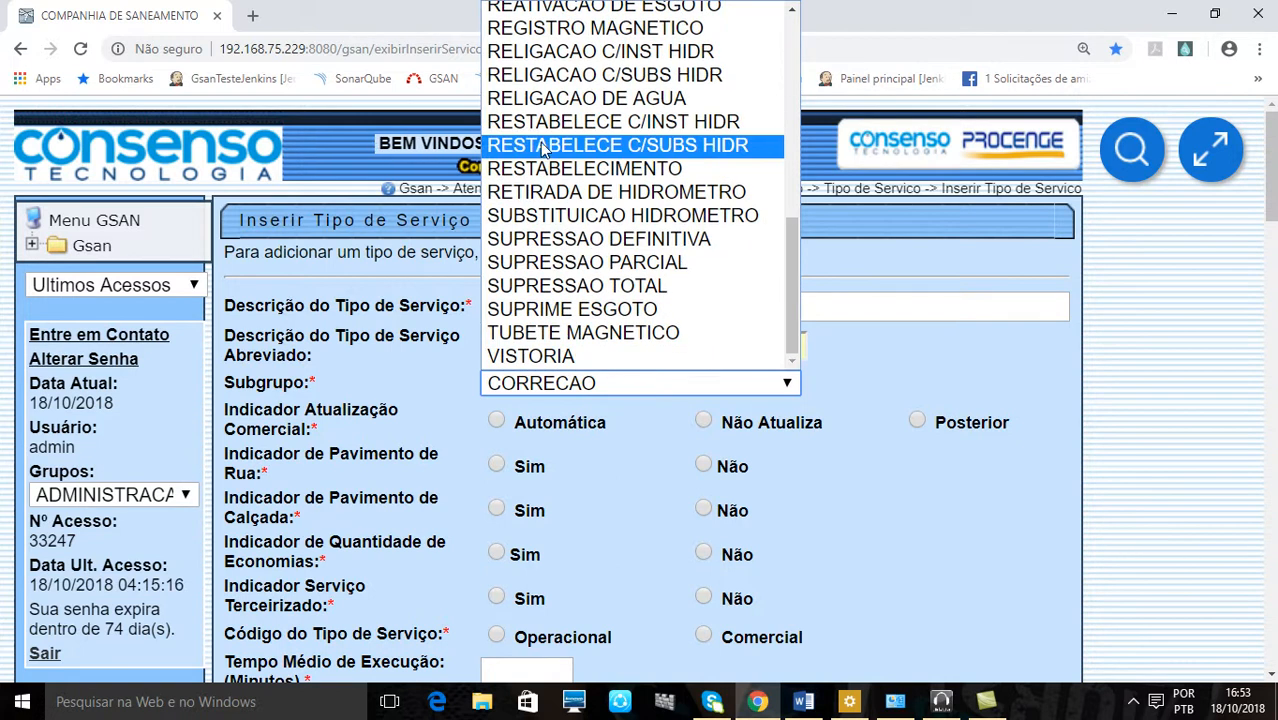
click(594, 354)
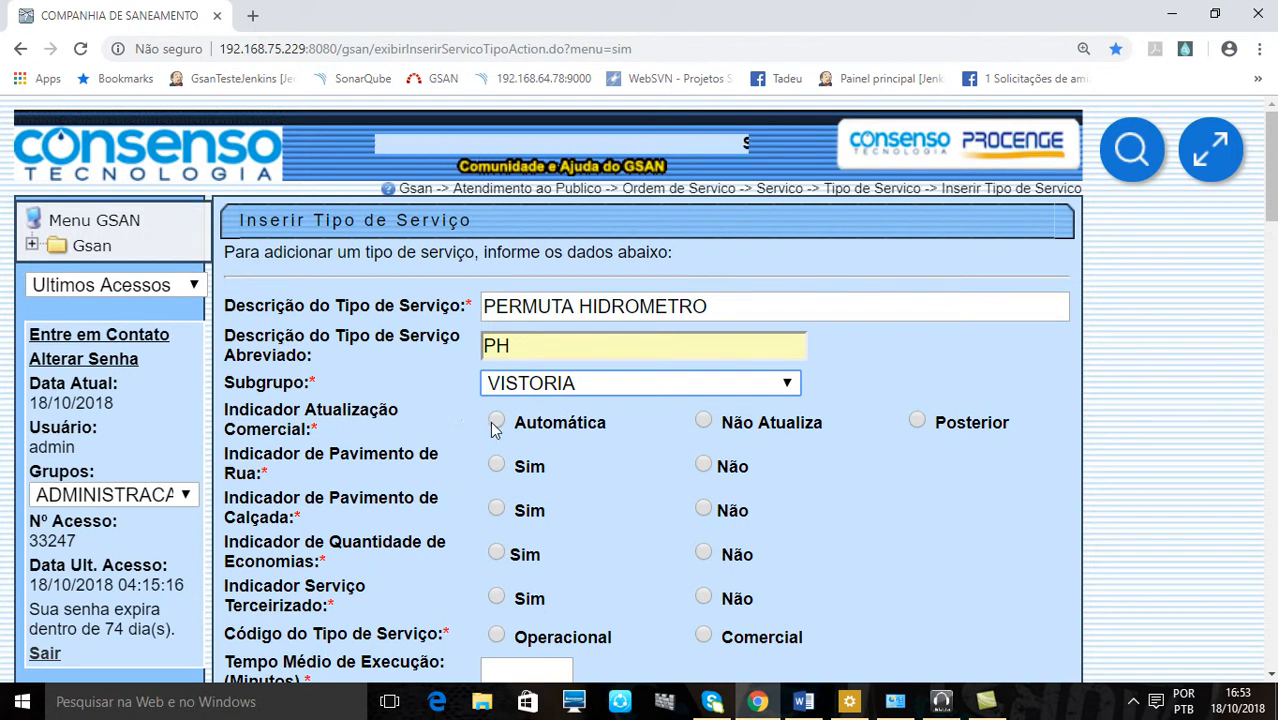
Step: Set Indicador Atualização Comercial to Não Atualiza for the service type
drag(333, 410, 360, 410)
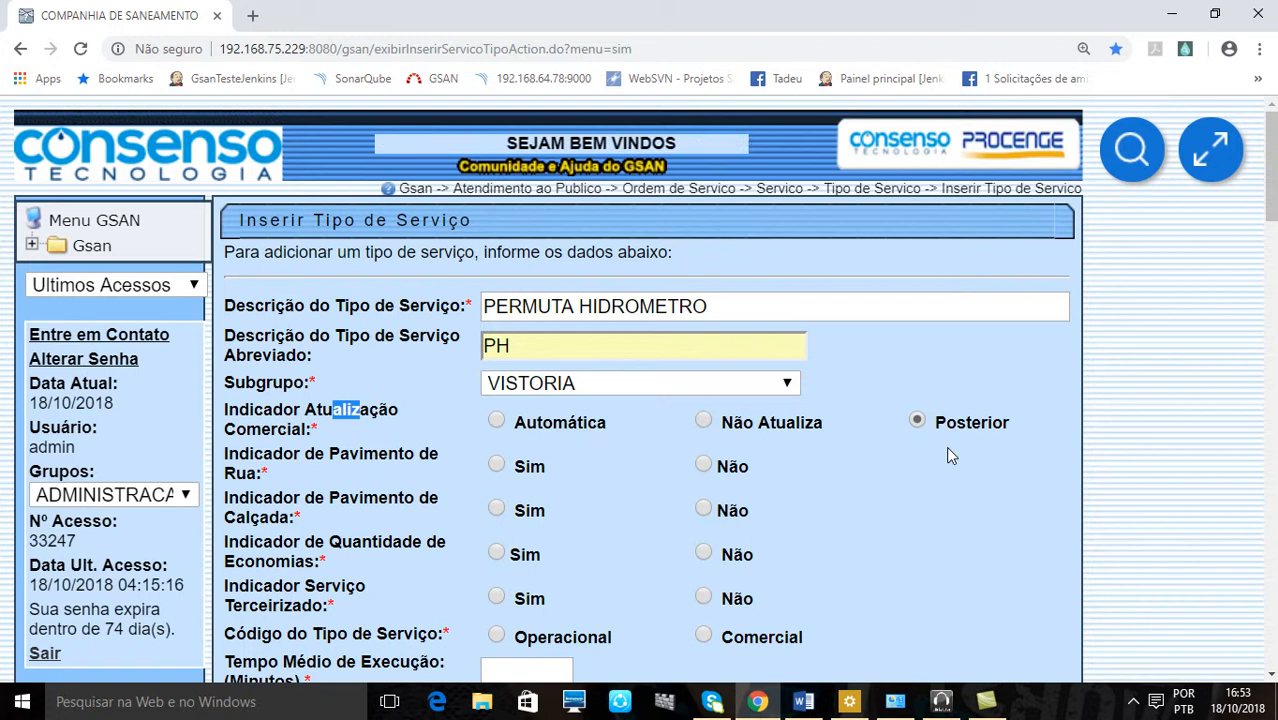
click(704, 421)
drag(285, 455, 386, 484)
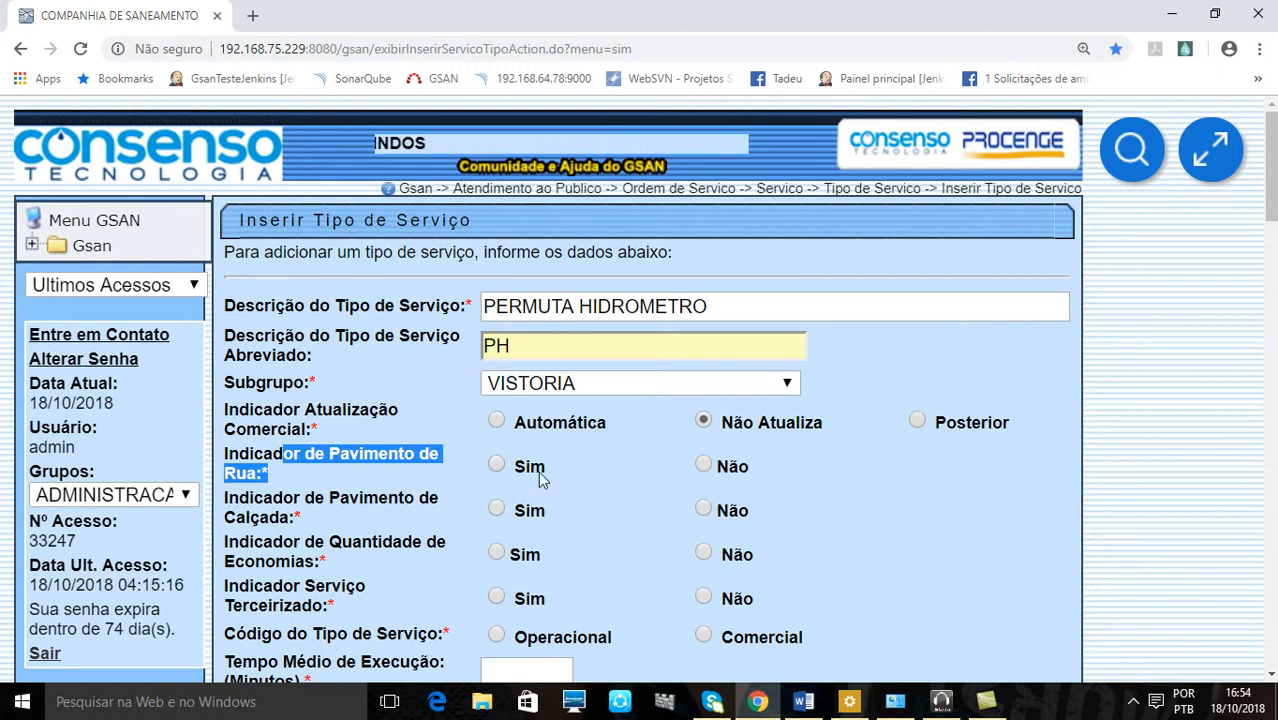
Step: Set Indicador de Pavimento de Rua to Sim for the service type
click(497, 465)
click(703, 465)
click(494, 467)
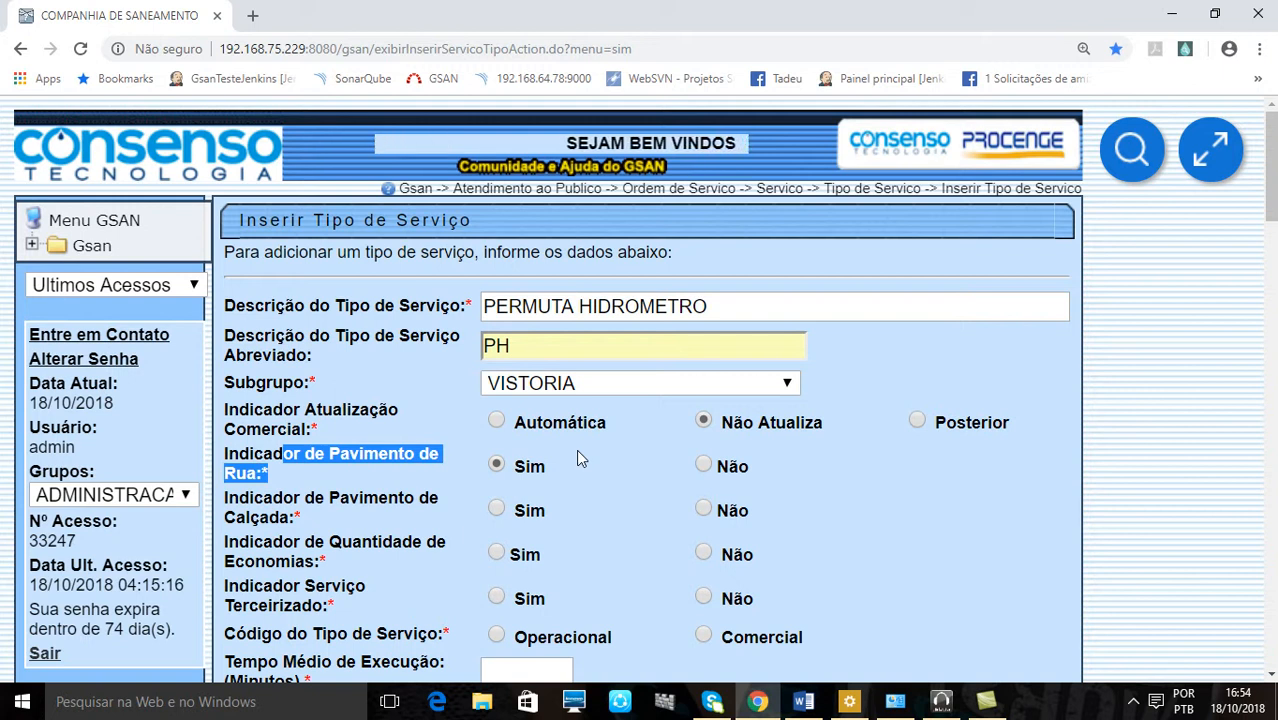
drag(314, 220, 396, 224)
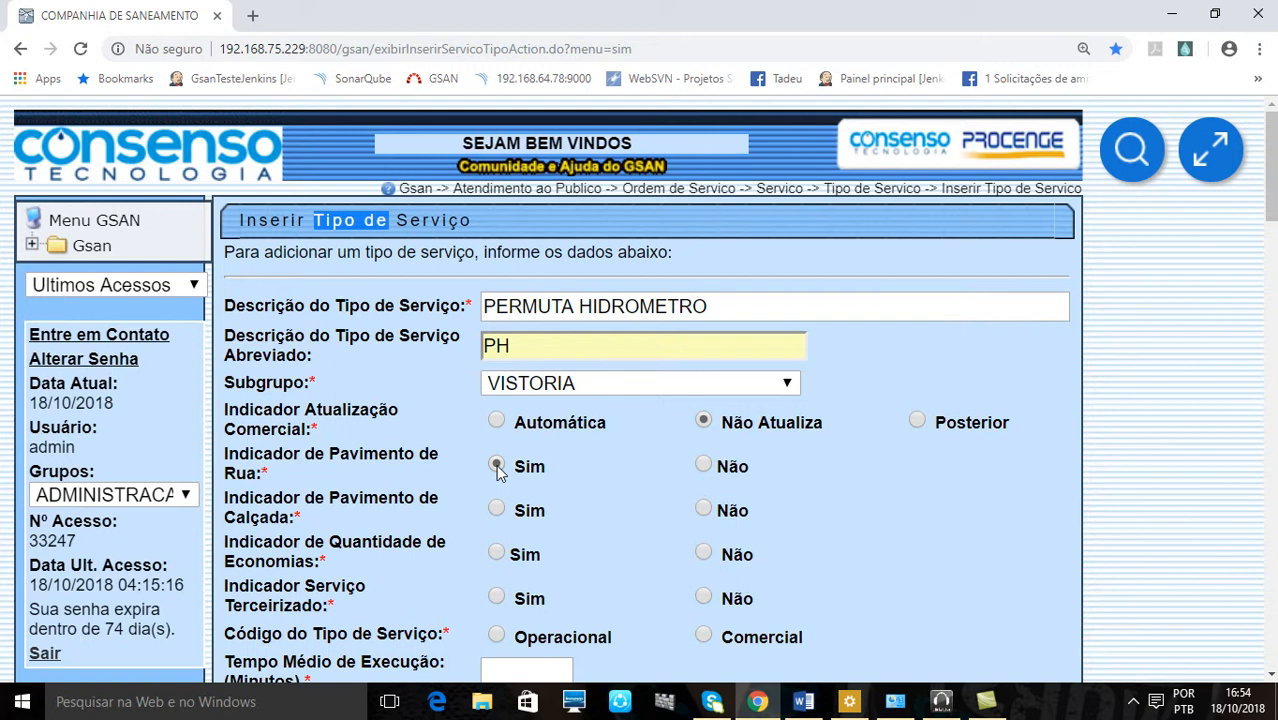
click(85, 249)
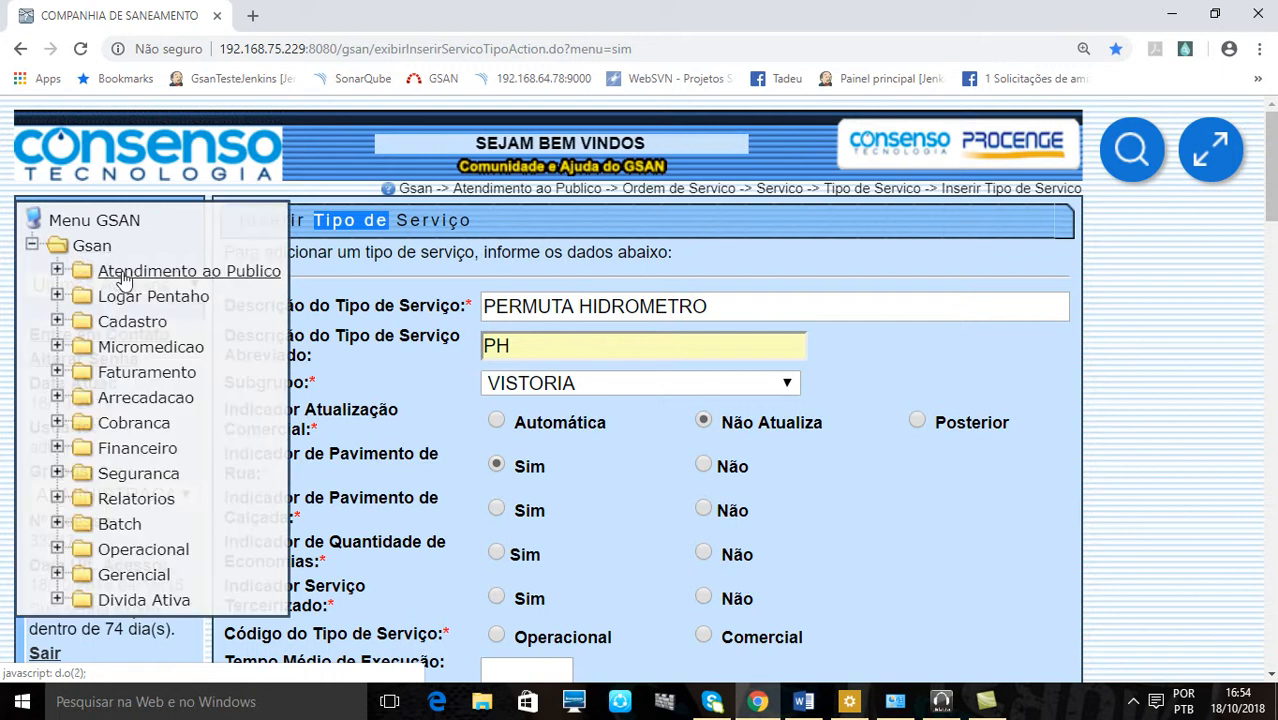
click(120, 275)
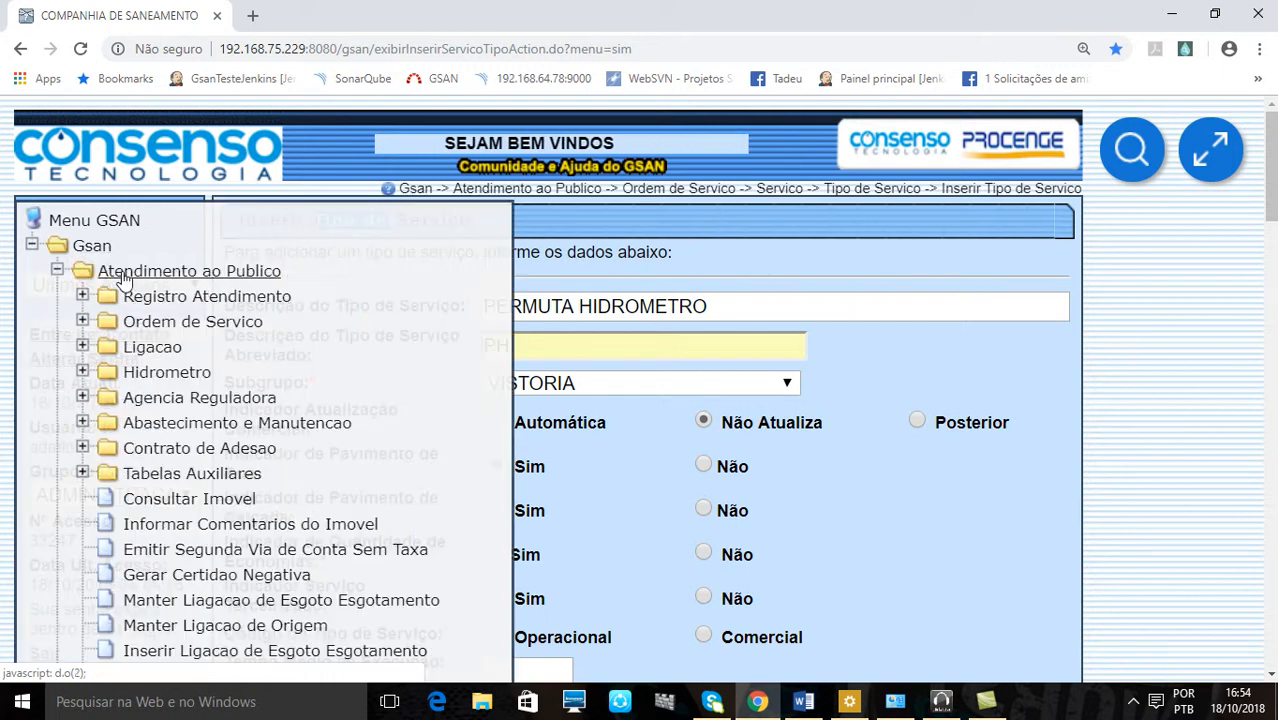
click(165, 322)
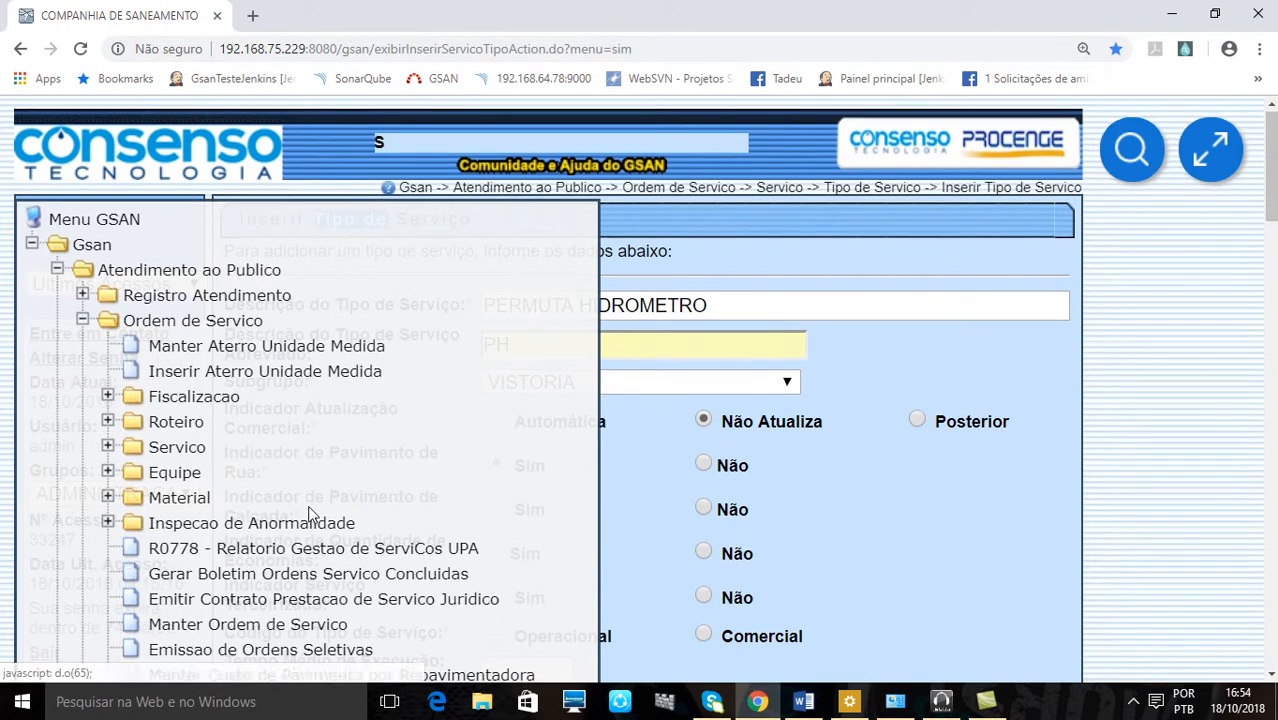
scroll(309, 514, down, 1)
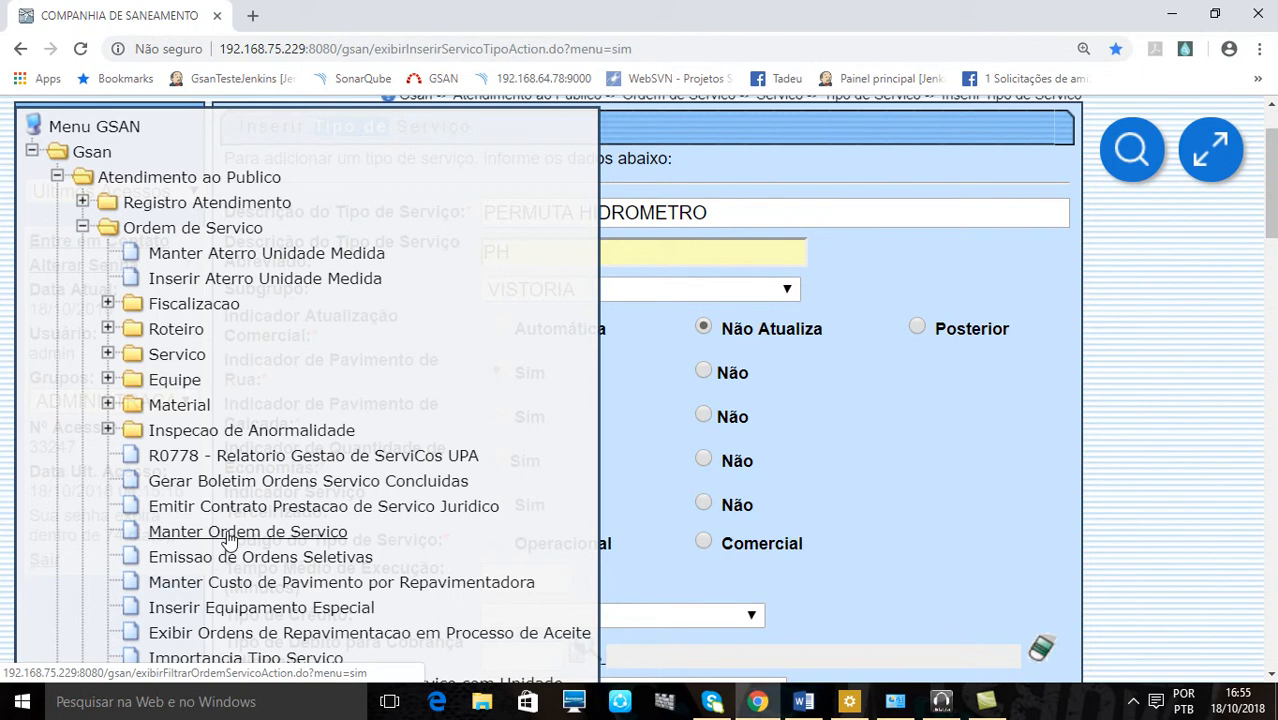
click(31, 151)
click(491, 307)
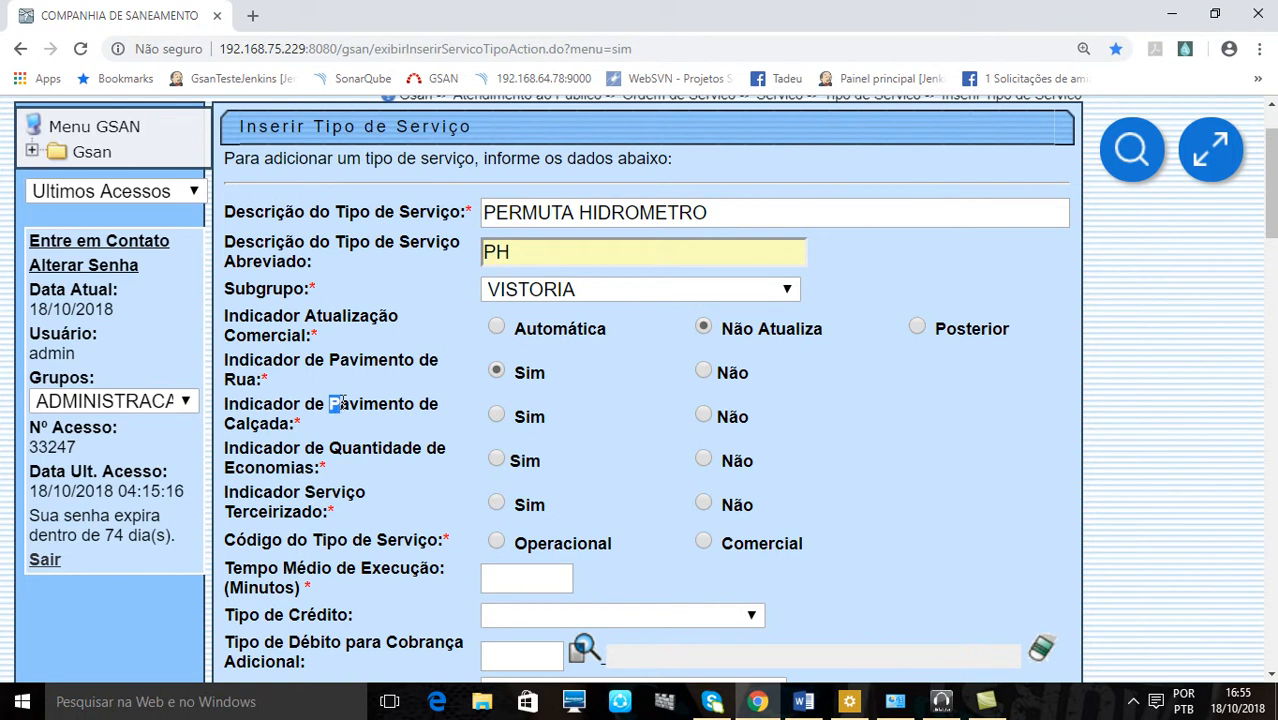
Step: Set both Indicador de Pavimento de Calçada and Indicador de Pavimento de Rua to Não
drag(331, 403, 377, 427)
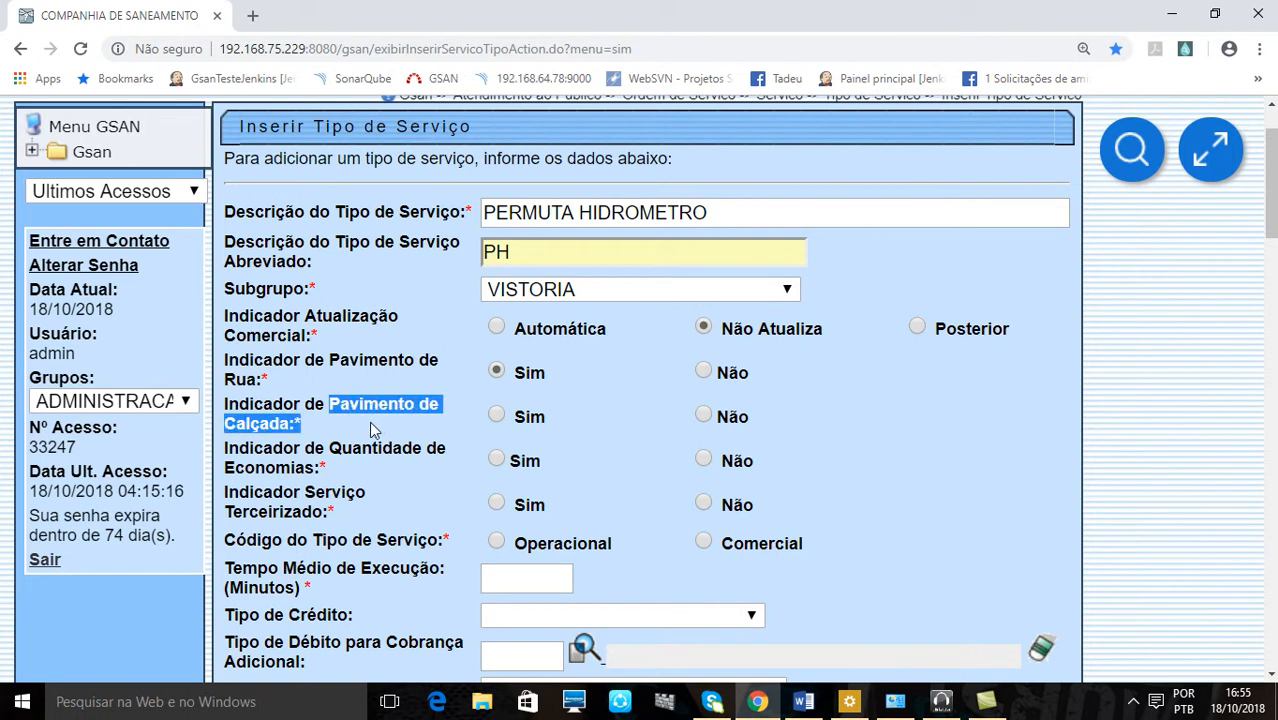
click(370, 422)
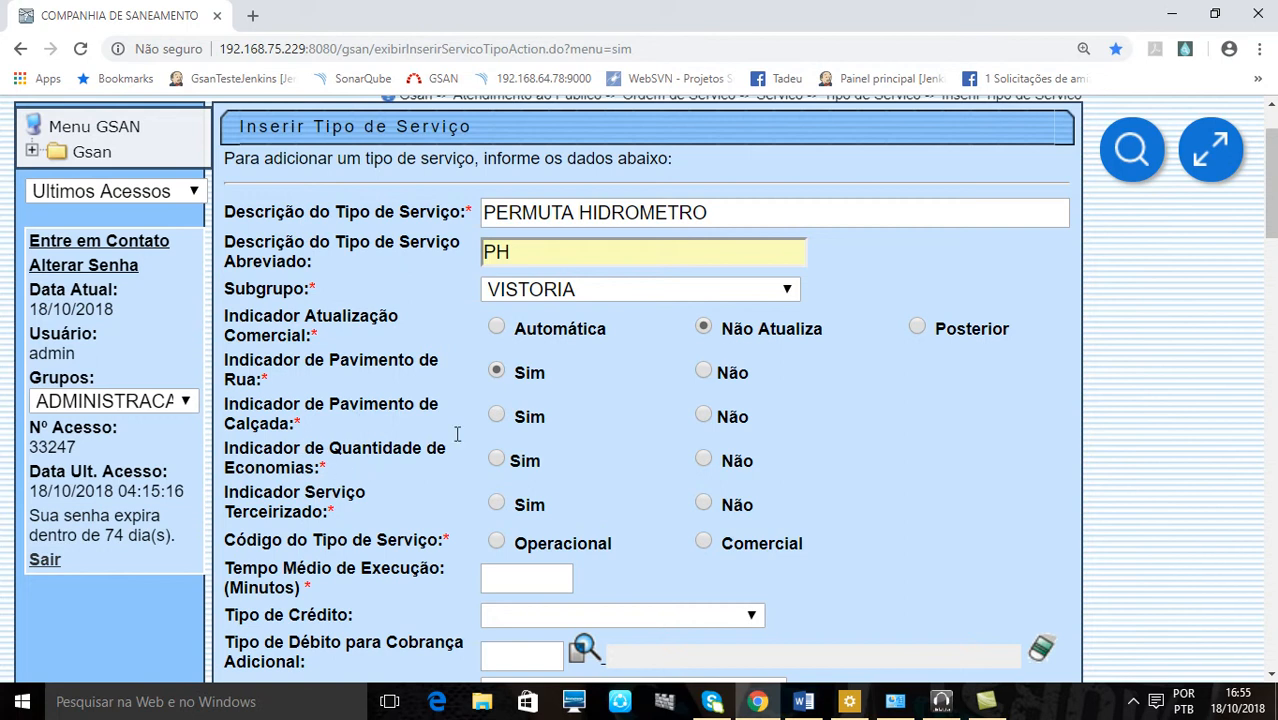
click(704, 415)
drag(338, 449, 420, 468)
drag(340, 404, 377, 412)
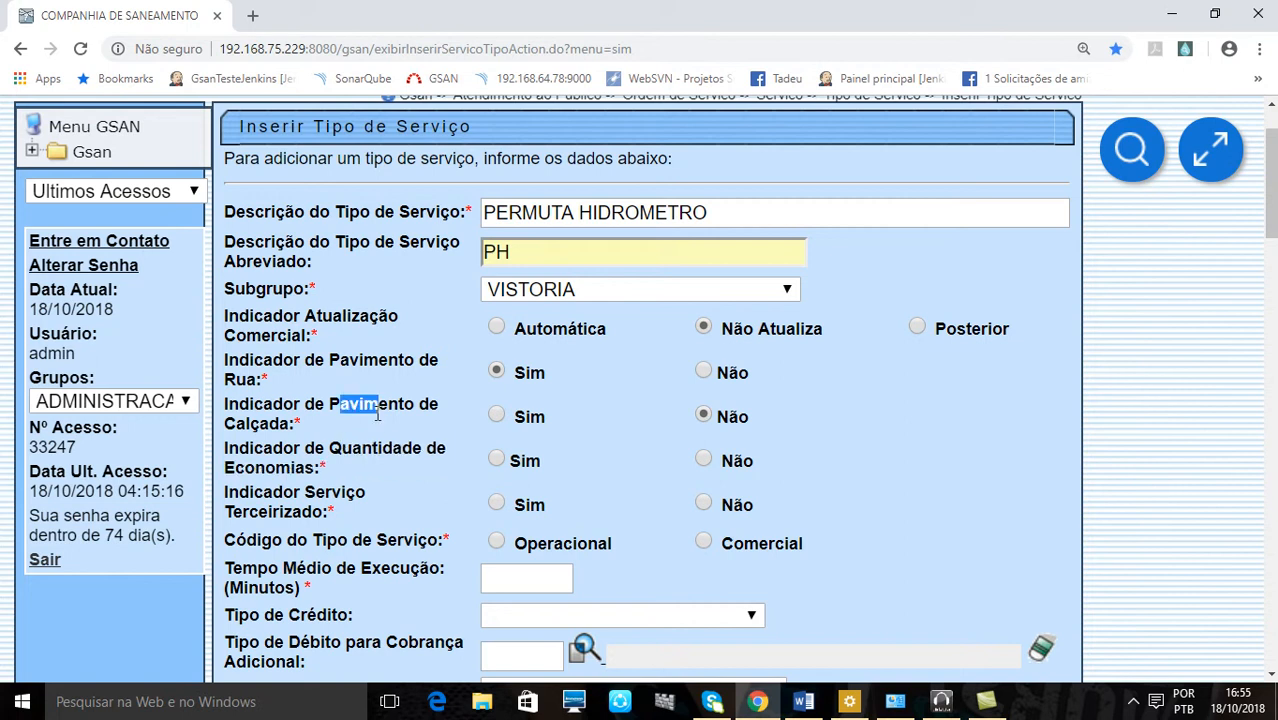
drag(314, 360, 348, 390)
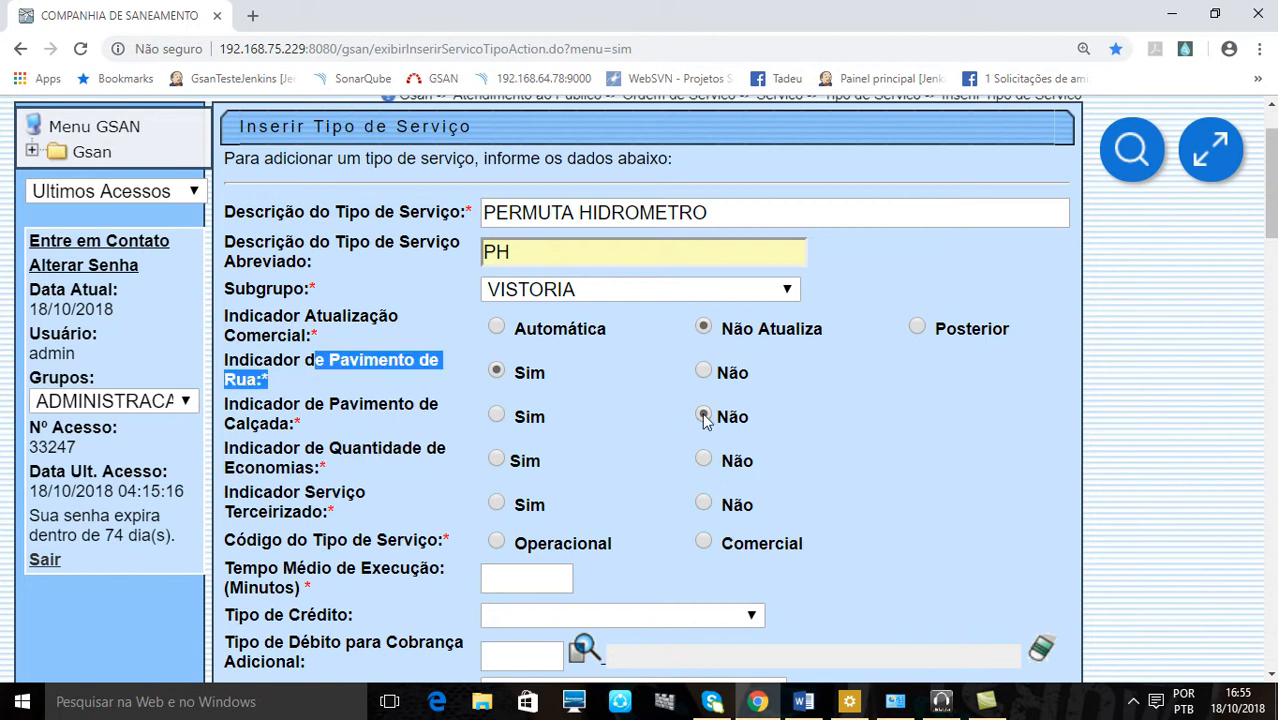
click(707, 376)
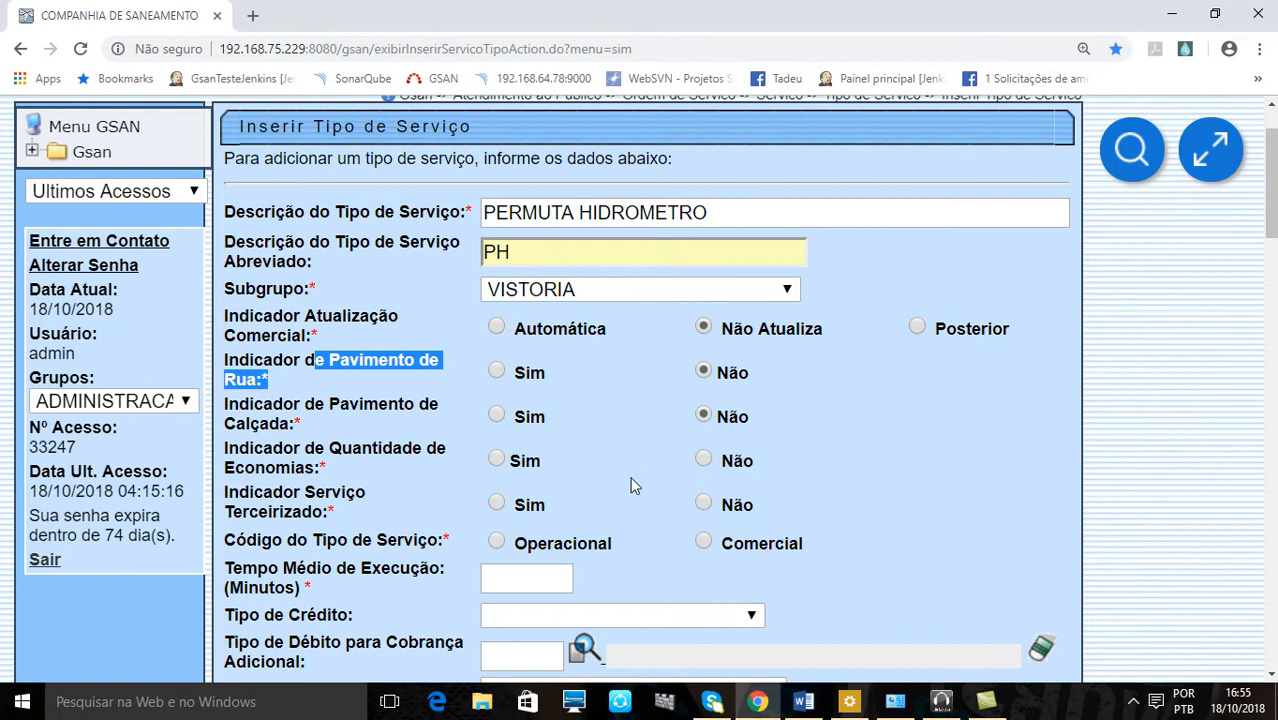
click(405, 425)
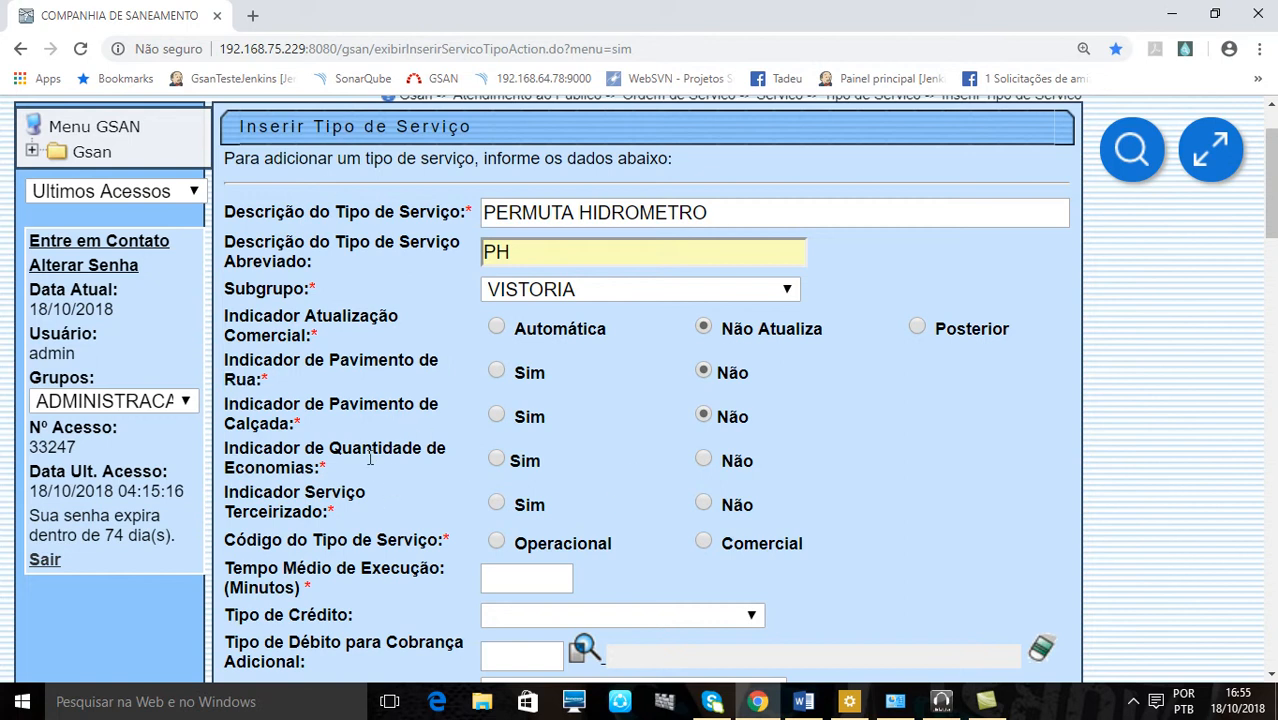
Step: Set Indicador de Quantidade de Economias and Indicador Serviço Terceirizado to Não
click(497, 461)
click(704, 459)
drag(377, 453, 405, 471)
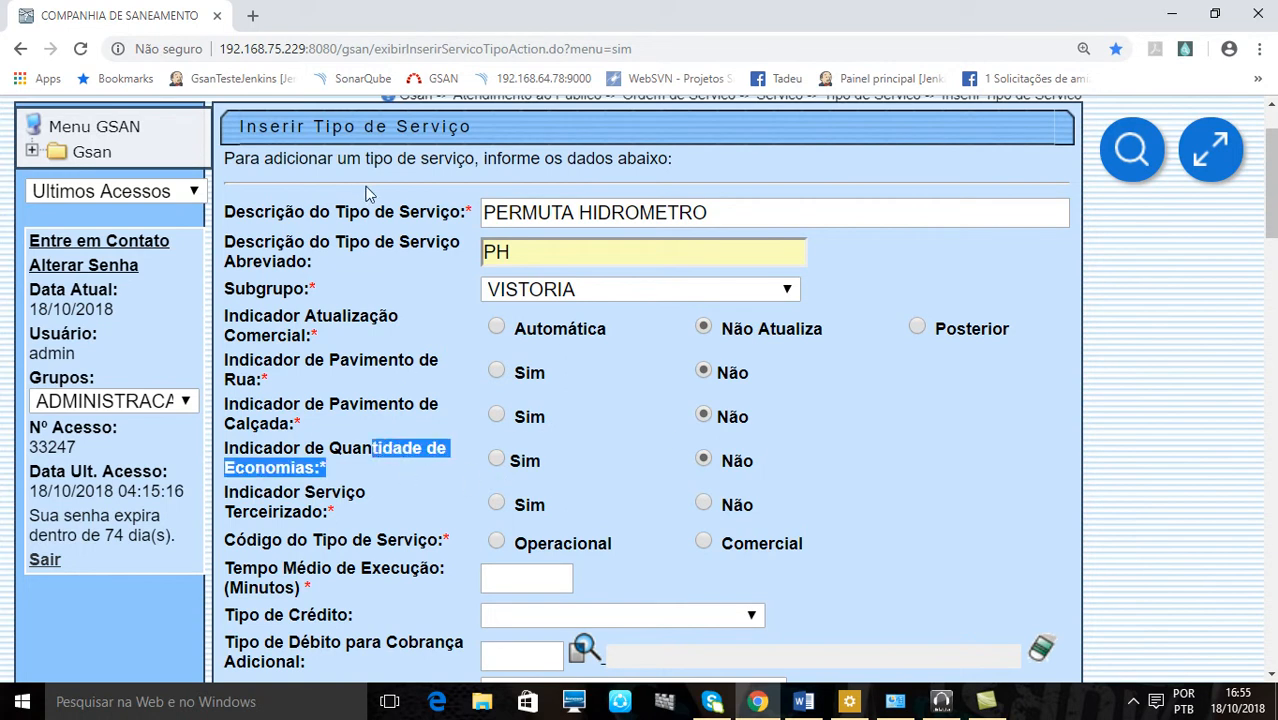
click(495, 504)
Step: Set Código do Tipo de Serviço to Operacional
scroll(565, 513, down, 1)
scroll(565, 513, down, 2)
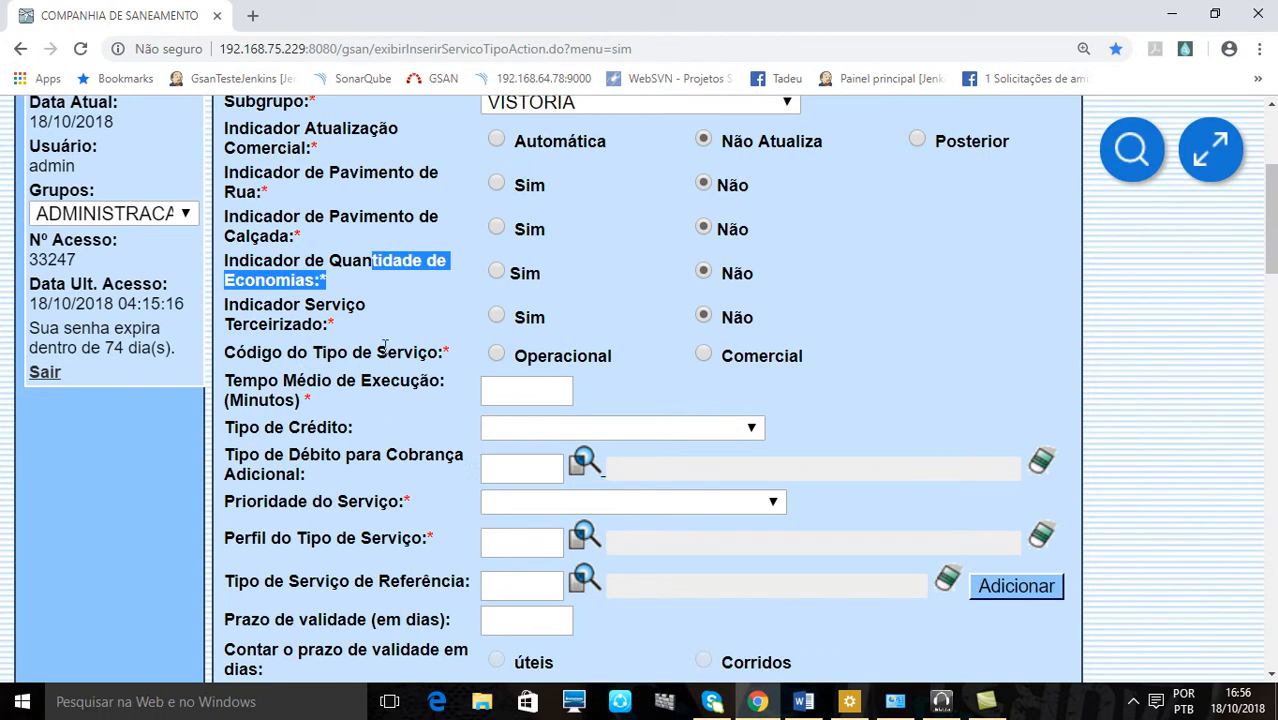
click(497, 355)
click(703, 356)
scroll(836, 400, up, 5)
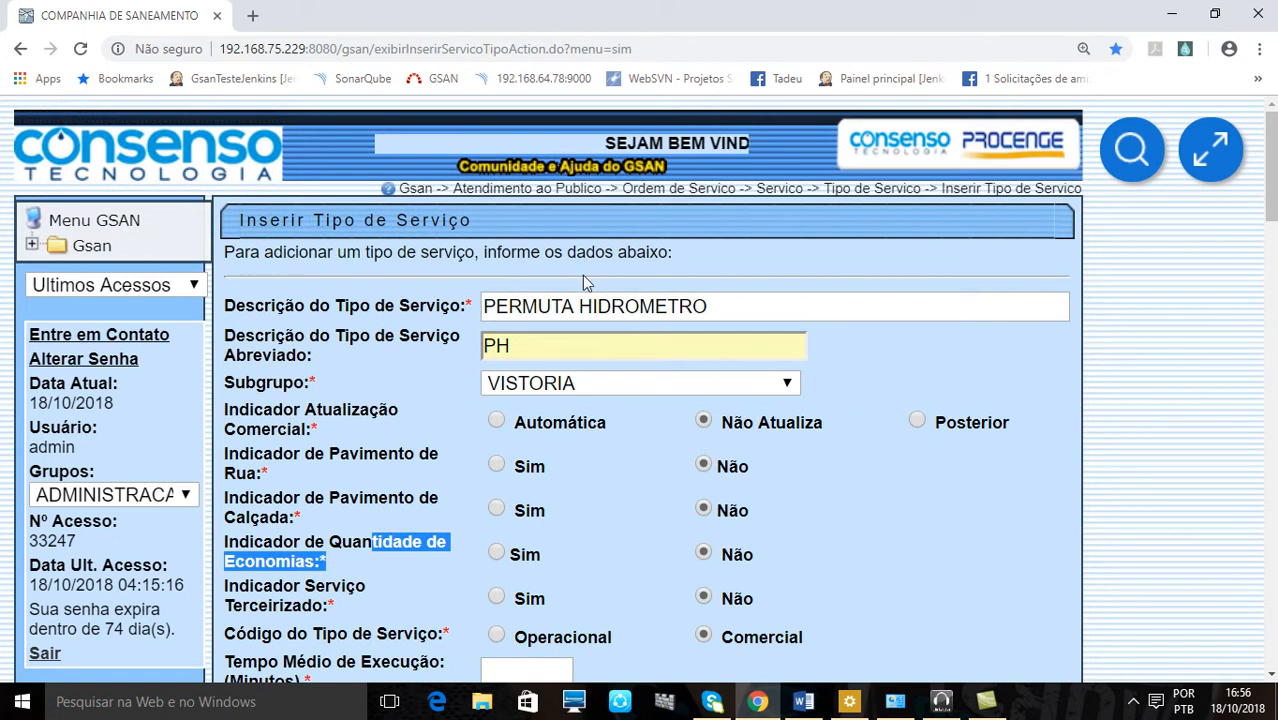
scroll(776, 438, down, 4)
click(502, 263)
Step: Set the service type's Tempo Médio de Execução to 180 minutes
click(493, 290)
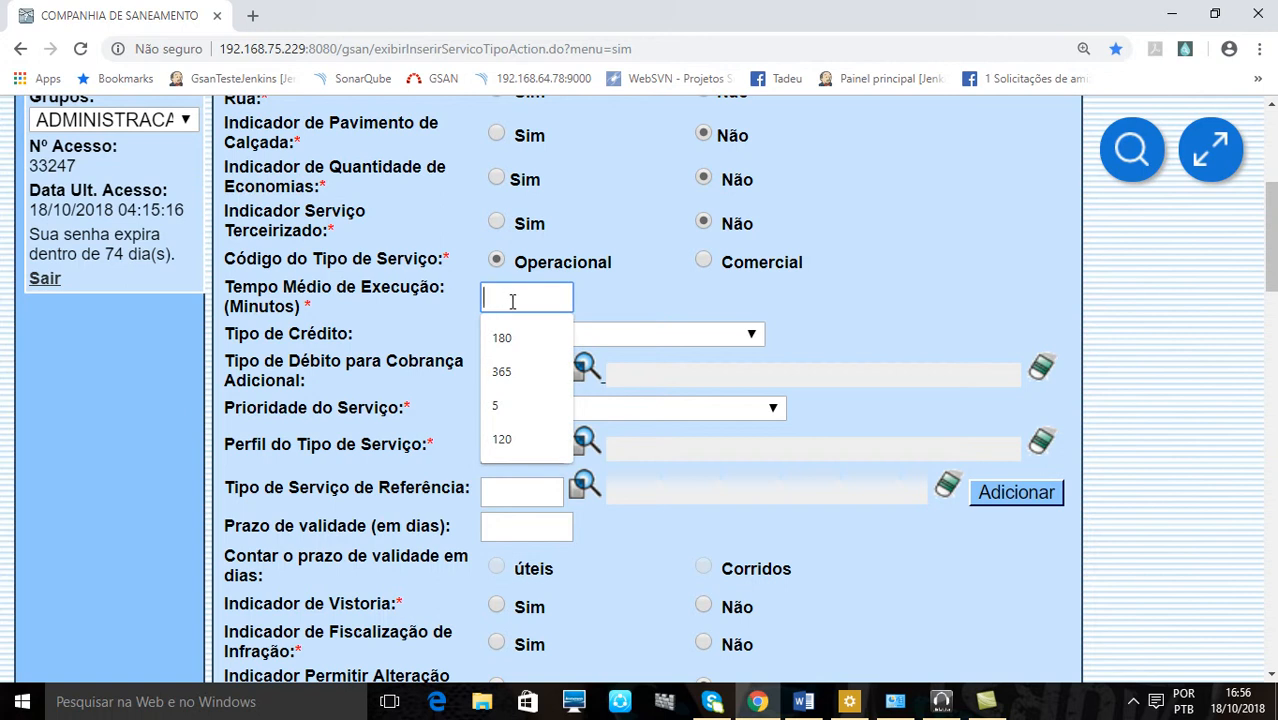
text(180)
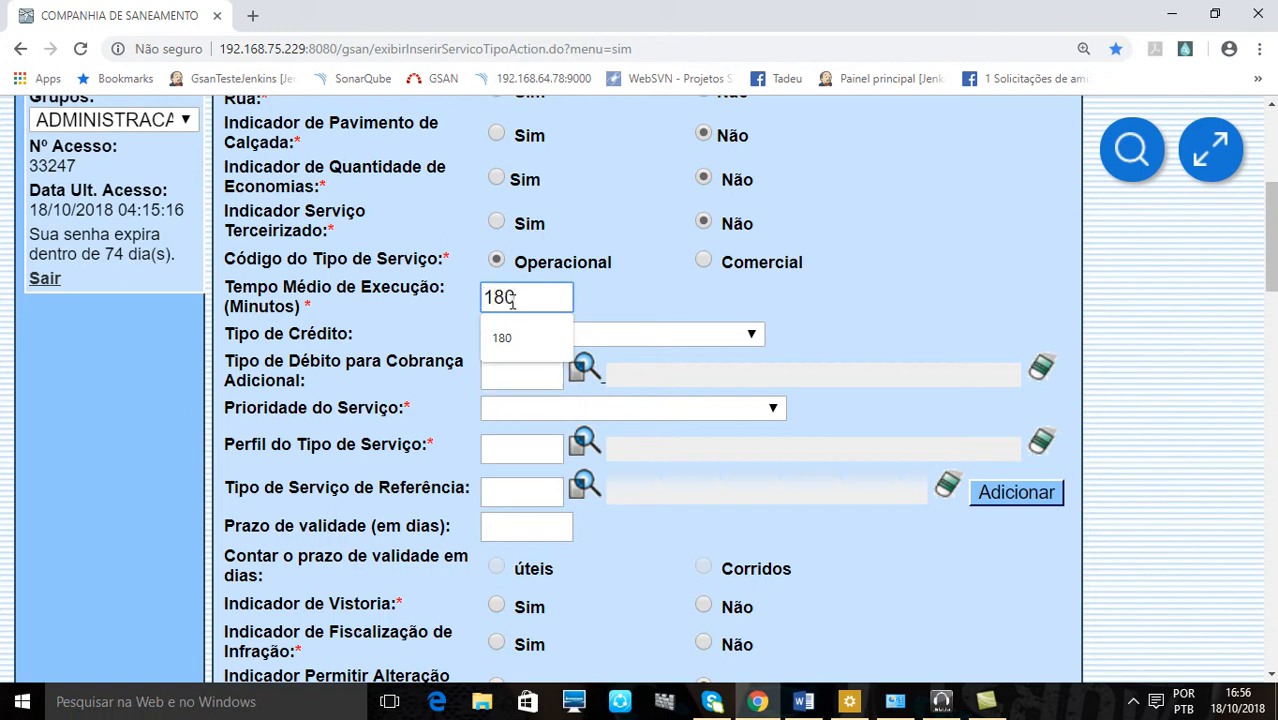
click(643, 287)
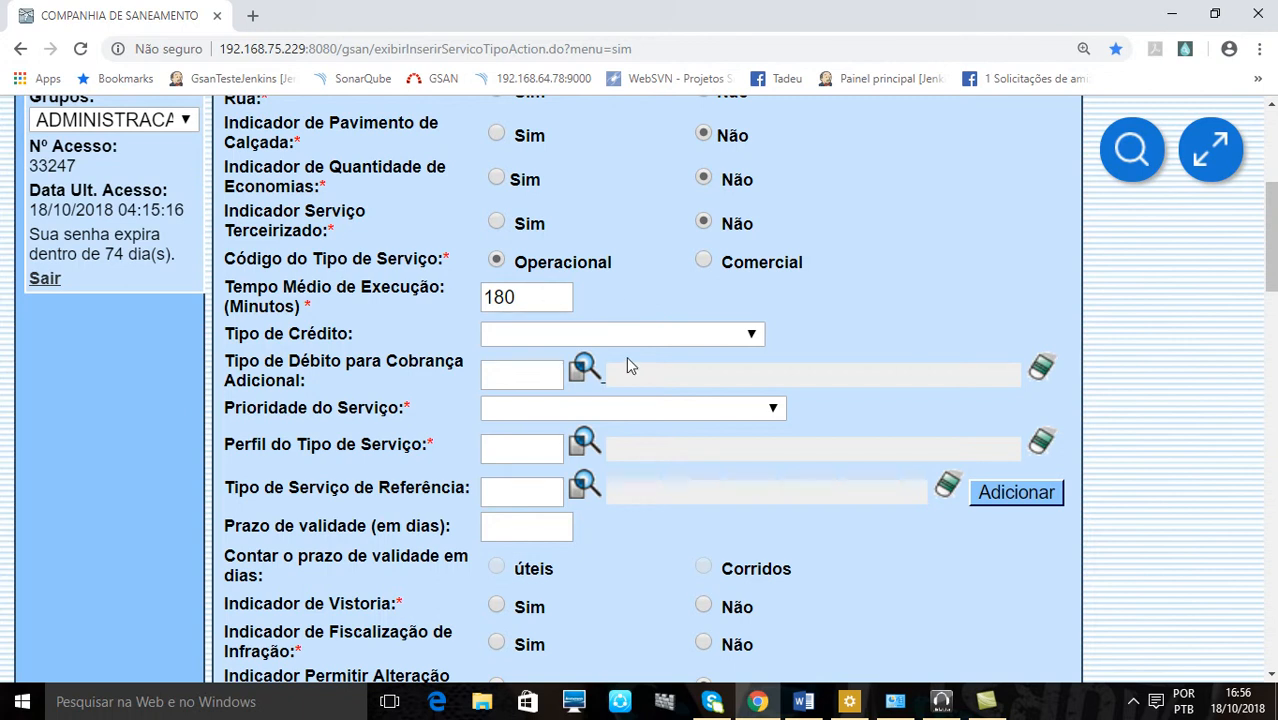
Step: Set Prioridade do Serviço to NORMAL DE 1 A 3 DIAS
scroll(622, 362, down, 2)
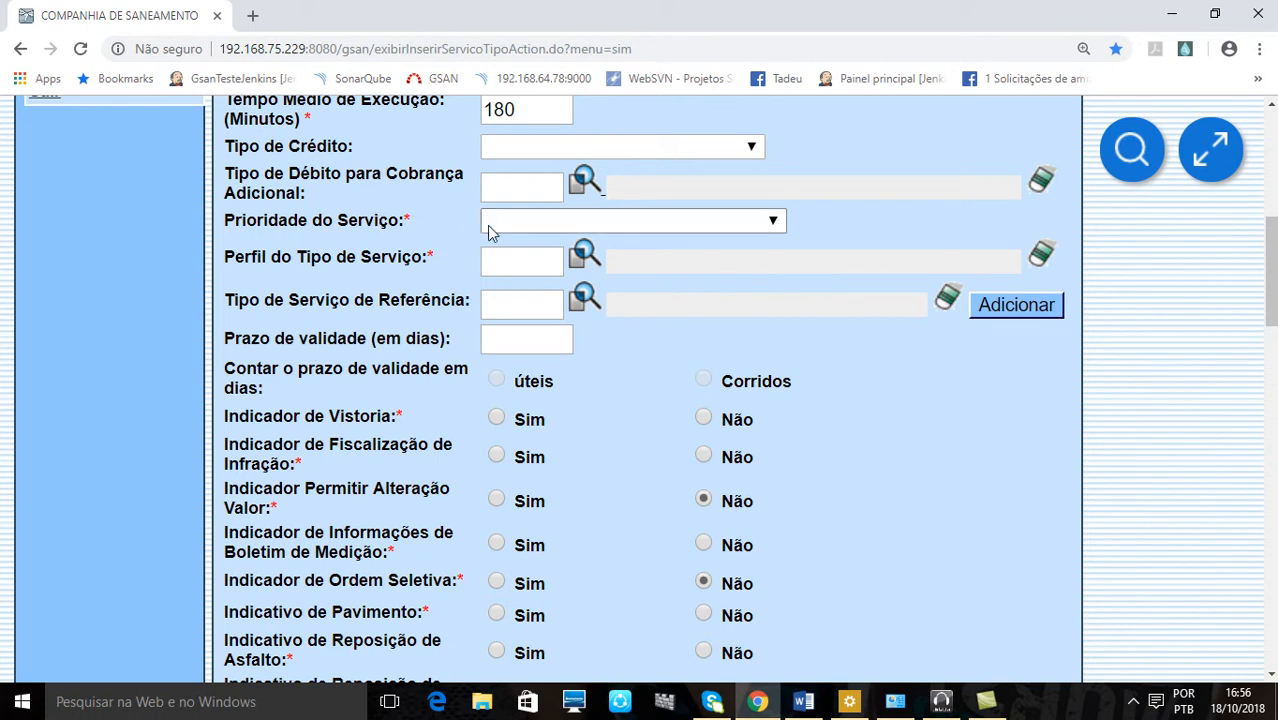
click(491, 224)
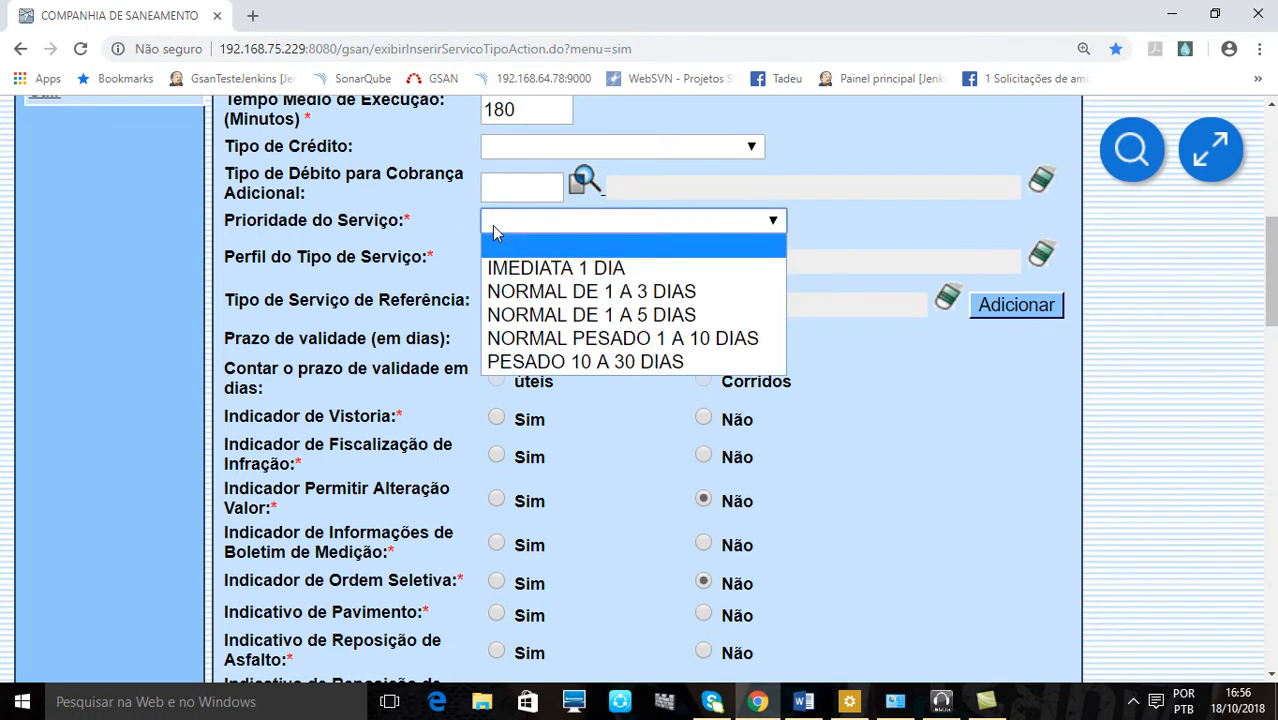
click(560, 291)
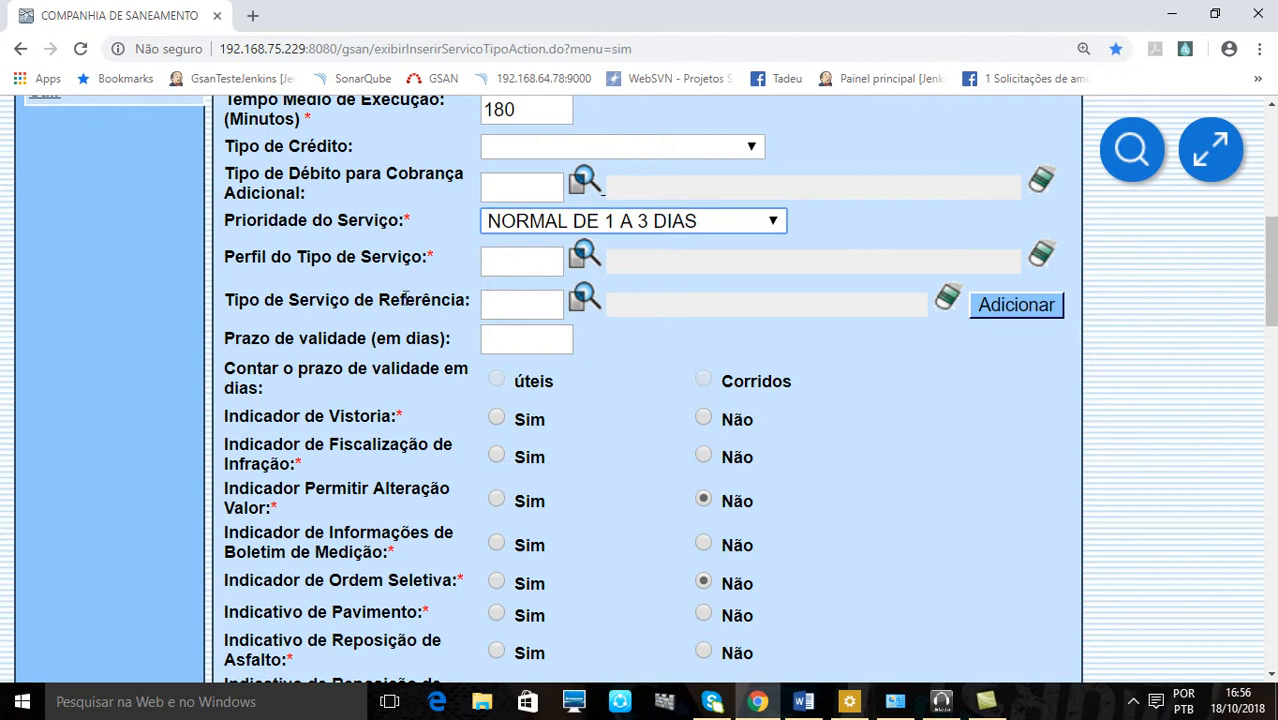
Step: Load profile code 1 as the Perfil do Tipo de Serviço, and clear that profile again
click(496, 261)
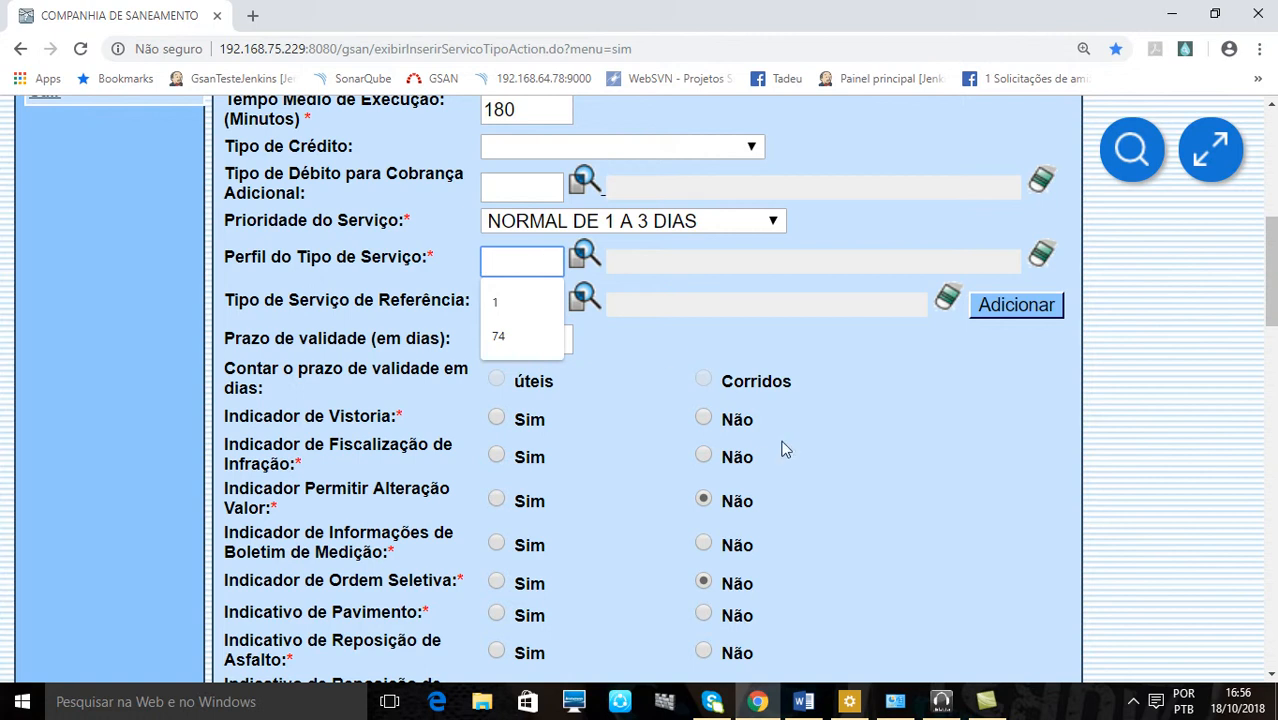
click(778, 360)
drag(344, 256, 407, 264)
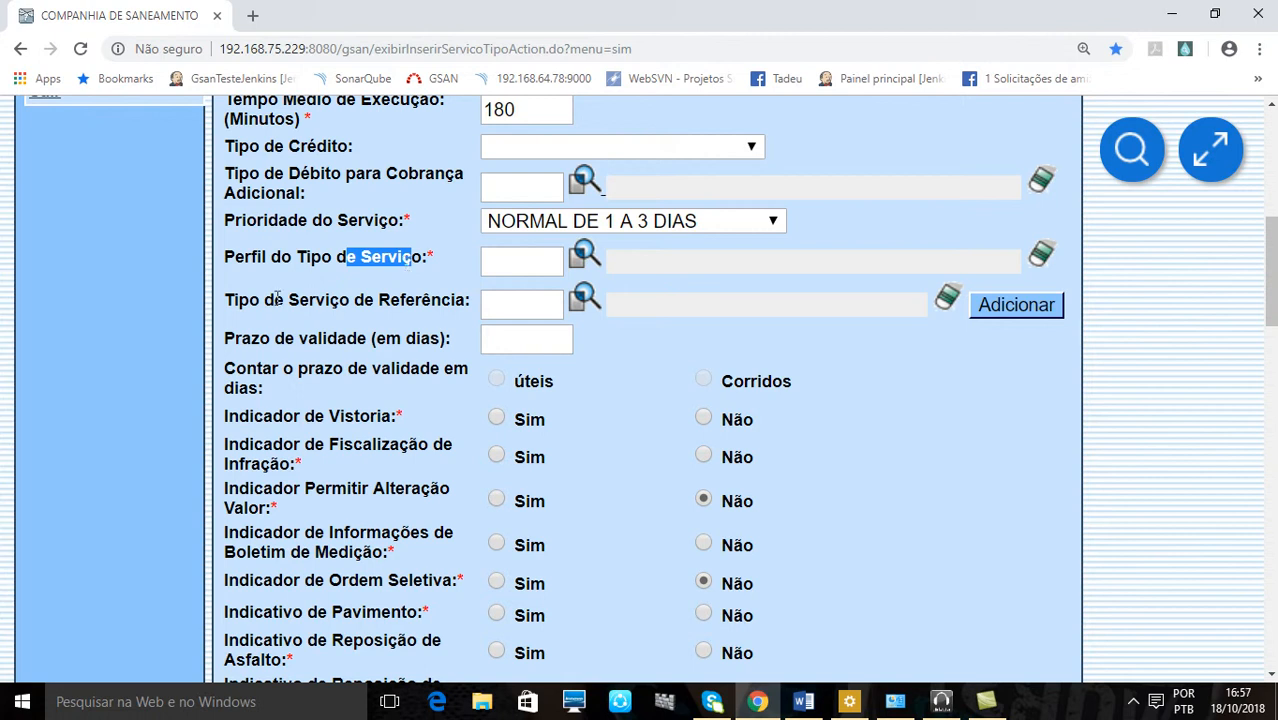
drag(262, 260, 445, 268)
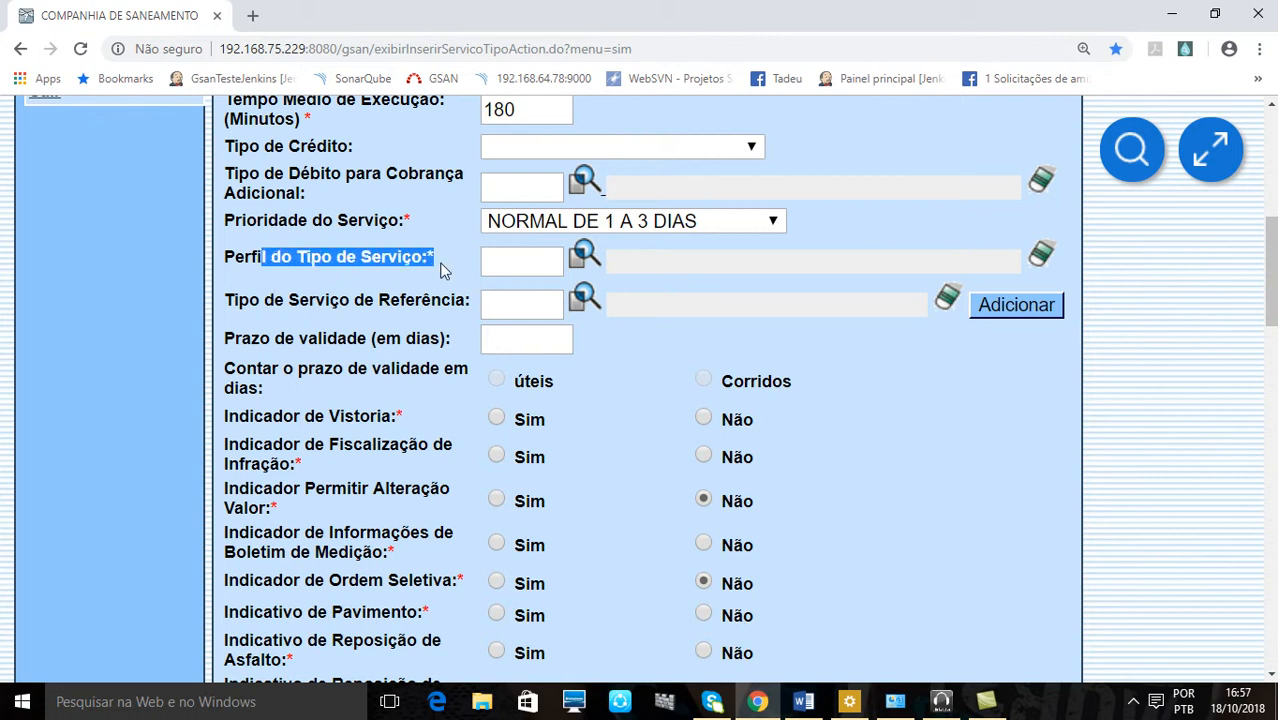
click(520, 264)
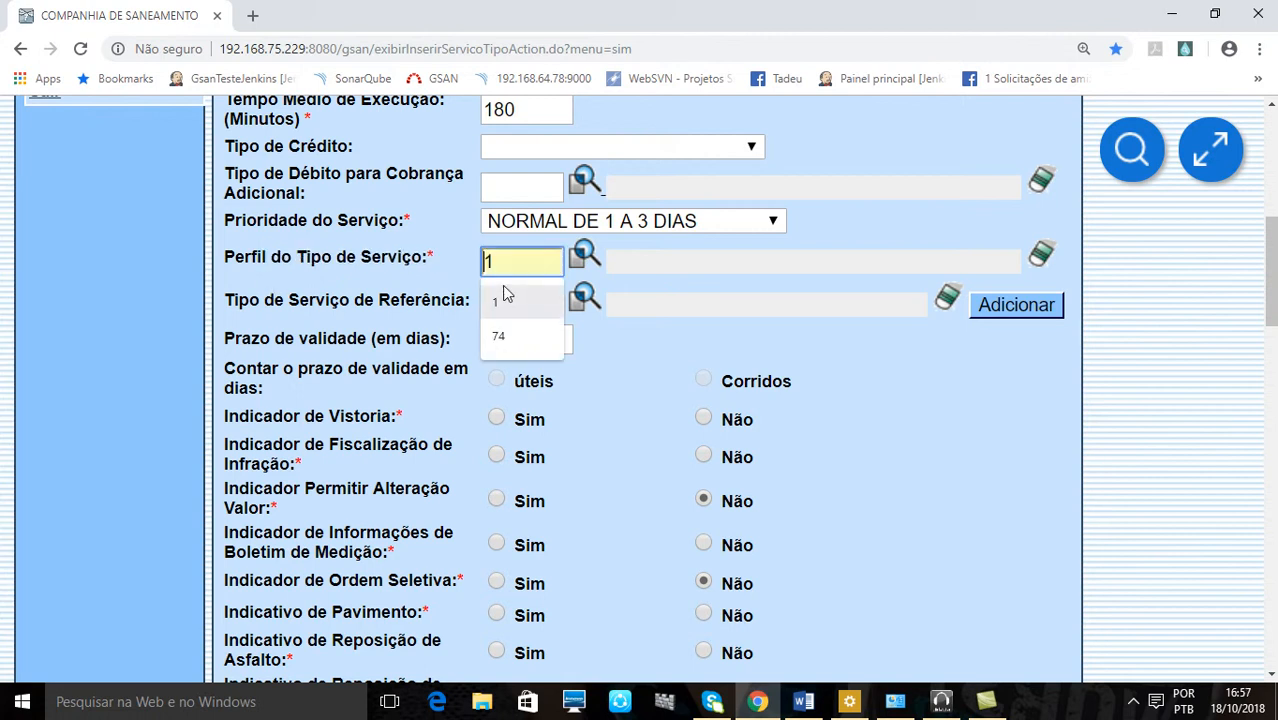
click(503, 288)
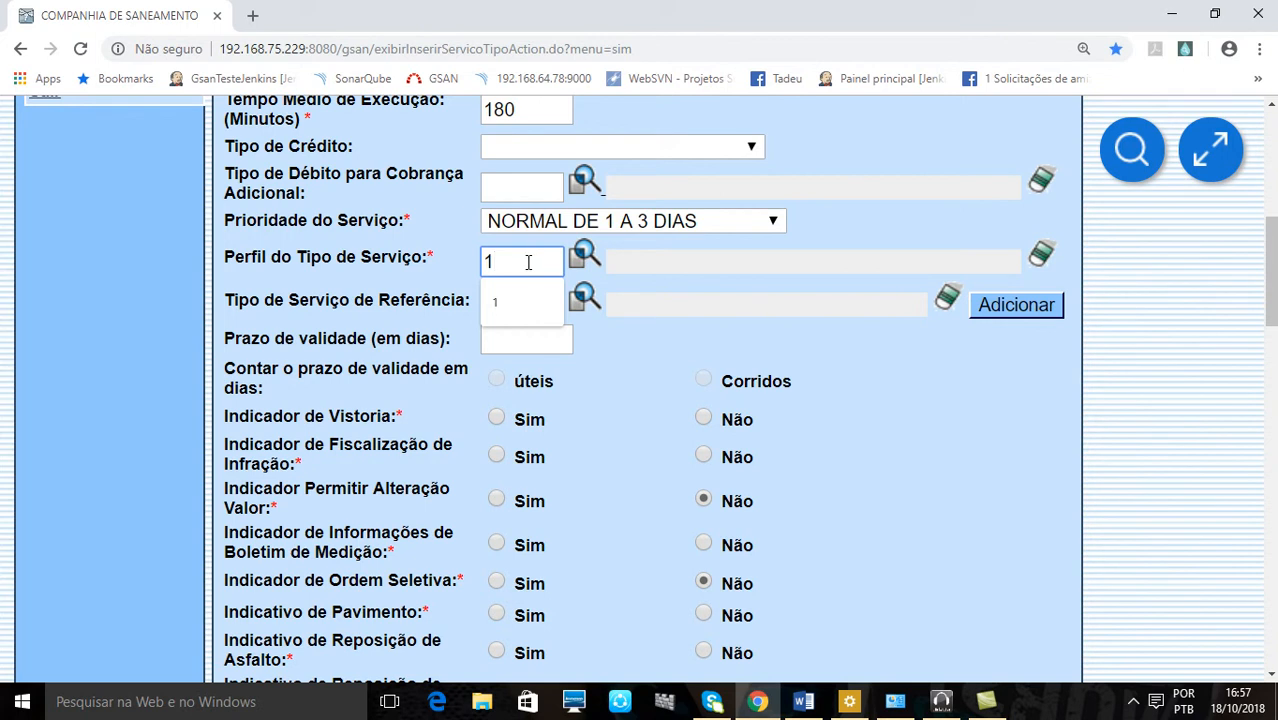
key(Return)
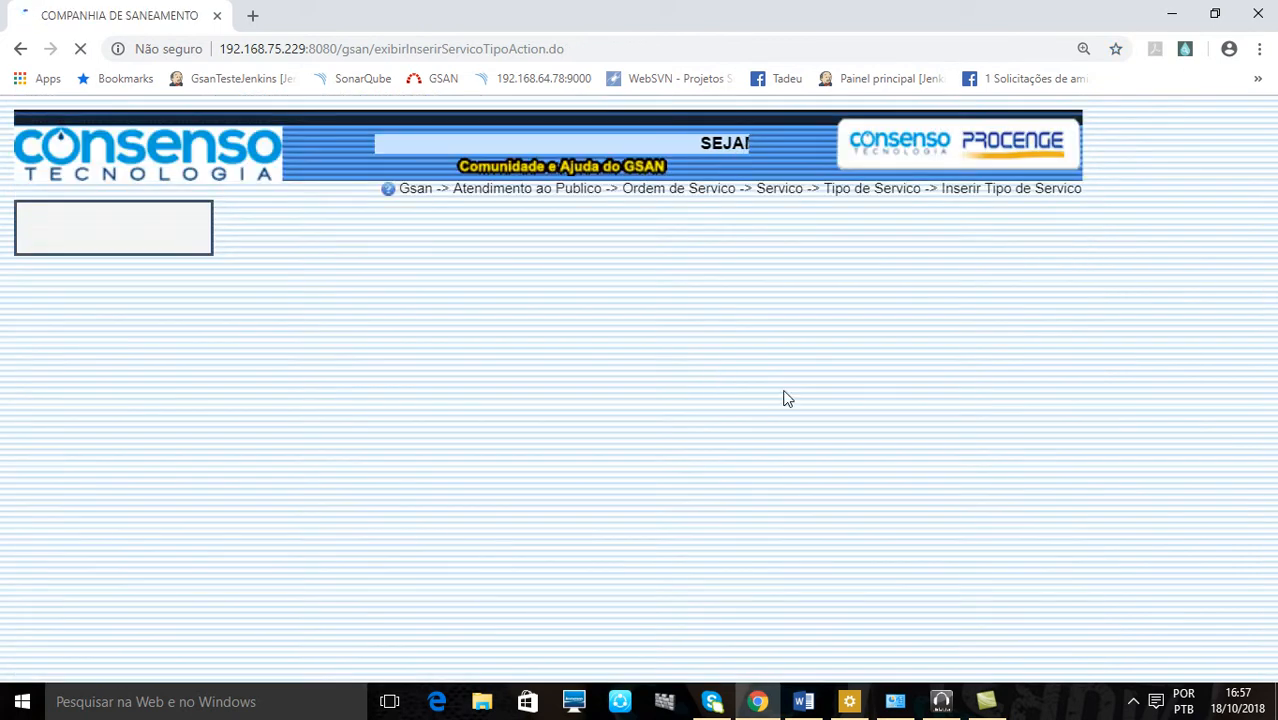
scroll(786, 396, down, 6)
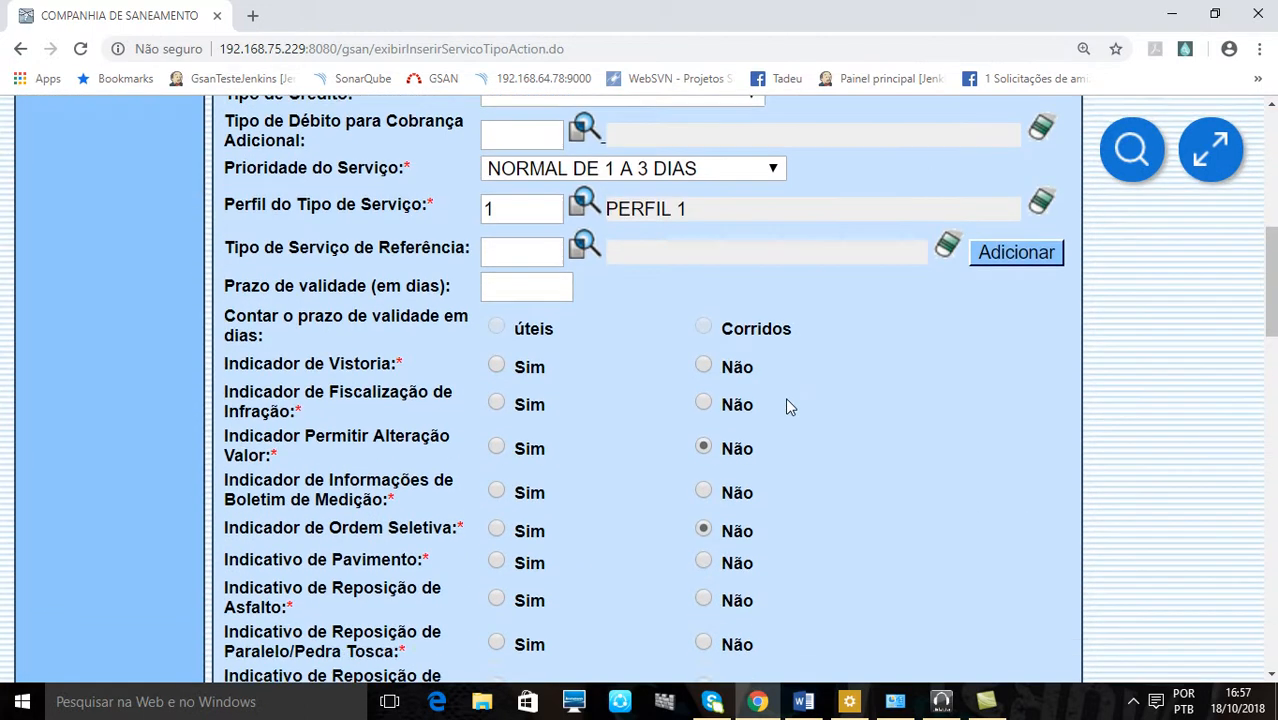
scroll(783, 404, up, 1)
click(1041, 258)
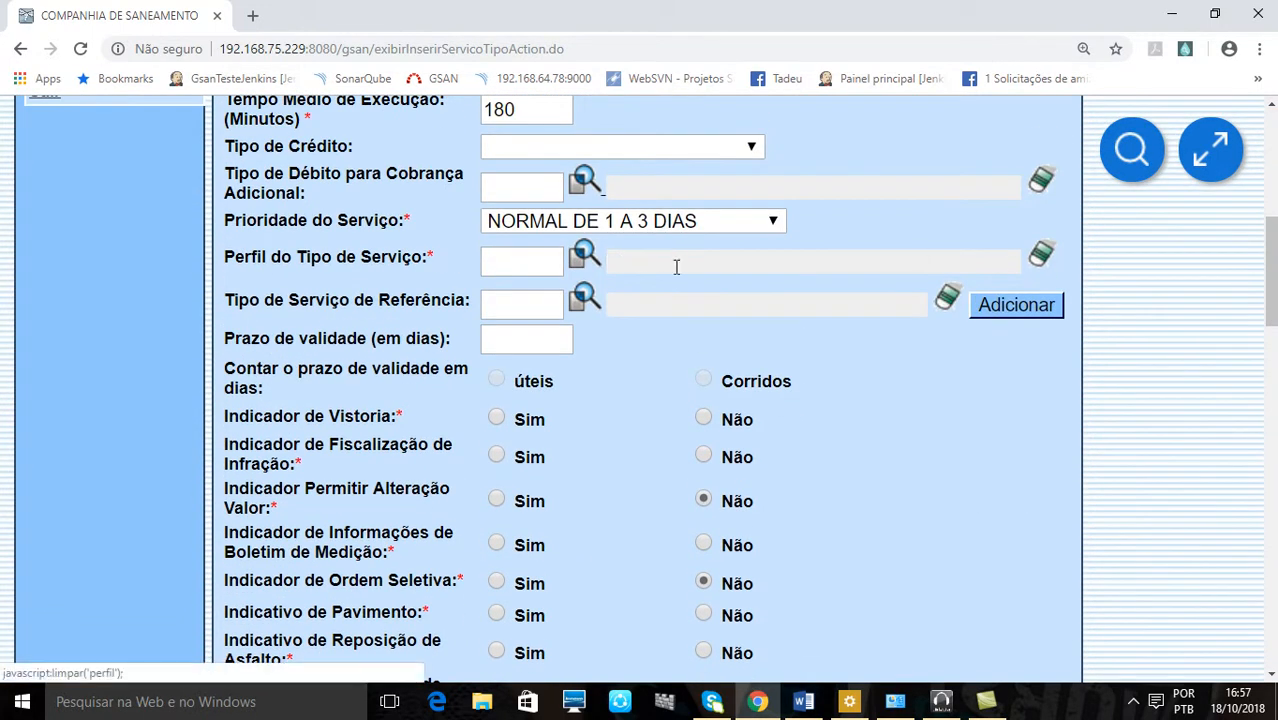
Step: Search the service profiles for descriptions containing the text "A" and enlarge the results window
click(580, 262)
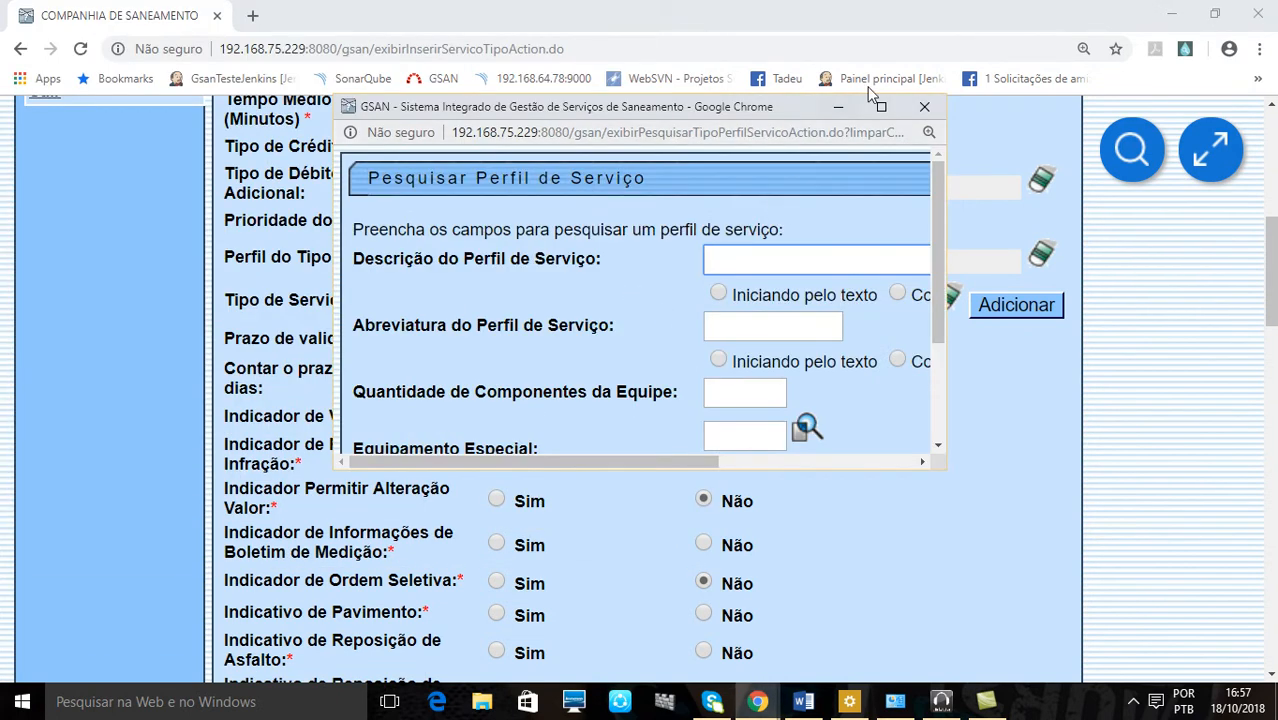
click(881, 106)
click(565, 195)
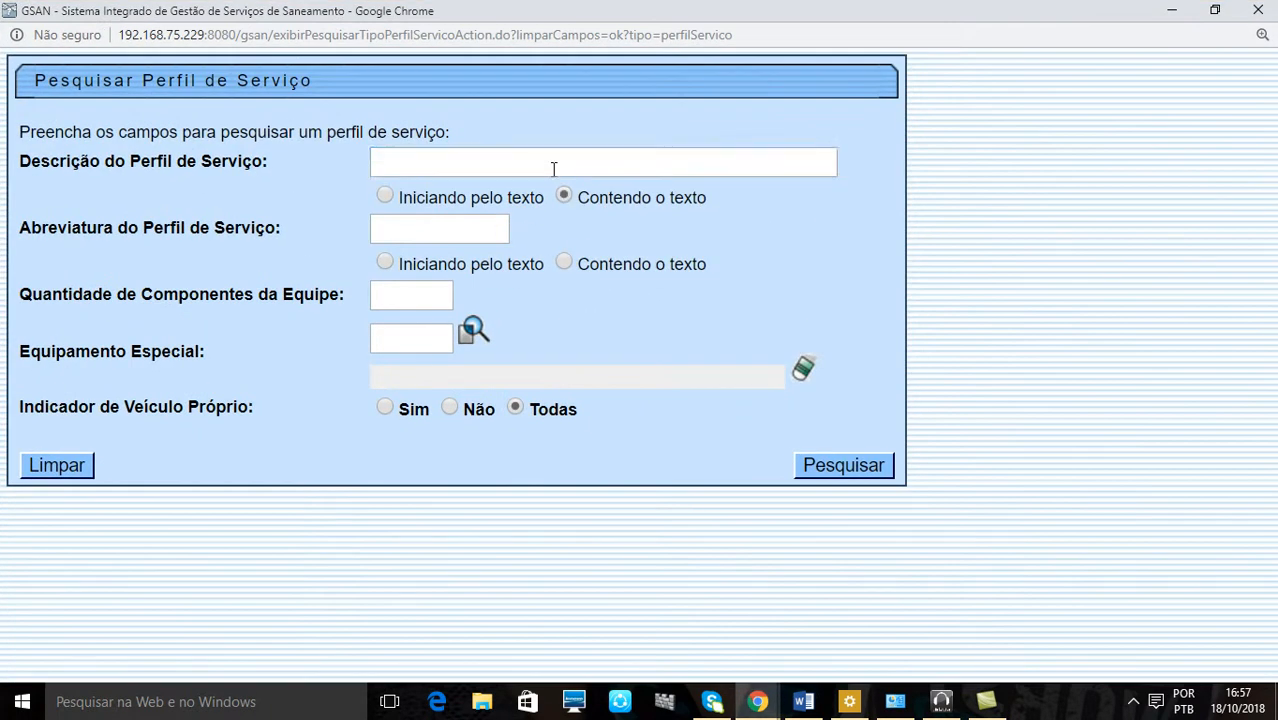
click(553, 170)
text(A)
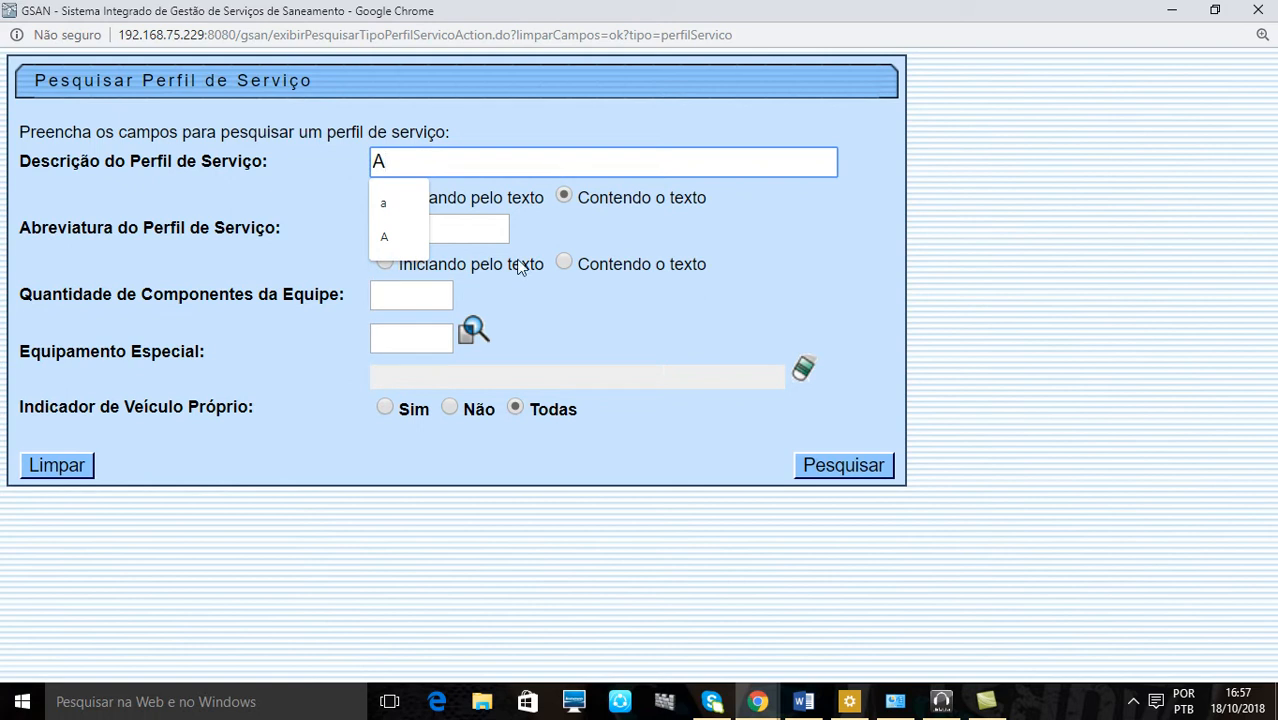
click(502, 451)
click(818, 469)
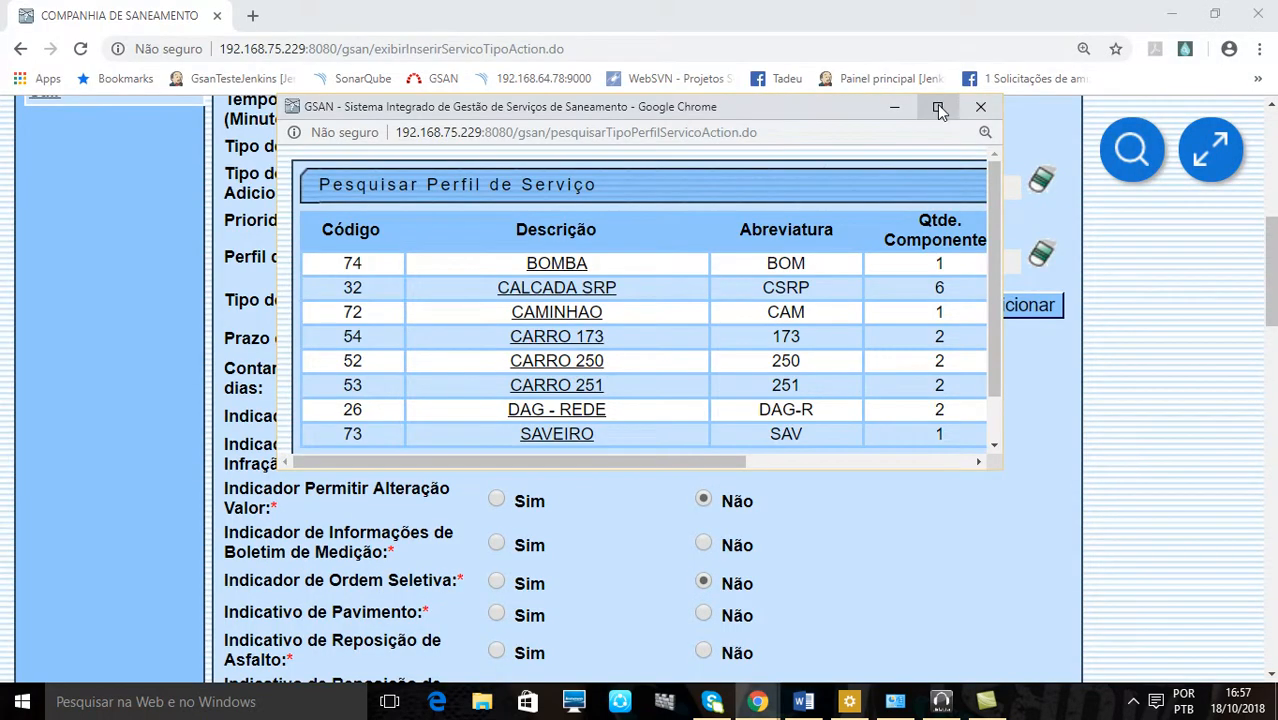
click(937, 106)
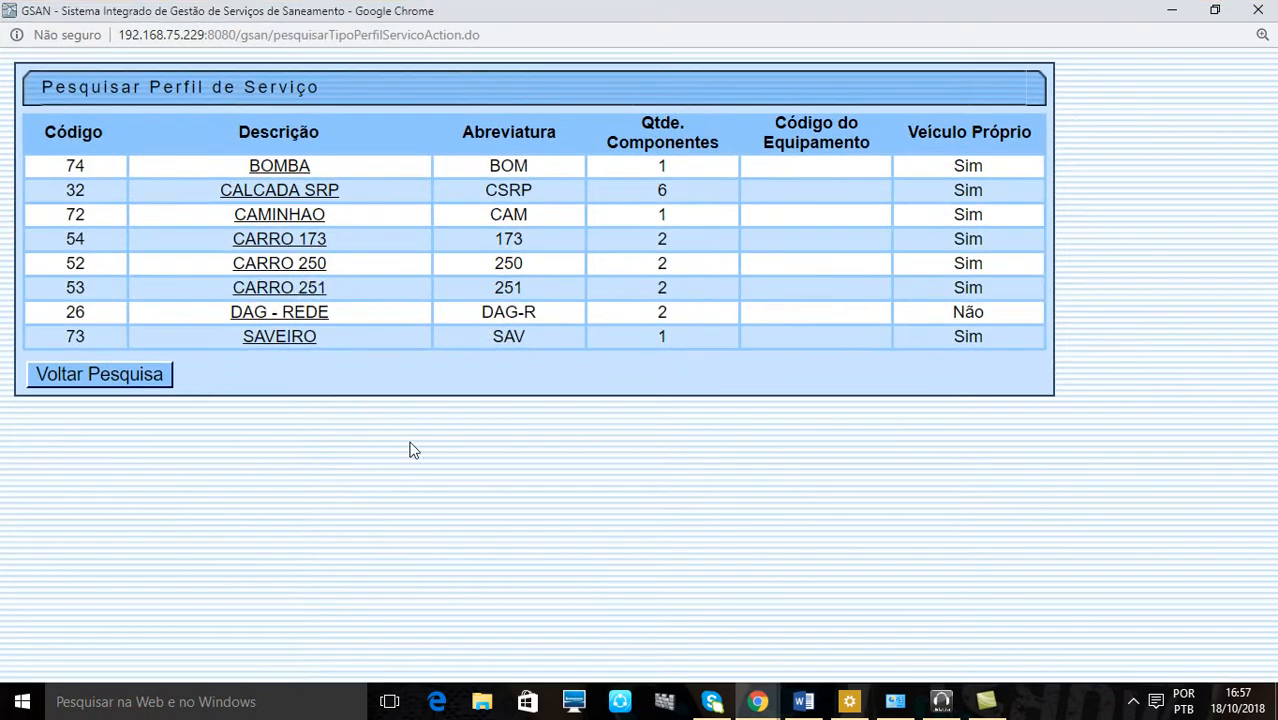
Step: Choose CALCADA SRP, code 32, as the Perfil do Tipo de Serviço
click(272, 189)
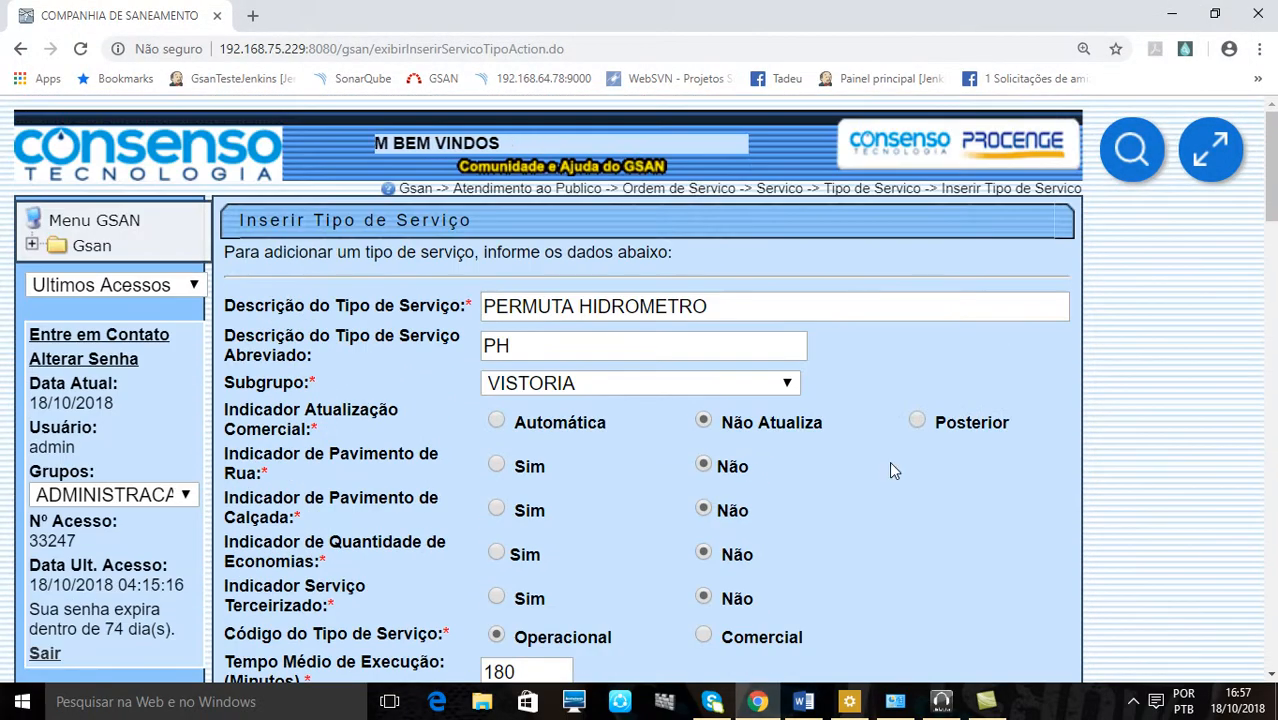
scroll(889, 461, down, 4)
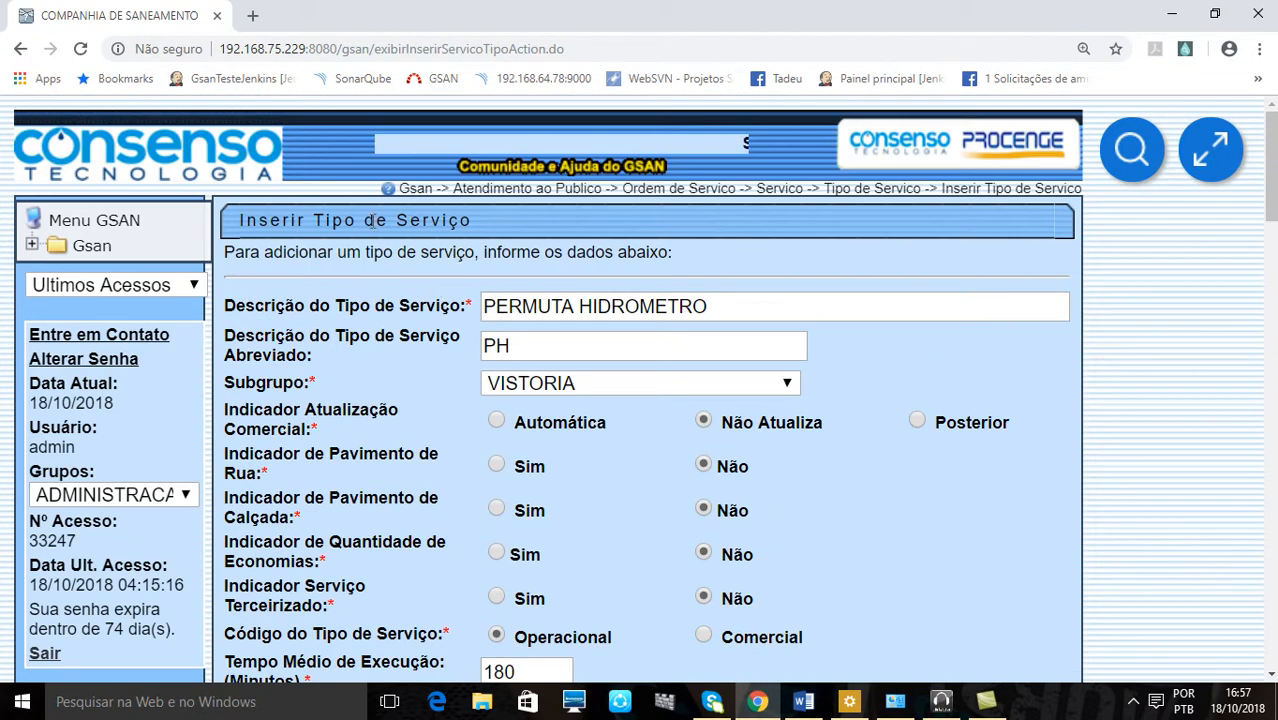
scroll(557, 285, down, 6)
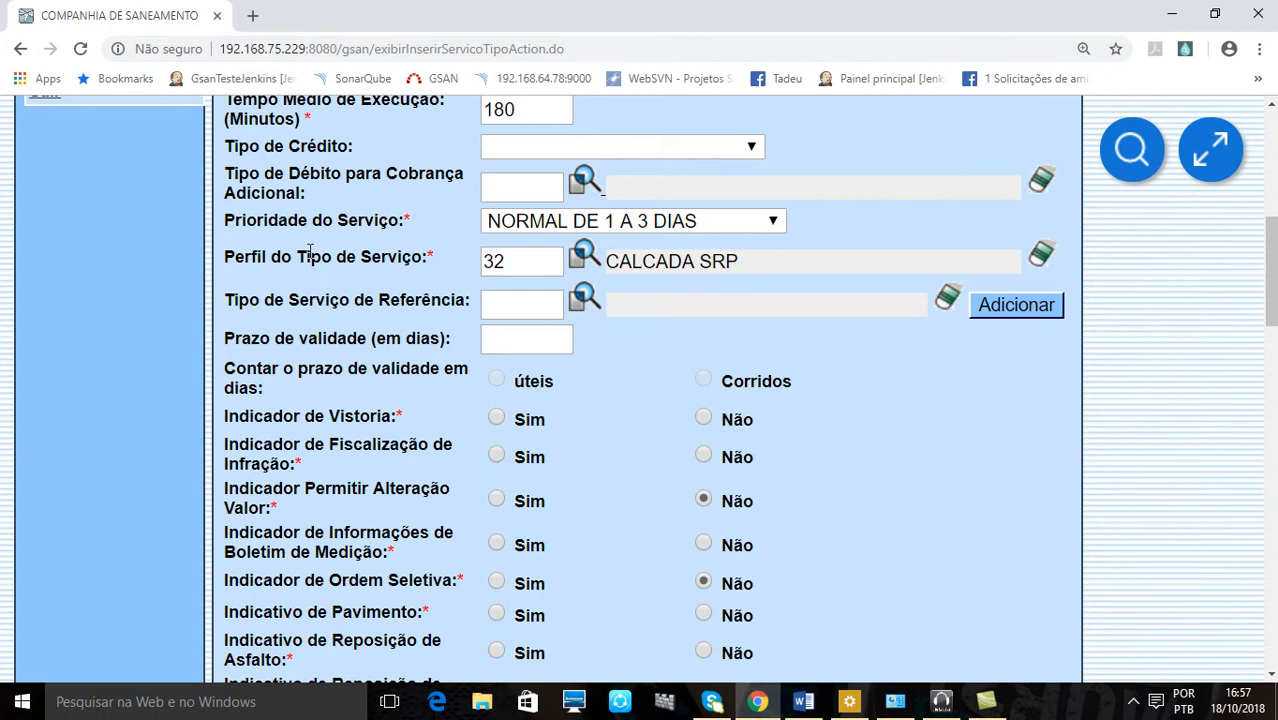
drag(237, 259, 418, 258)
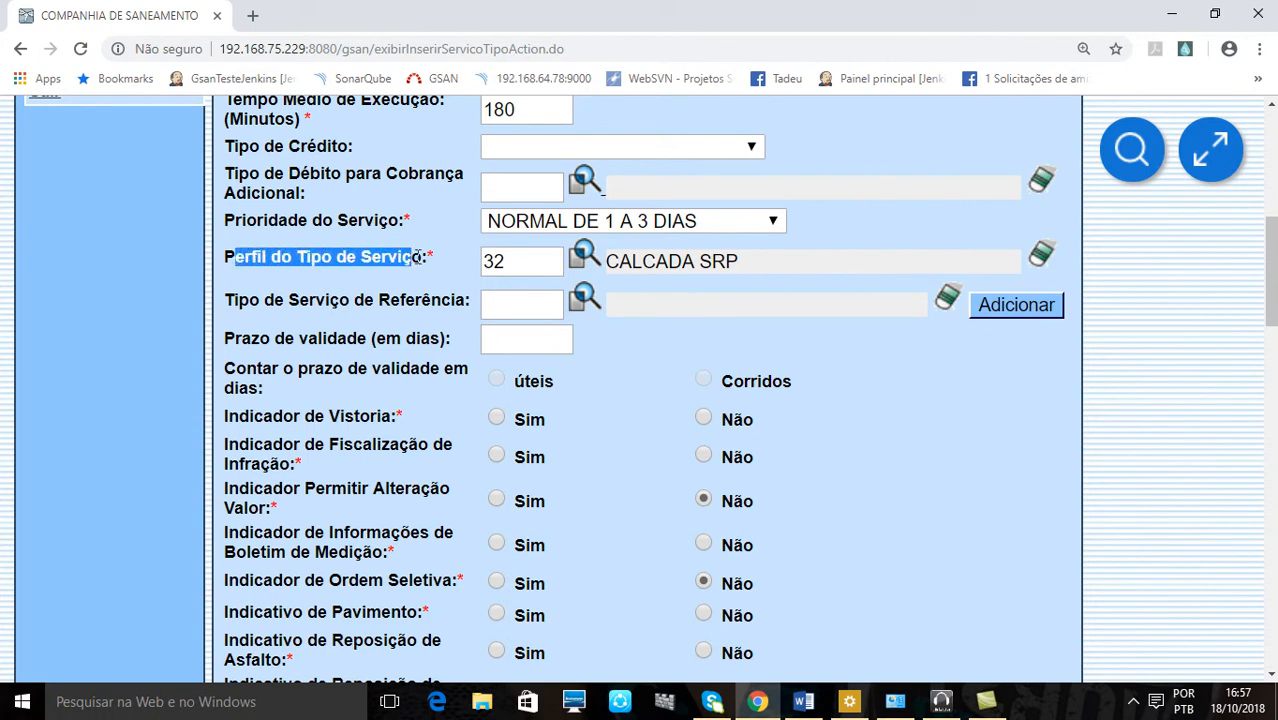
scroll(790, 404, up, 6)
scroll(485, 282, down, 6)
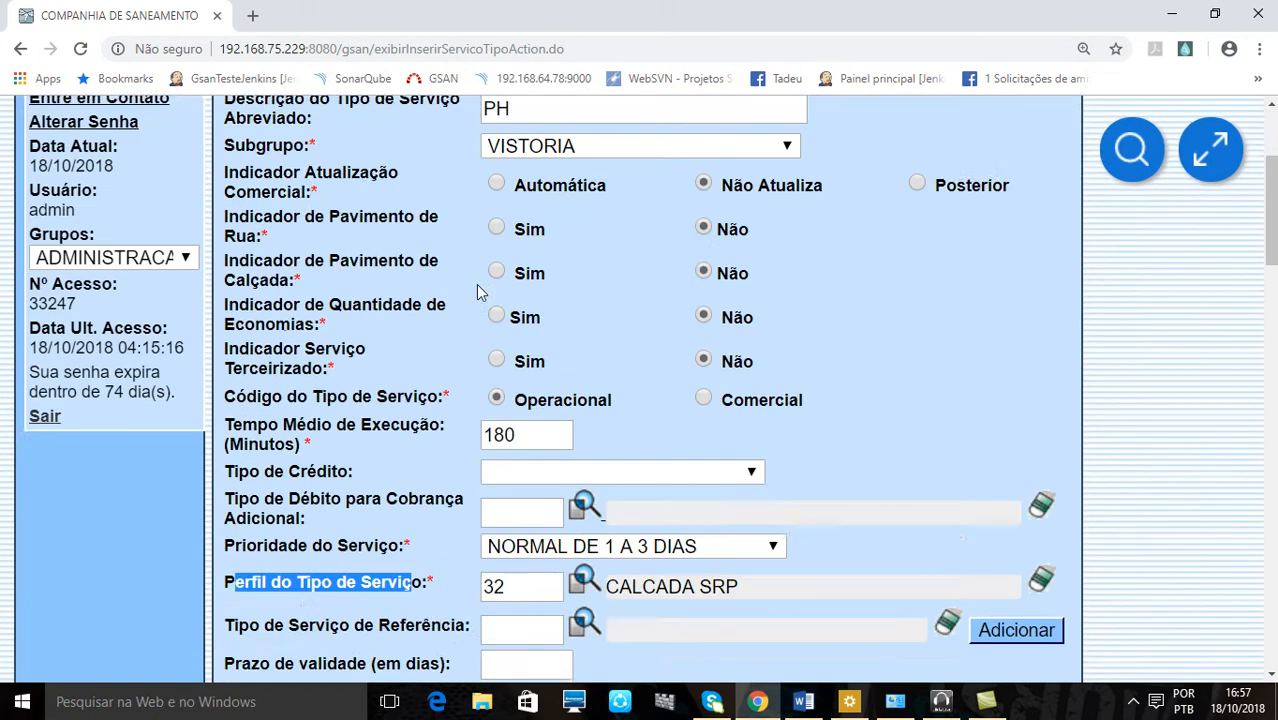
click(466, 278)
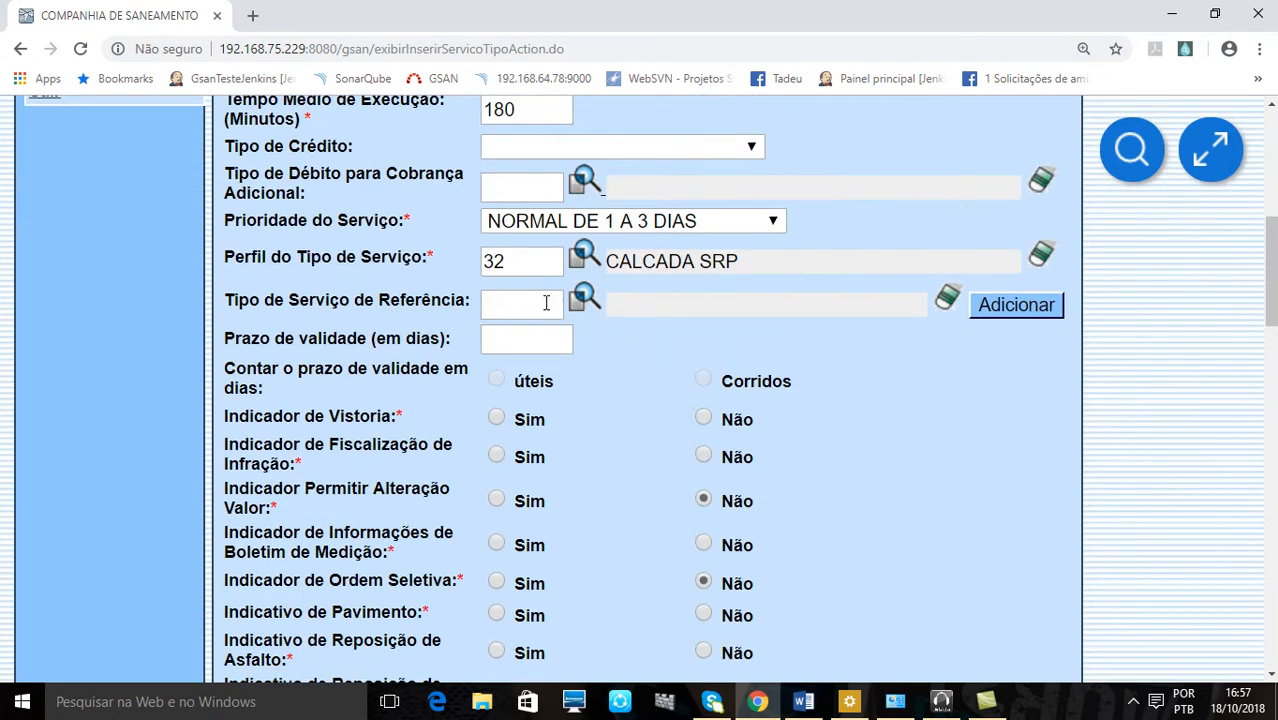
Step: Set the Indicador de Vistoria of the service type to Não
scroll(556, 320, down, 2)
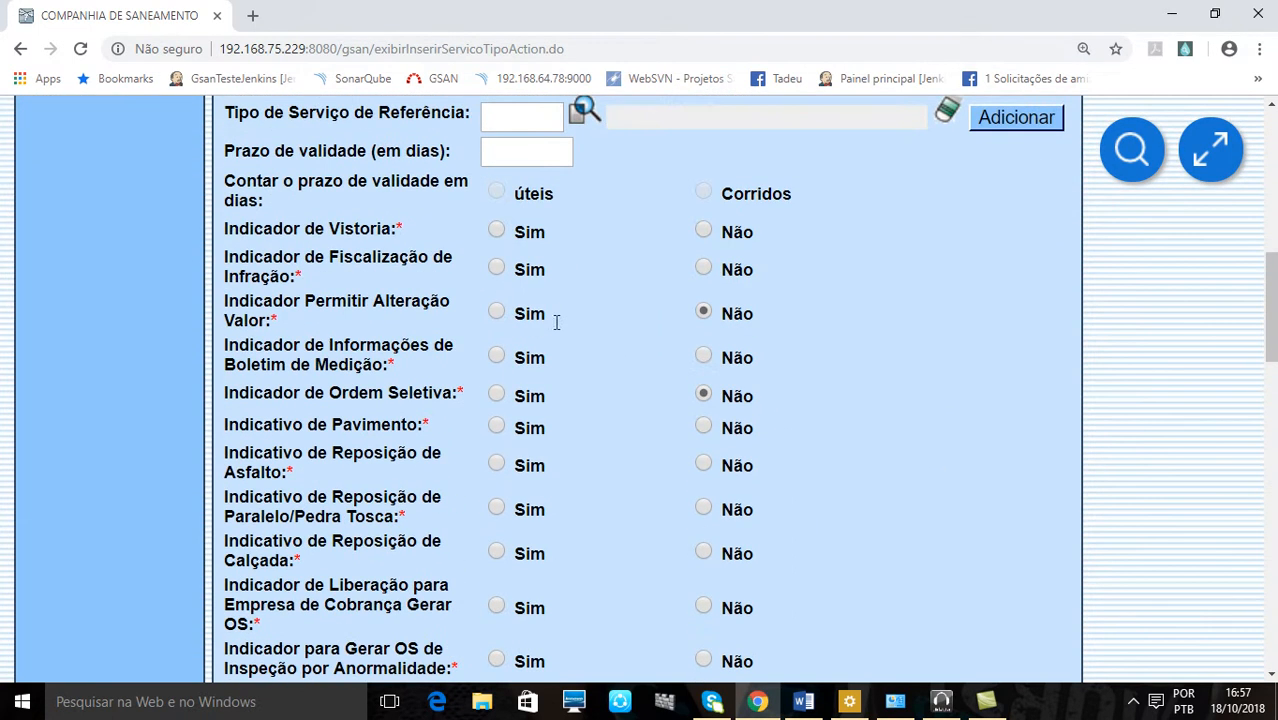
click(496, 232)
click(705, 231)
scroll(608, 234, up, 6)
scroll(634, 288, down, 6)
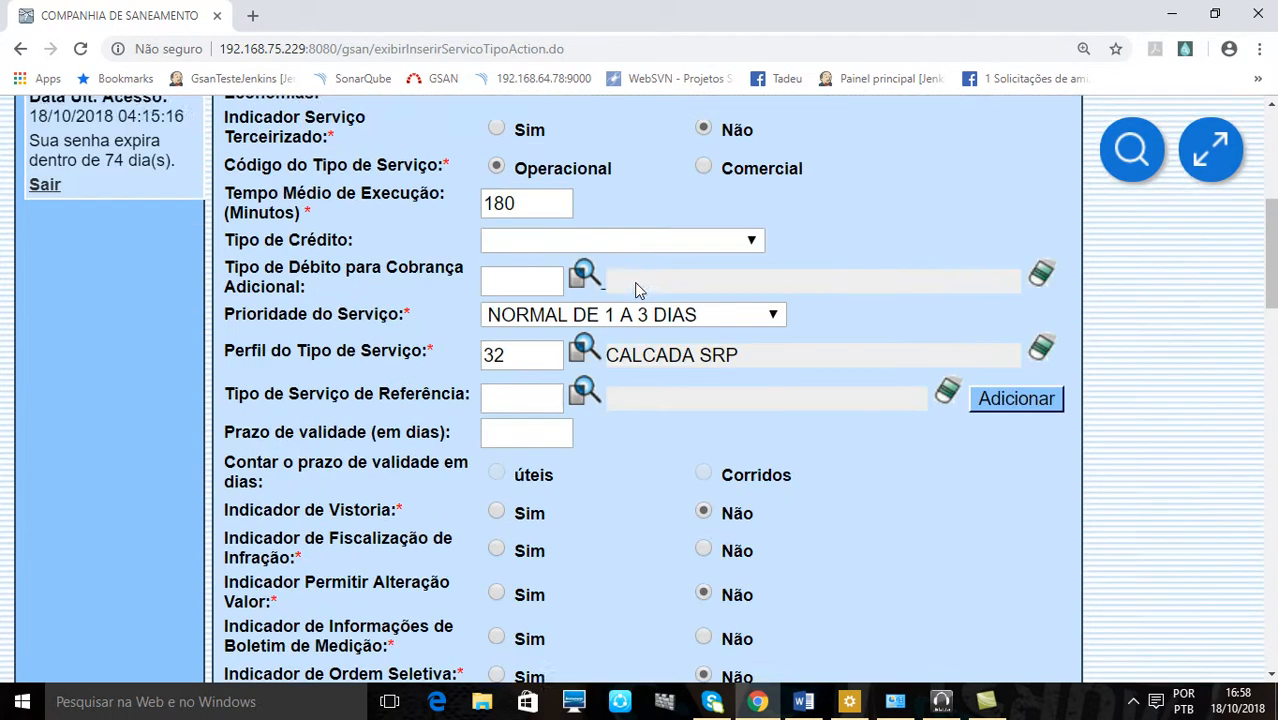
scroll(814, 392, down, 2)
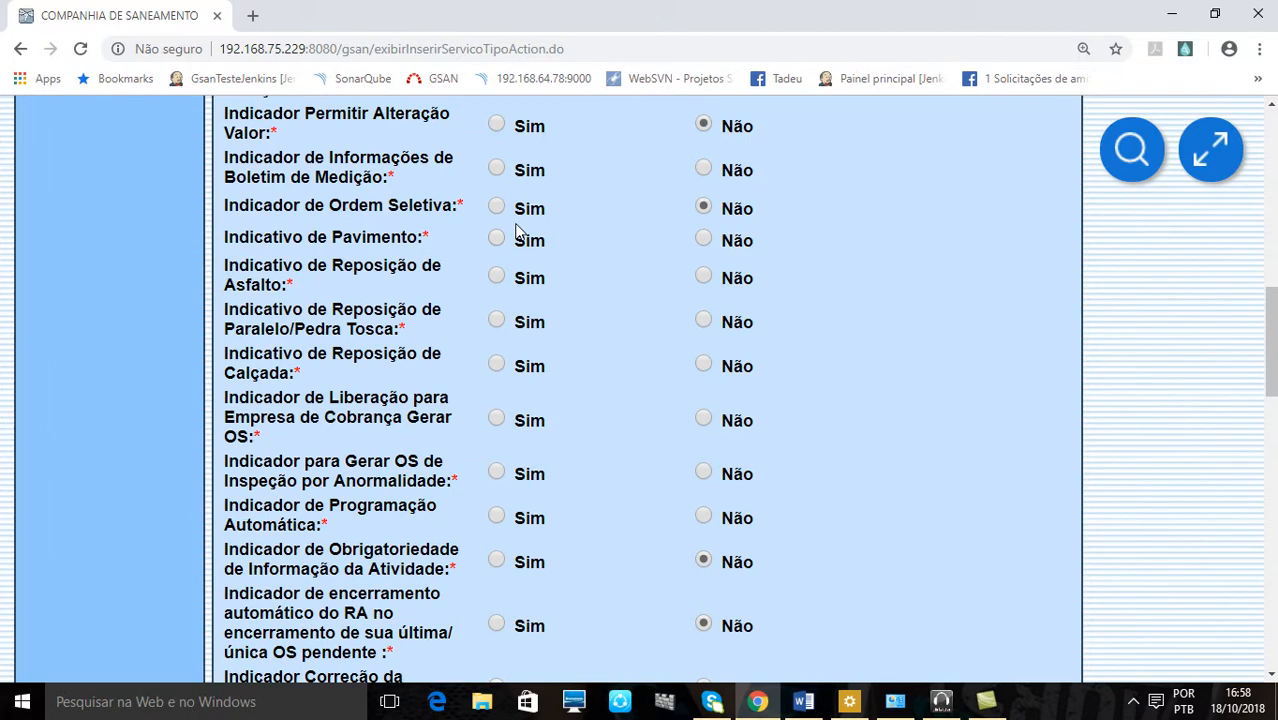
scroll(566, 349, up, 2)
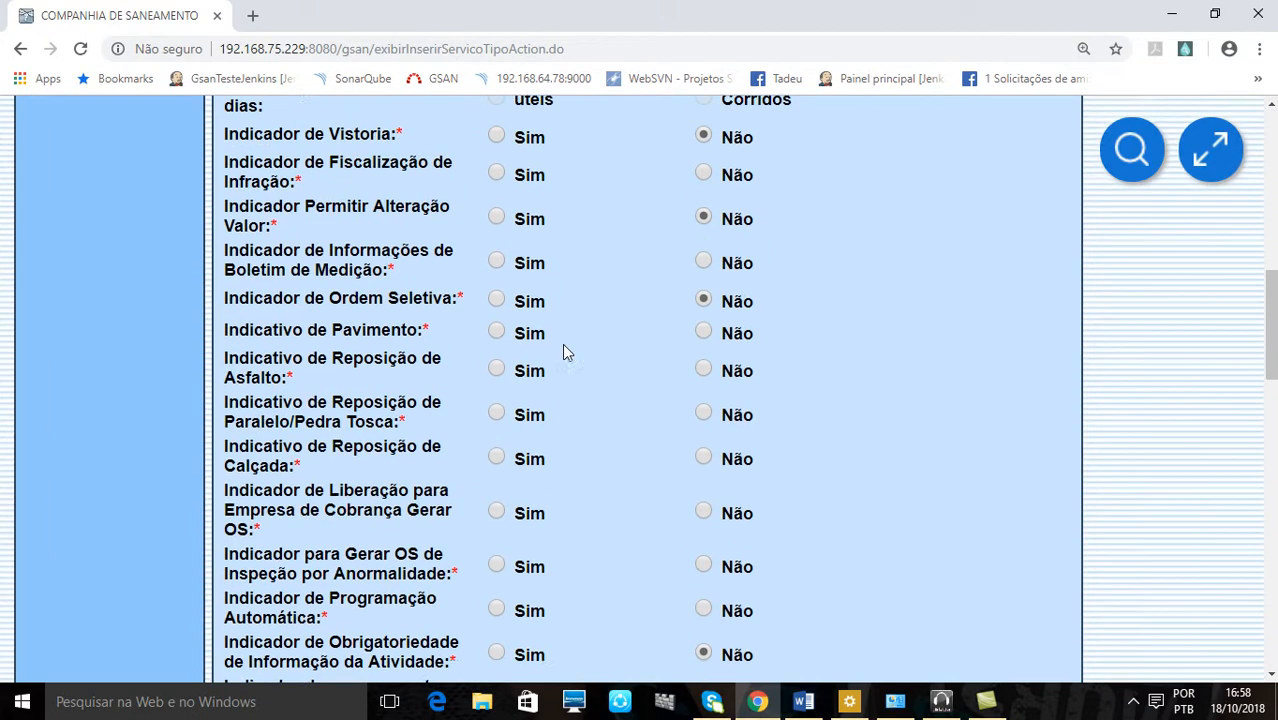
click(497, 230)
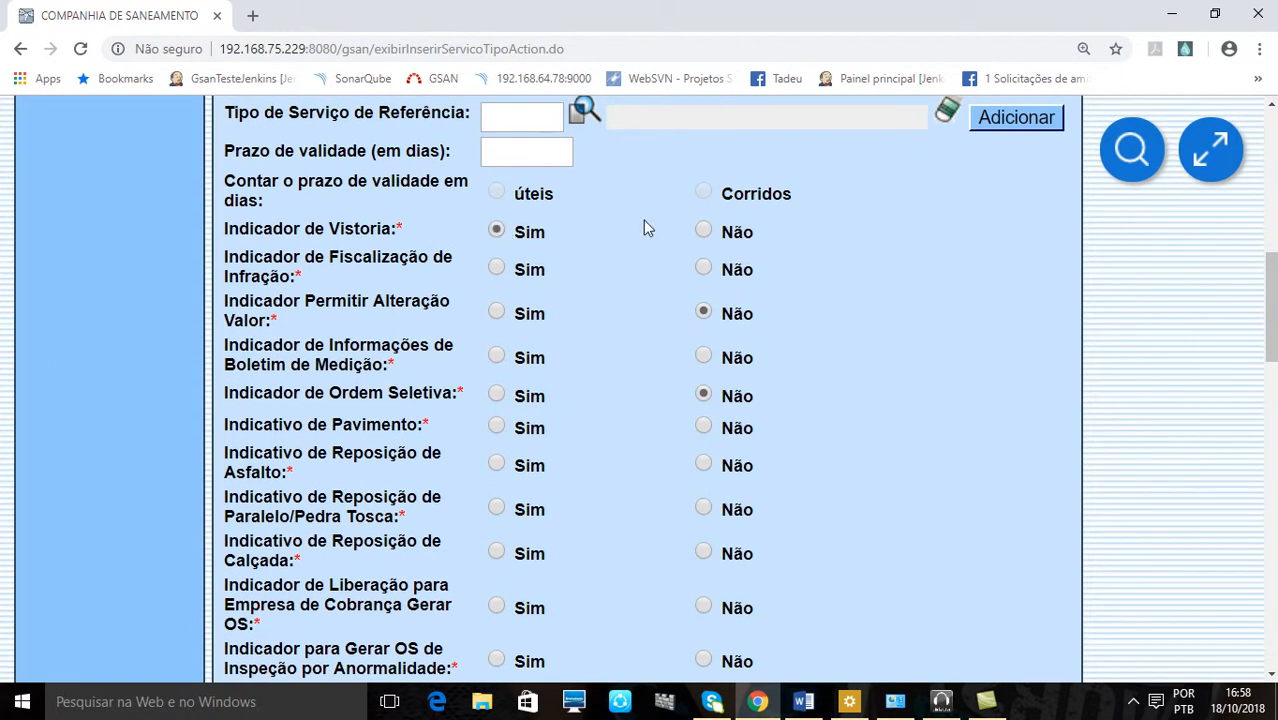
click(703, 231)
Step: Set Indicador de Fiscalização de Infração and Indicador Permitir Alteração Valor to Não
click(498, 268)
click(704, 268)
click(496, 268)
click(703, 268)
click(496, 312)
click(703, 313)
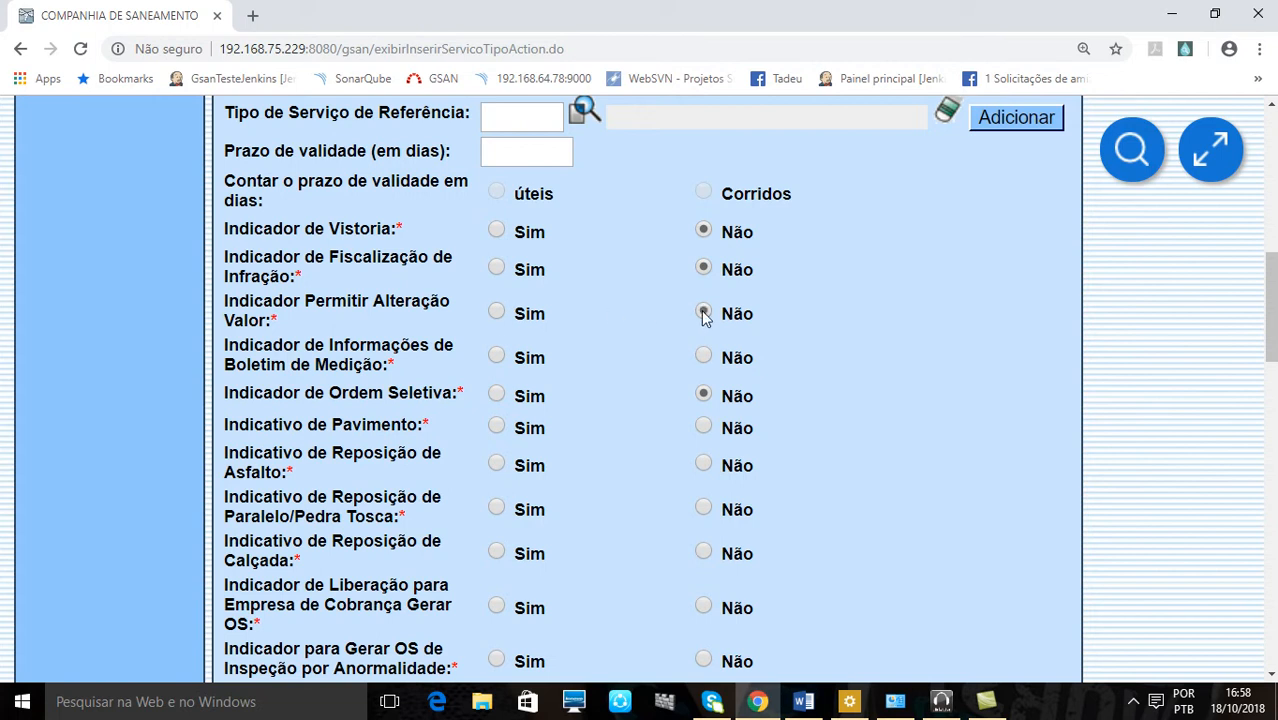
Step: Try Sim for the Boletim de Medição indicator and its pavement and reposition indicators, and set Indicador de Informações de Boletim de Medição to Não
click(498, 358)
click(496, 426)
click(496, 466)
click(496, 552)
click(704, 356)
drag(263, 345, 377, 379)
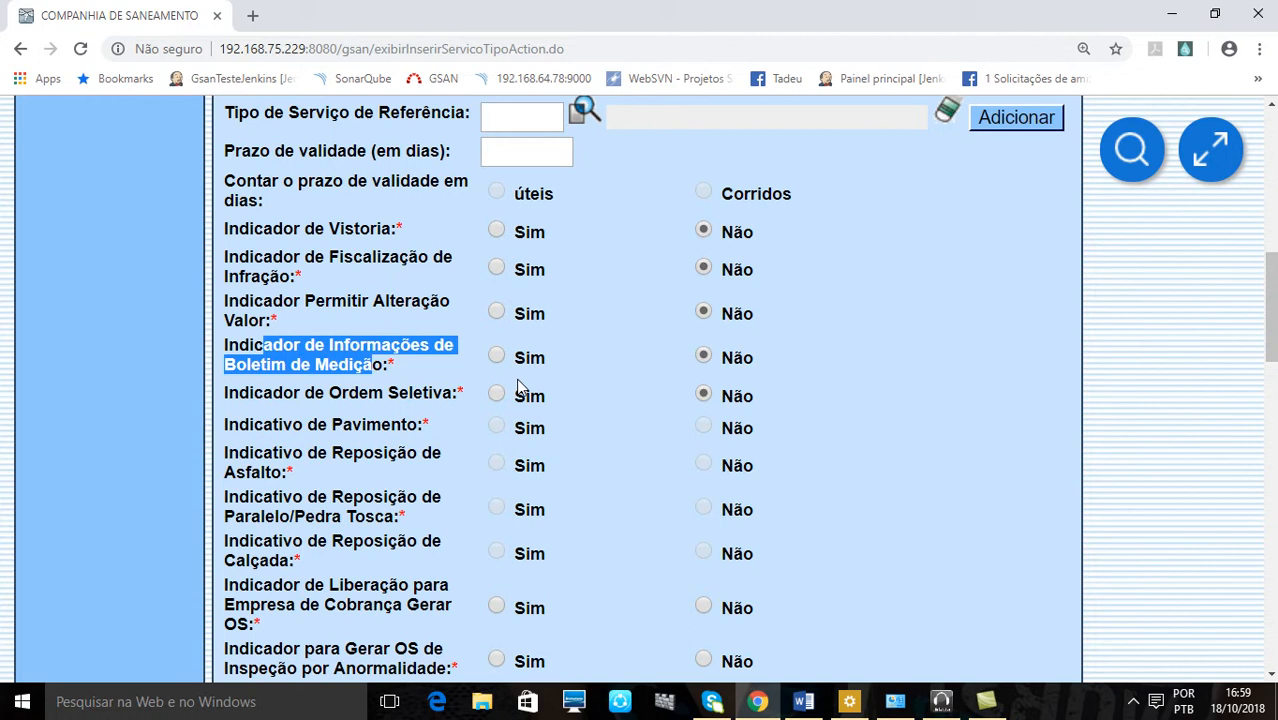
click(479, 367)
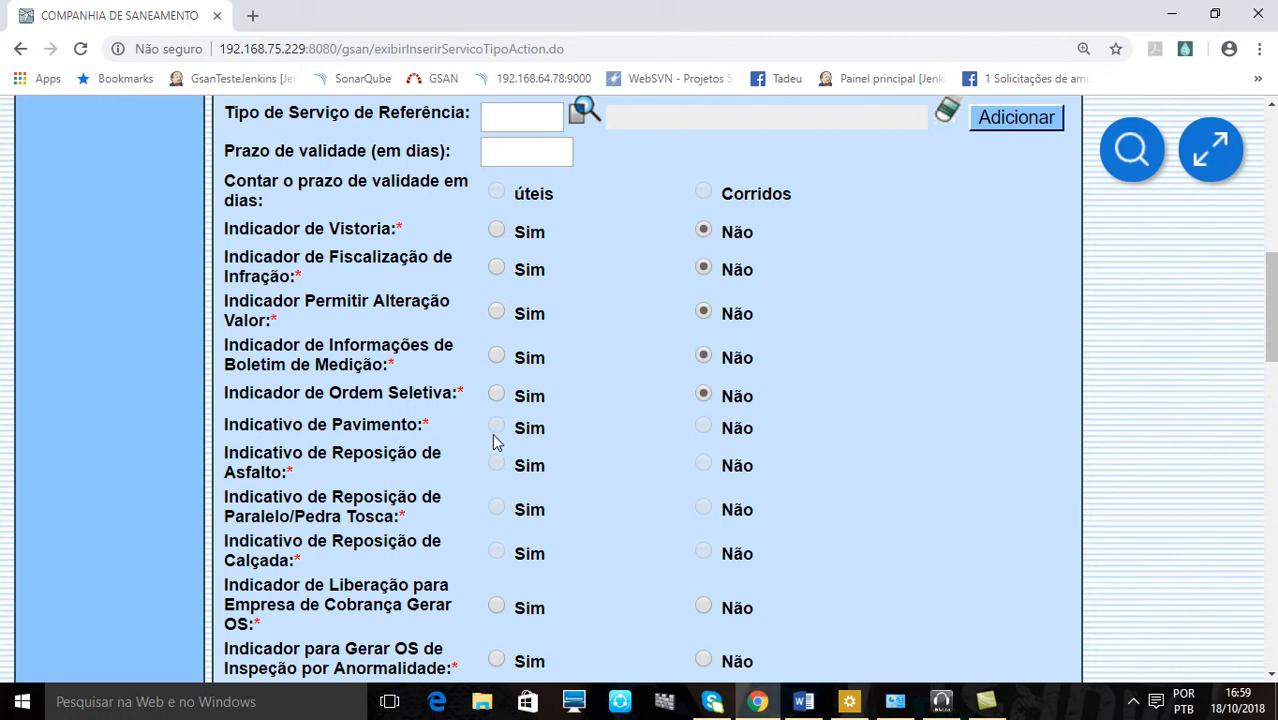
Step: Try Sim for the Informações de Boletim de Medição and Ordem Seletiva indicators, and set both back to Não
click(497, 356)
click(704, 357)
click(497, 395)
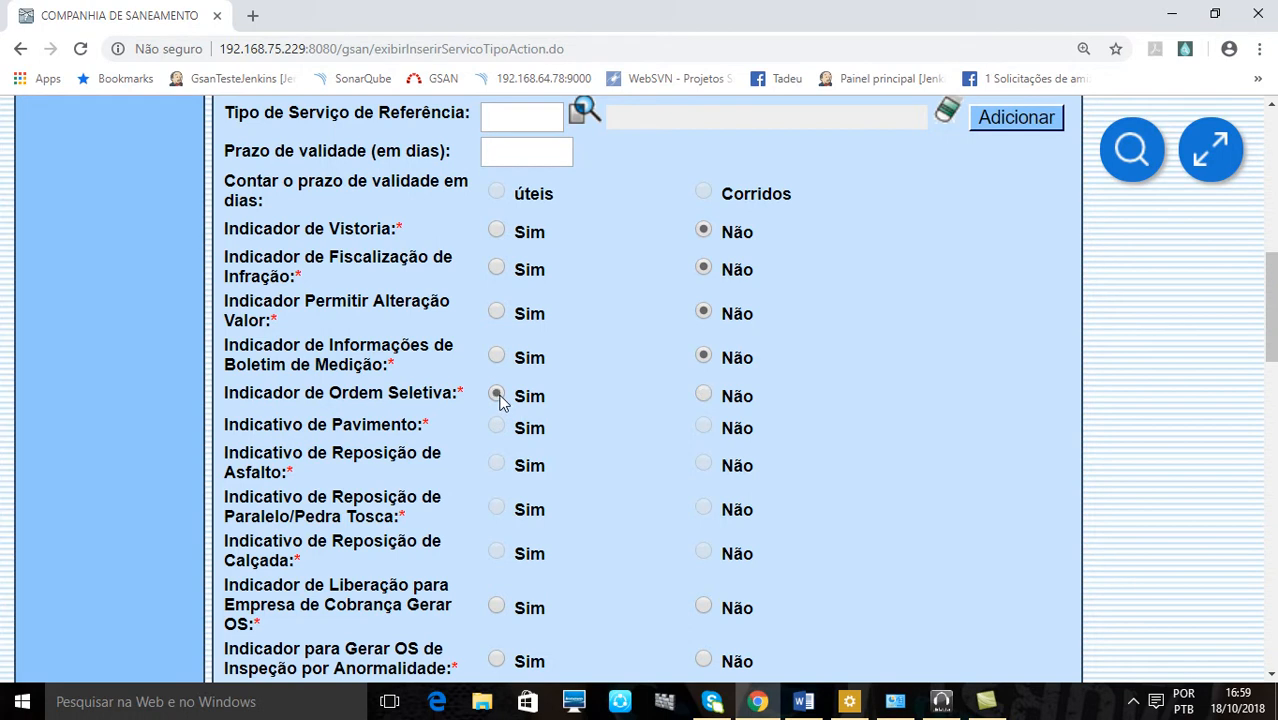
click(702, 402)
scroll(600, 437, down, 1)
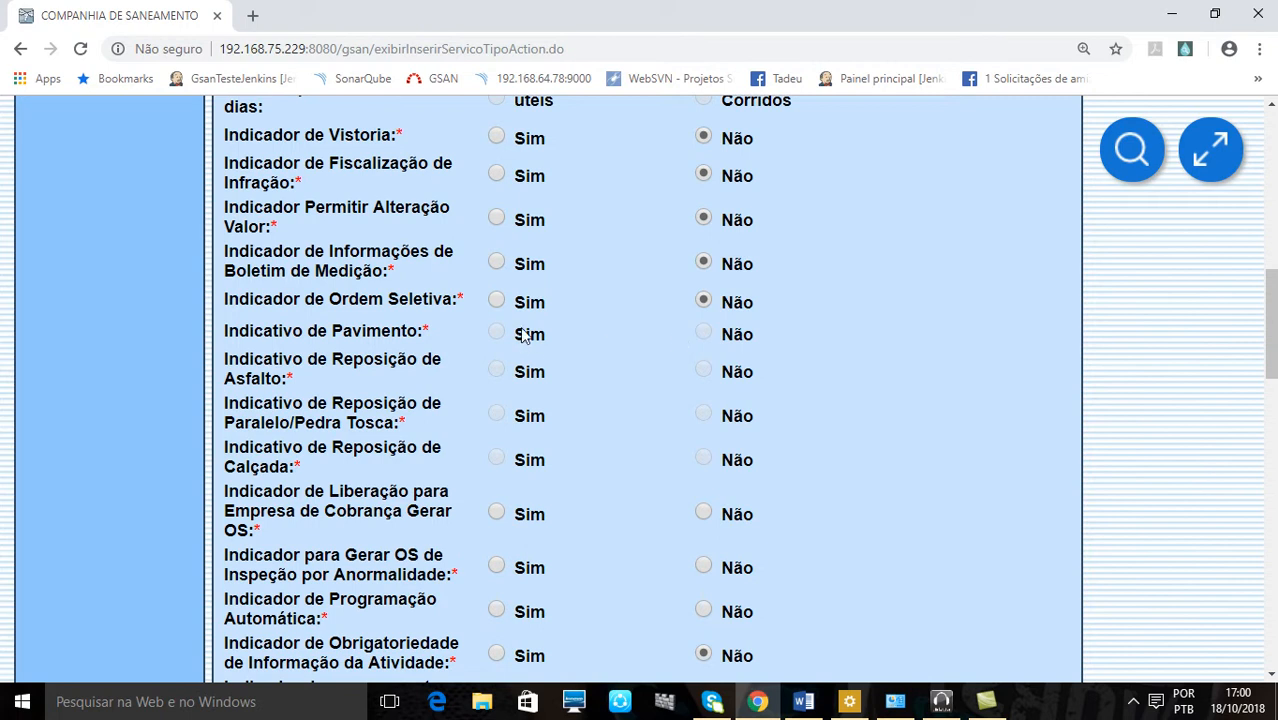
Step: Try Boletim de Medição with Sim for Pavimento, Reposição de Asfalto and Reposição de Paralelo/Pedra Tosca, and return Boletim de Medição to Não
click(497, 302)
drag(305, 252, 373, 275)
click(496, 263)
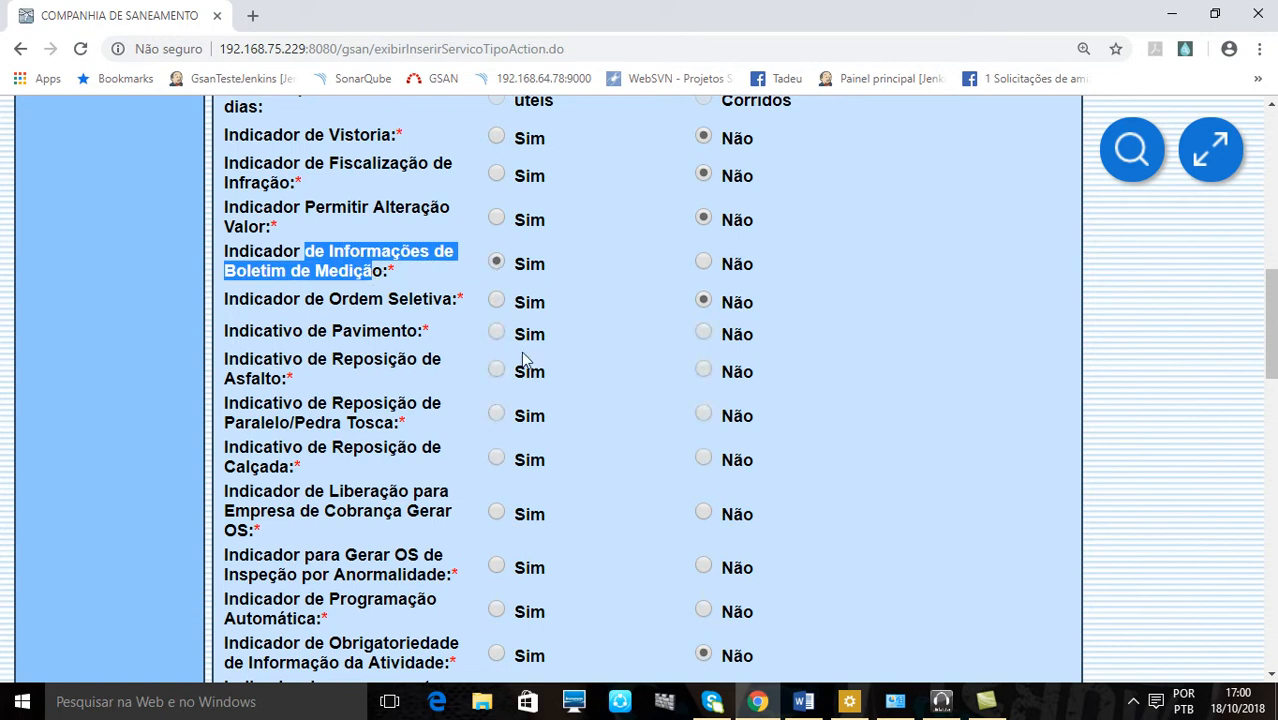
click(496, 333)
click(497, 370)
click(496, 413)
click(704, 263)
Step: Set the indicators Liberação para Empresa de Cobrança Gerar OS and Gerar OS de Inspeção por Anormalidade to Não
scroll(530, 397, down, 2)
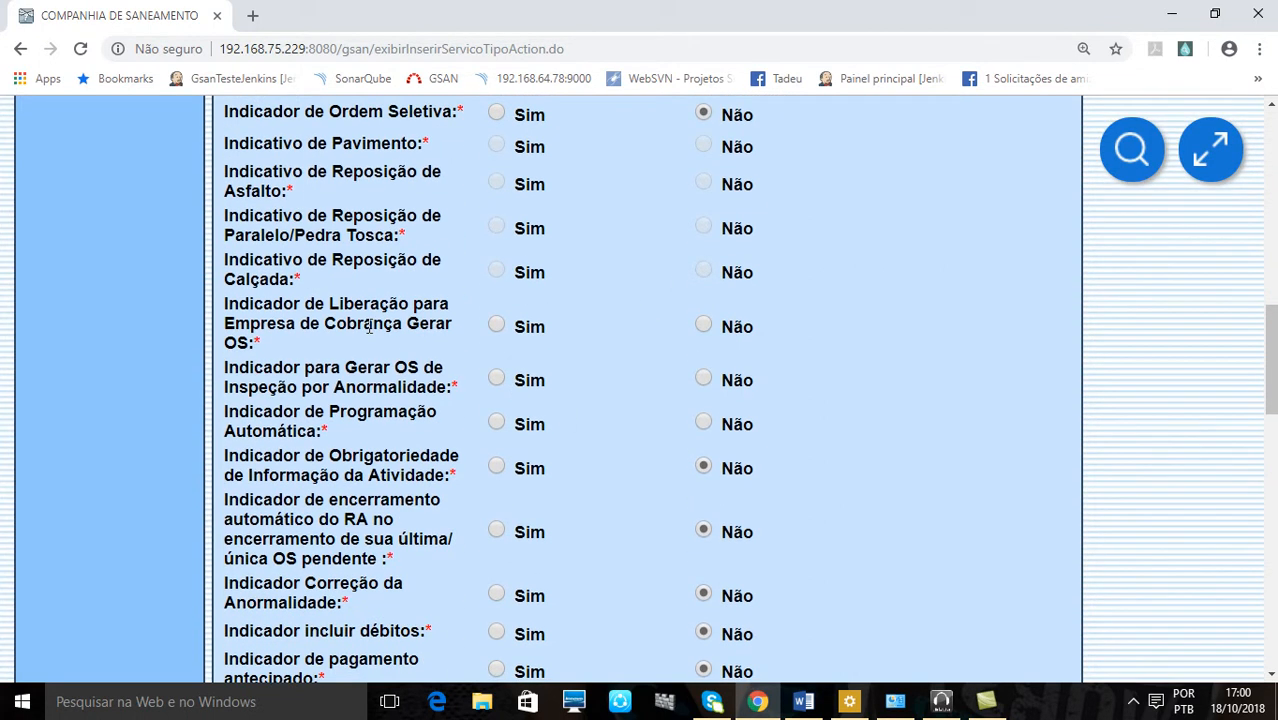
click(496, 328)
click(705, 325)
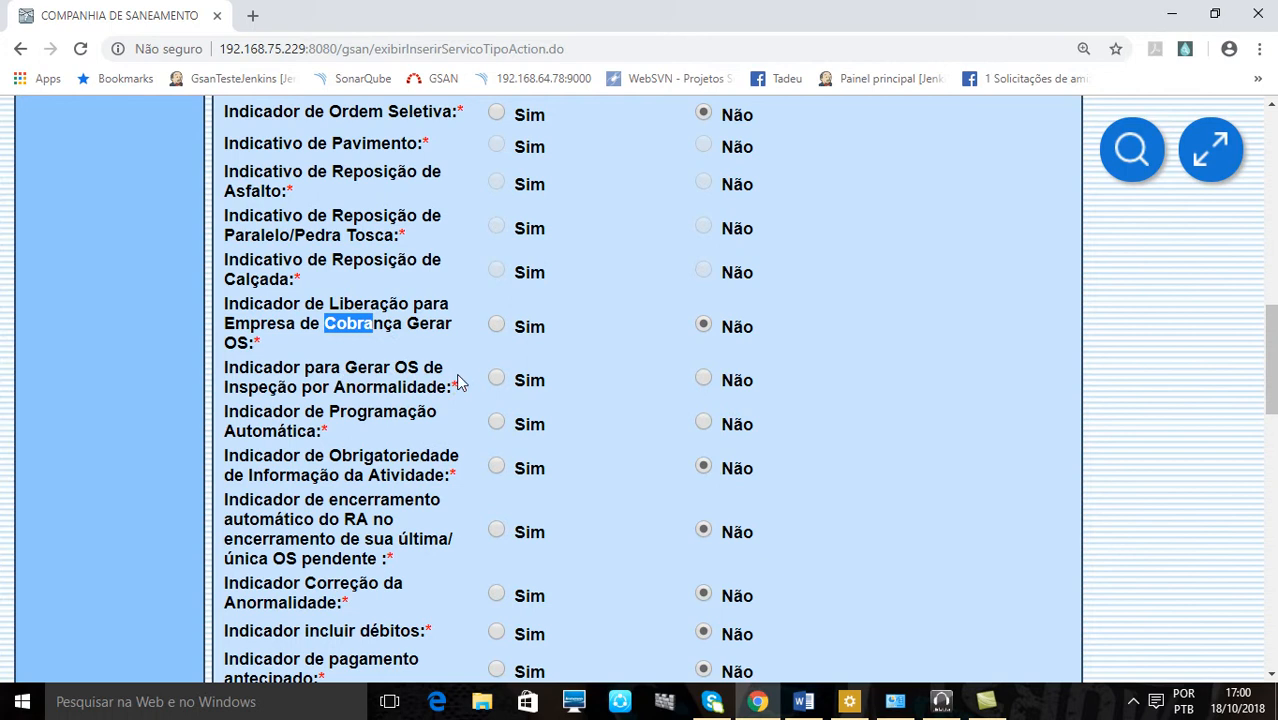
click(496, 379)
click(705, 380)
Step: Set Indicador de Programação Automática to Não and Indicador de Obrigatoriedade de Informação da Atividade to Sim
click(494, 422)
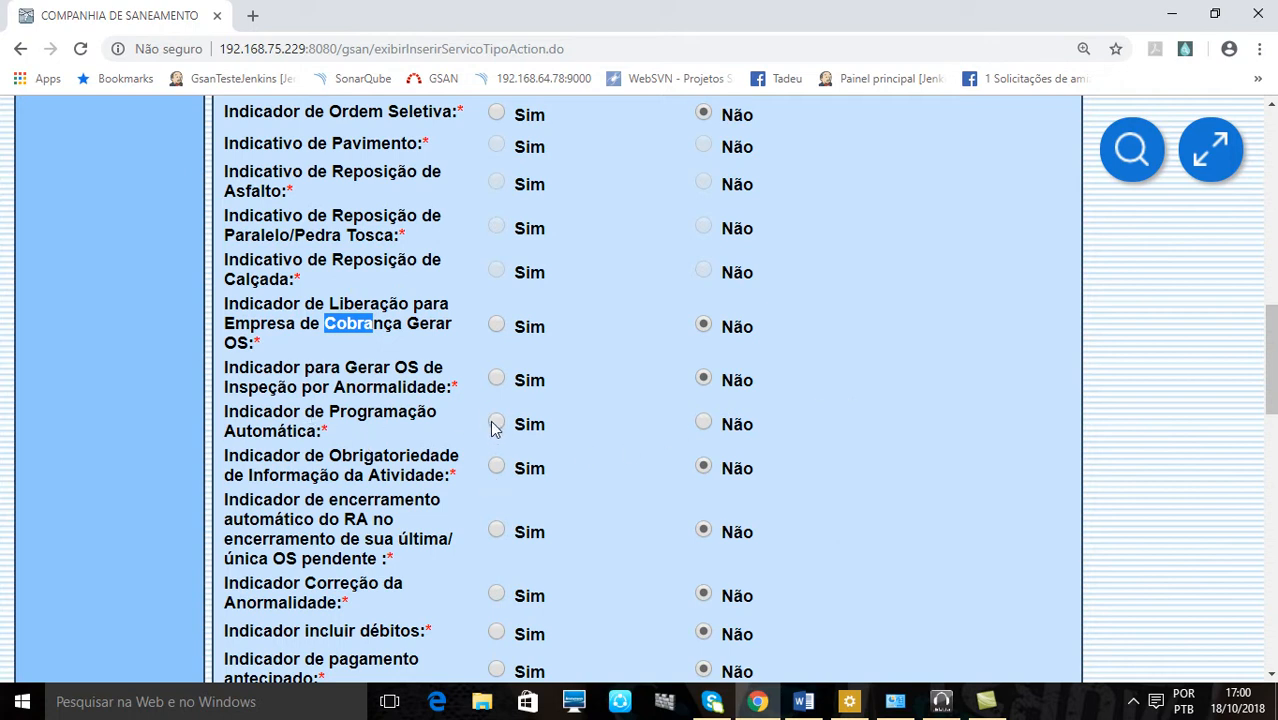
click(704, 423)
scroll(398, 470, down, 1)
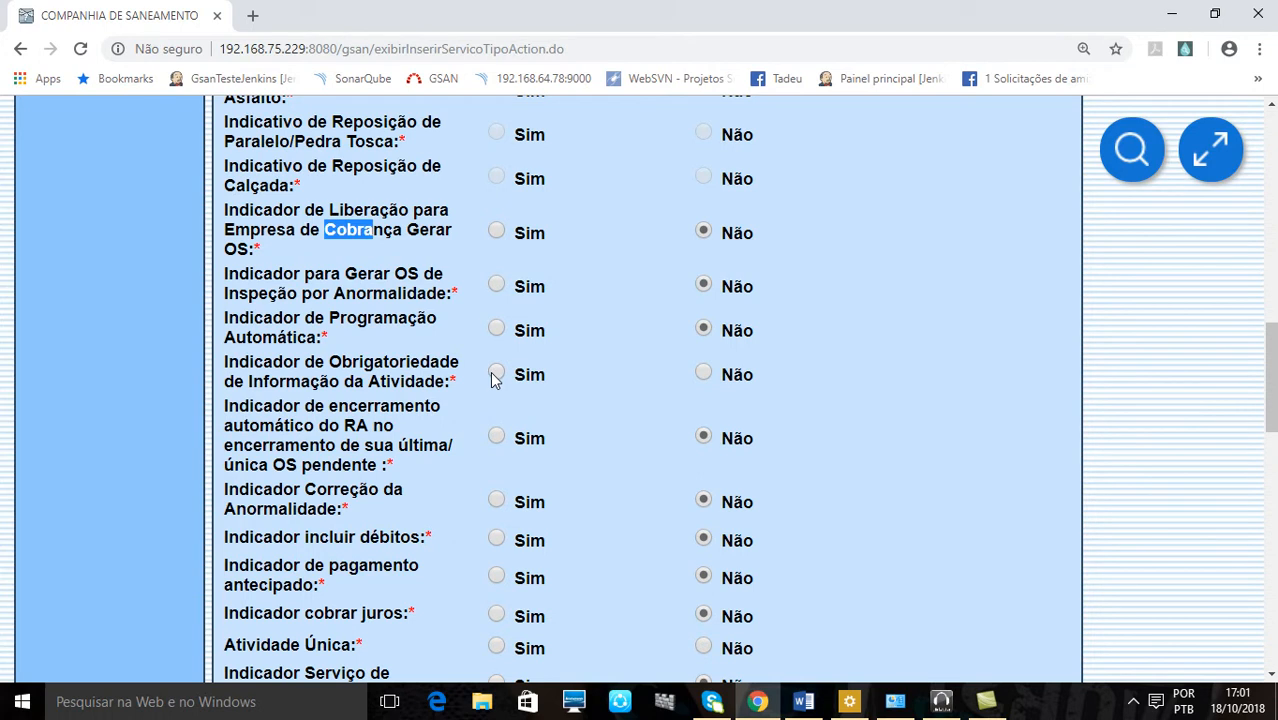
scroll(515, 435, down, 6)
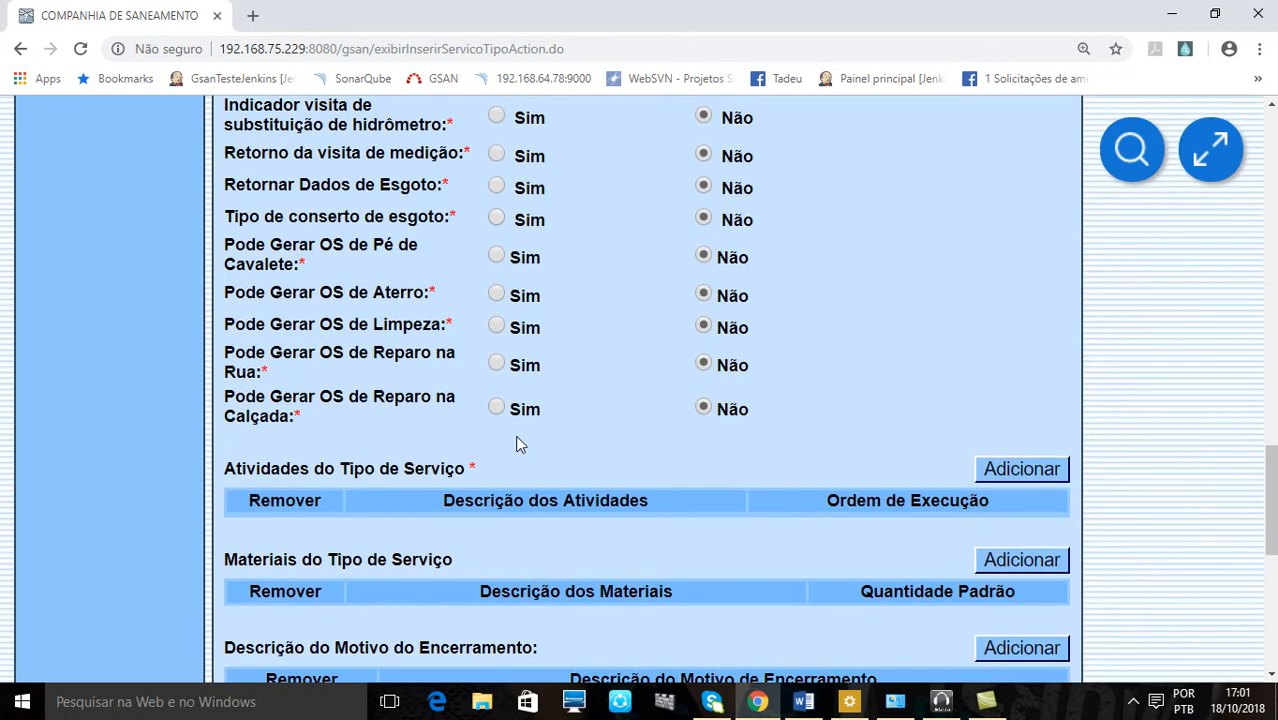
scroll(401, 505, up, 6)
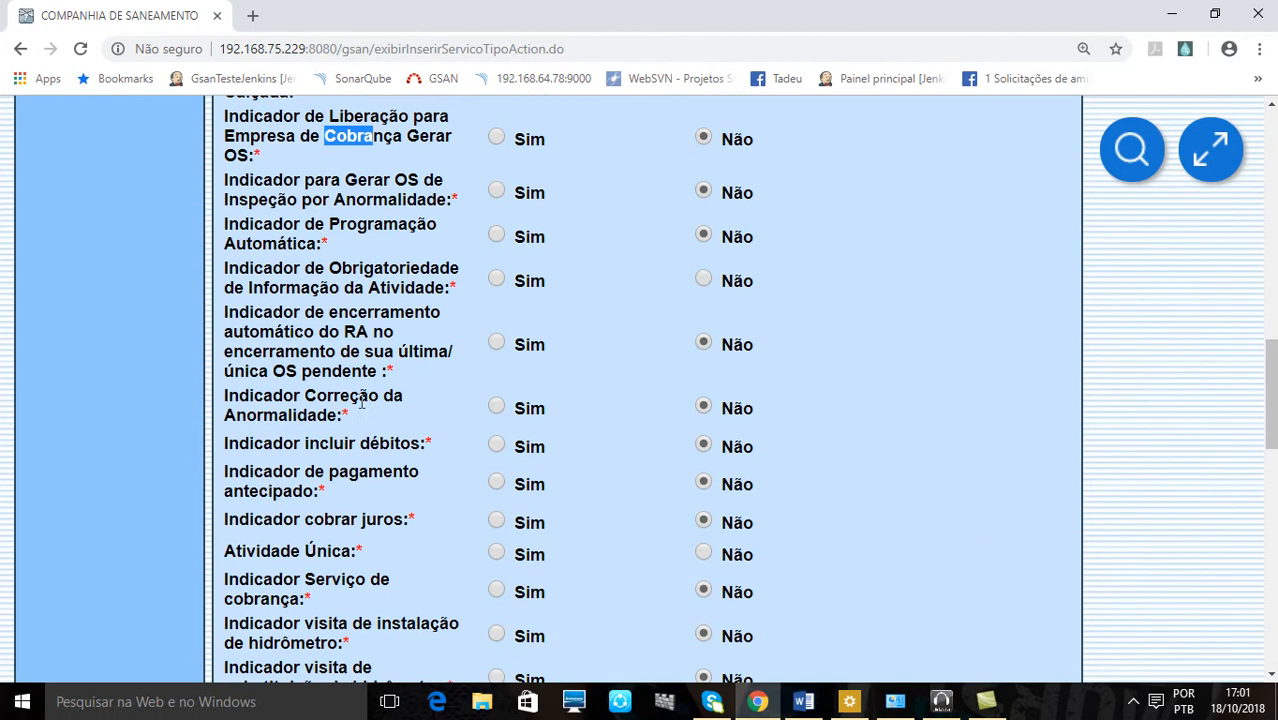
scroll(366, 445, down, 1)
scroll(366, 445, up, 2)
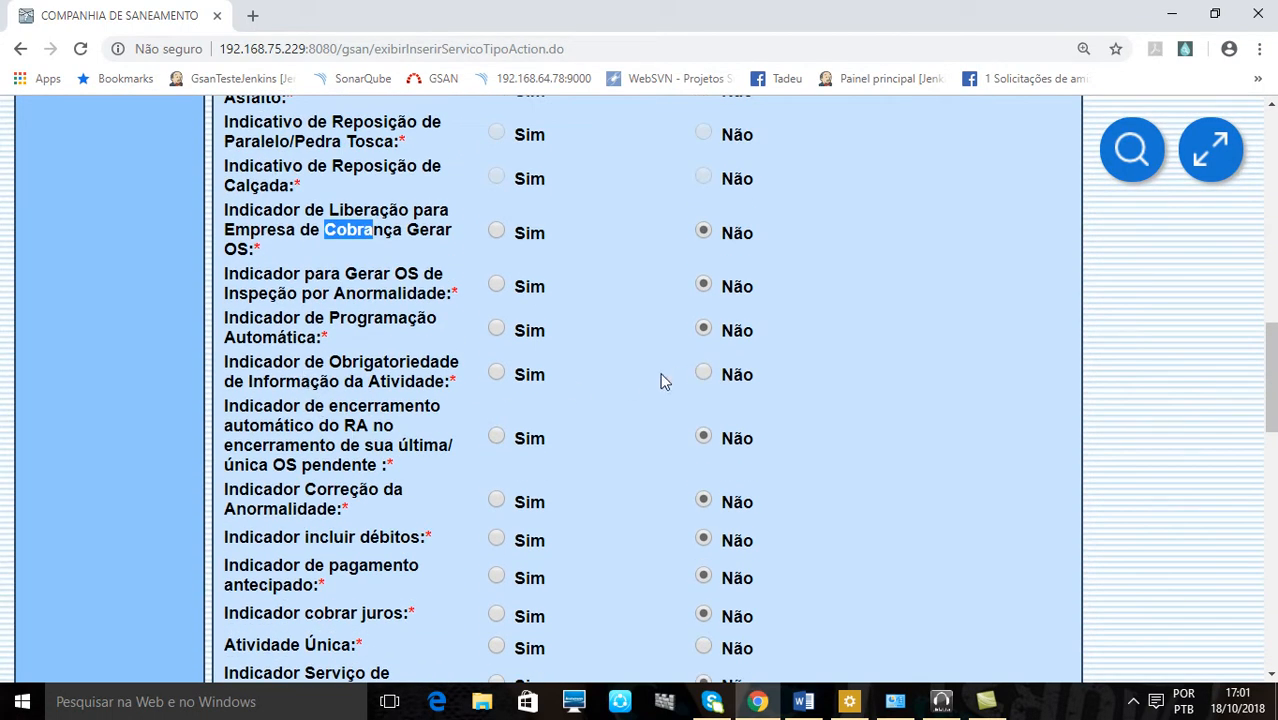
click(500, 373)
Step: Try Sim for the indicator of automatic RA closure with its last pending OS, and set it back to Não
drag(222, 413, 296, 428)
click(294, 434)
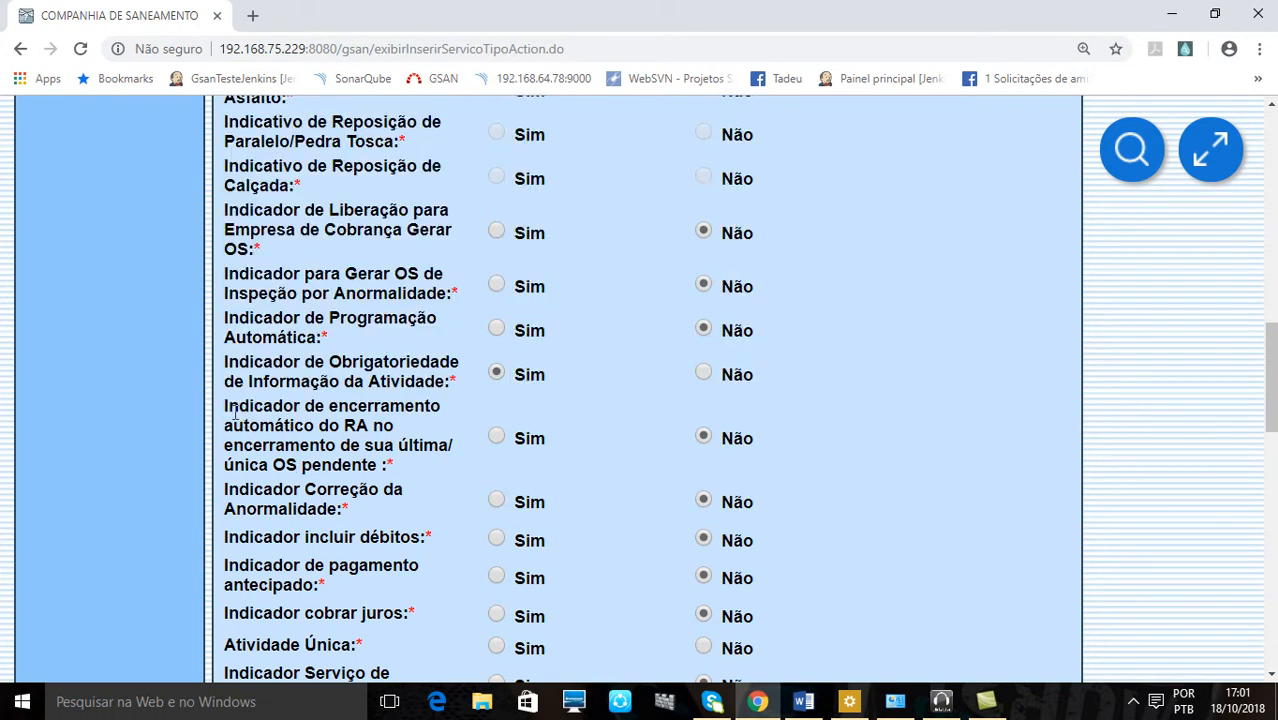
drag(226, 408, 371, 463)
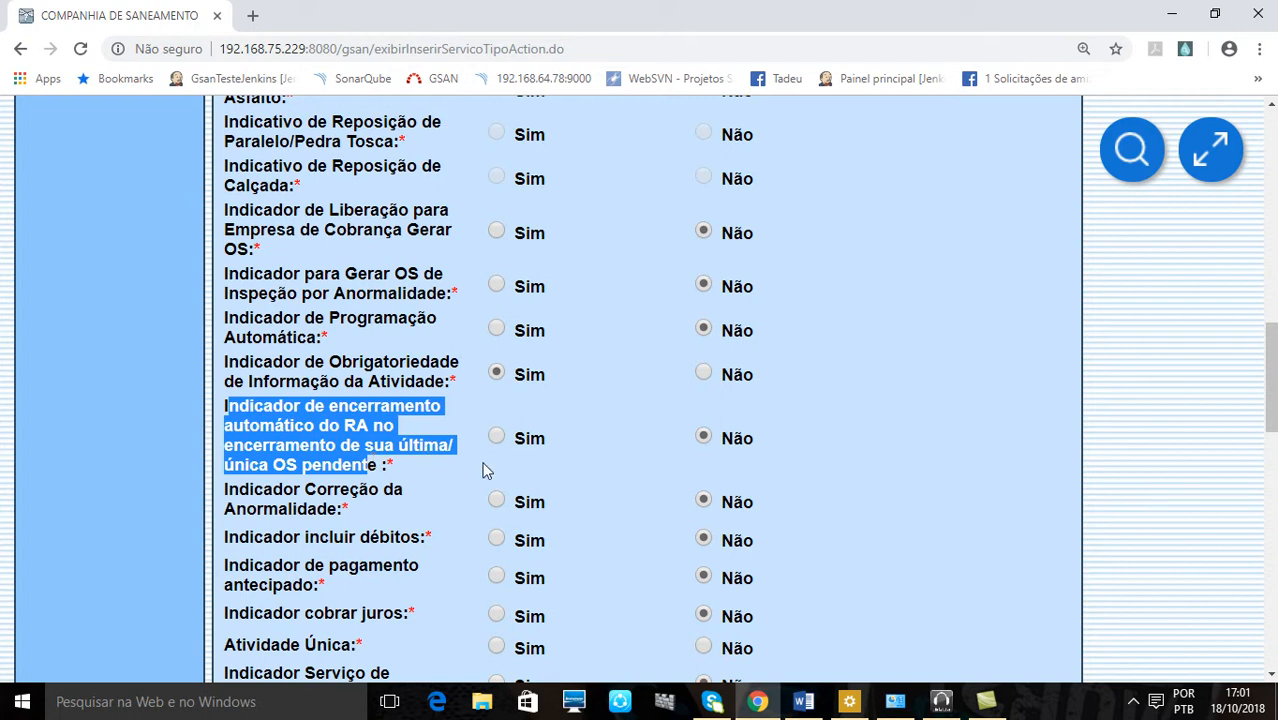
click(488, 468)
click(495, 438)
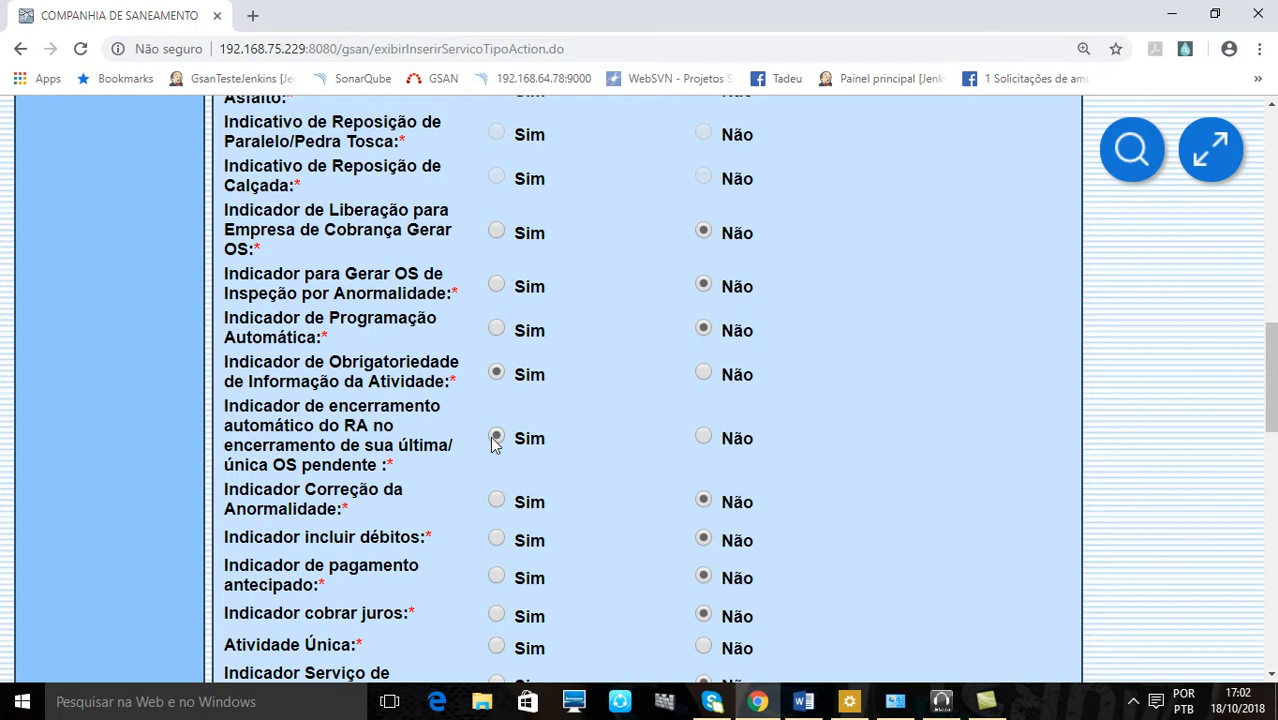
click(706, 441)
Step: Set Indicador de pagamento antecipado to Sim
scroll(540, 588, down, 1)
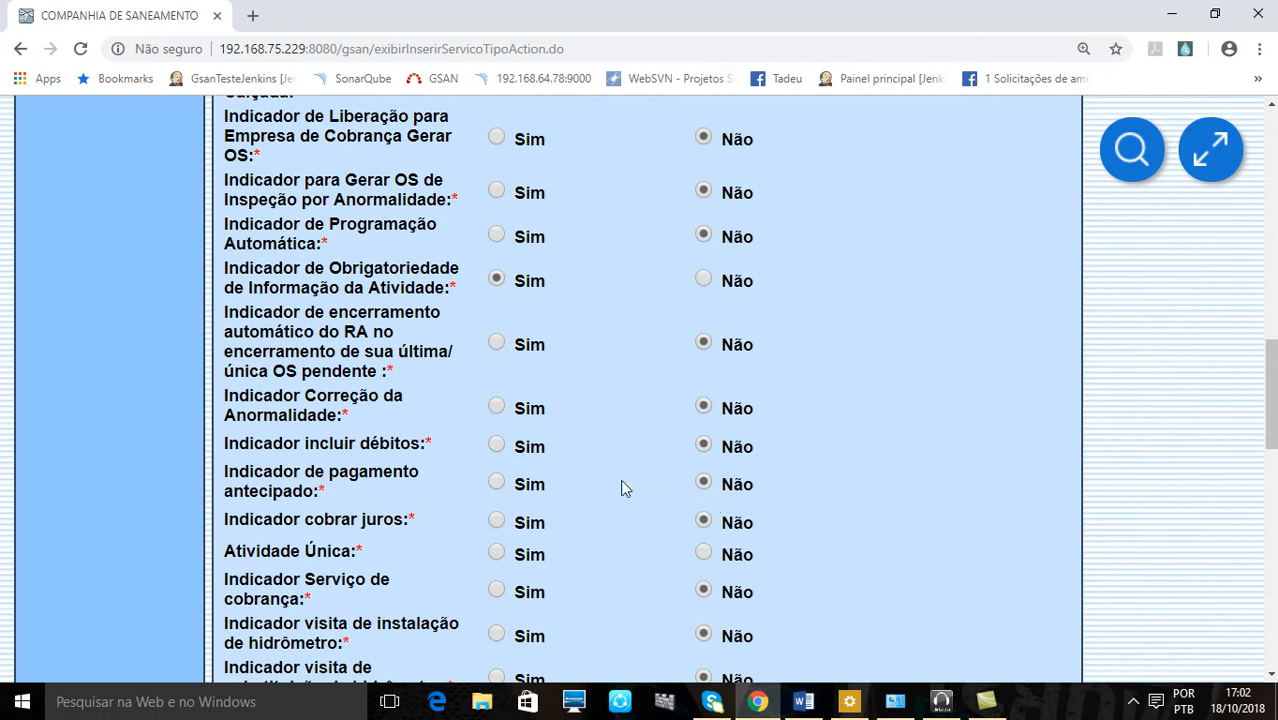
drag(263, 474, 303, 491)
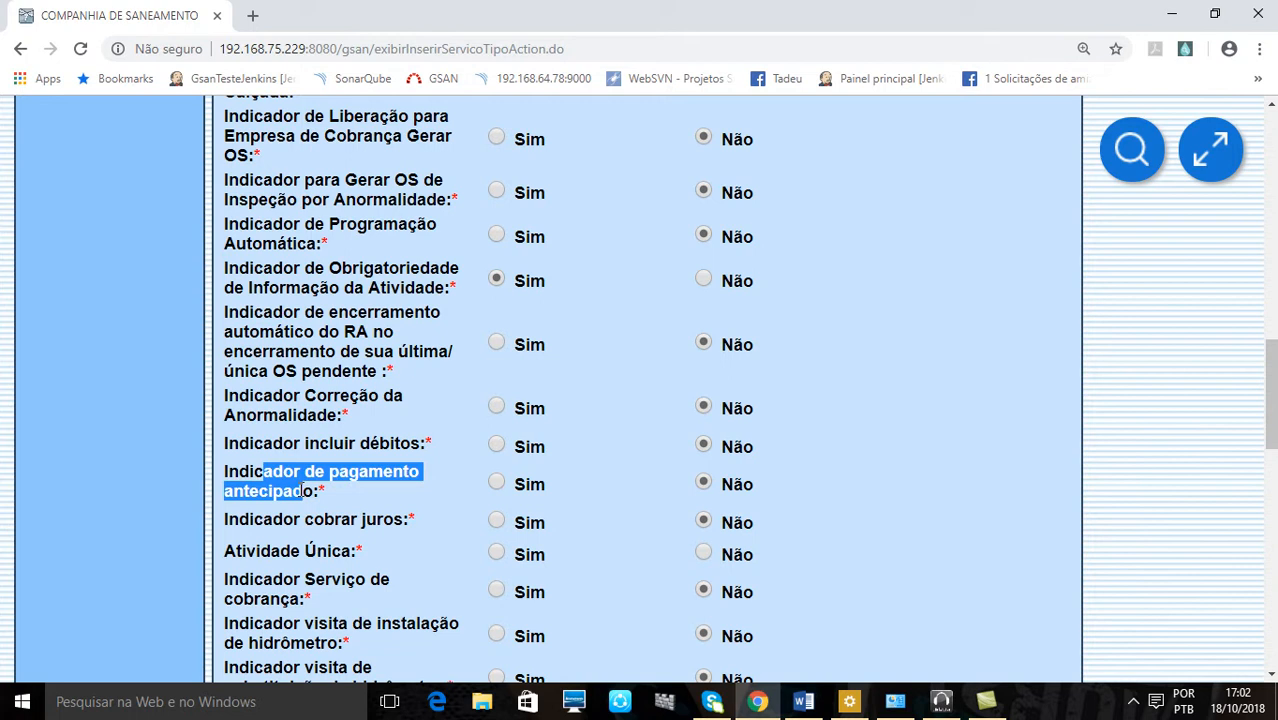
click(496, 484)
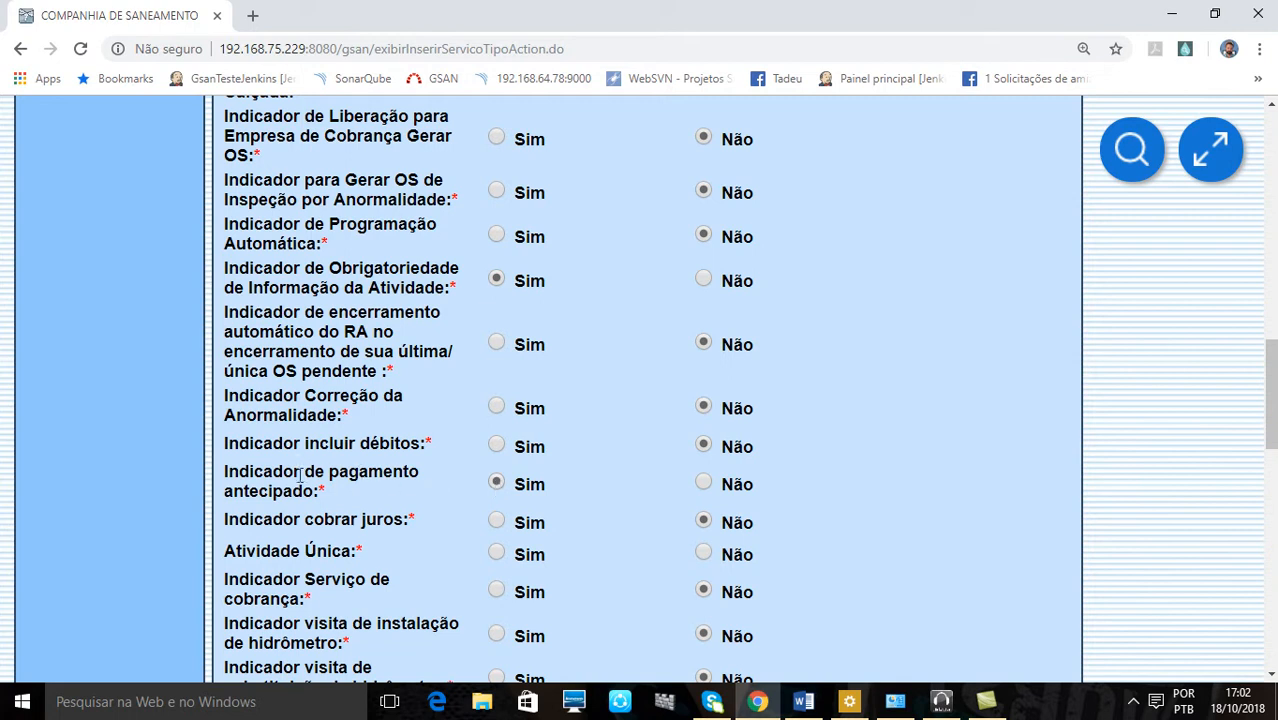
drag(285, 474, 318, 490)
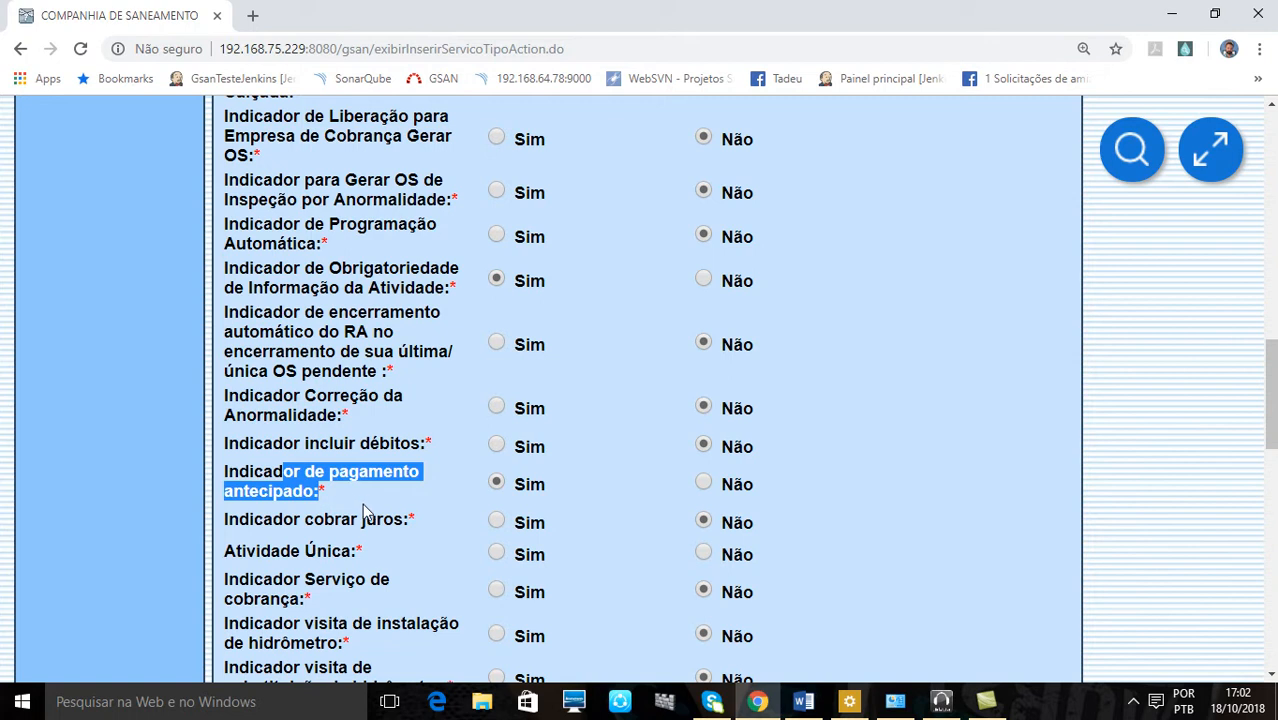
Step: Browse the GSAN navigation tree through Atendimento ao Publico to the contents of Ordem de Servico, and collapse it
scroll(432, 535, up, 10)
scroll(435, 545, up, 5)
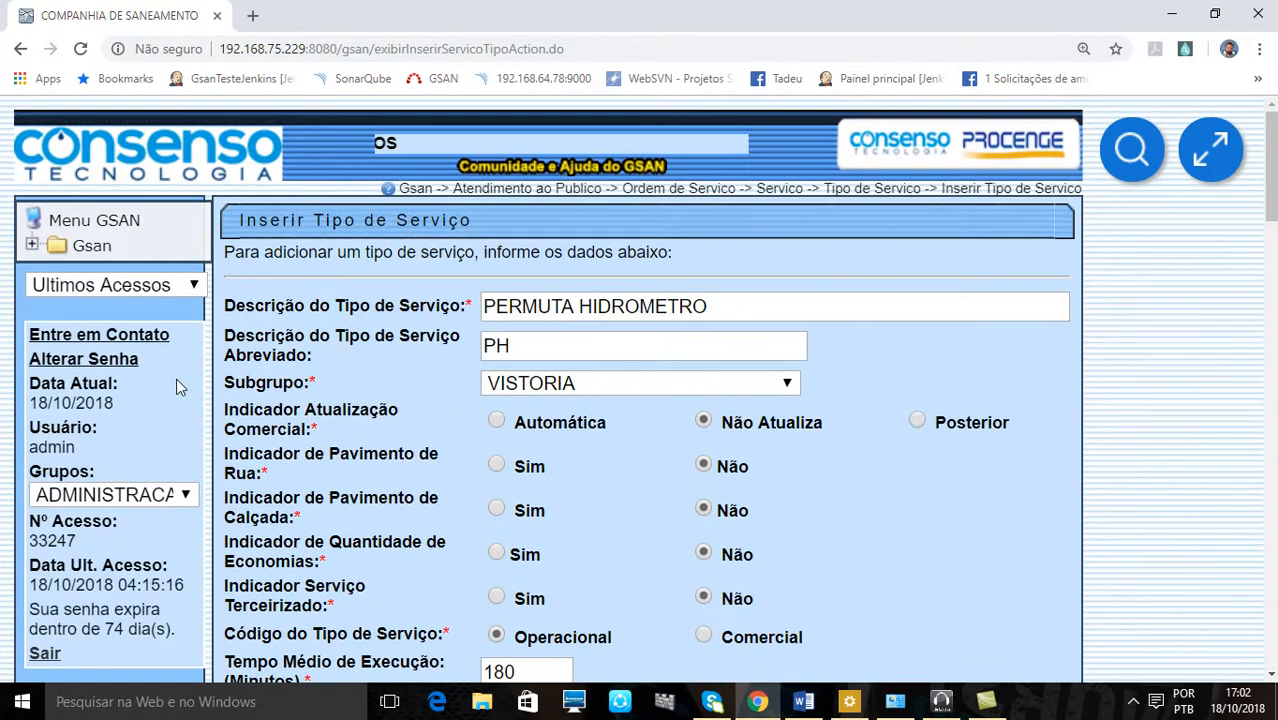
click(88, 247)
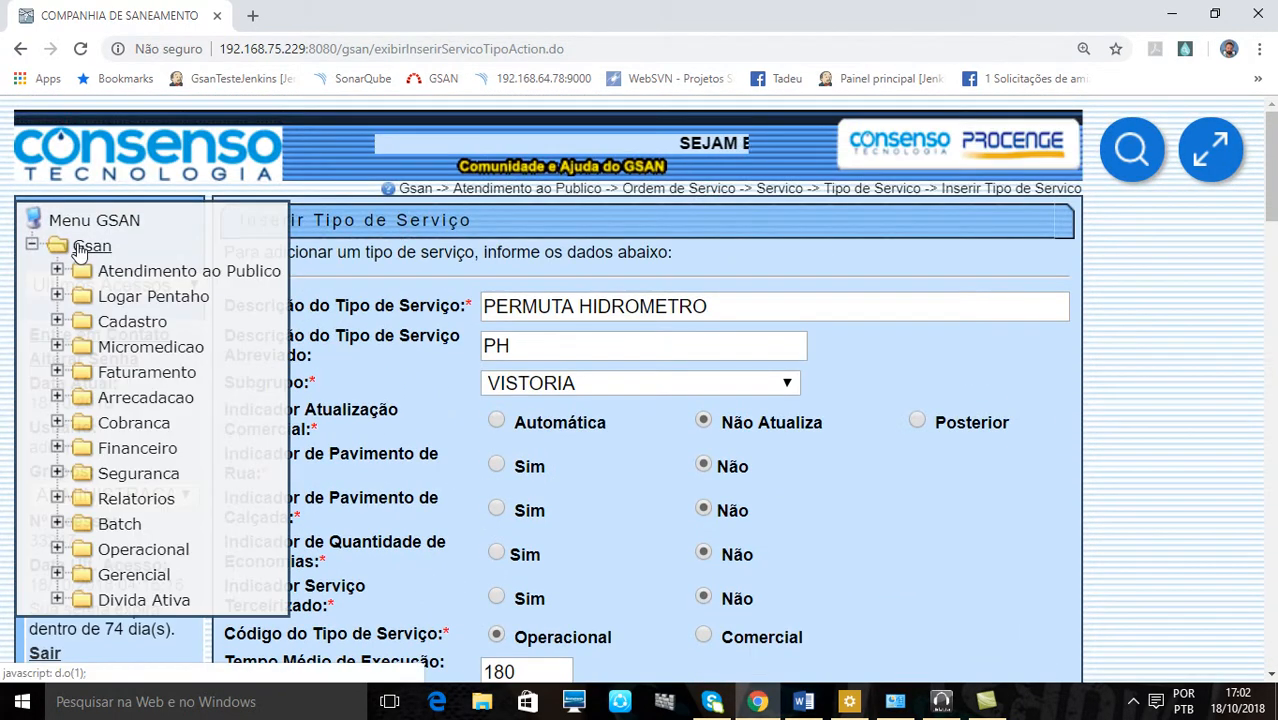
click(150, 272)
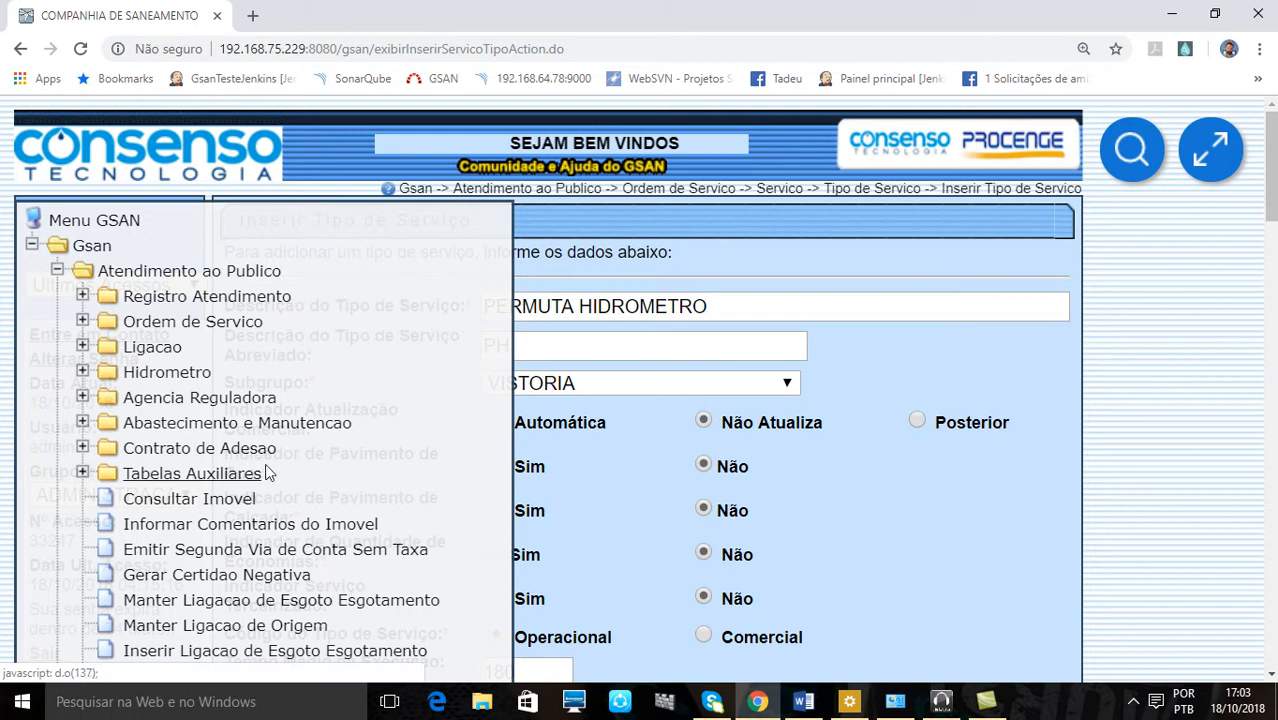
click(217, 322)
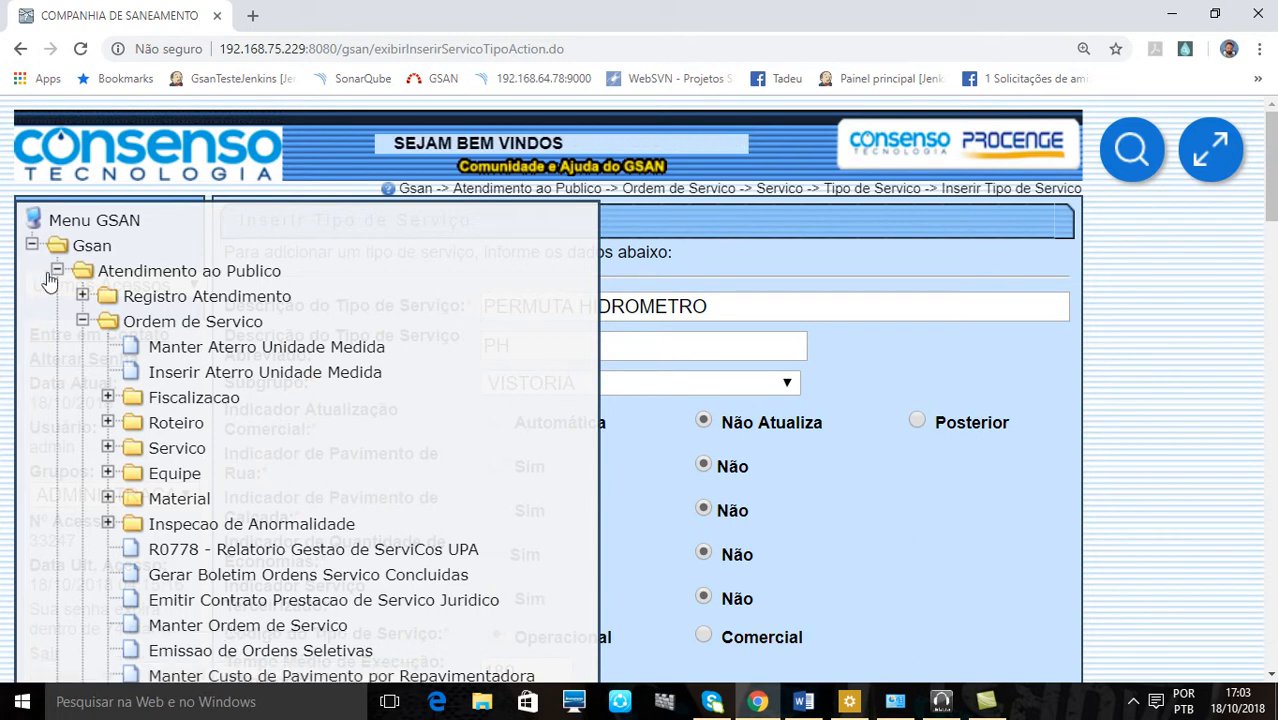
click(32, 245)
Step: Set Indicador cobrar juros and Atividade Única to Sim
scroll(705, 380, down, 10)
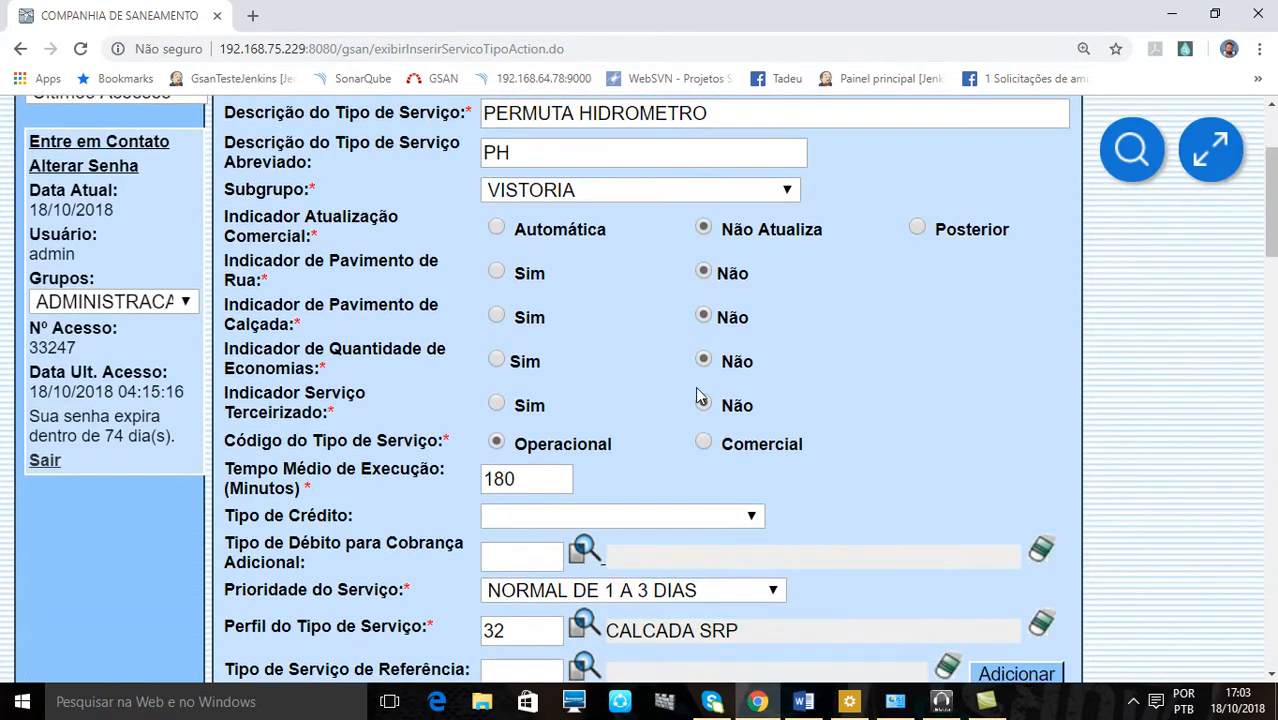
scroll(686, 405, down, 1)
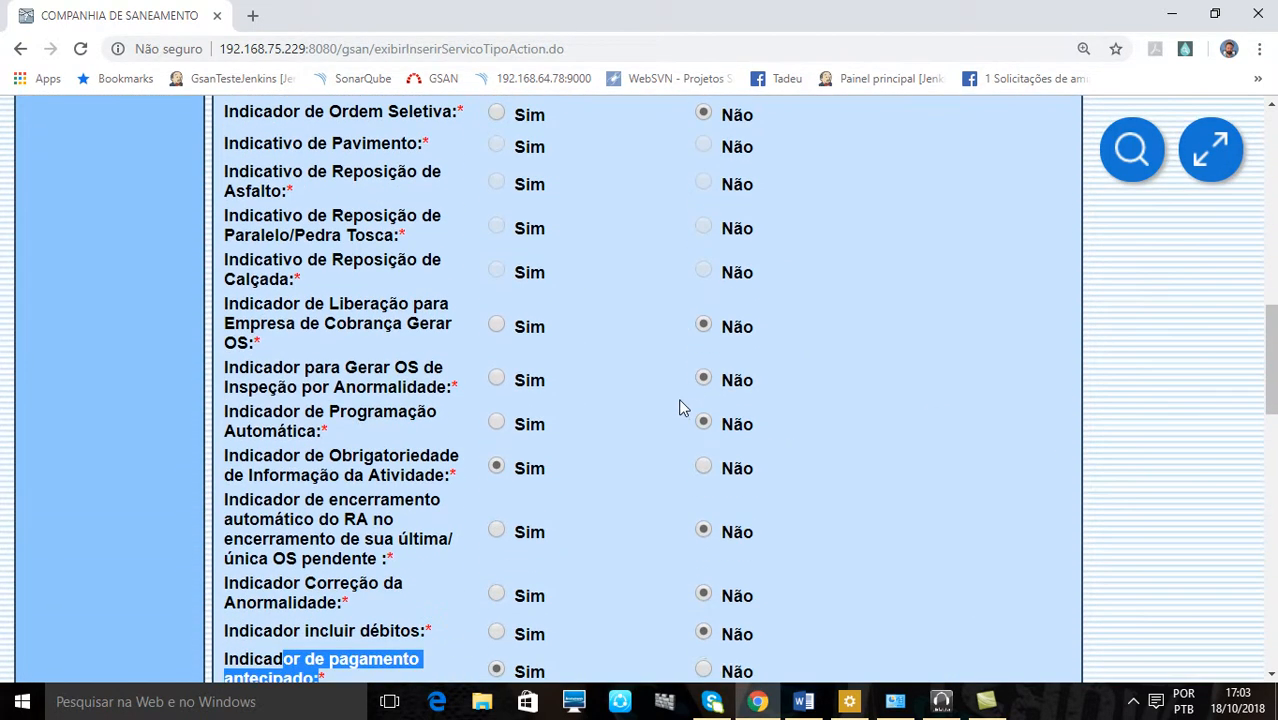
scroll(615, 470, down, 4)
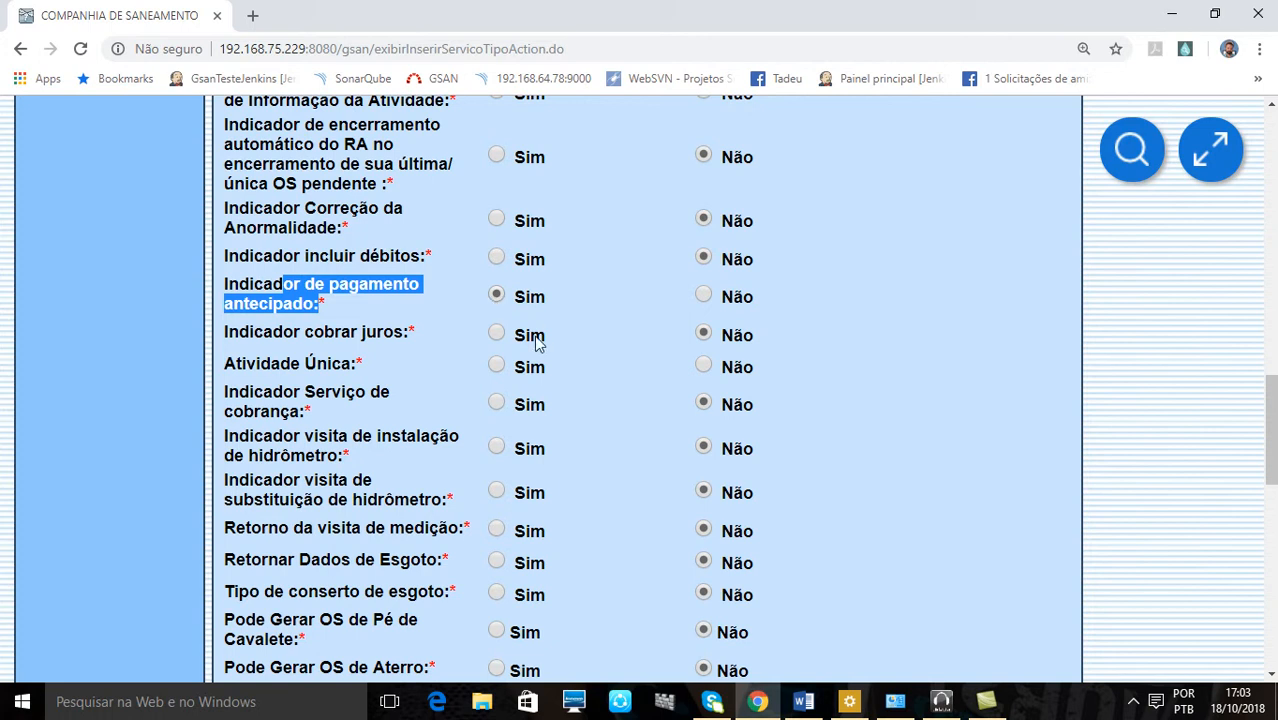
click(497, 334)
click(496, 365)
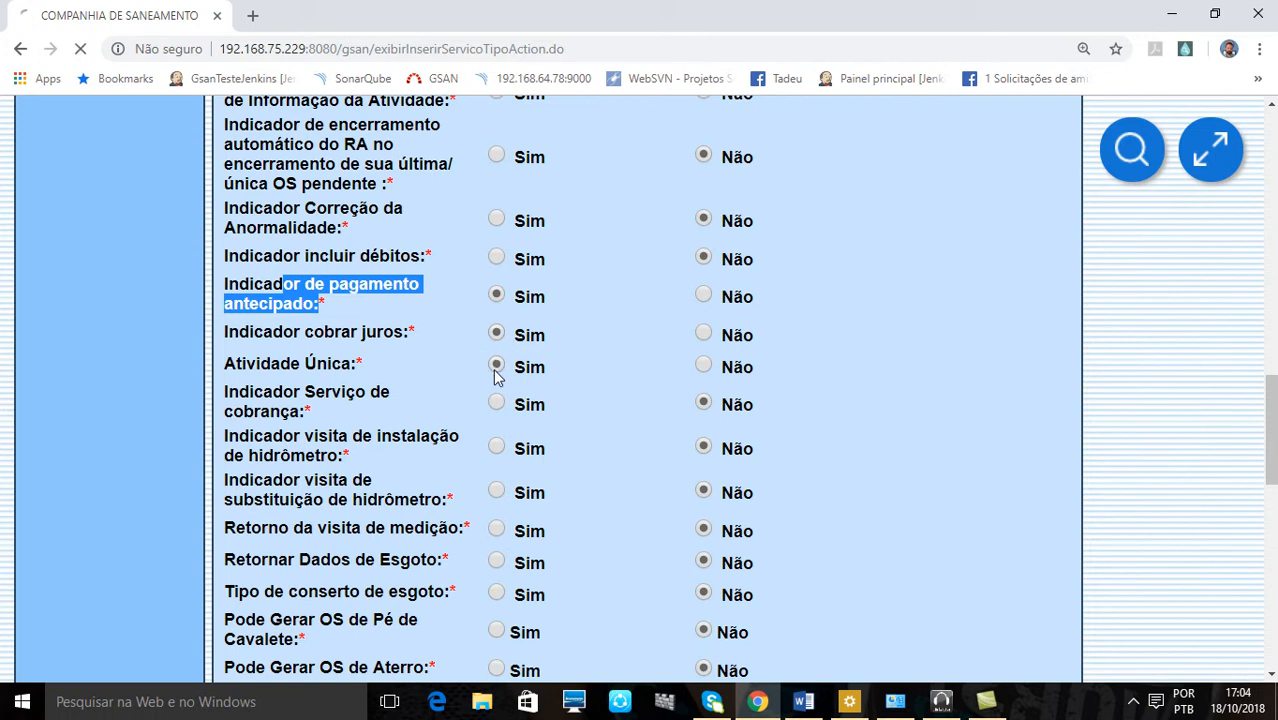
Step: Set Atividade Única to Não, and open and close the form for adding service type activities
scroll(664, 418, down, 13)
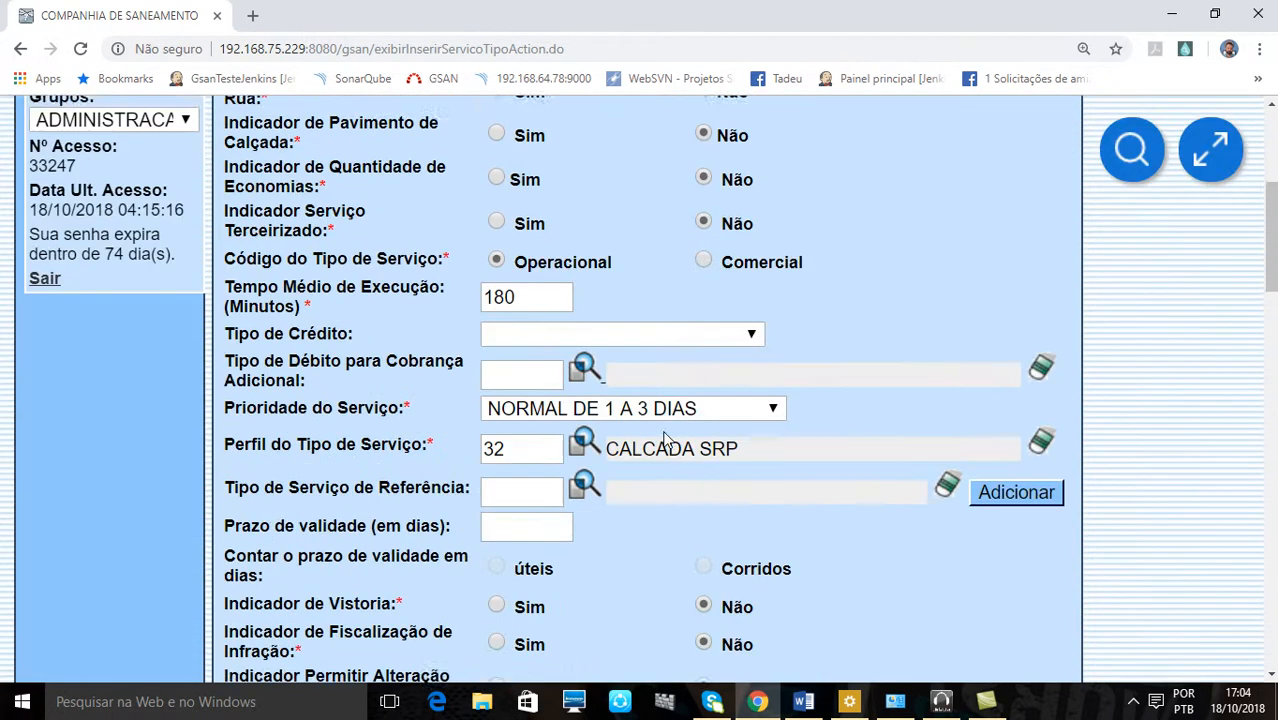
scroll(648, 441, up, 2)
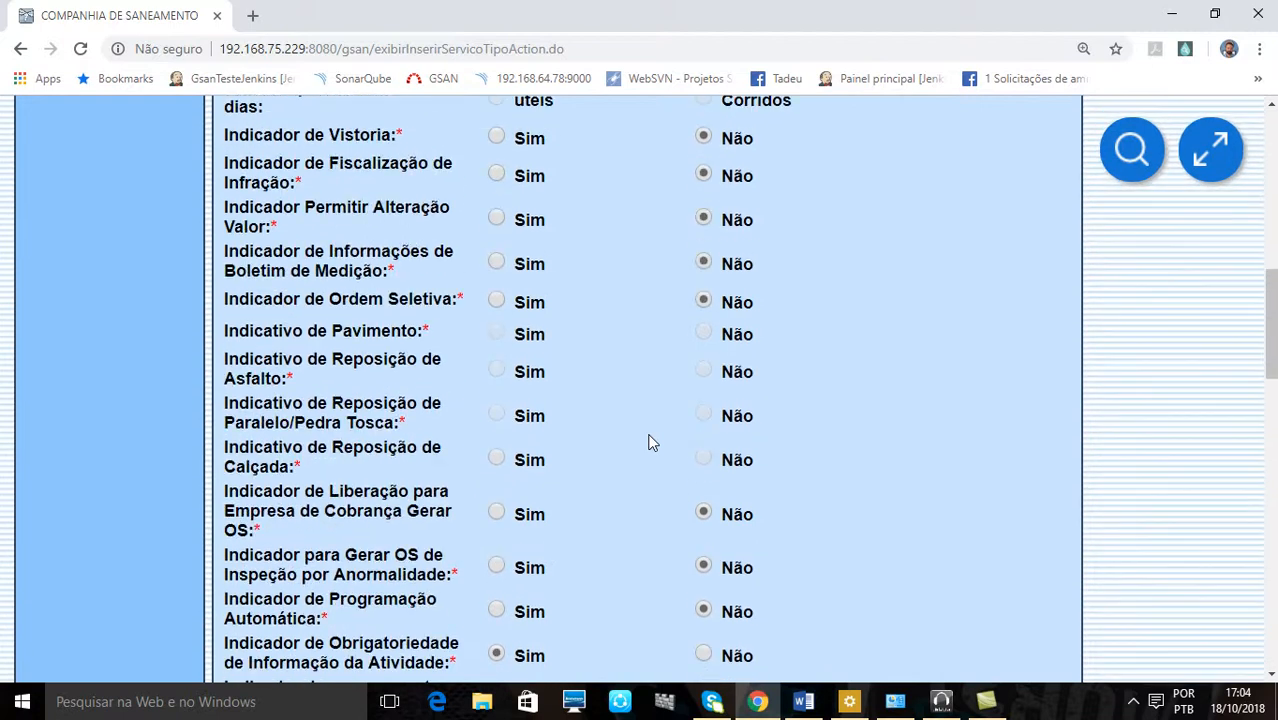
scroll(648, 441, down, 6)
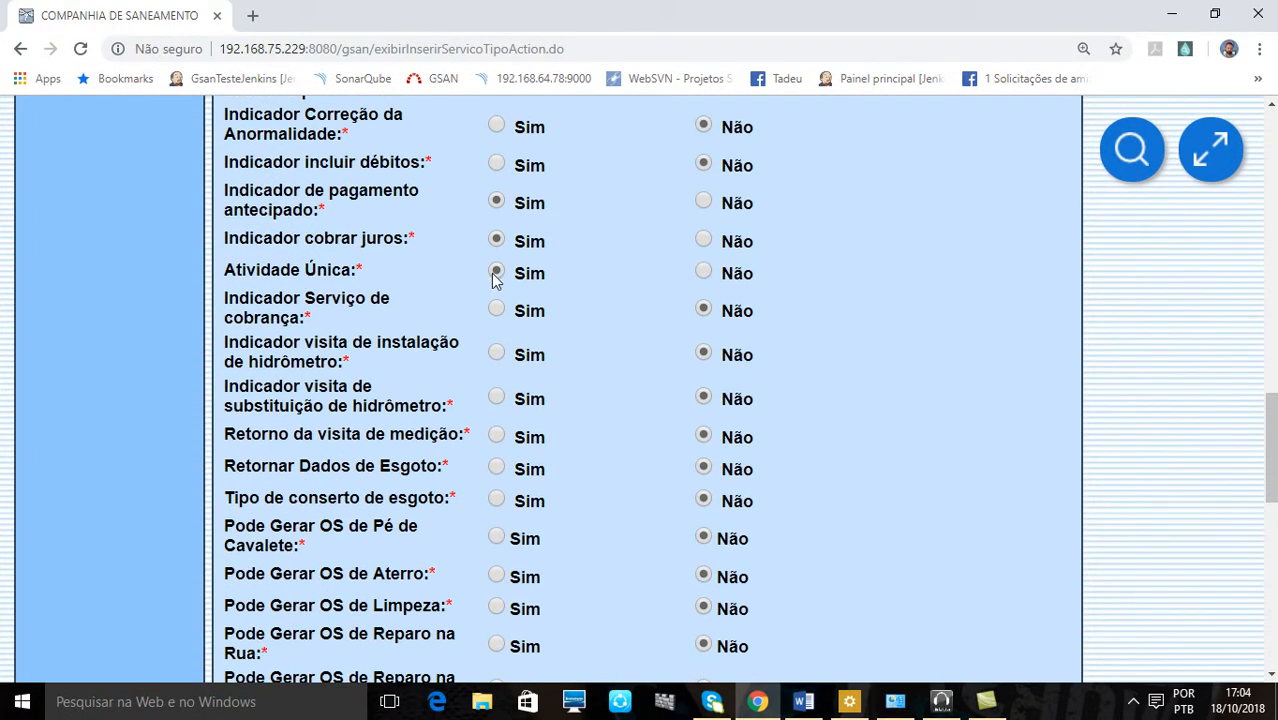
click(703, 272)
drag(281, 270, 372, 270)
scroll(670, 442, down, 7)
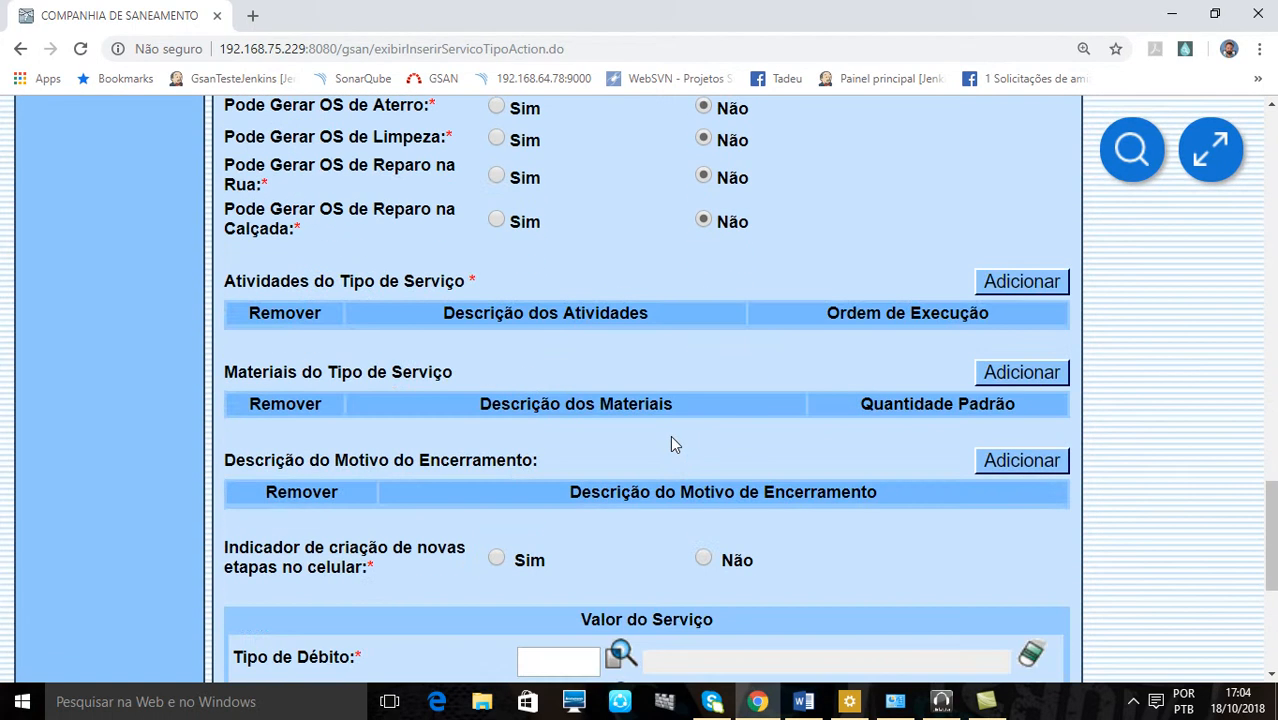
scroll(373, 318, up, 2)
click(997, 289)
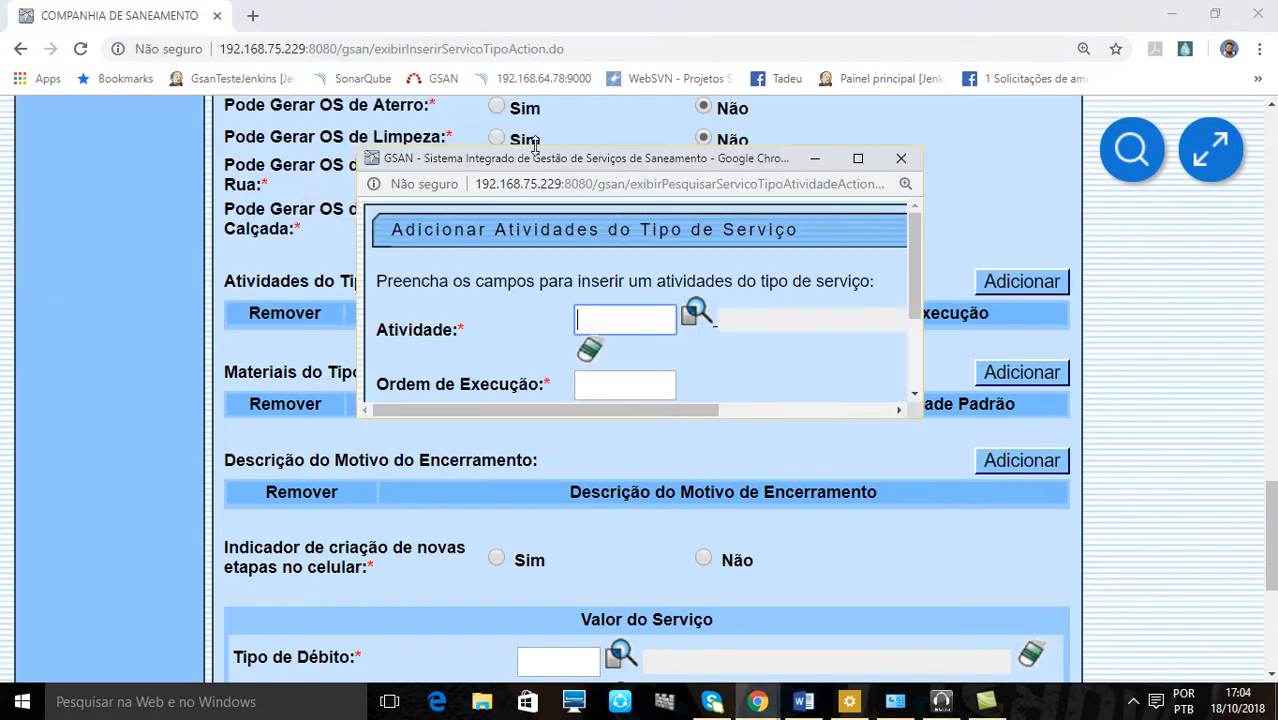
click(900, 158)
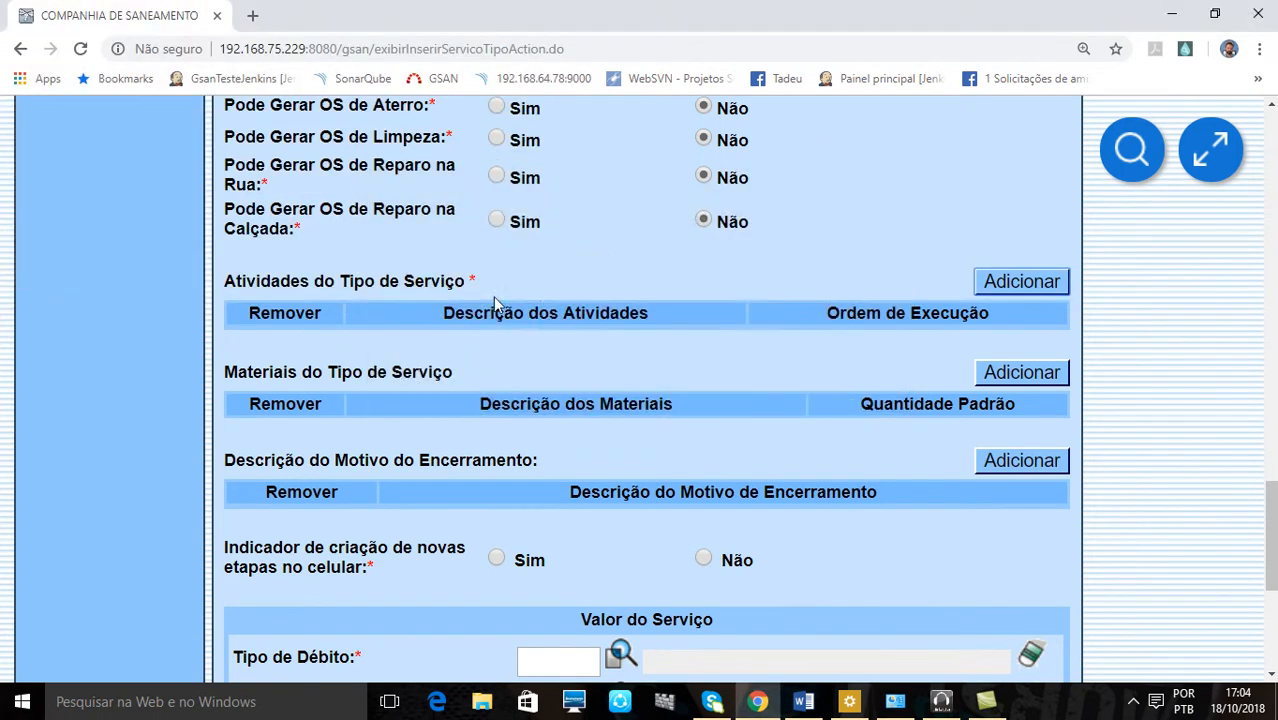
Step: Set Atividade Única back to Sim and review the form's indicators from Prioridade do Serviço to the activities section
scroll(544, 312, up, 7)
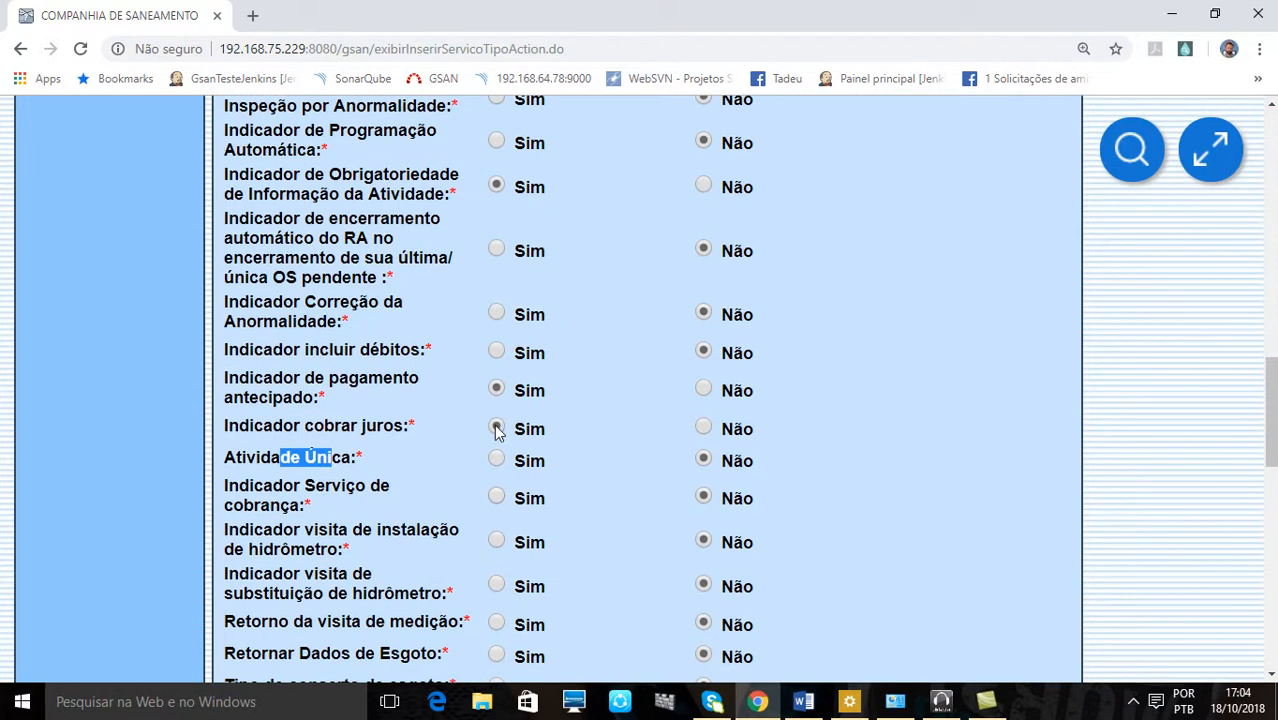
click(496, 460)
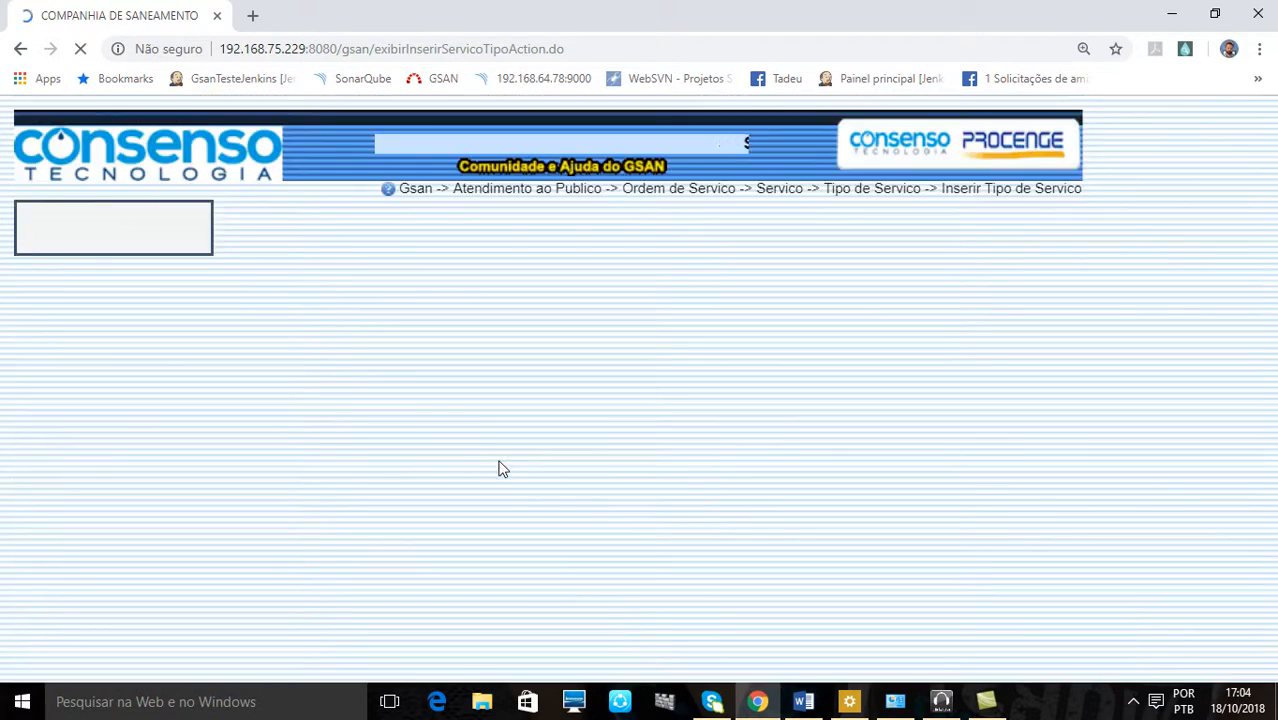
scroll(699, 508, down, 3)
scroll(684, 520, down, 4)
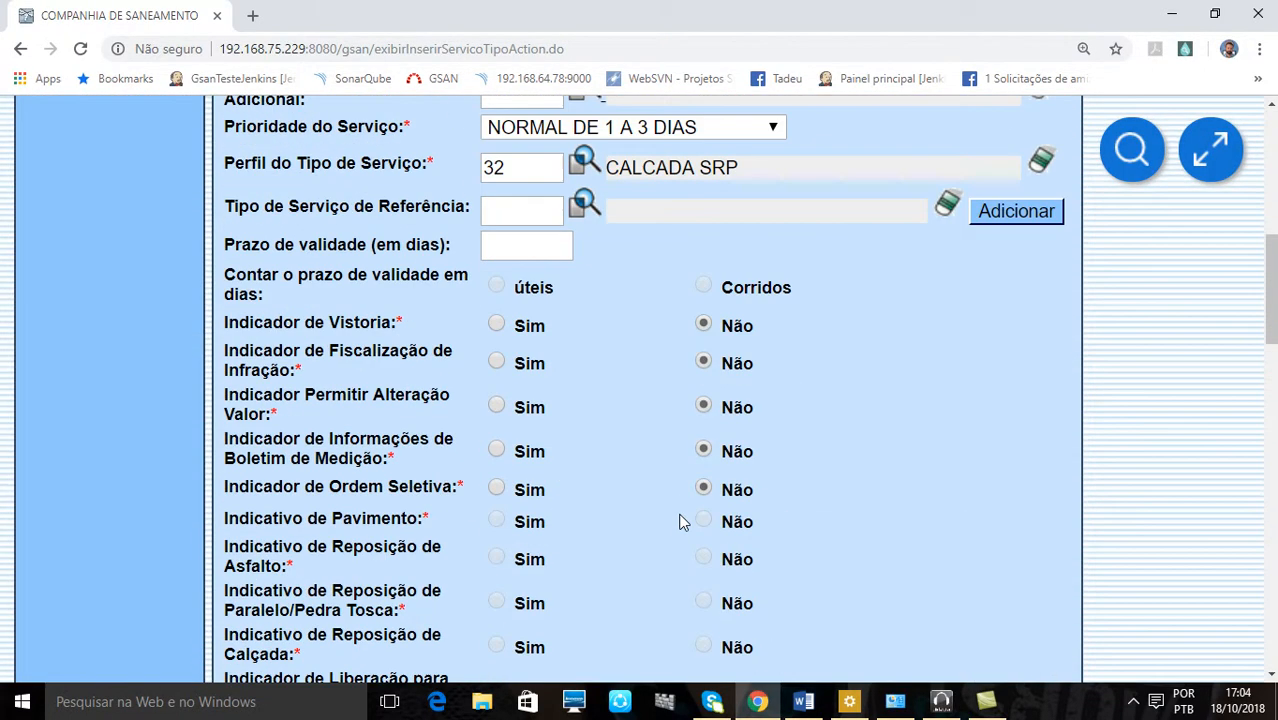
scroll(536, 479, down, 2)
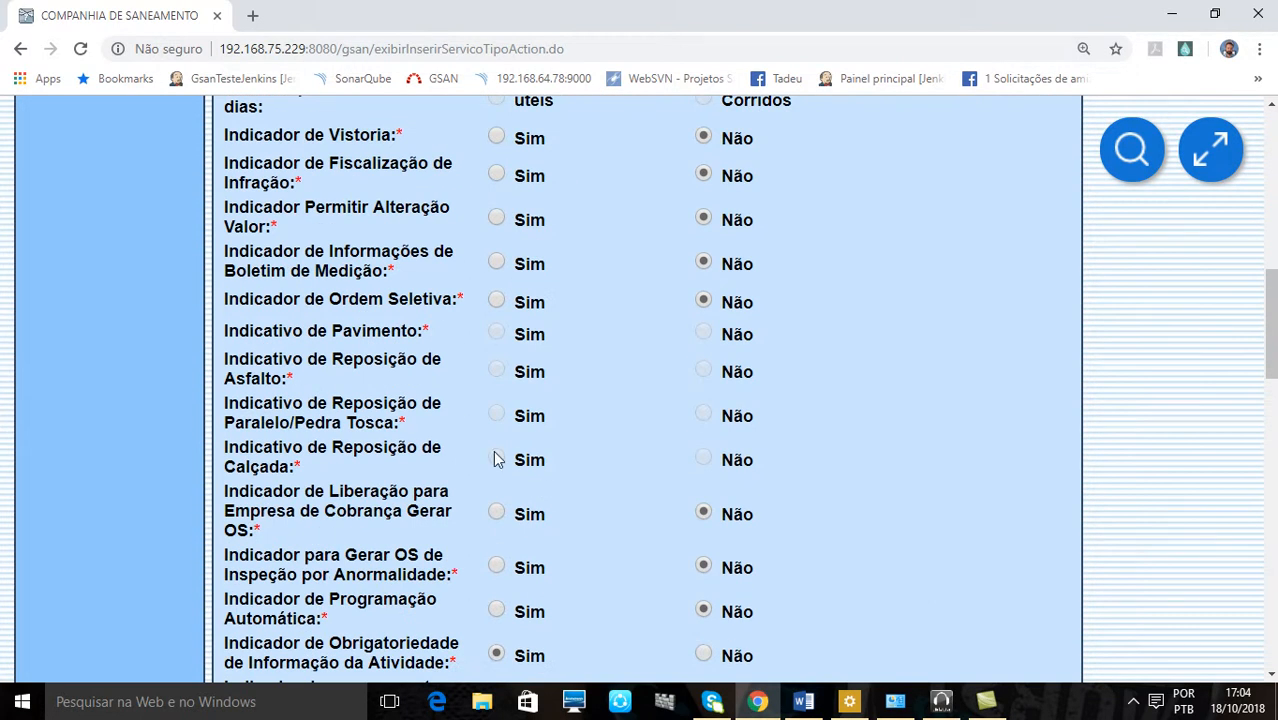
scroll(385, 410, down, 1)
scroll(386, 414, down, 4)
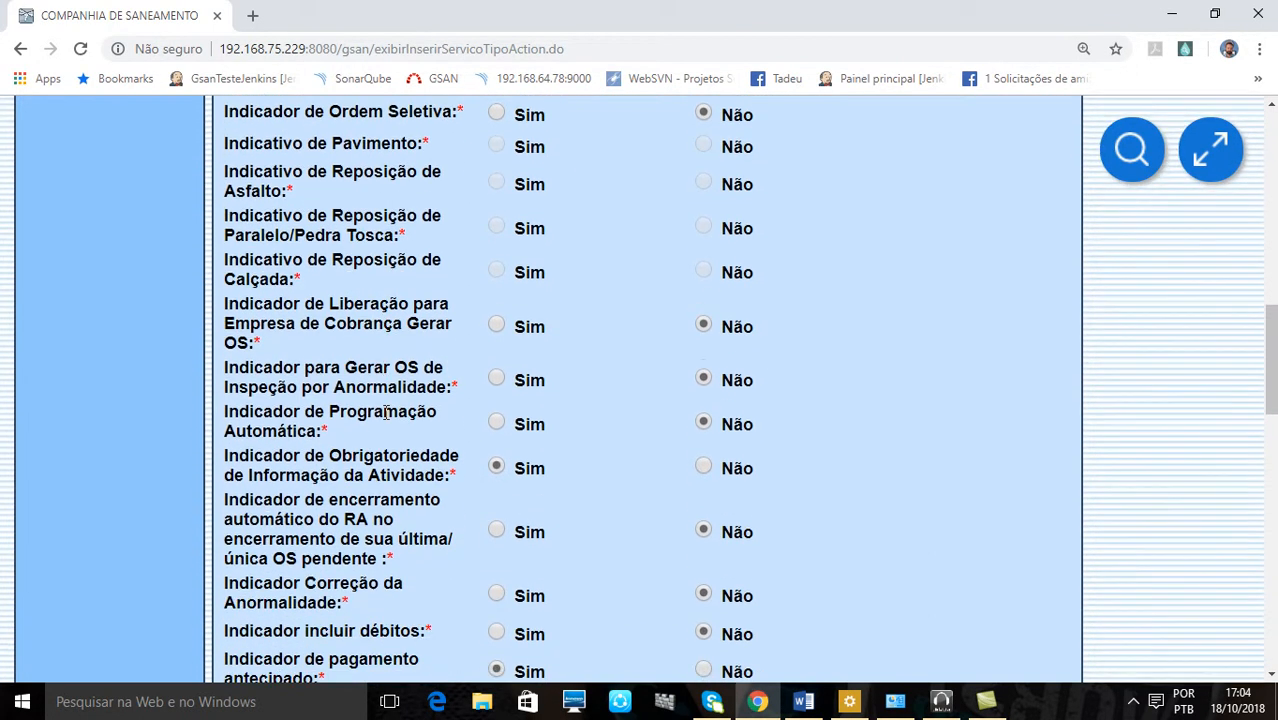
scroll(388, 418, up, 3)
scroll(385, 418, up, 1)
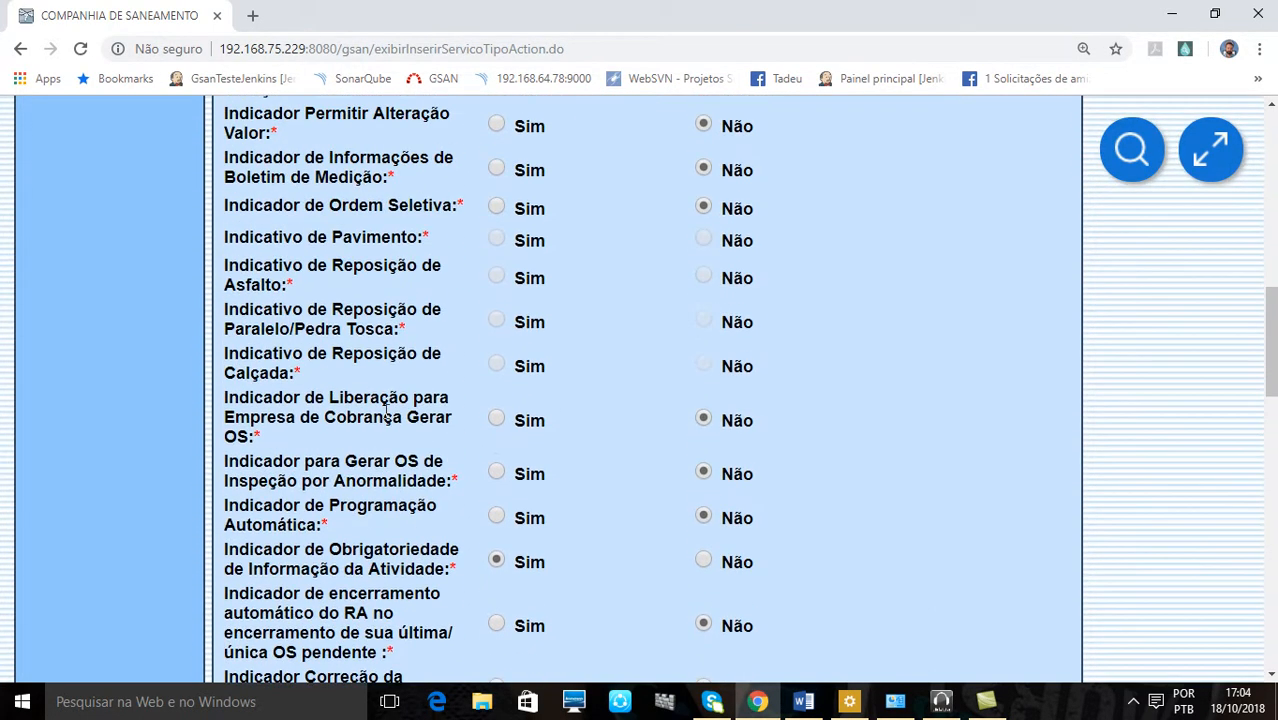
scroll(510, 405, up, 1)
scroll(510, 405, down, 3)
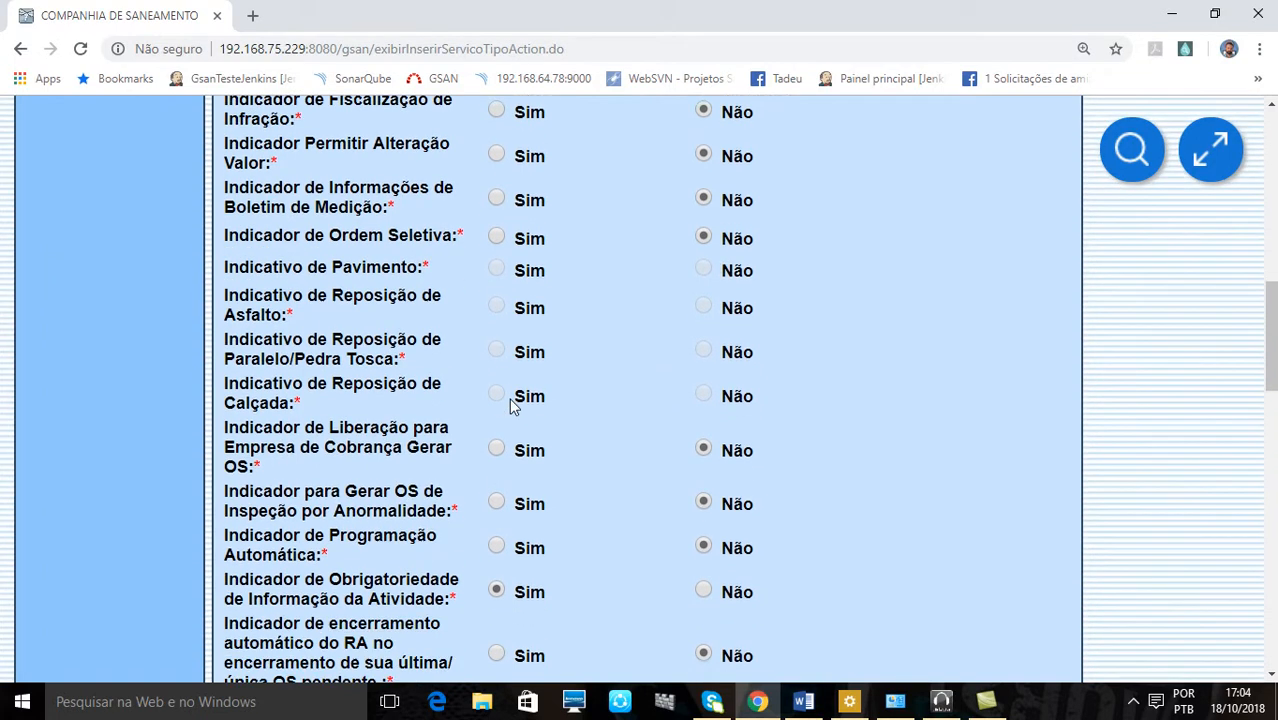
scroll(510, 405, down, 9)
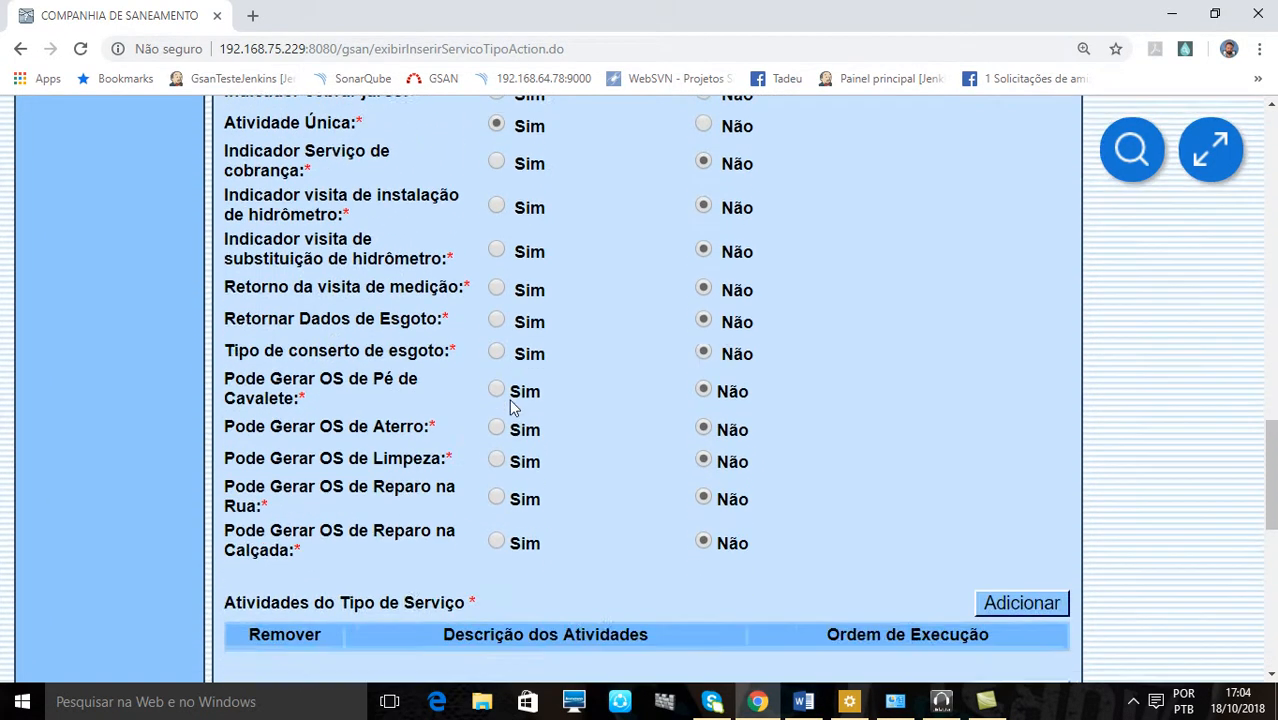
scroll(510, 405, up, 6)
scroll(510, 405, up, 3)
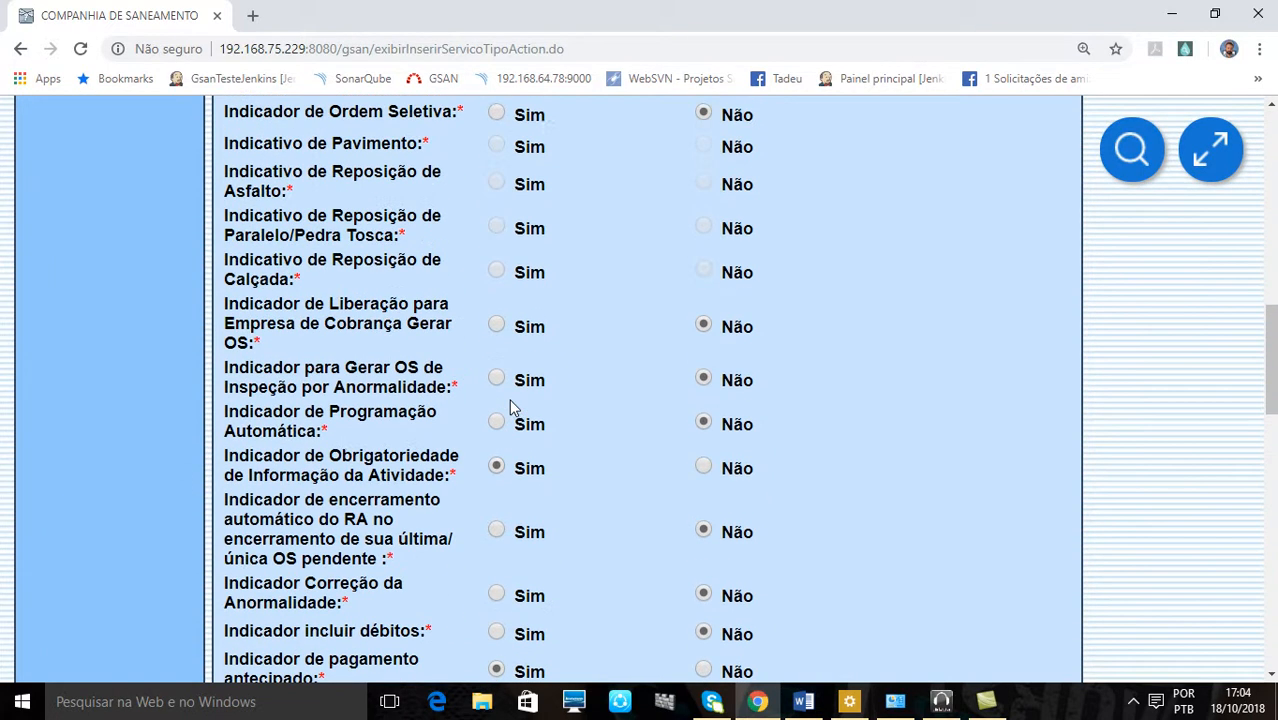
Step: With Atividade Única set to Sim, try to add an activity under Atividades do Tipo de Serviço
scroll(414, 388, down, 4)
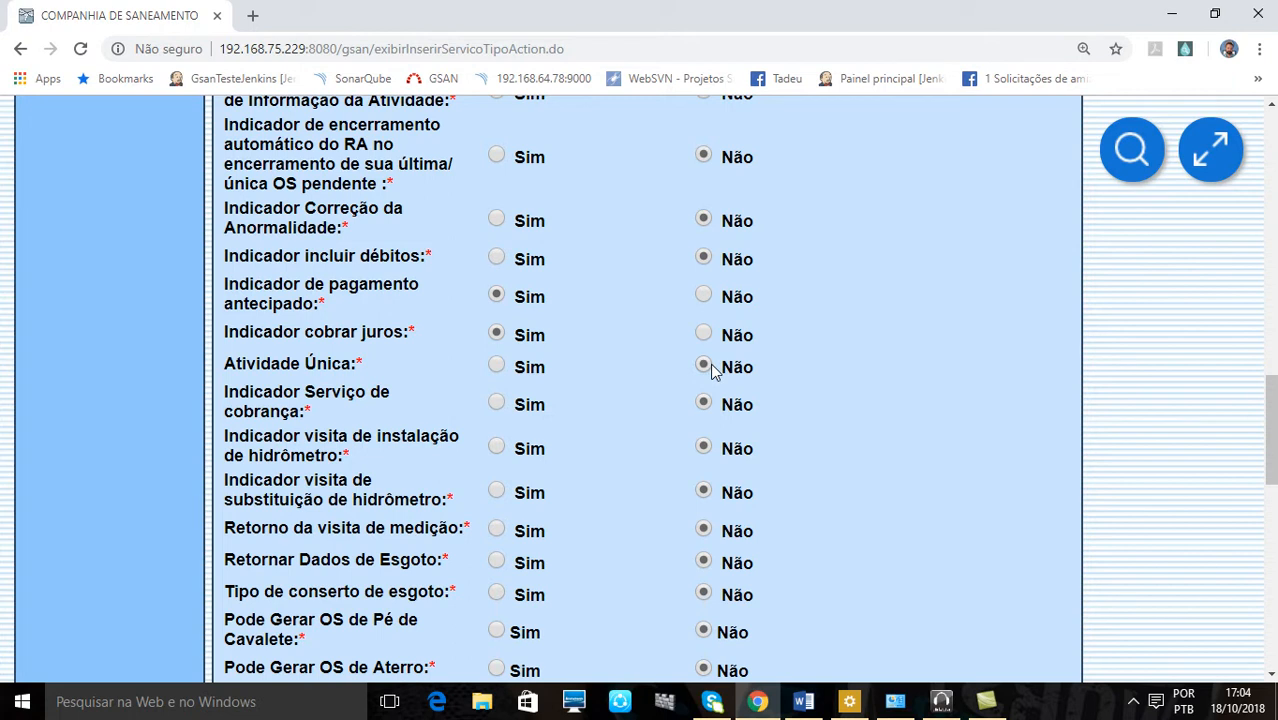
click(498, 367)
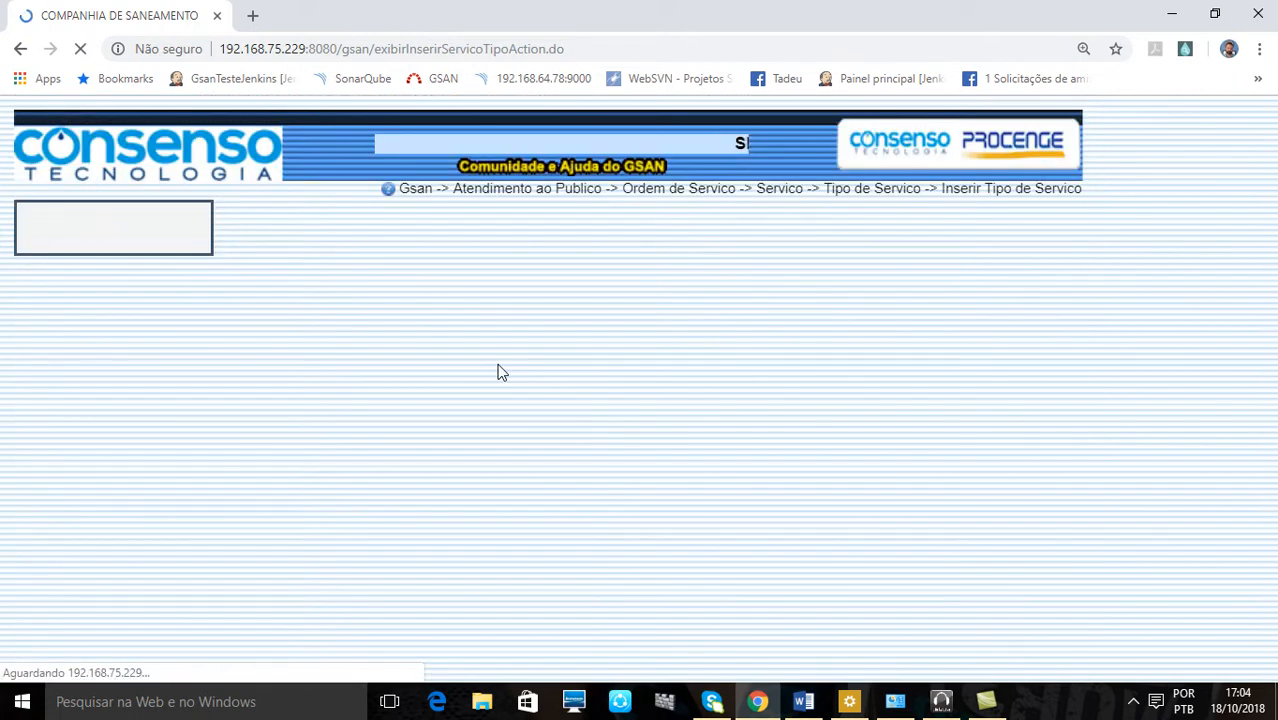
scroll(703, 420, down, 7)
scroll(650, 395, down, 2)
scroll(625, 382, down, 2)
scroll(622, 386, down, 9)
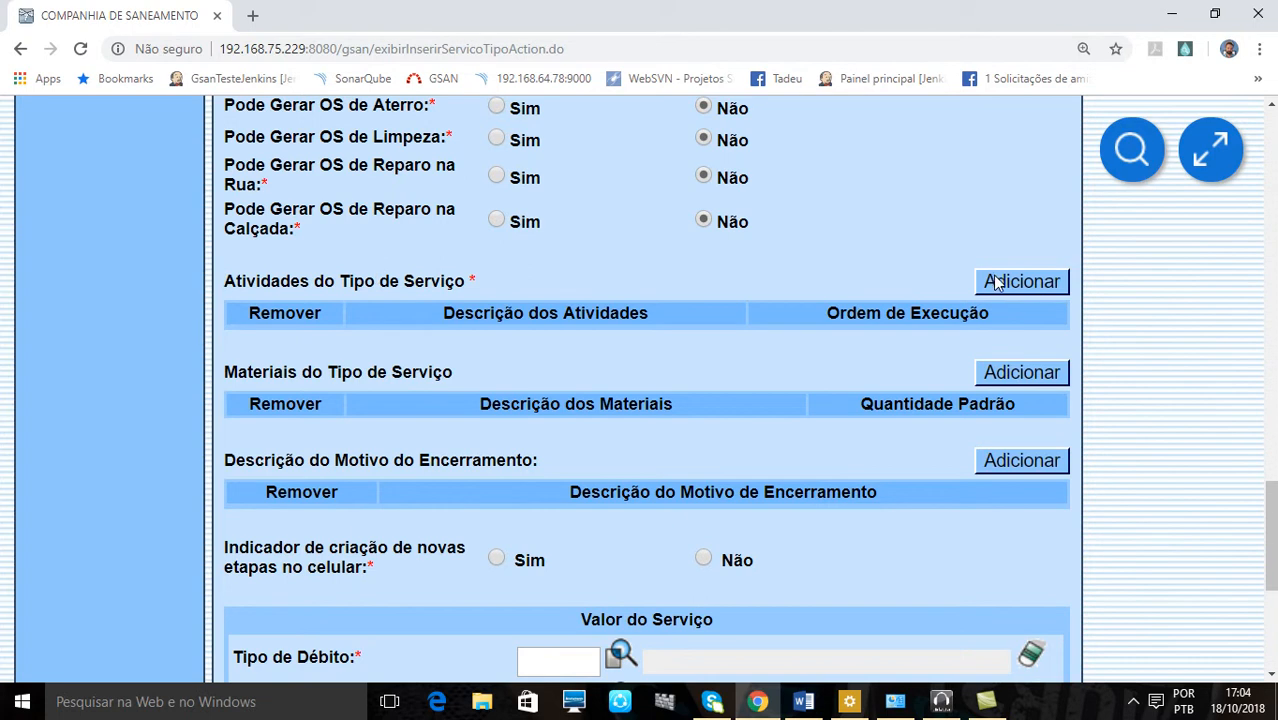
click(995, 283)
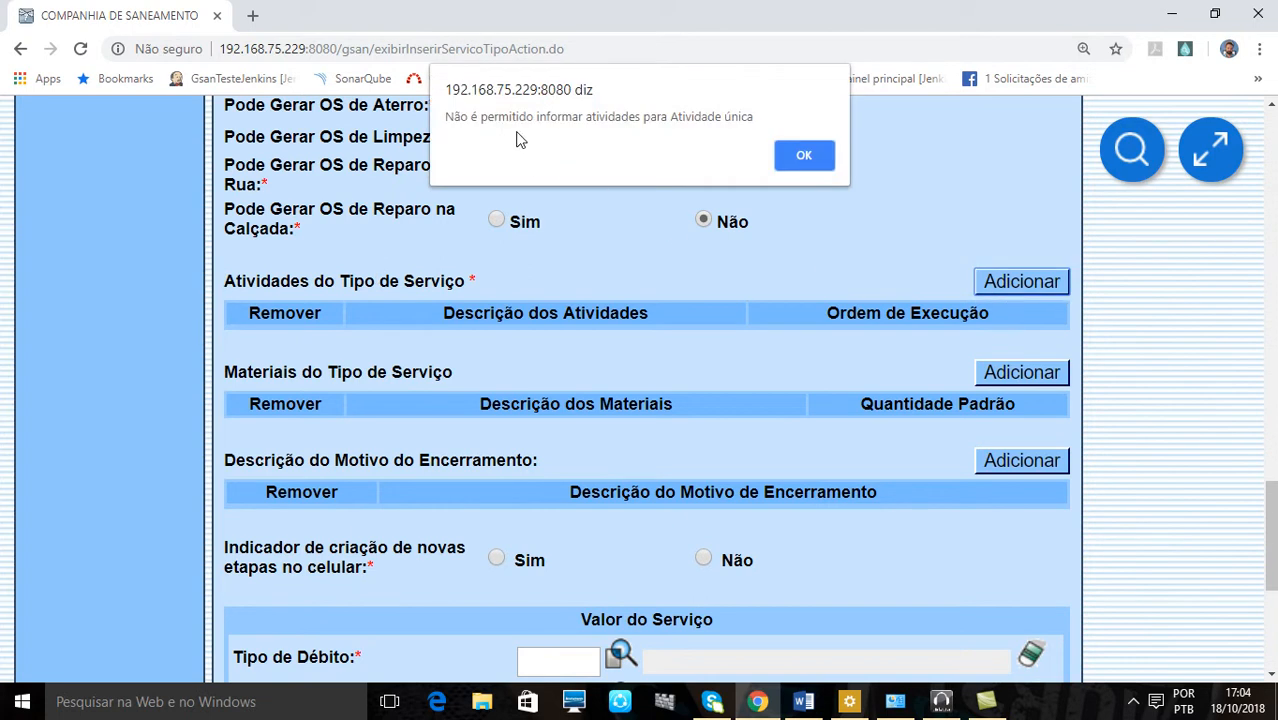
click(805, 162)
Step: Check the Atividades do Tipo de Serviço section and set Atividade Única to Não
scroll(783, 408, up, 2)
scroll(345, 337, down, 3)
drag(300, 287, 517, 338)
scroll(560, 345, up, 5)
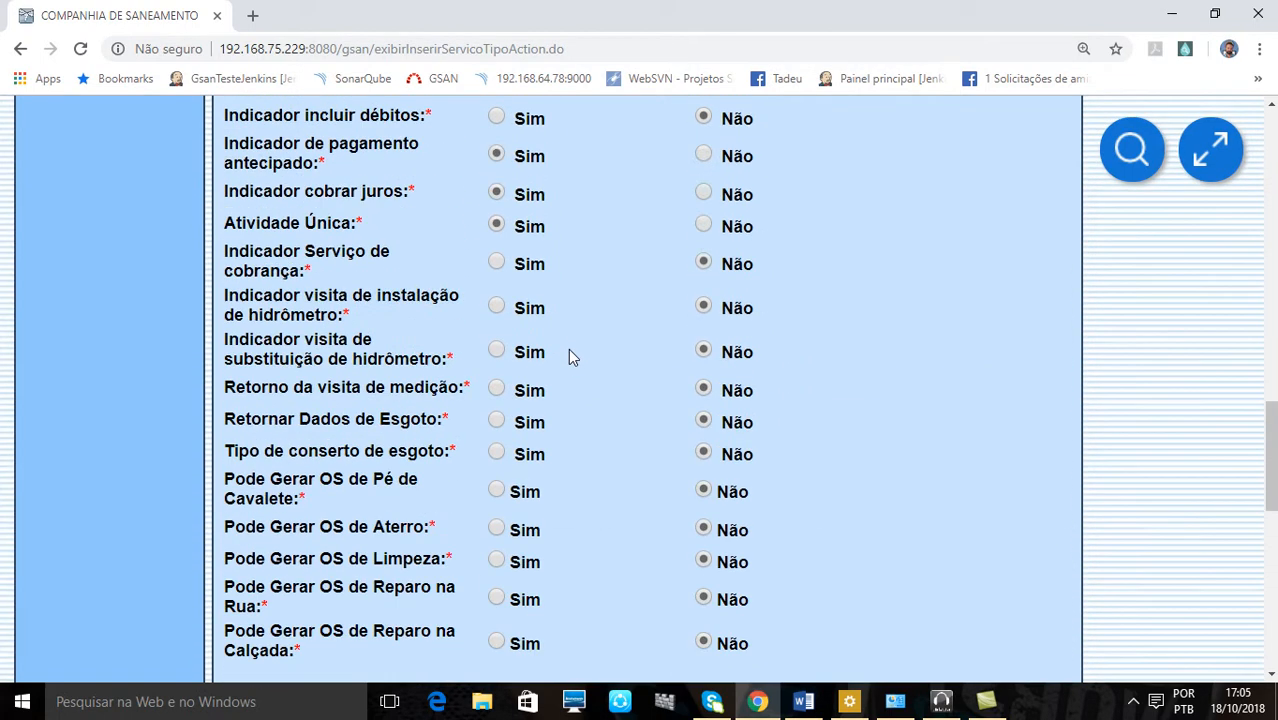
click(705, 278)
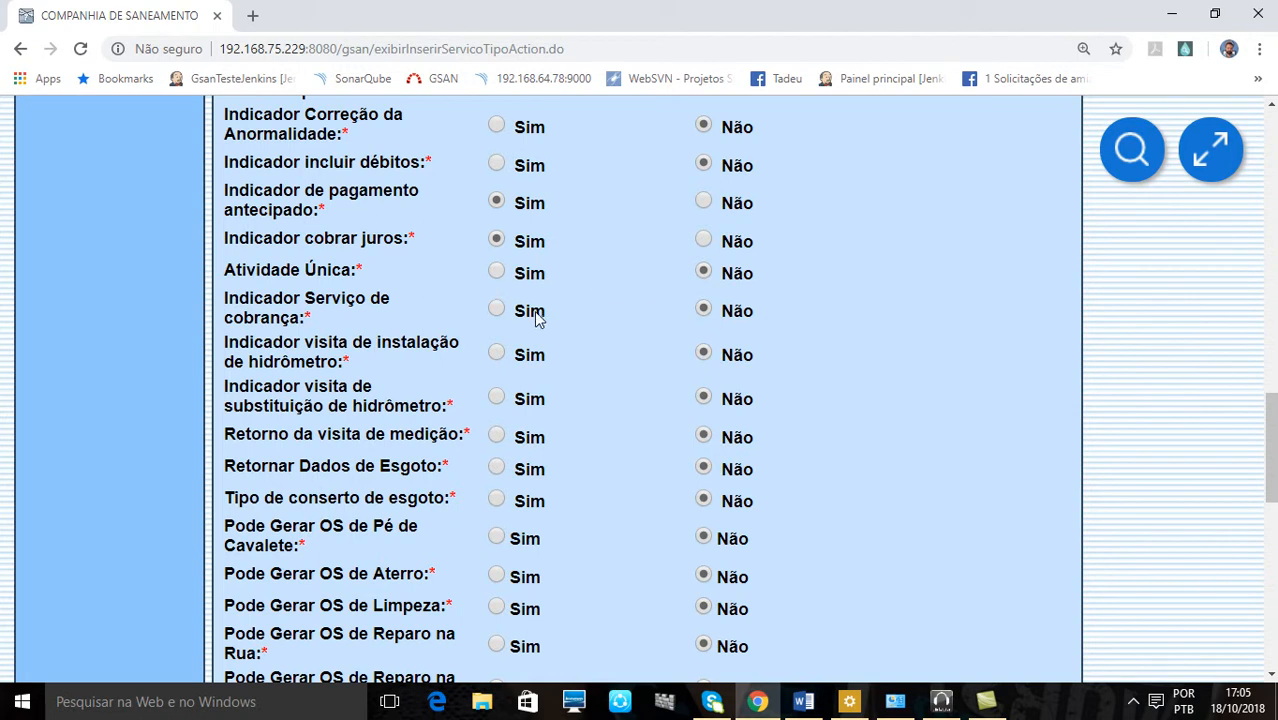
Step: Set Indicador visita de instalação de hidrômetro and Indicador visita de substituição de hidrômetro to Sim
drag(309, 300, 368, 318)
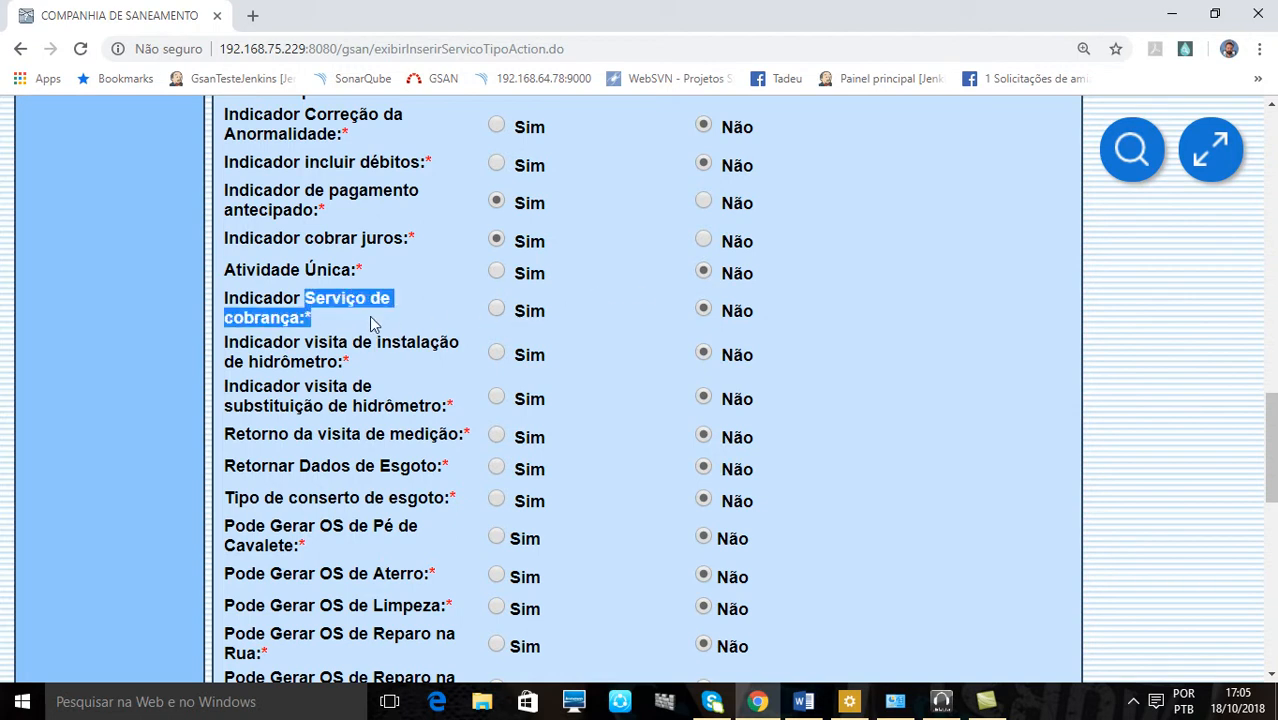
click(490, 320)
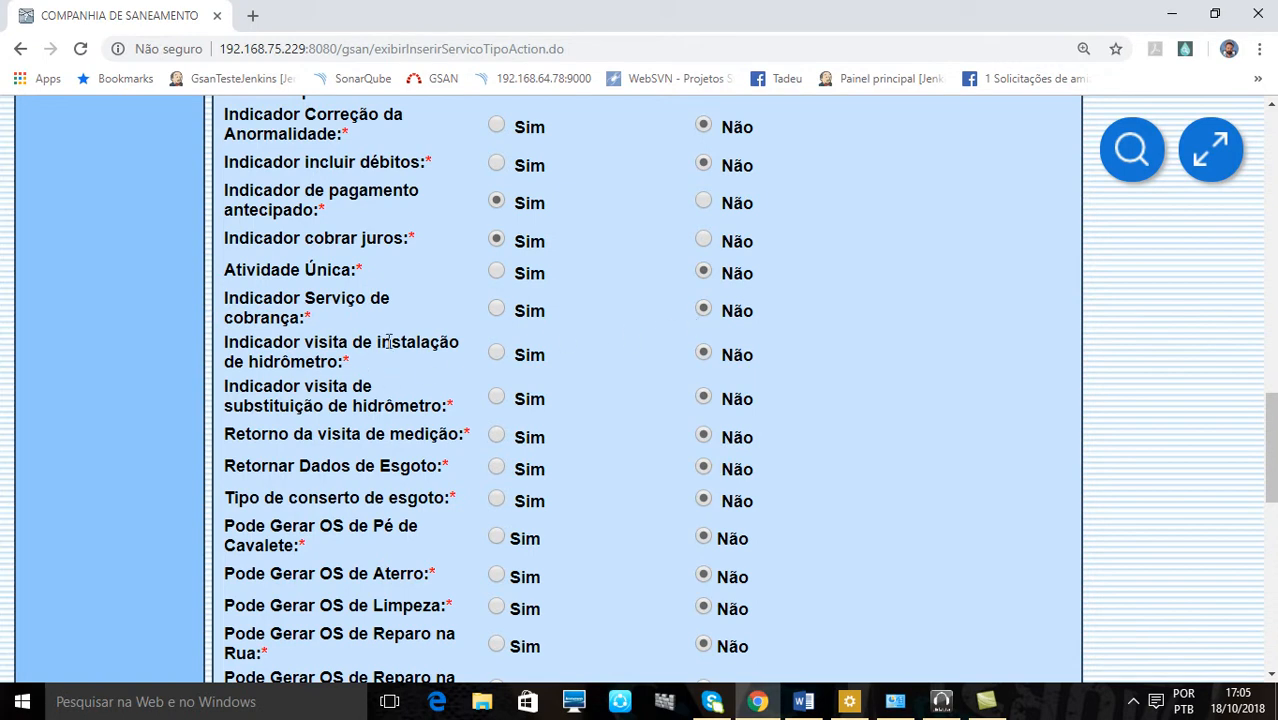
click(497, 353)
drag(240, 341, 372, 373)
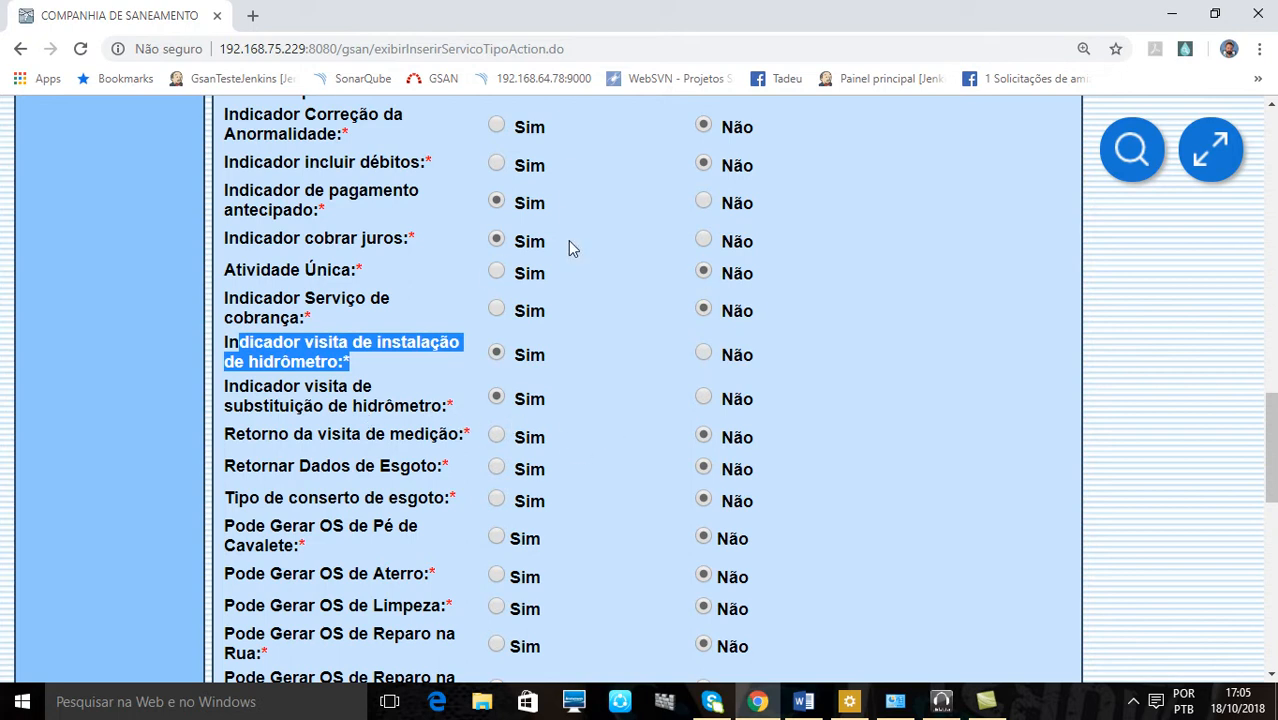
Step: Look through the Micromedicao functions in the GSAN navigation tree, then collapse the tree
scroll(595, 310, up, 15)
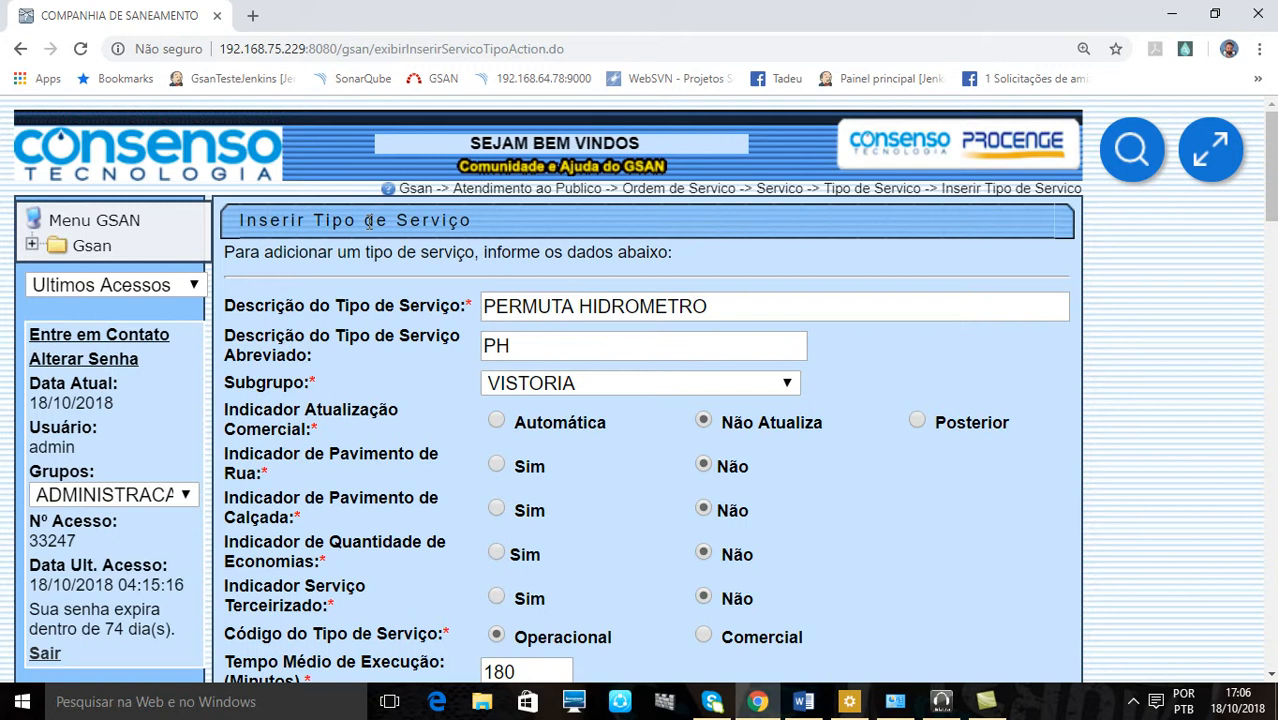
click(103, 247)
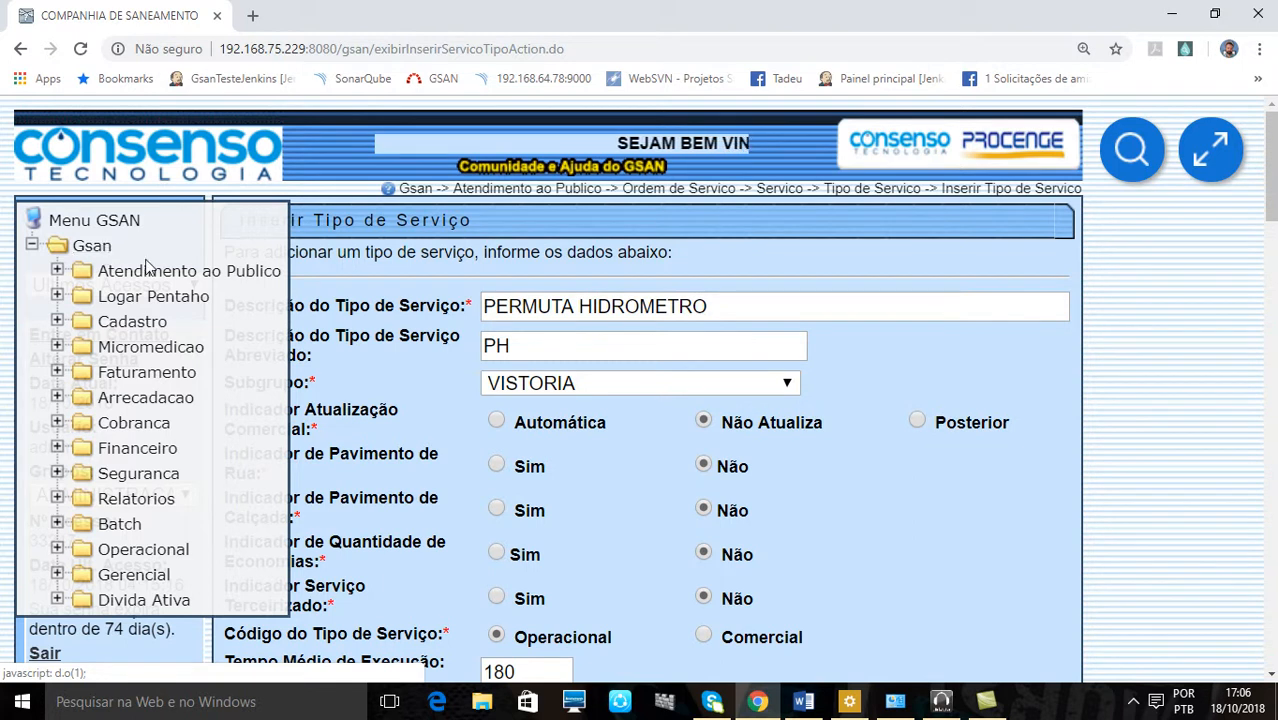
click(125, 350)
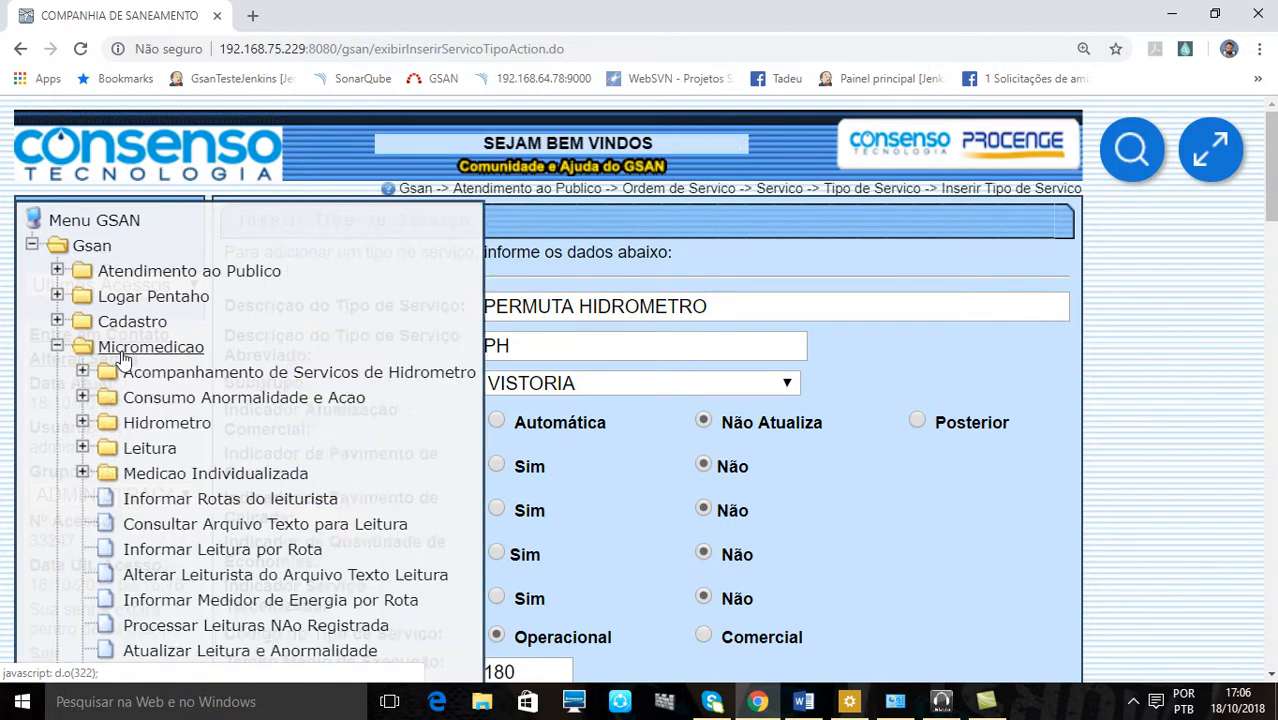
scroll(180, 380, down, 1)
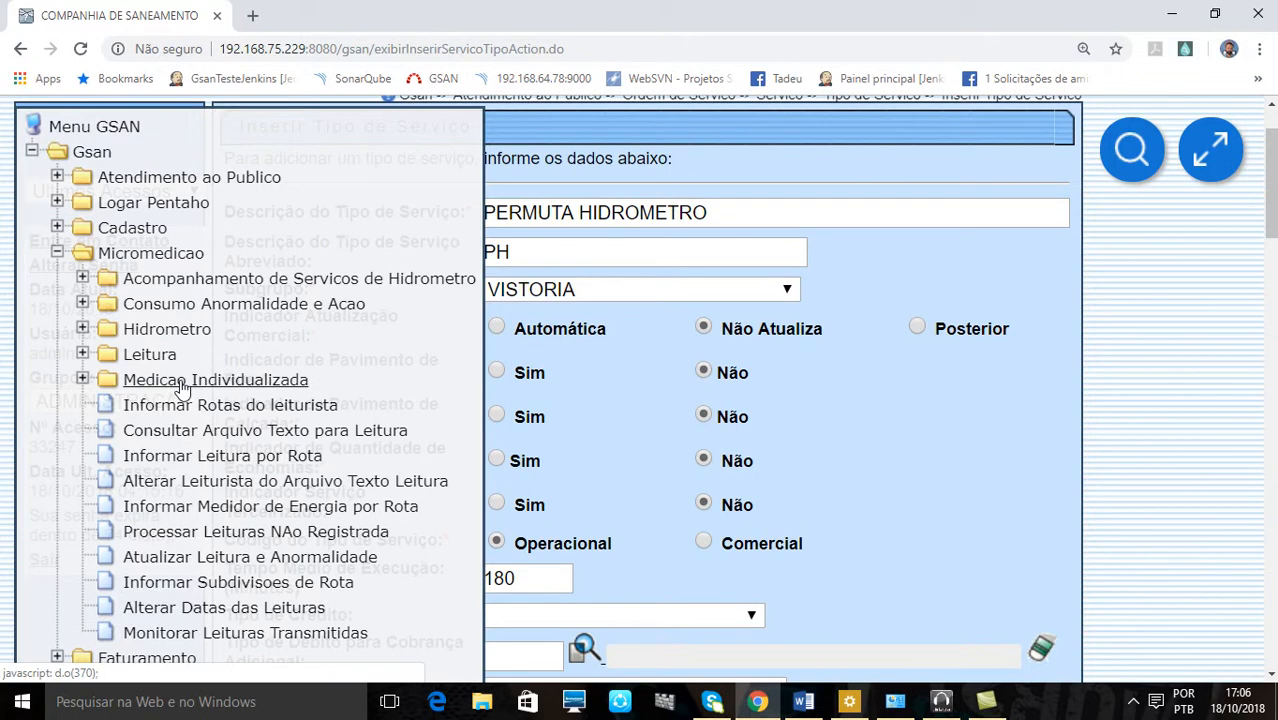
scroll(177, 402, down, 2)
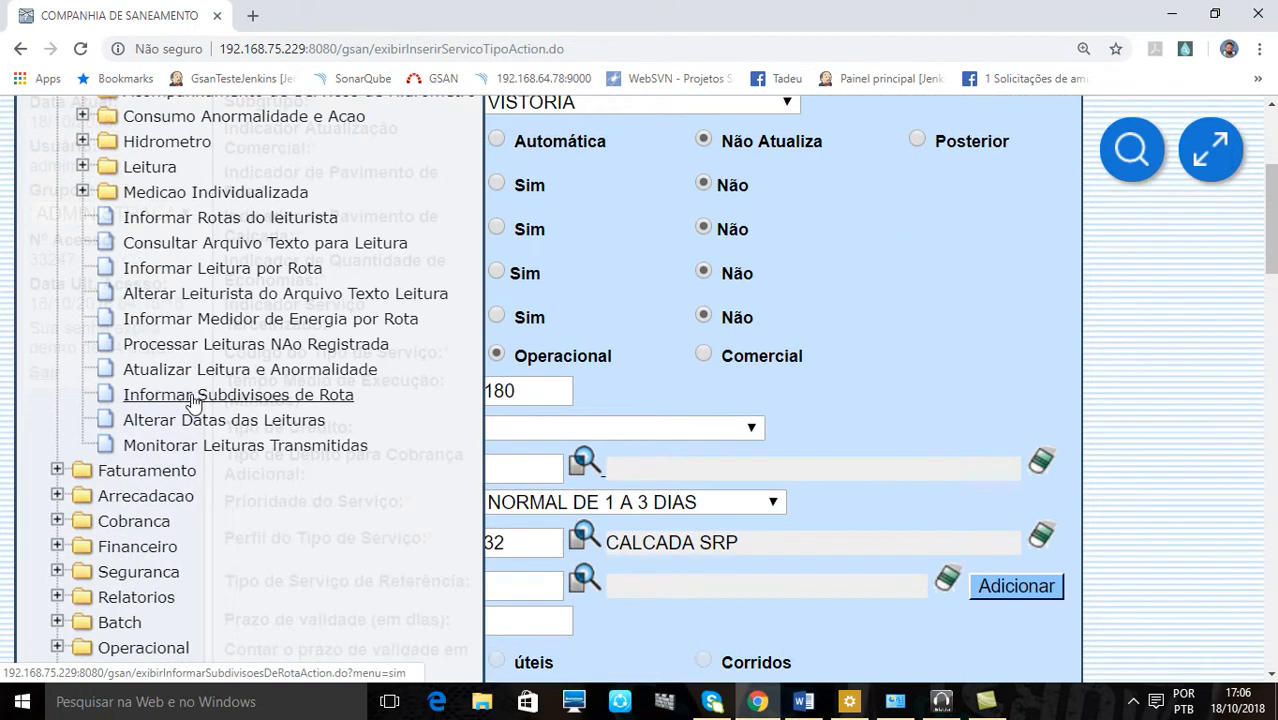
scroll(115, 380, up, 1)
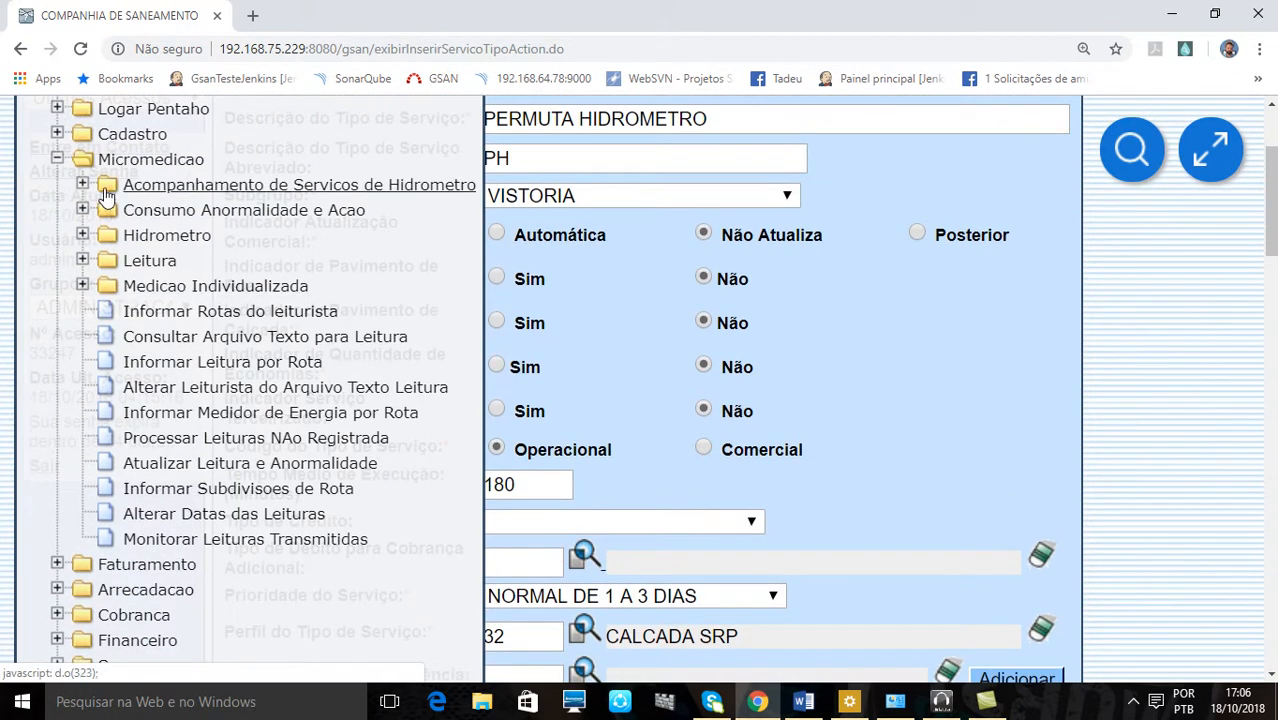
click(57, 159)
scroll(50, 170, up, 2)
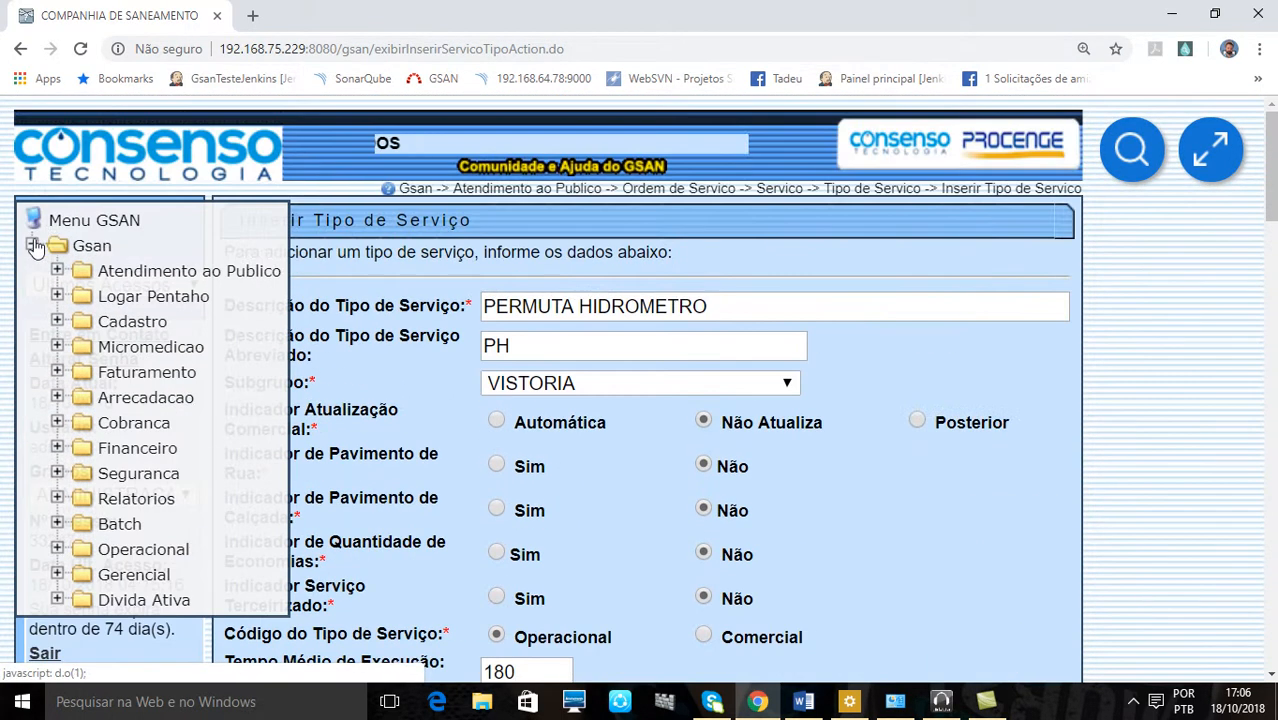
click(32, 245)
Step: Set Indicador visita de instalação de hidrômetro and Indicador visita de substituição de hidrômetro back to Não
scroll(632, 432, down, 14)
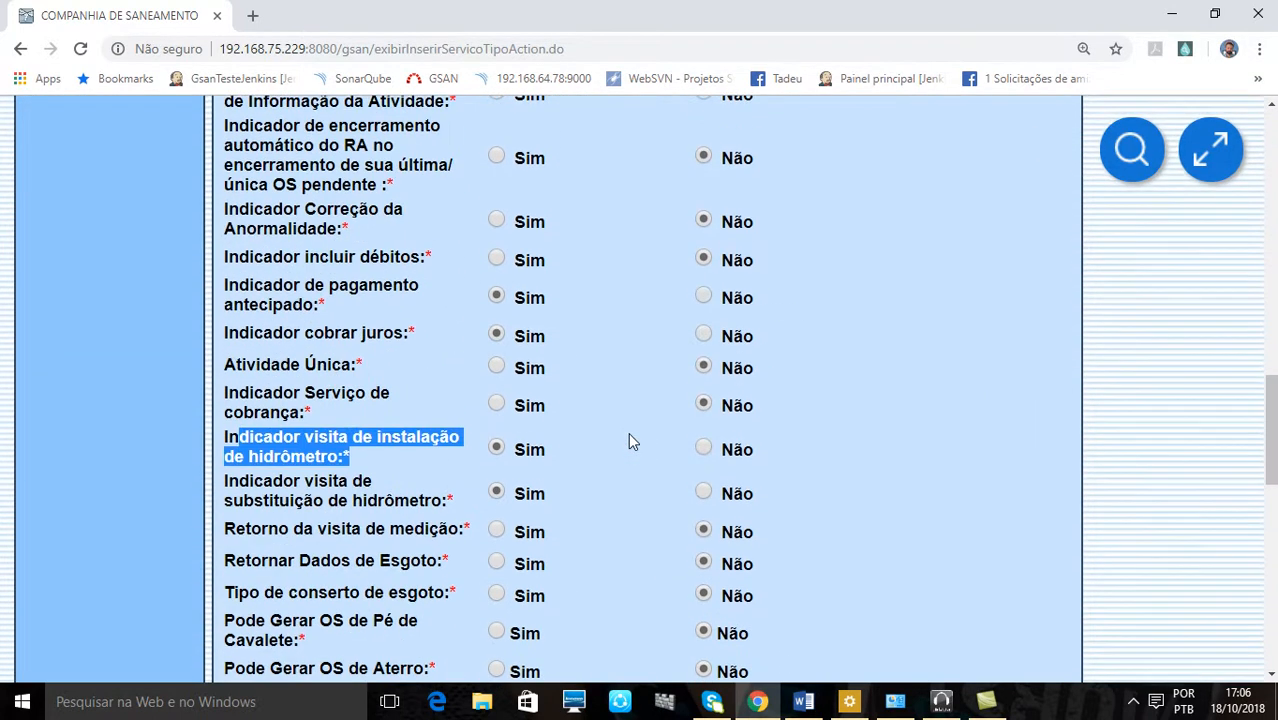
scroll(603, 441, down, 2)
click(496, 260)
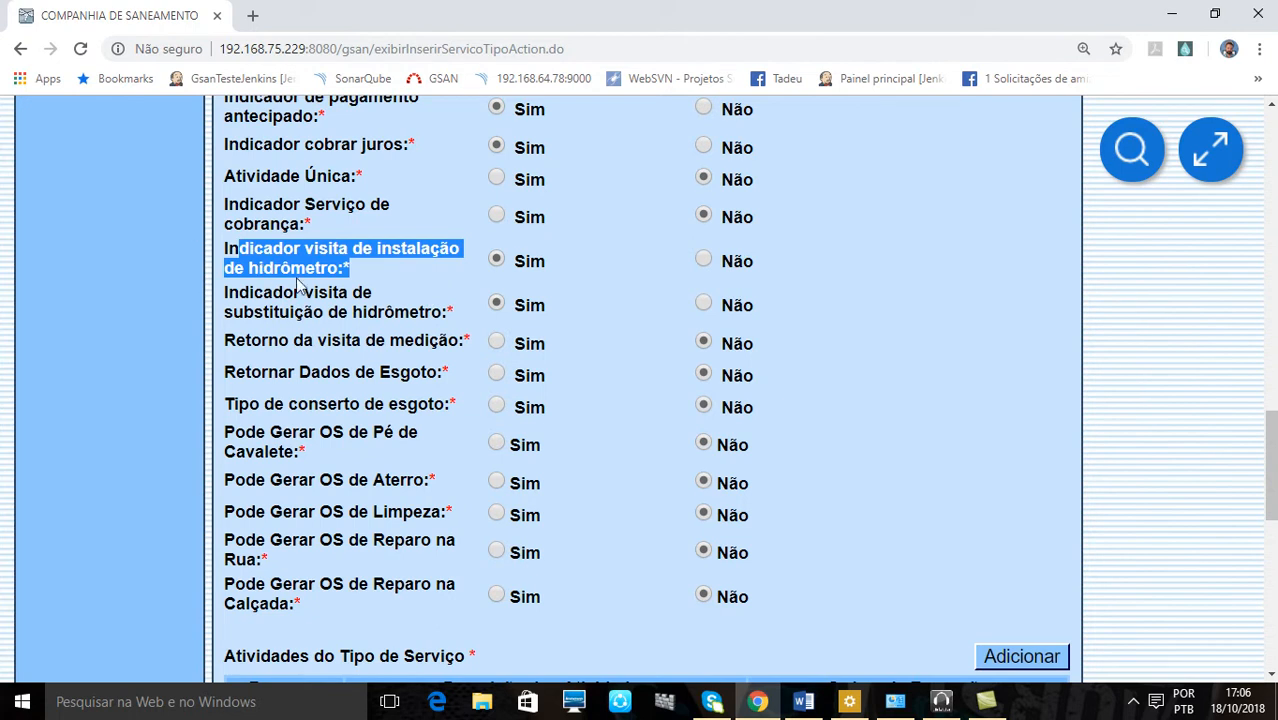
click(703, 260)
click(703, 304)
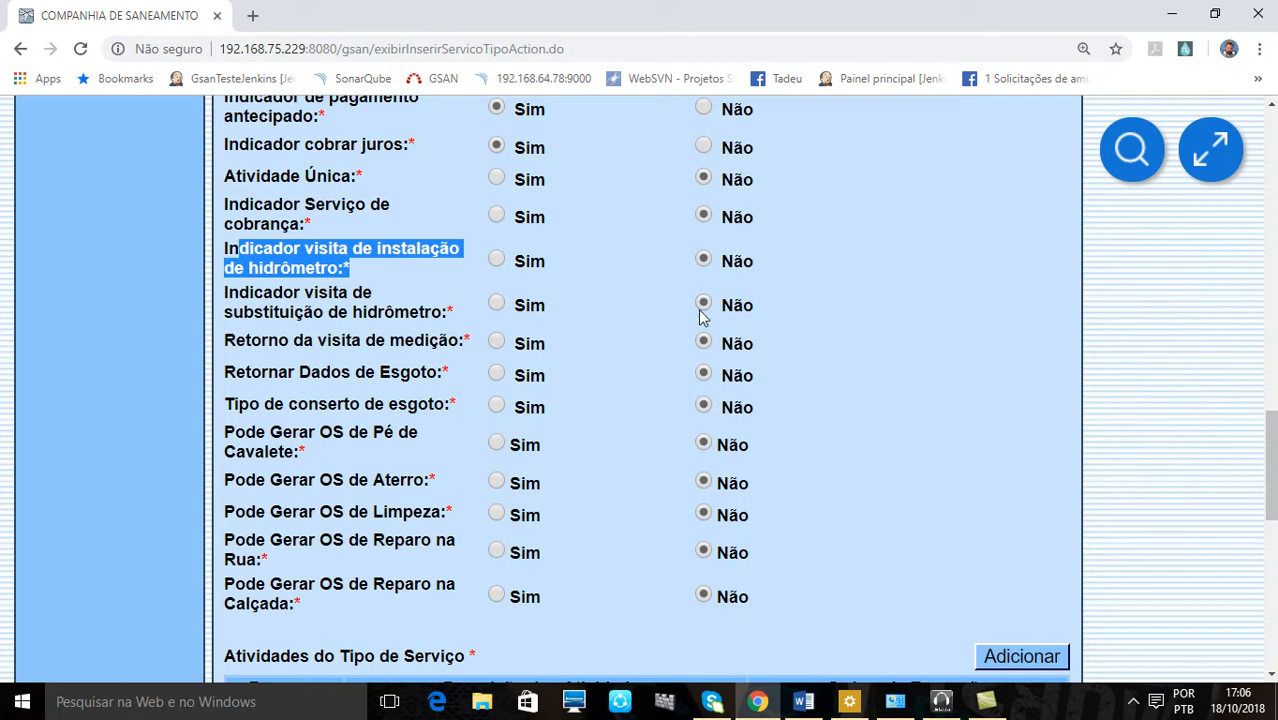
Step: Review the indicators from Retorno da visita de medição through Pode Gerar OS de Reparo na Calçada
click(333, 338)
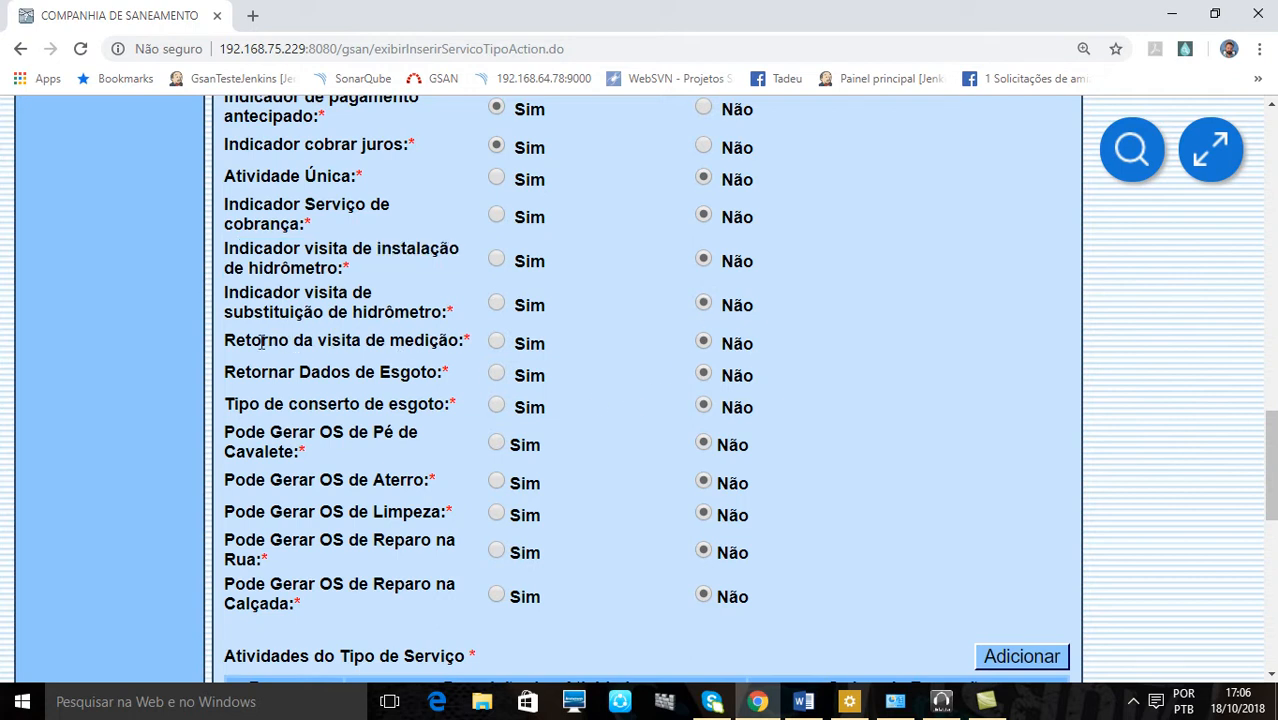
drag(263, 341, 470, 342)
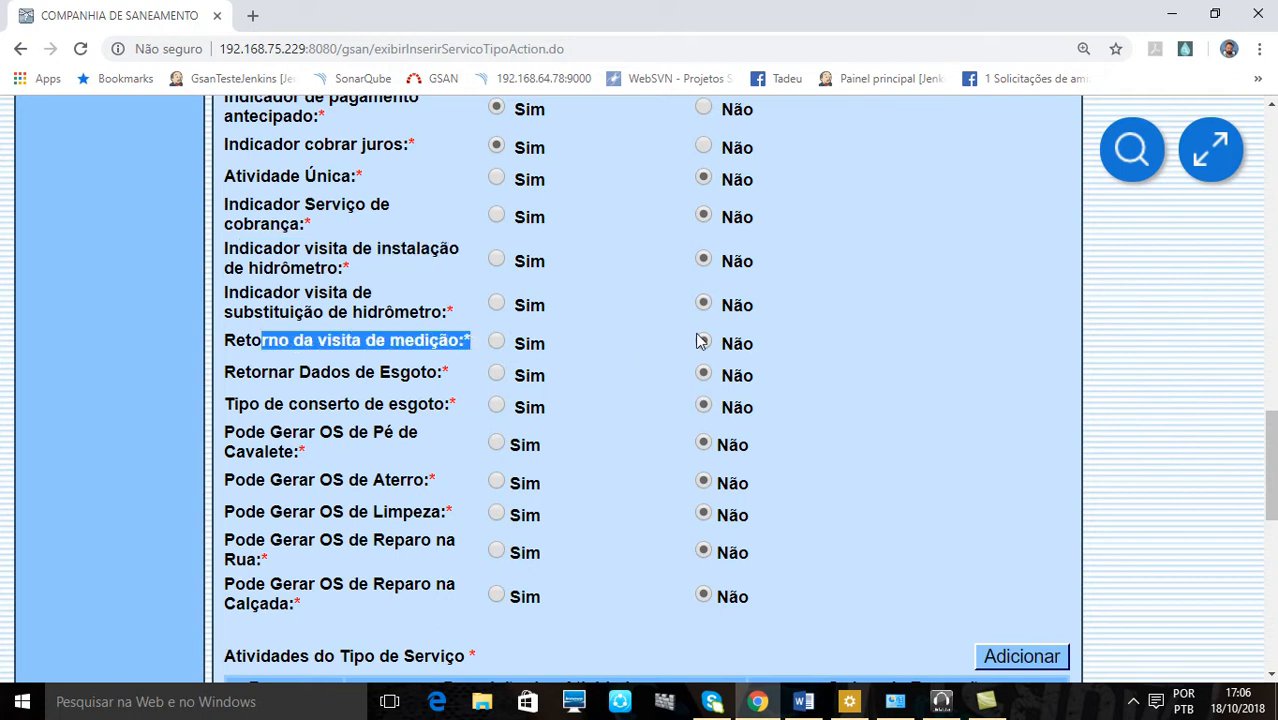
drag(263, 372, 428, 372)
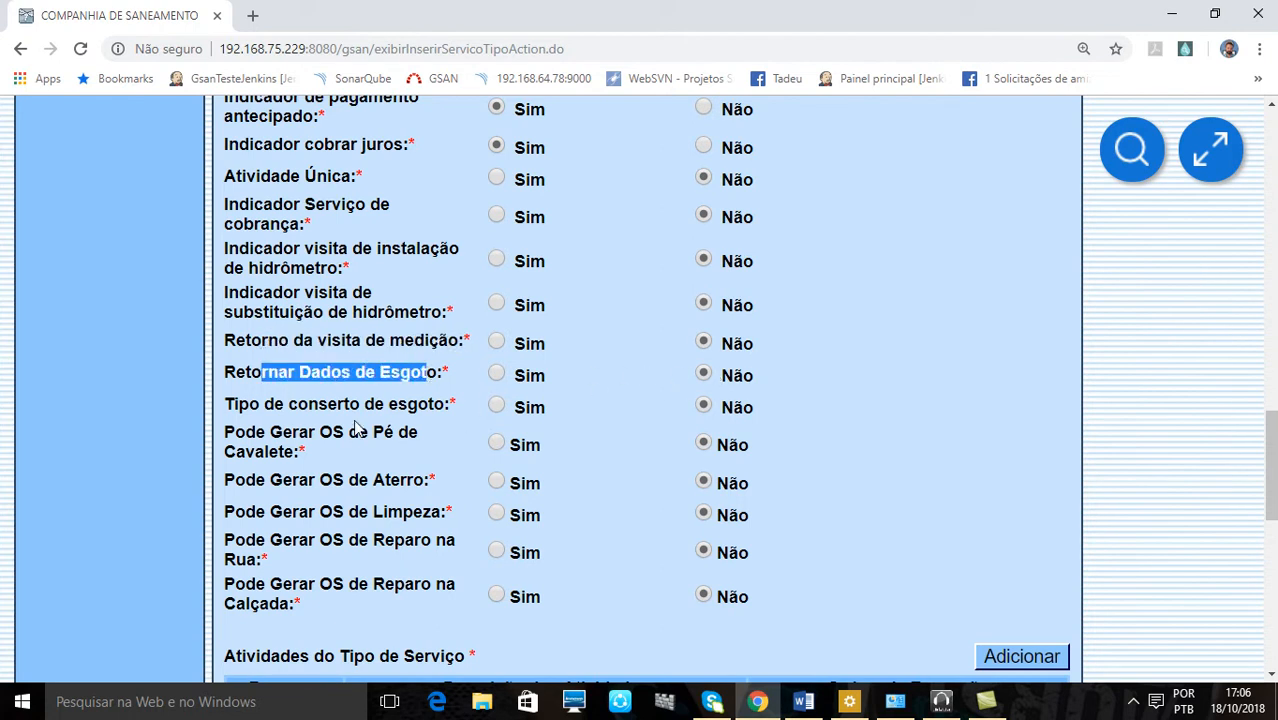
drag(238, 404, 458, 404)
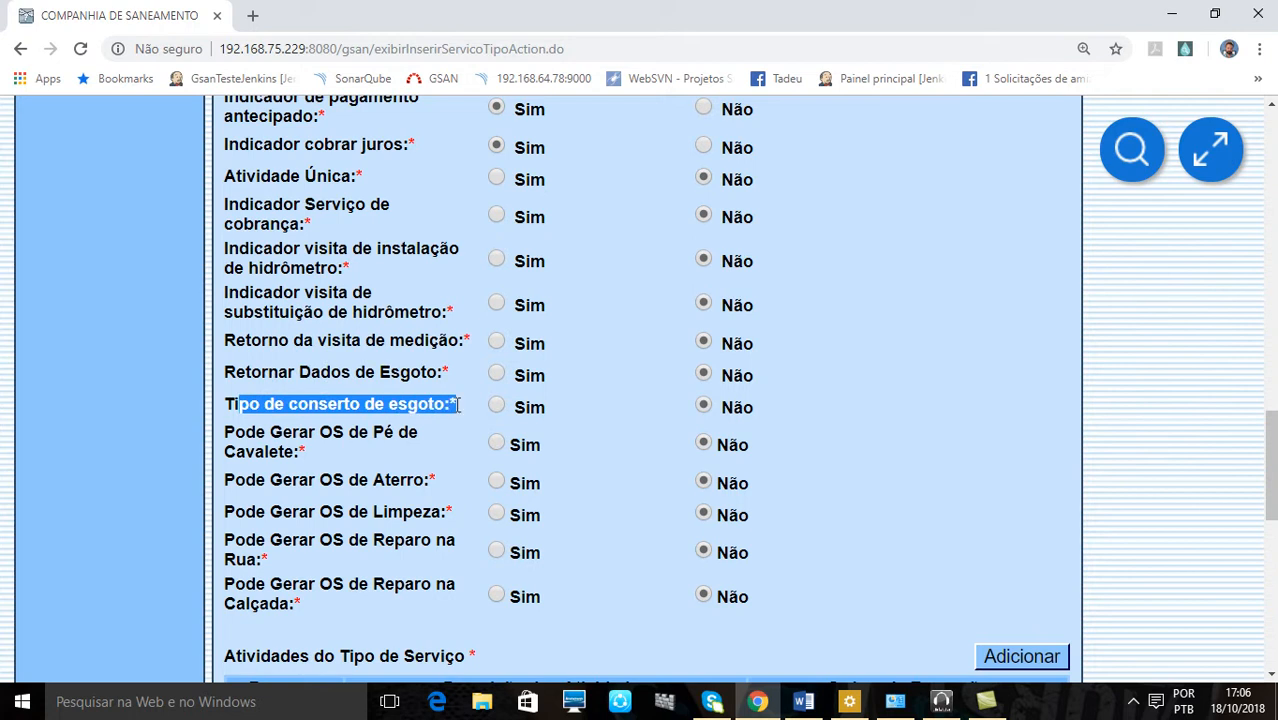
click(616, 445)
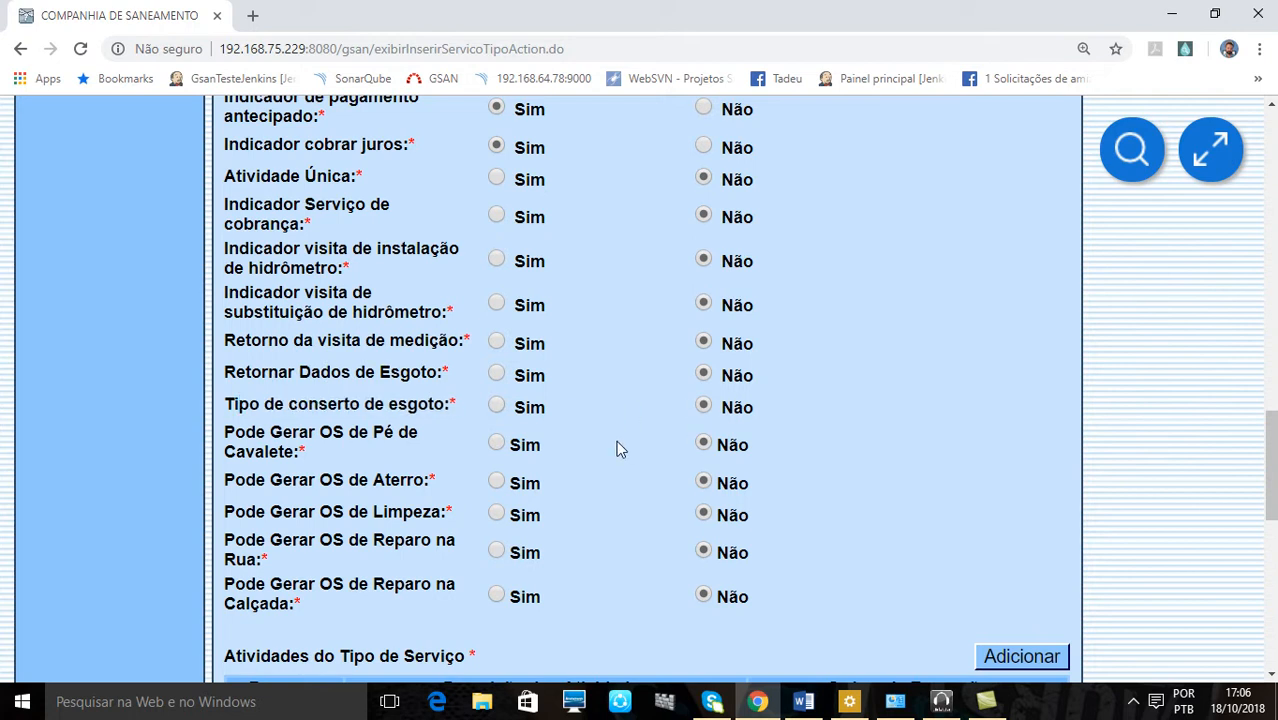
drag(233, 432, 293, 452)
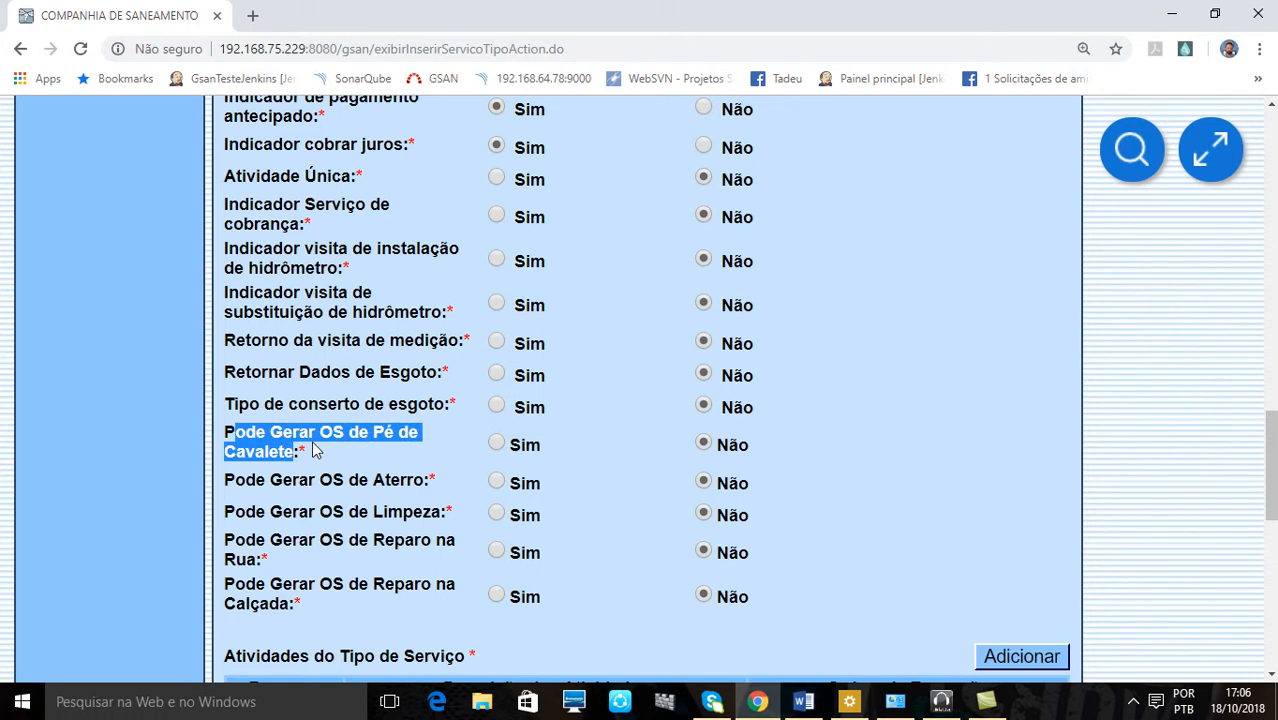
click(392, 450)
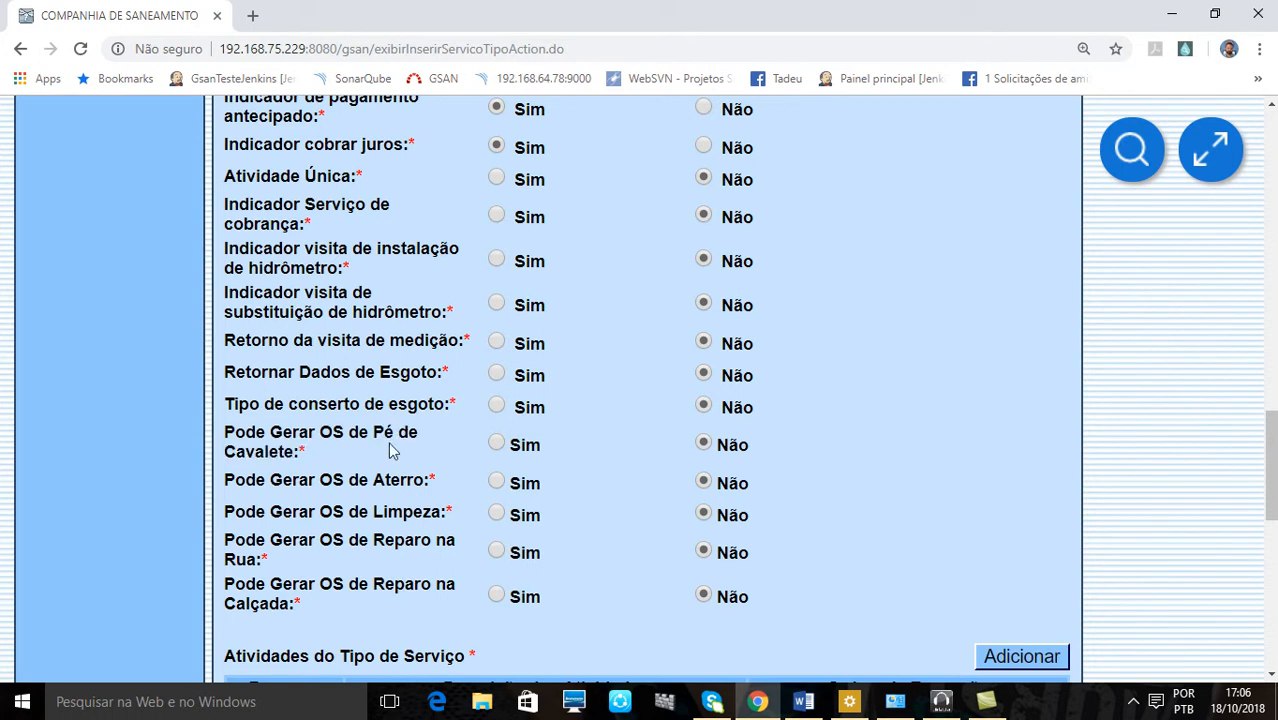
drag(256, 484, 396, 484)
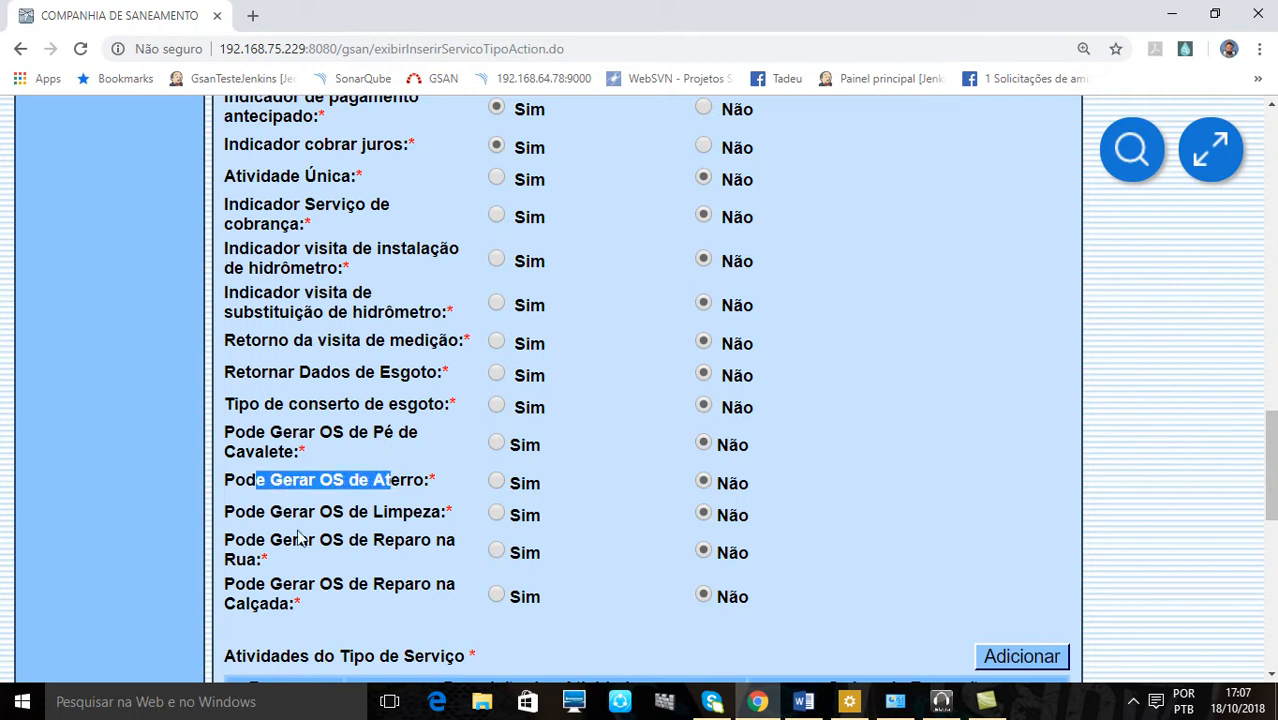
drag(252, 512, 383, 543)
click(326, 543)
drag(274, 574, 360, 609)
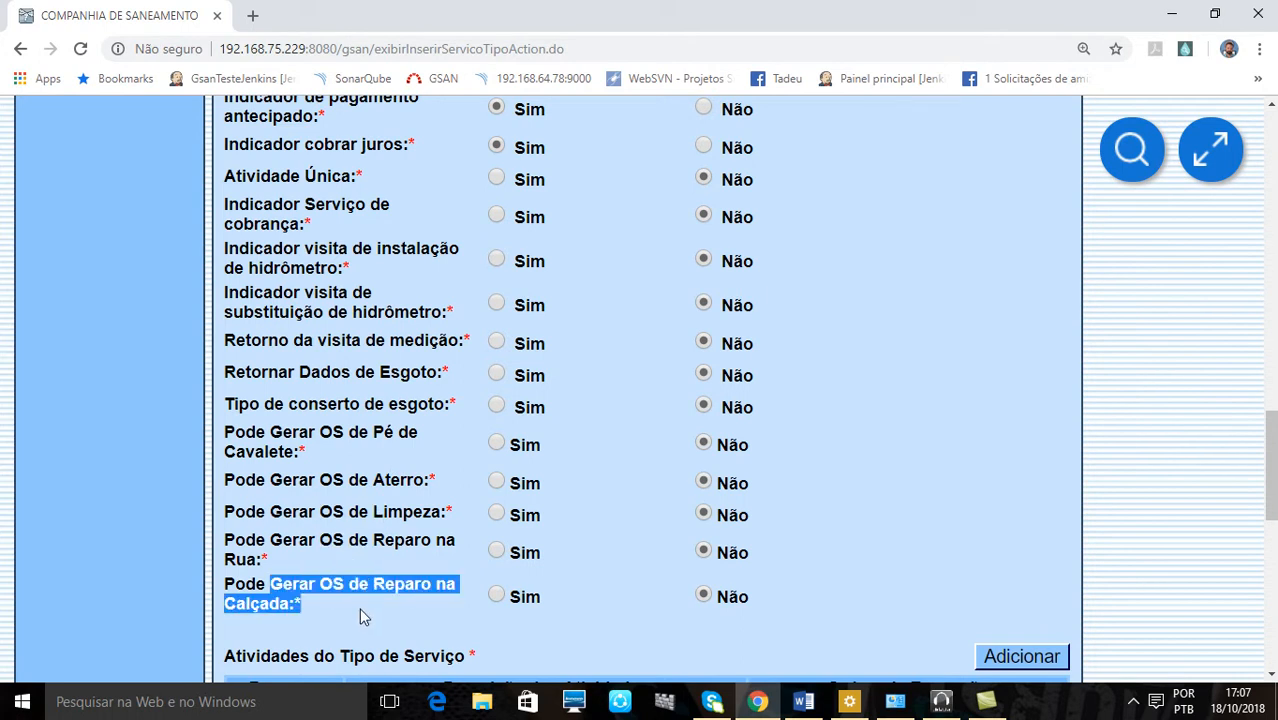
scroll(361, 613, down, 2)
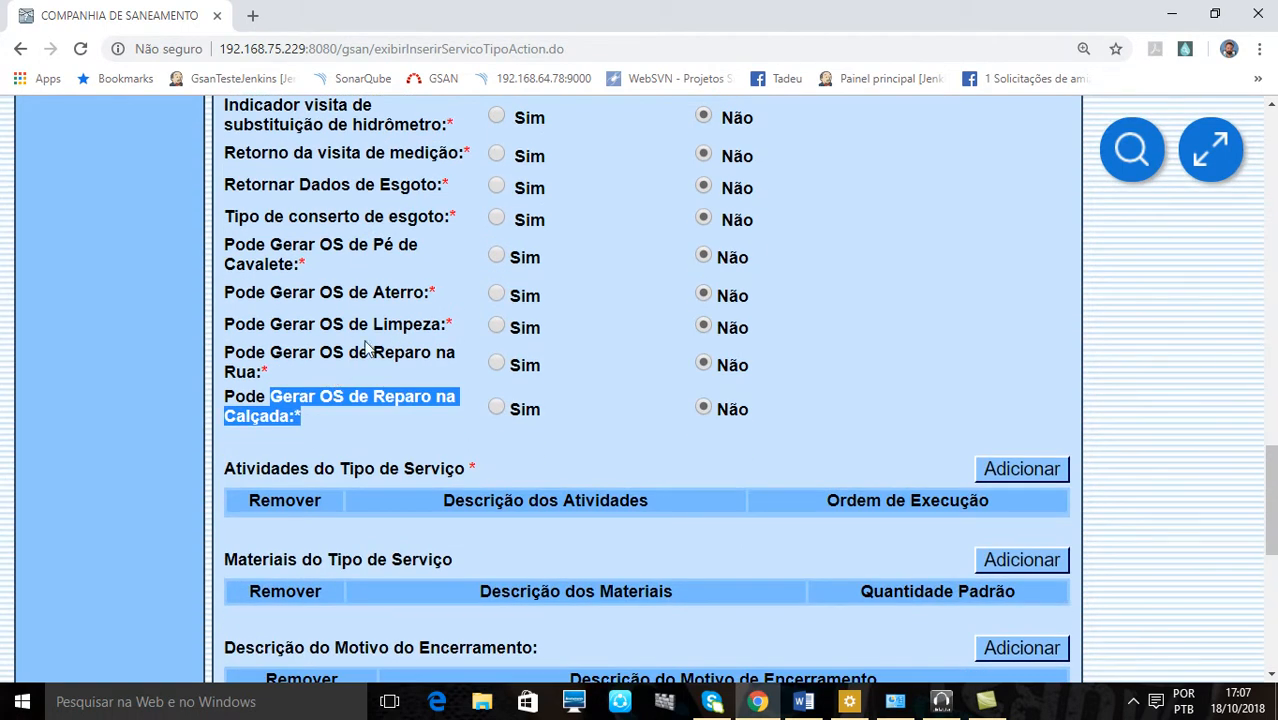
click(497, 295)
click(704, 295)
Step: Start adding an entry under Atividades do Tipo de Serviço and look up Atividade code 1, CAVAR BURACO
scroll(655, 371, down, 3)
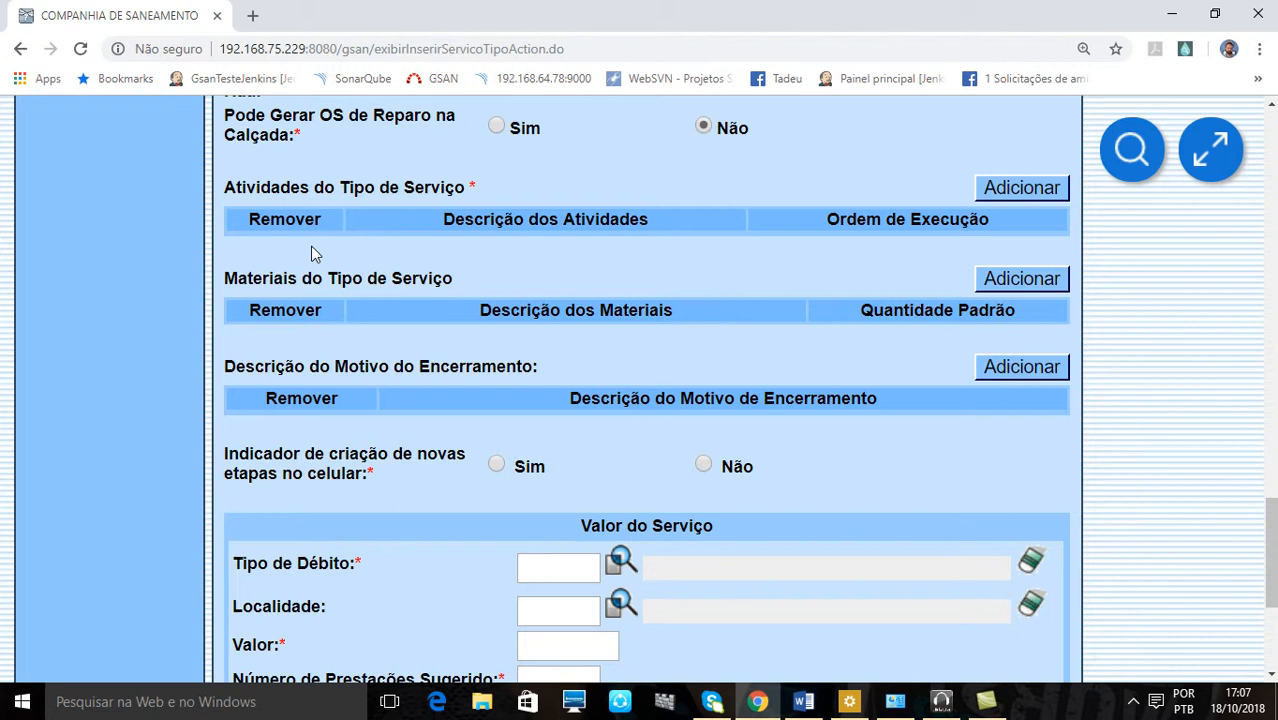
scroll(524, 291, up, 5)
scroll(524, 291, up, 2)
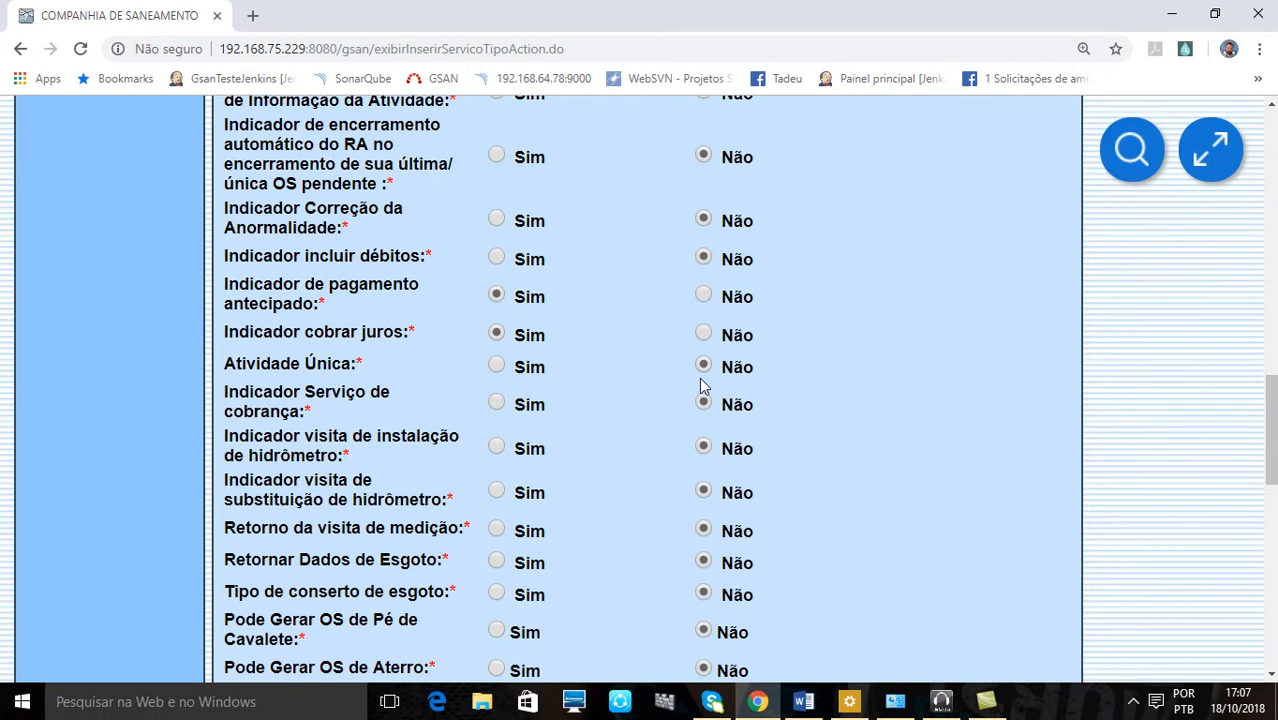
scroll(700, 385, down, 7)
scroll(446, 345, up, 2)
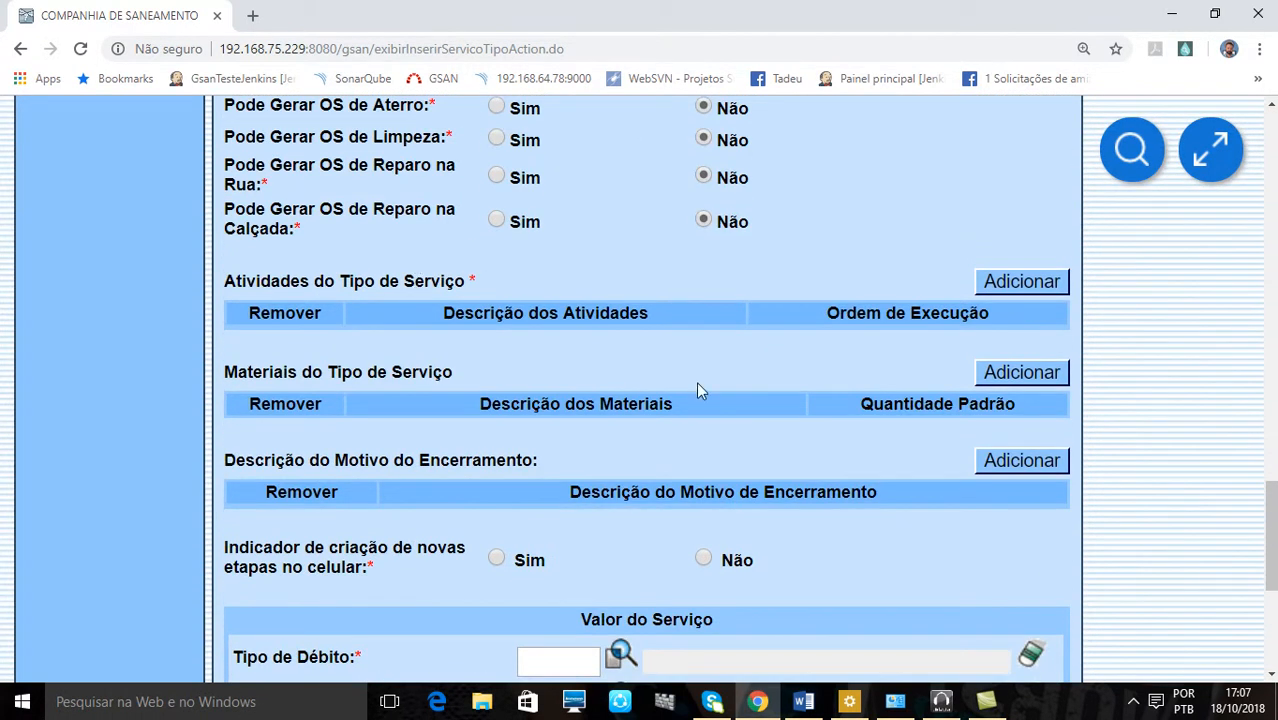
click(995, 284)
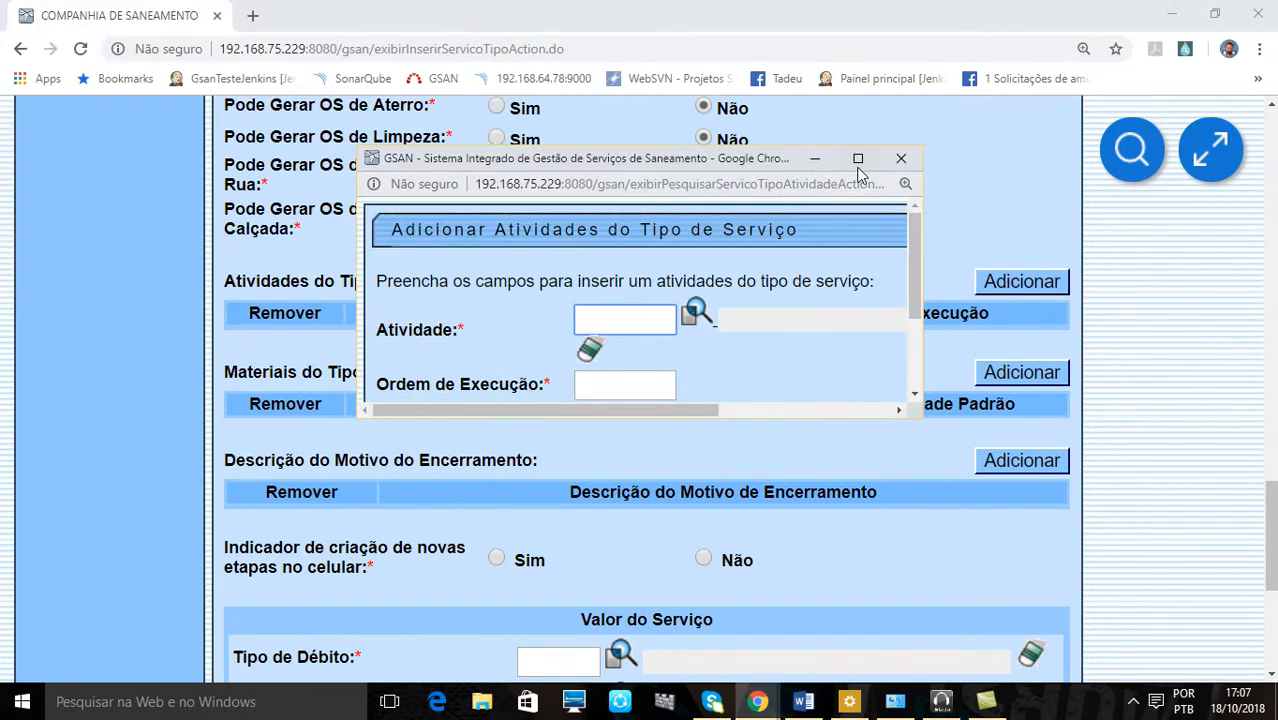
double_click(852, 166)
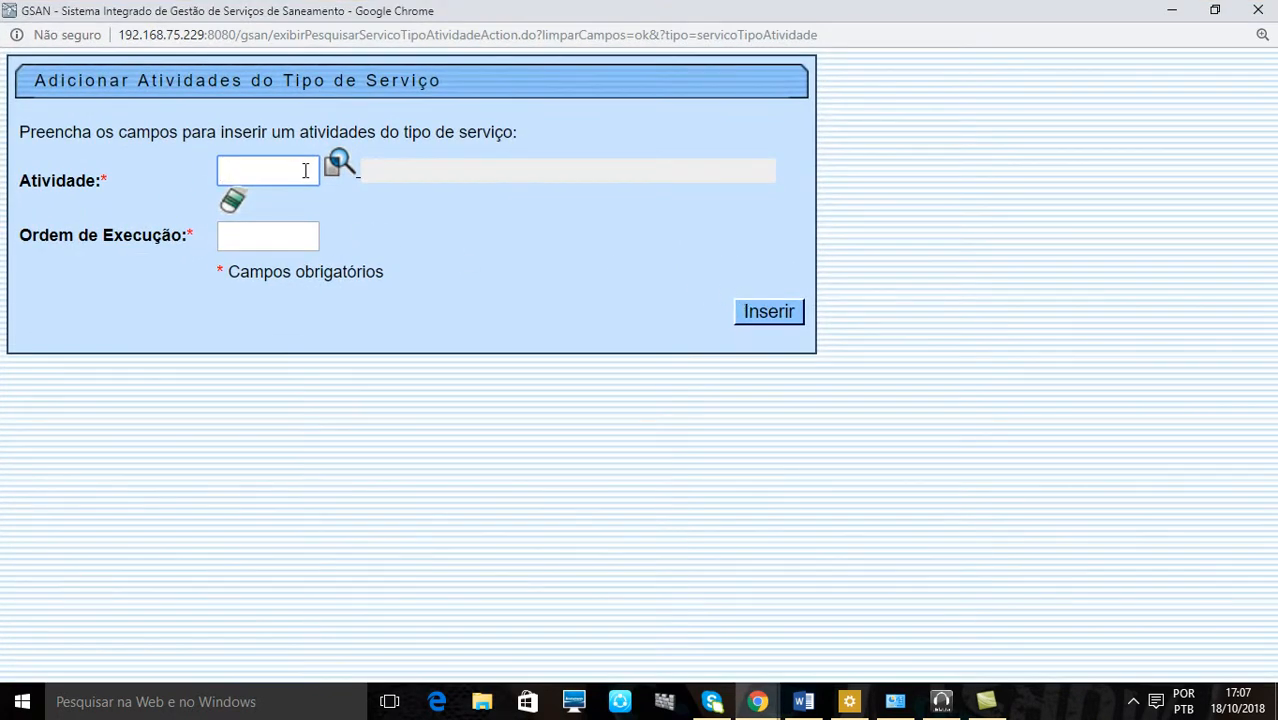
text(1)
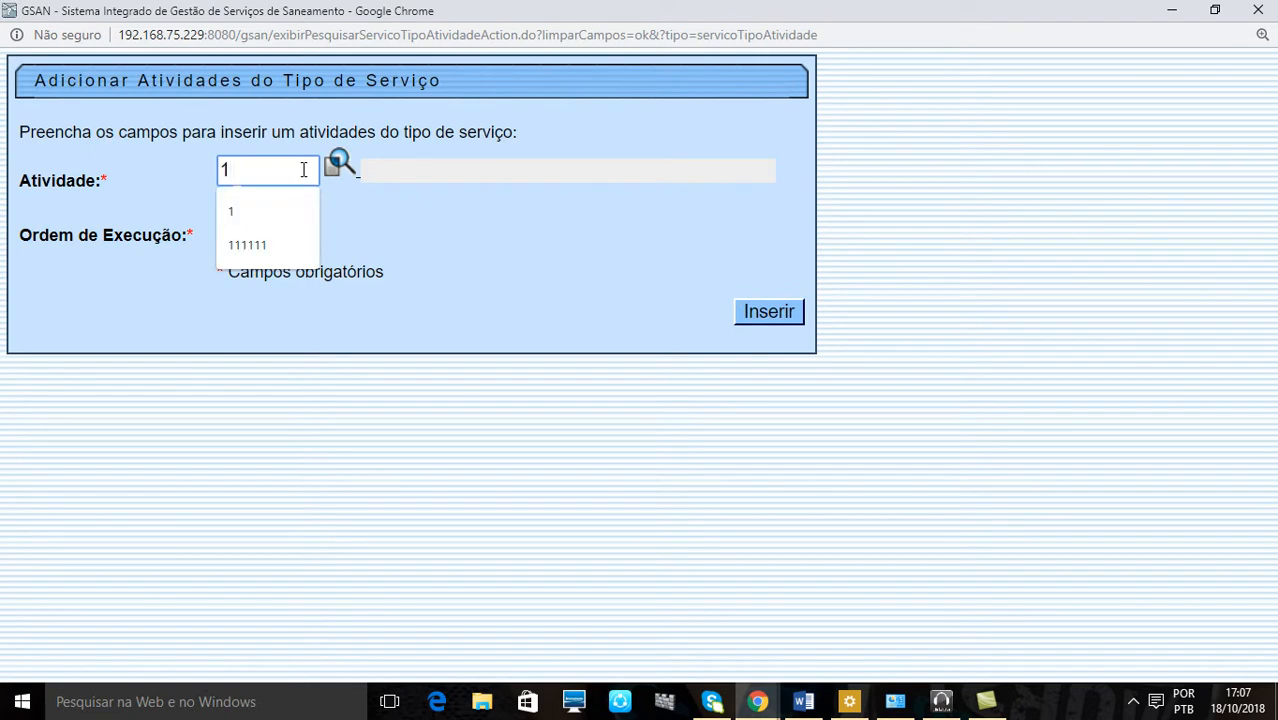
click(334, 201)
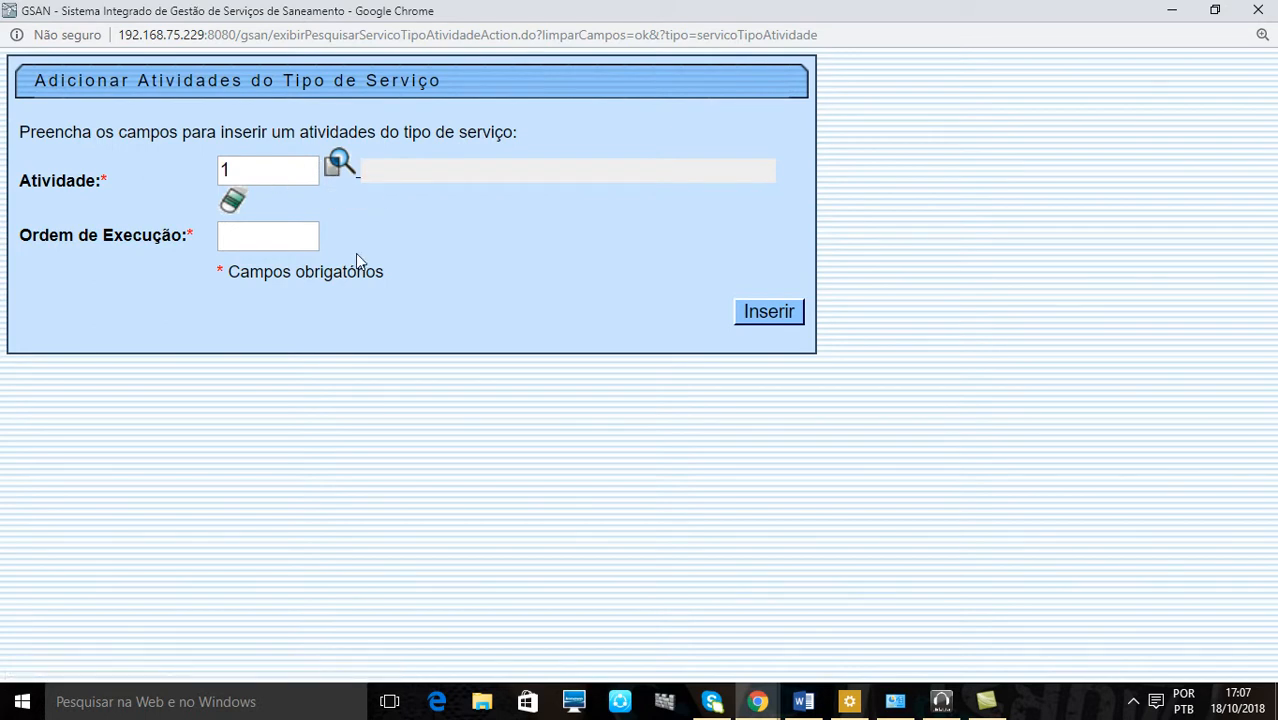
click(240, 167)
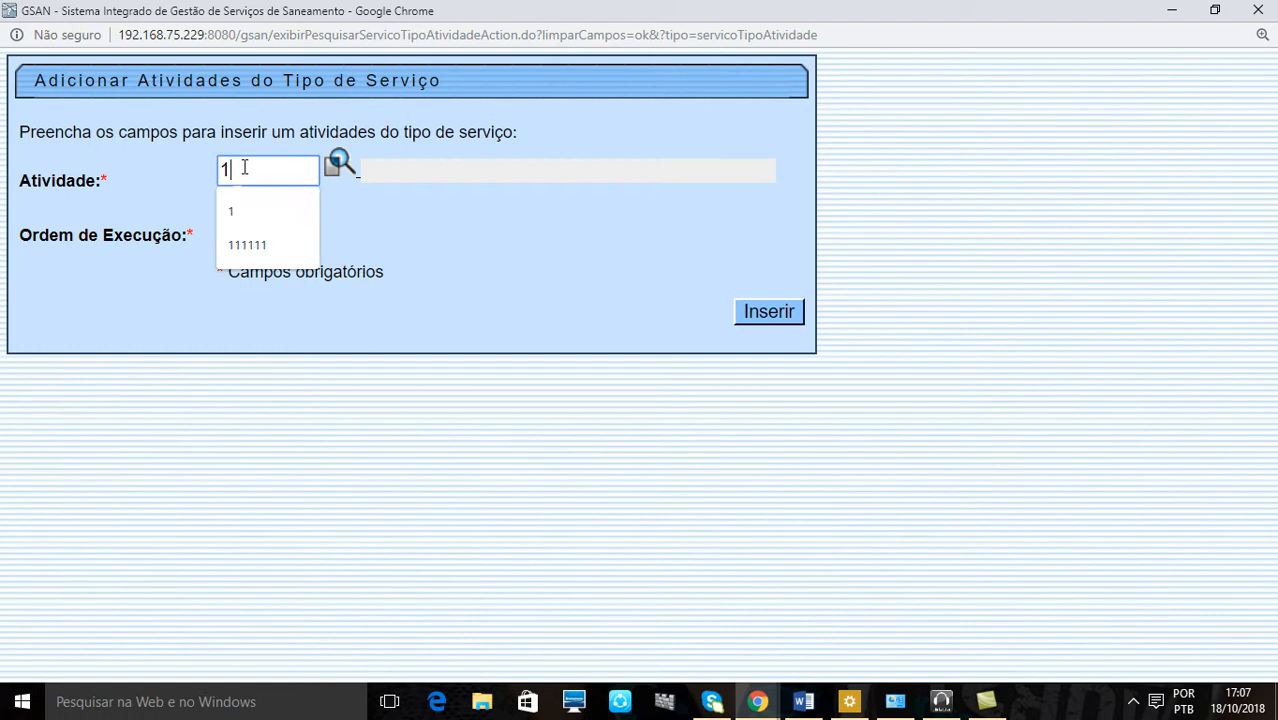
key(Return)
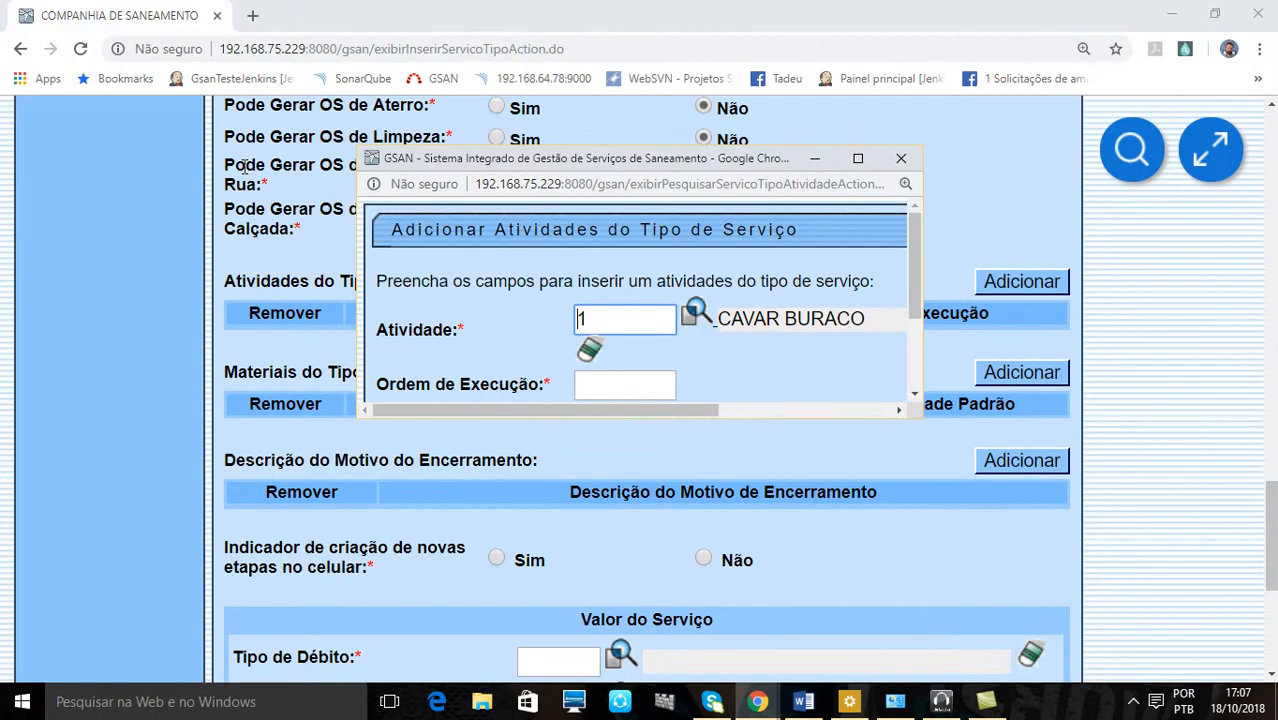
Step: Set Ordem de Execução to 1 for CAVAR BURACO, insert the activity and check it in the form's activities list
click(857, 158)
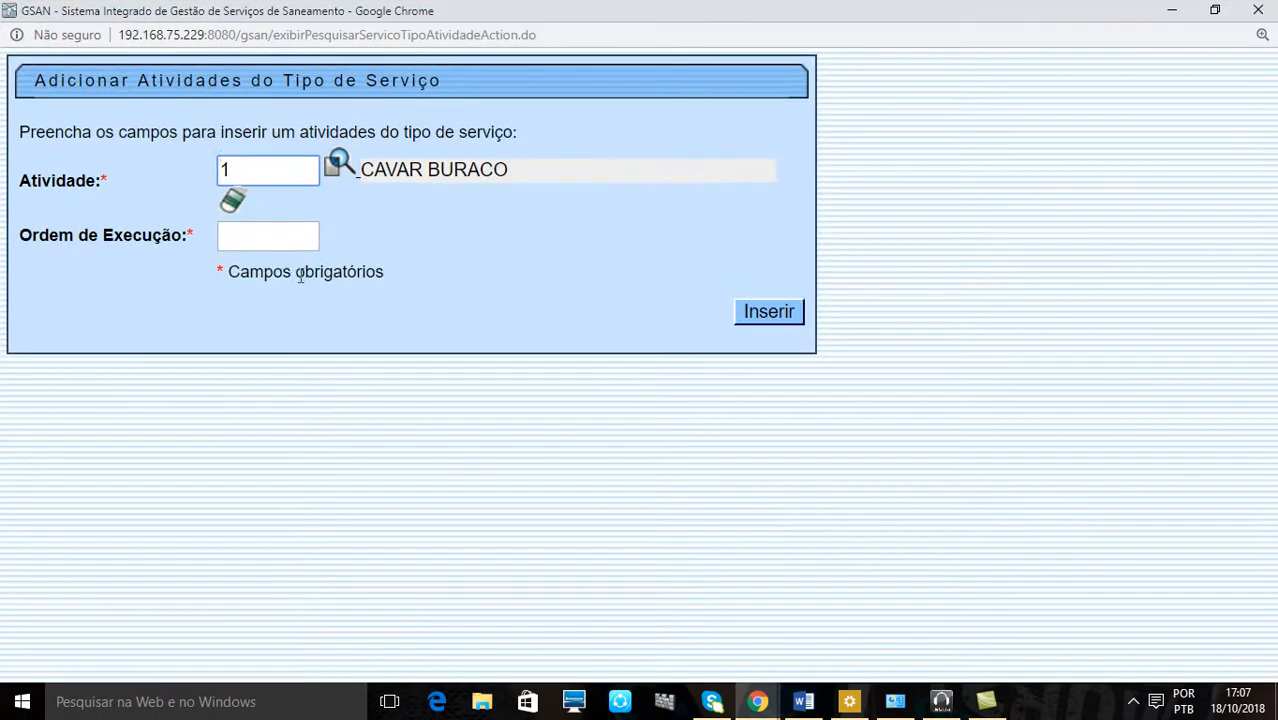
click(284, 237)
text(12)
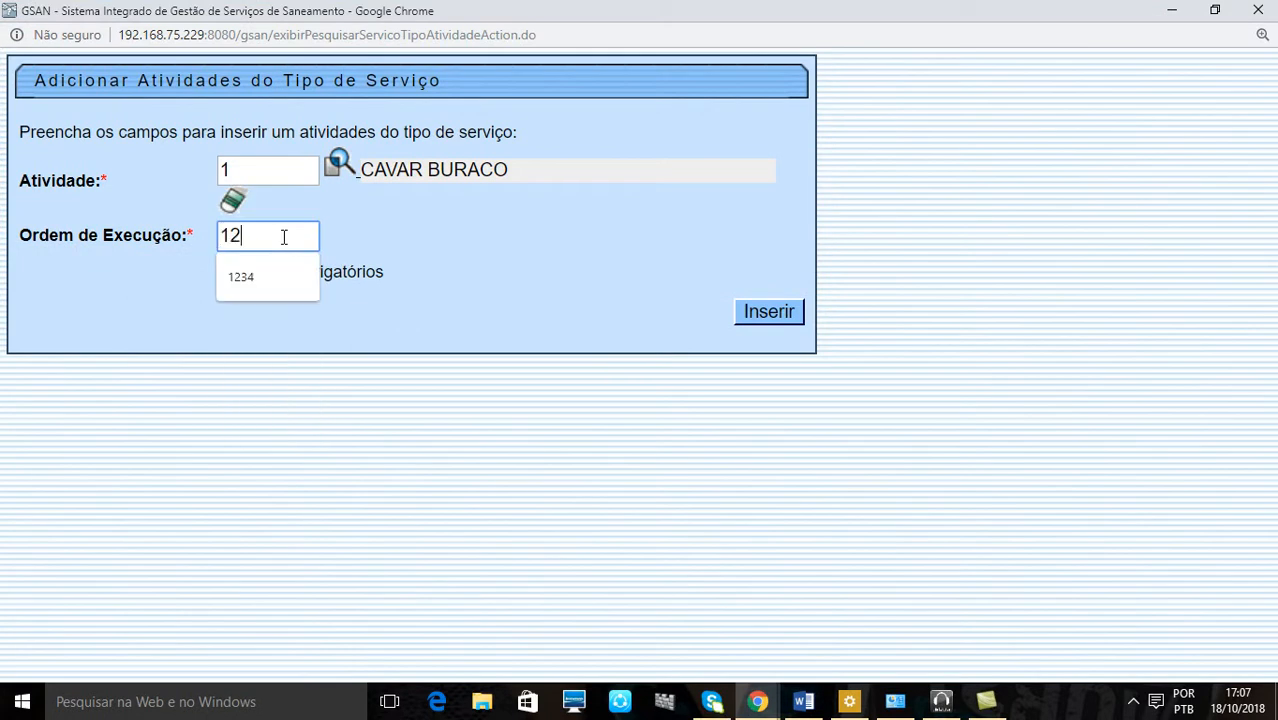
key(BackSpace)
click(415, 239)
drag(50, 234, 173, 237)
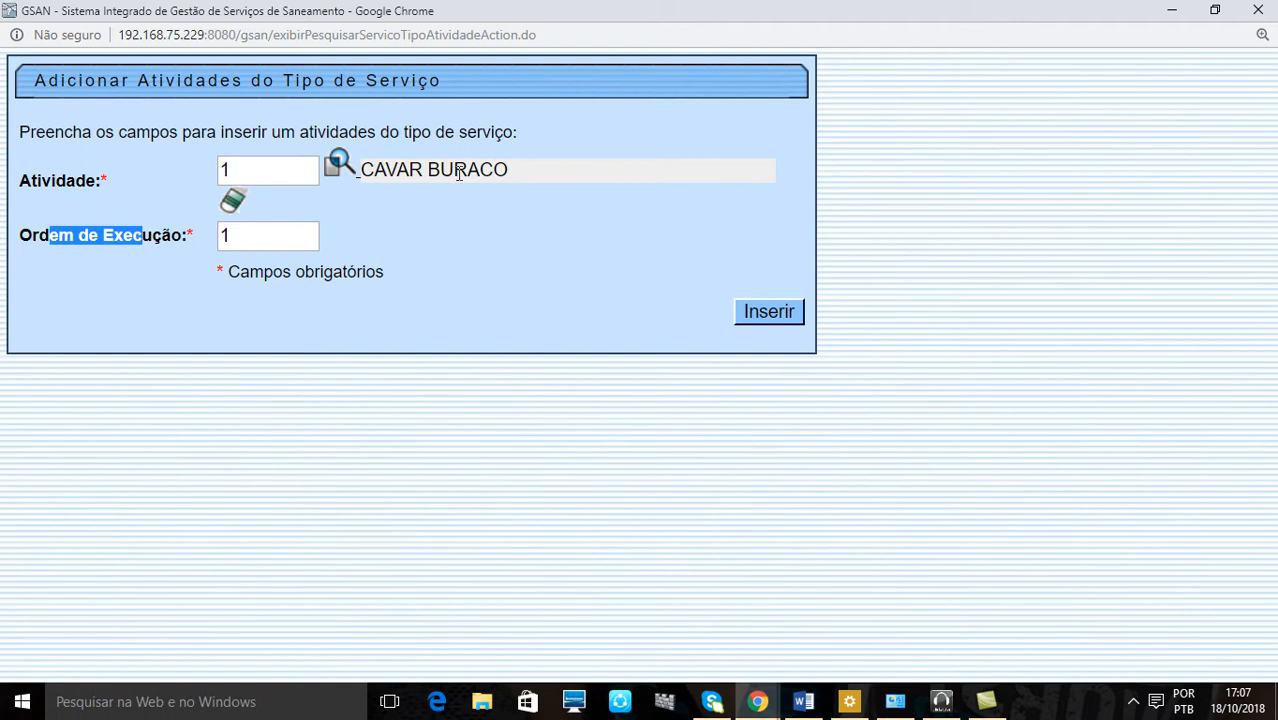
click(486, 249)
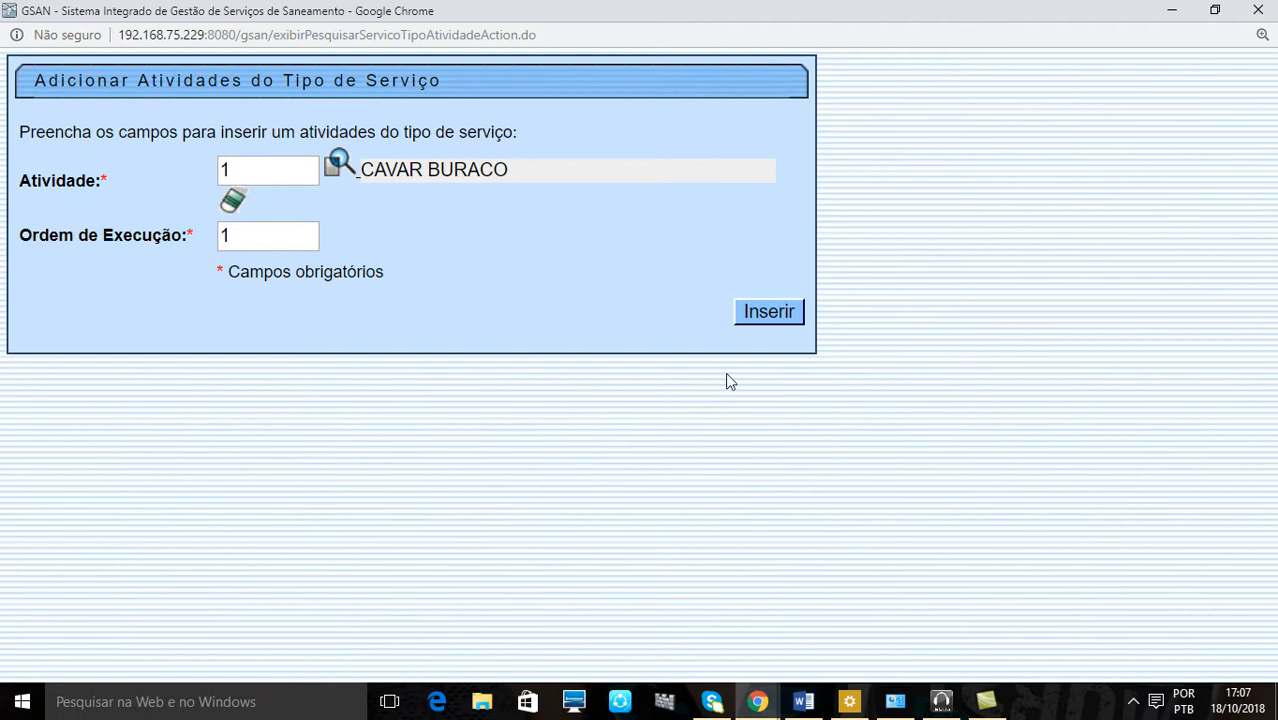
click(752, 311)
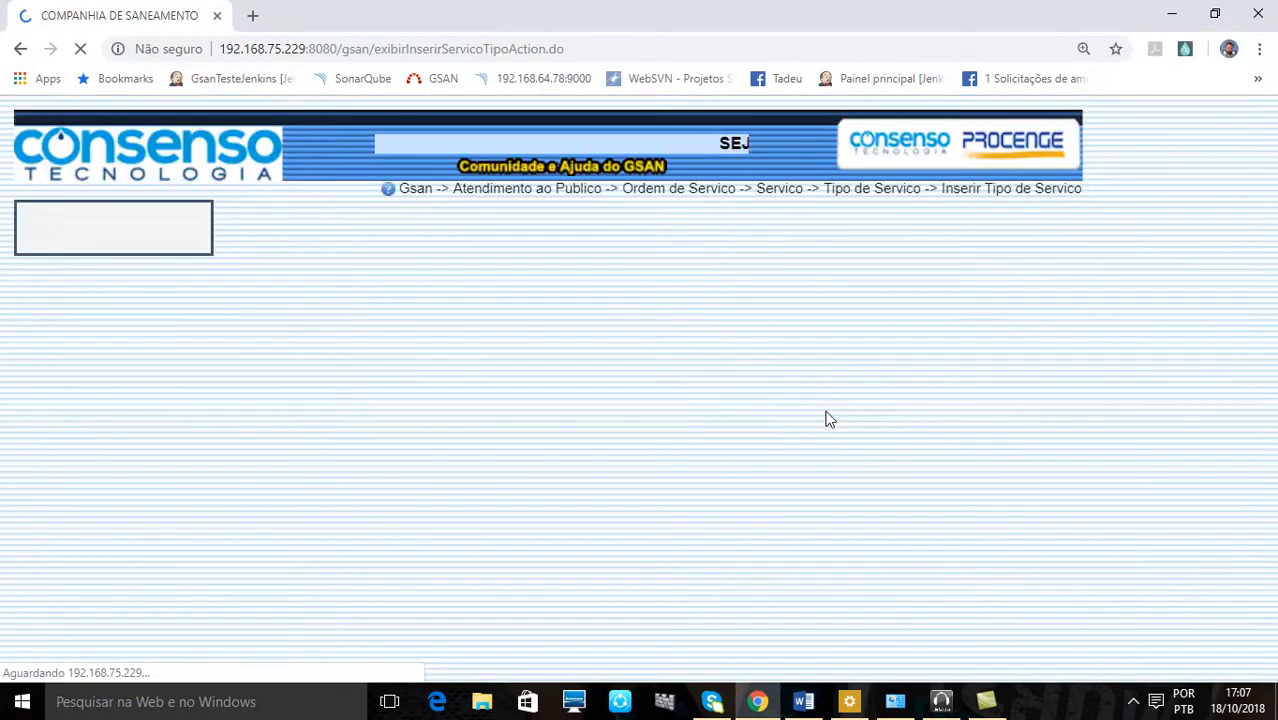
scroll(815, 415, down, 15)
scroll(808, 413, down, 8)
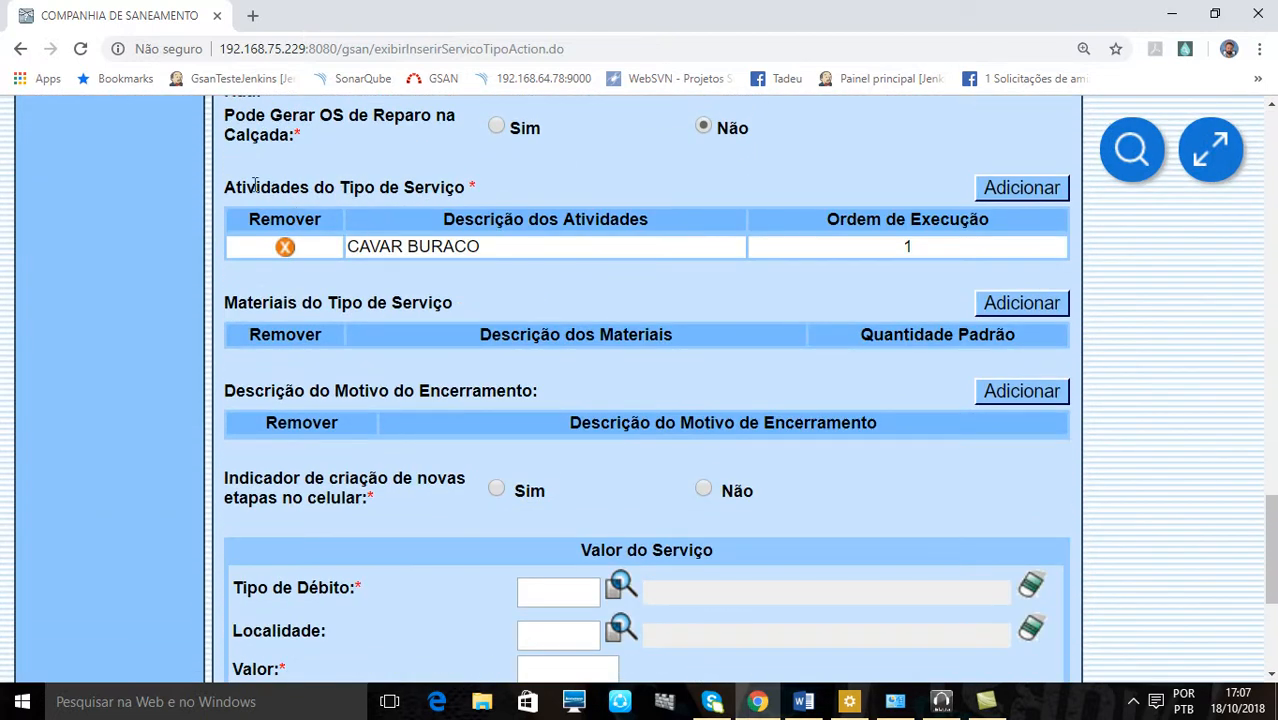
Step: Start adding another entry under Atividades do Tipo de Serviço and look up Atividade code 2, RETIRAR CANO
drag(255, 185, 391, 188)
click(411, 193)
click(1020, 190)
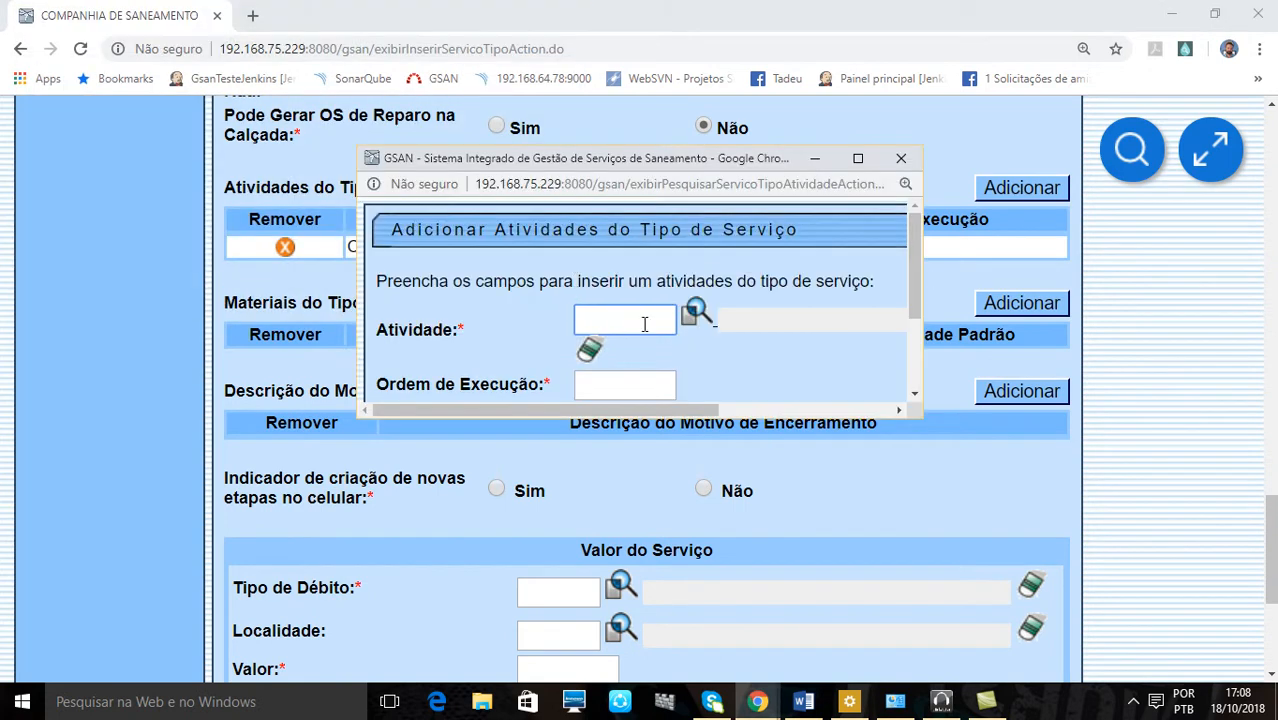
text(2)
click(858, 160)
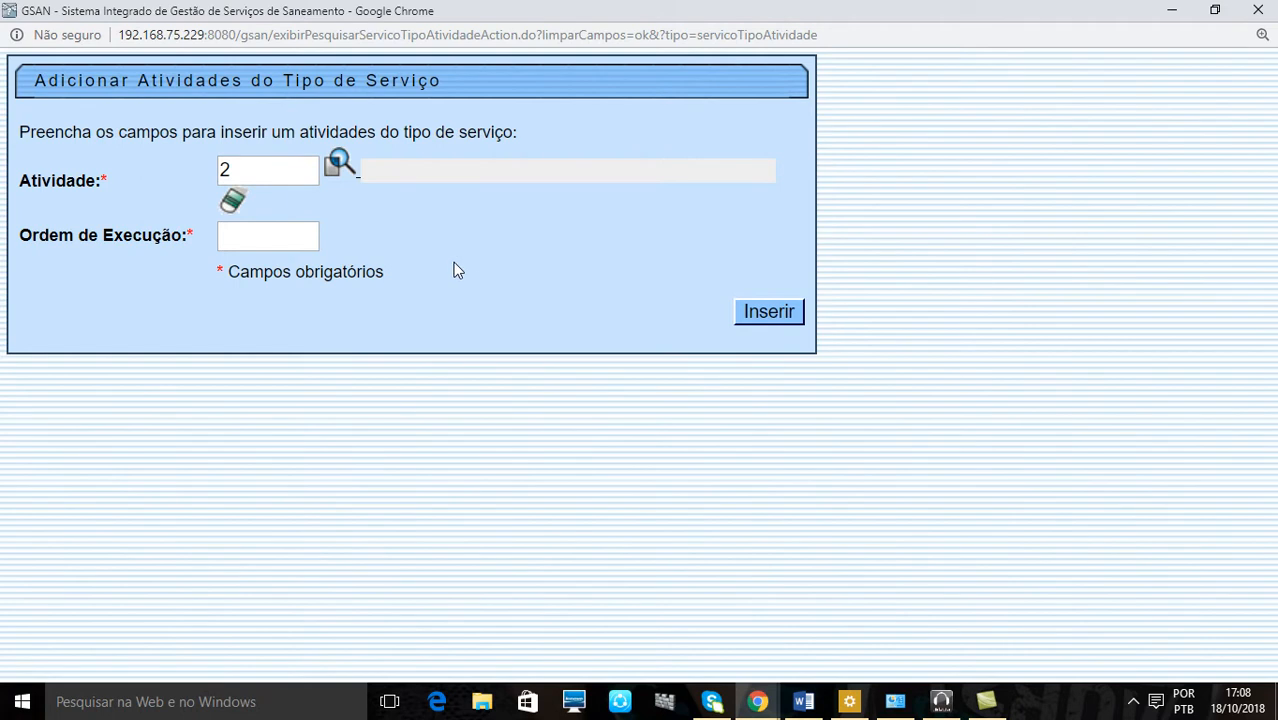
click(268, 171)
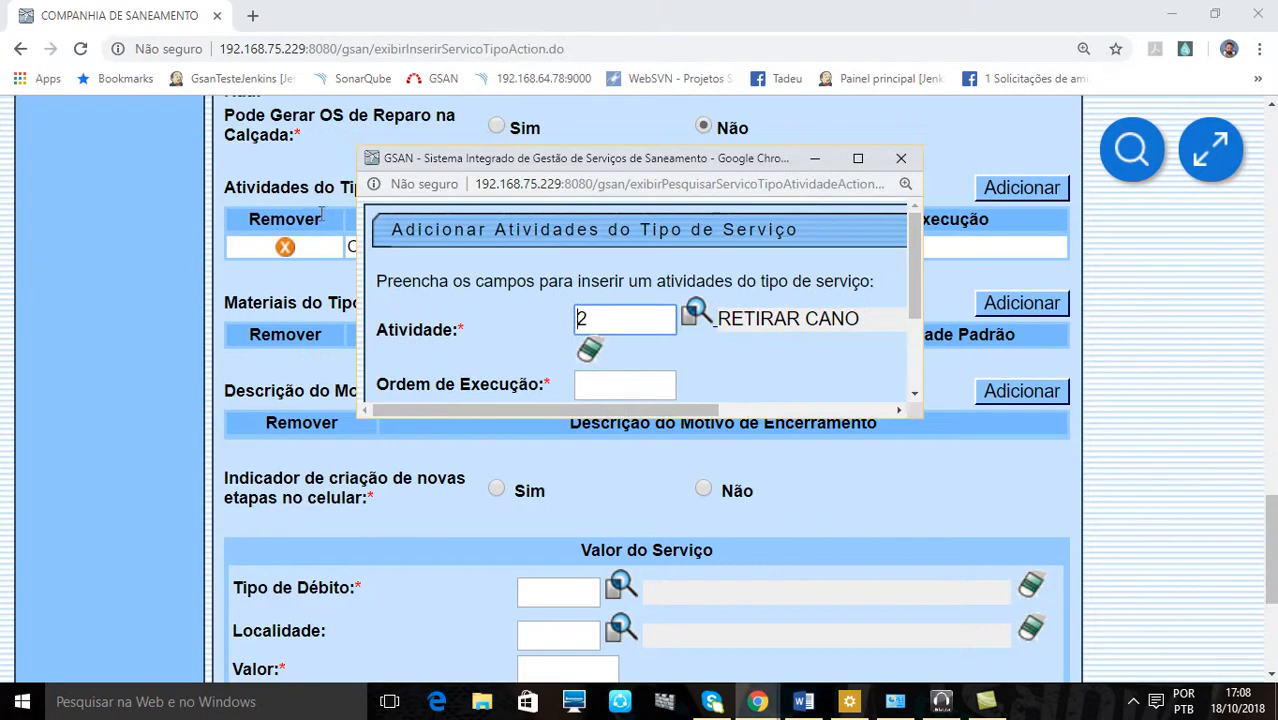
click(857, 158)
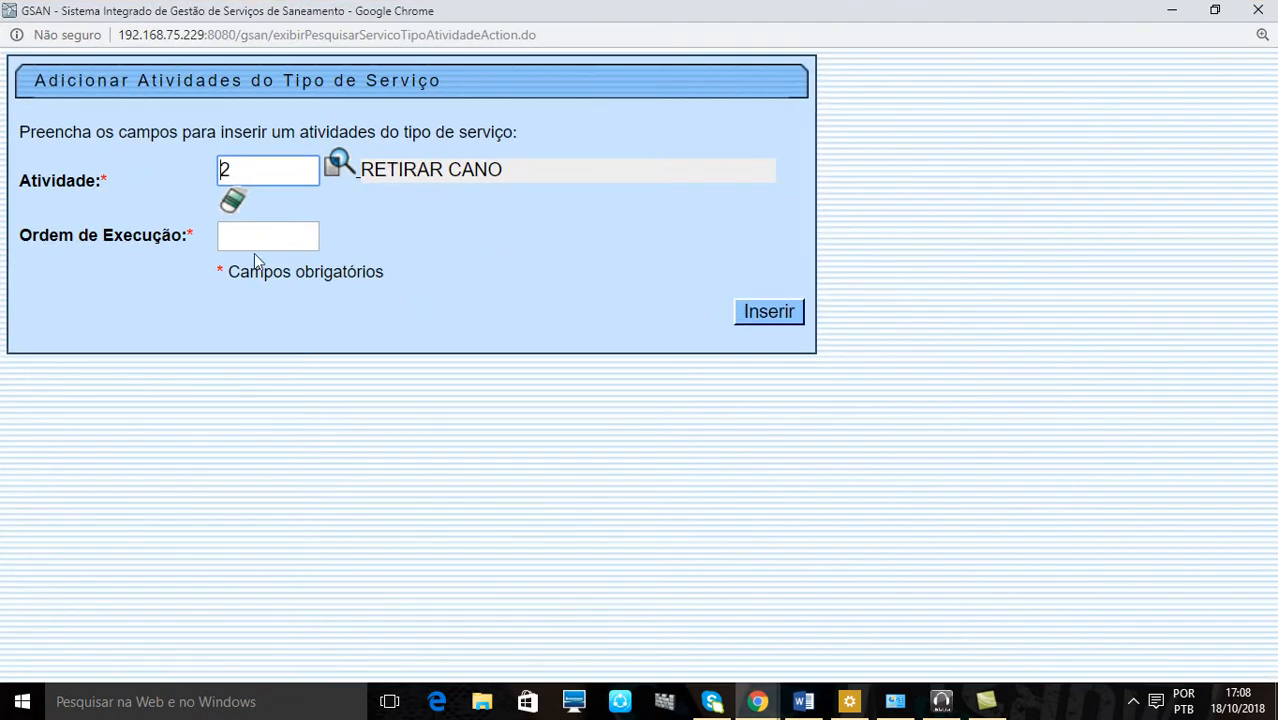
Step: Set Ordem de Execução to 2 for RETIRAR CANO, insert the activity and check it in the form's activities list
click(248, 238)
text(2)
drag(59, 238, 114, 238)
click(758, 312)
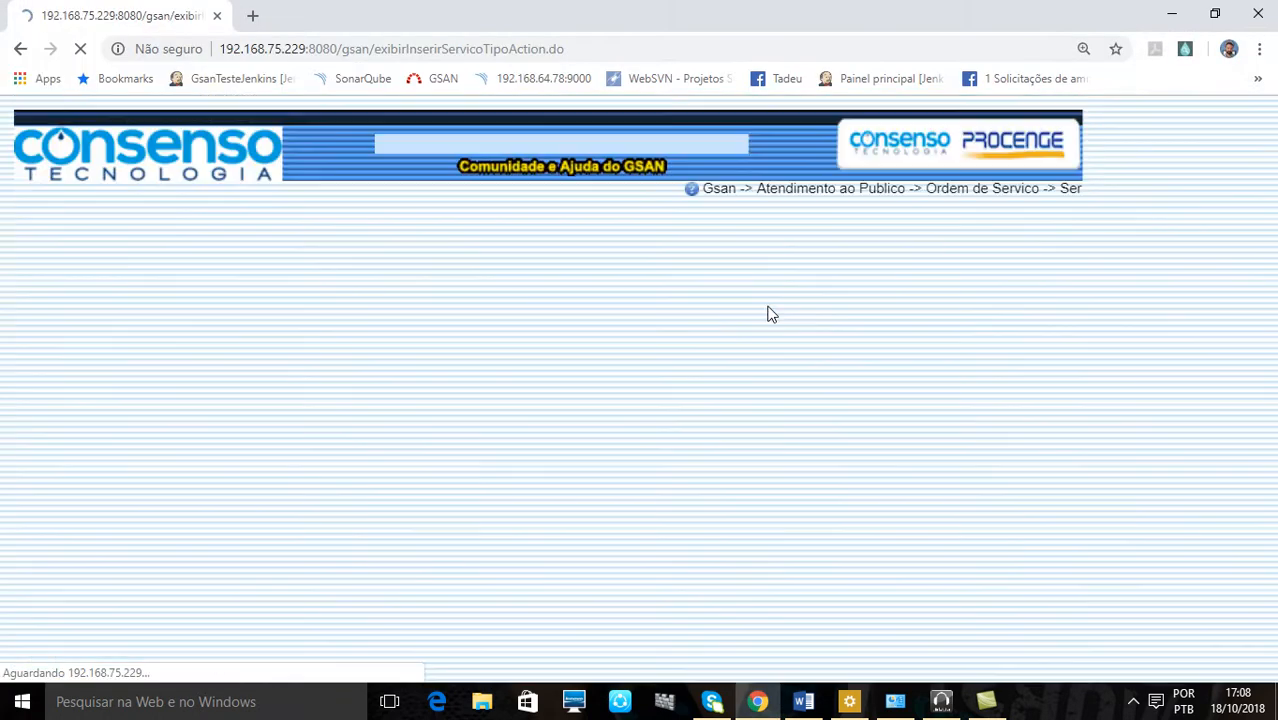
scroll(750, 380, down, 20)
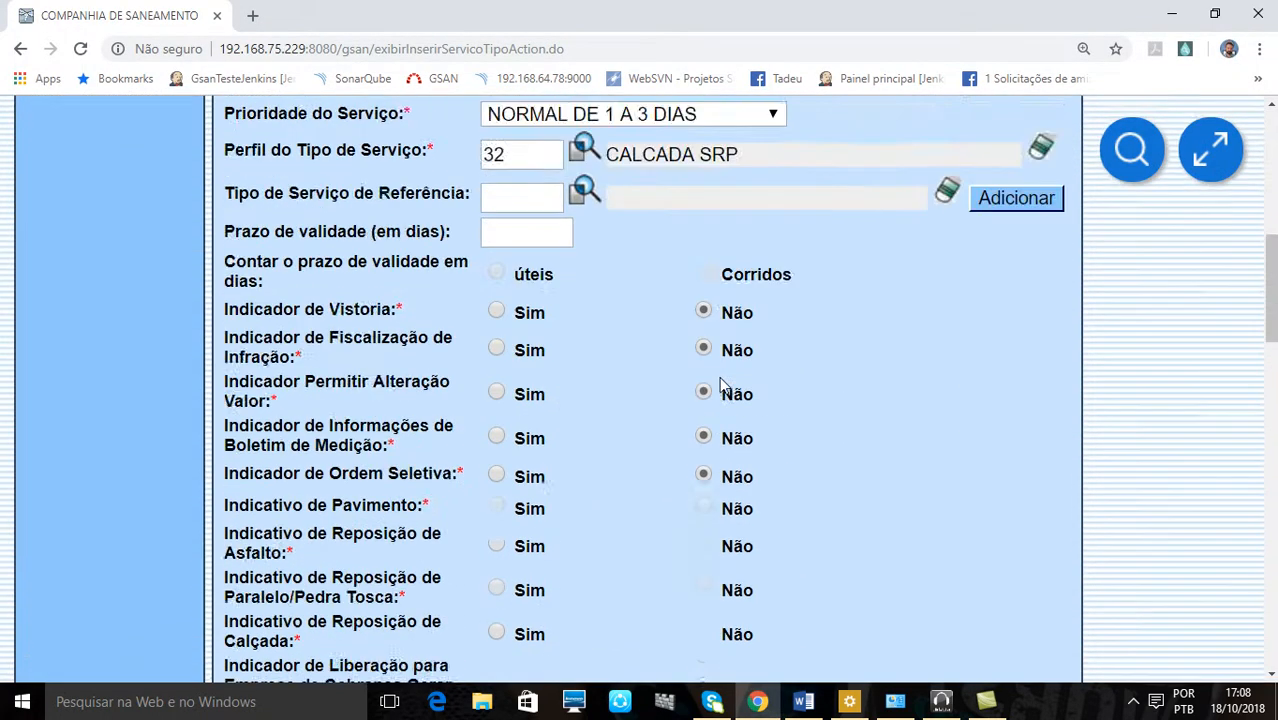
scroll(716, 384, down, 4)
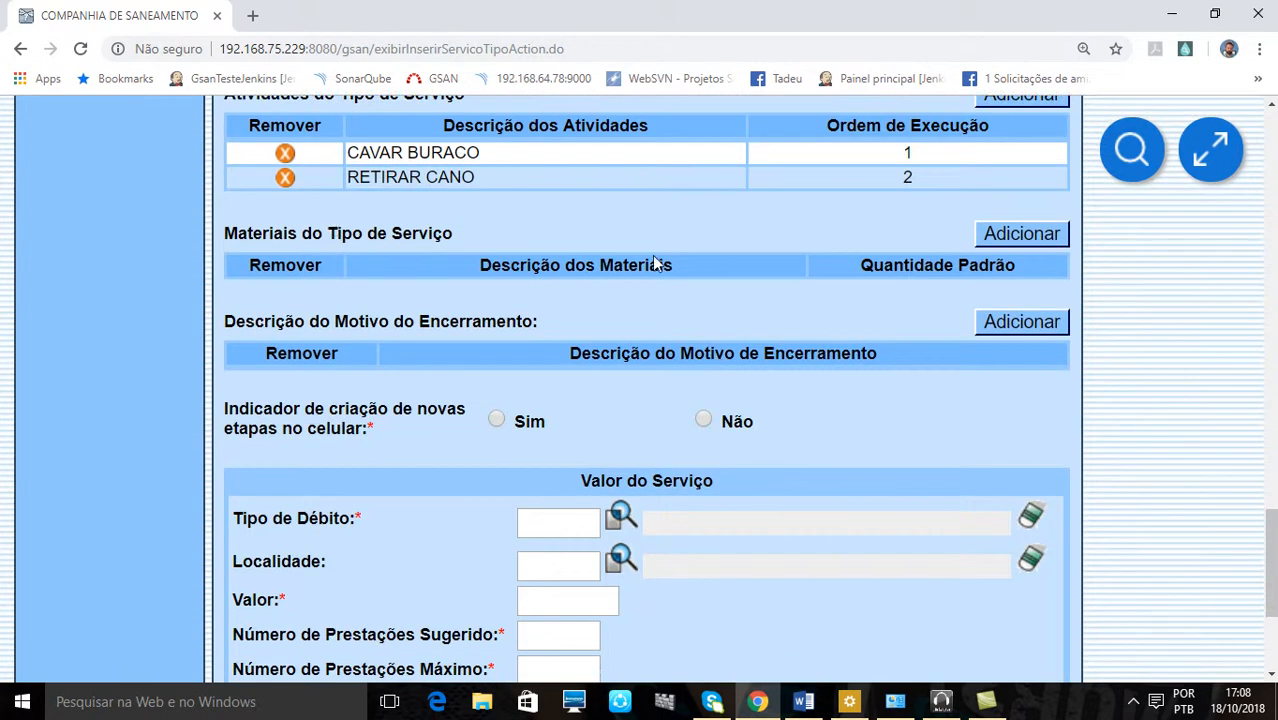
Step: Add Atividade code 3, FECHAR BURACO, to the service type's activities with Ordem de Execução 3
scroll(655, 262, up, 2)
click(1018, 281)
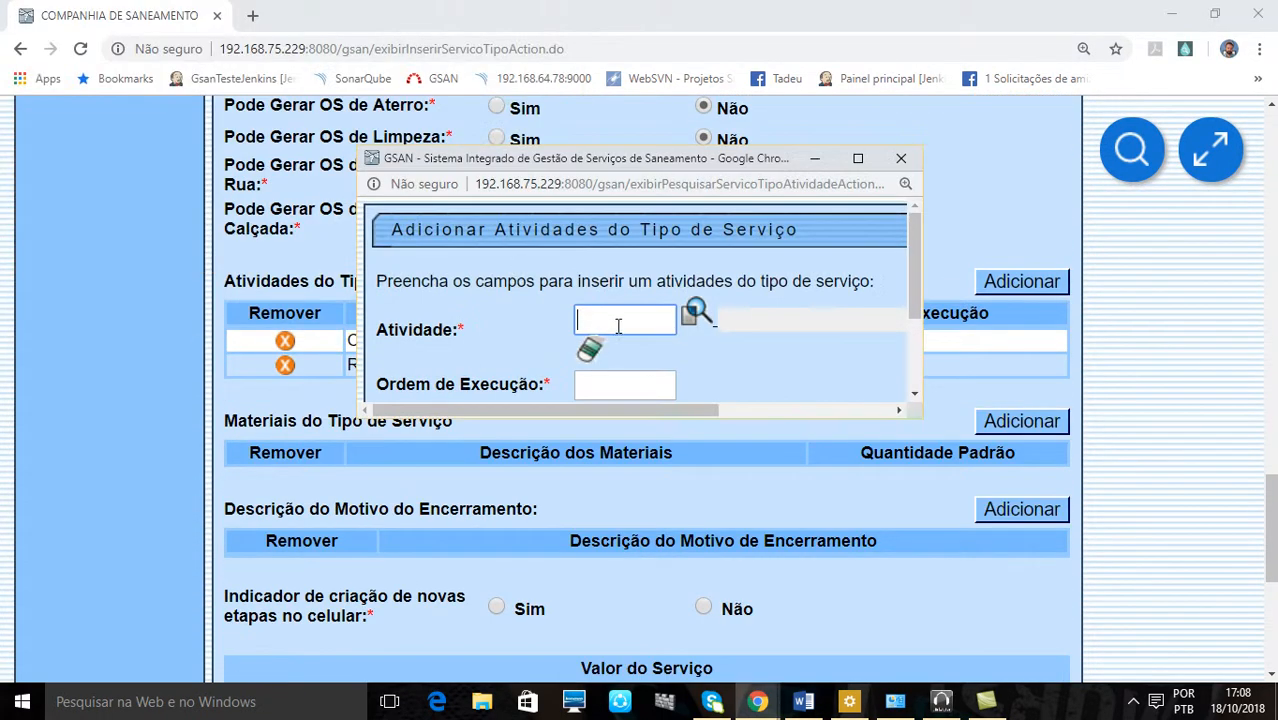
click(618, 322)
text(3)
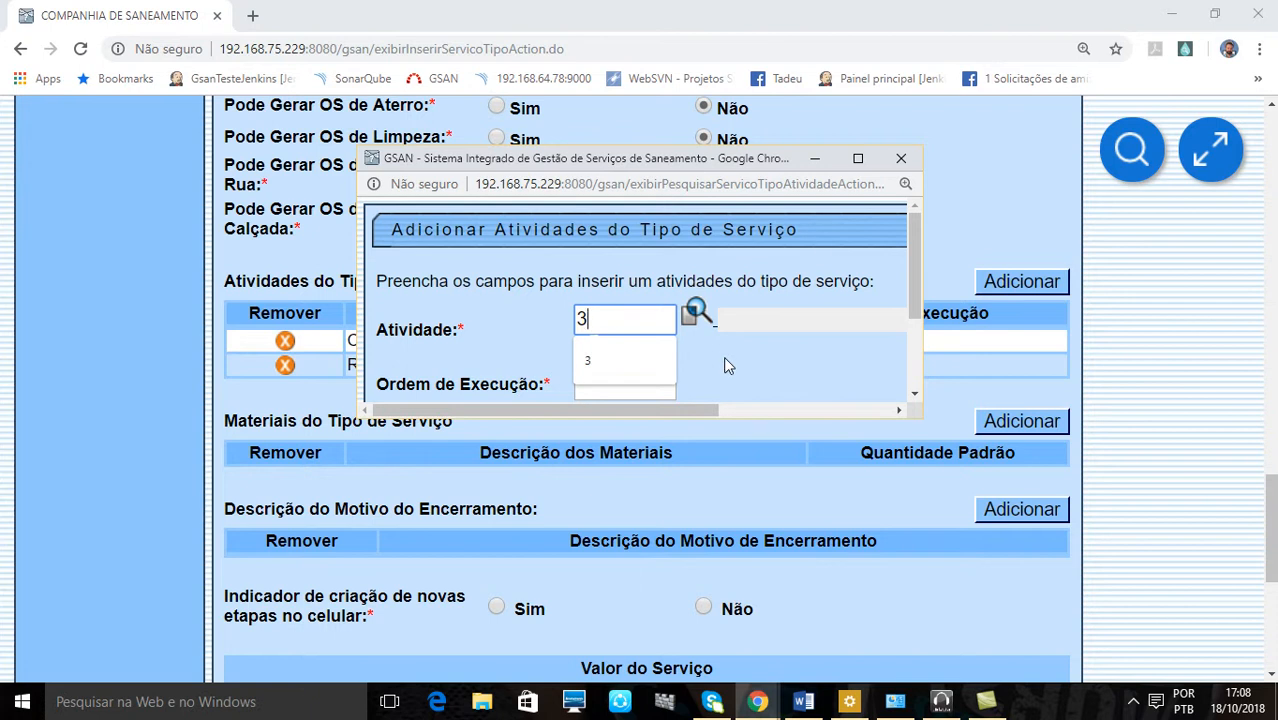
key(Return)
click(857, 158)
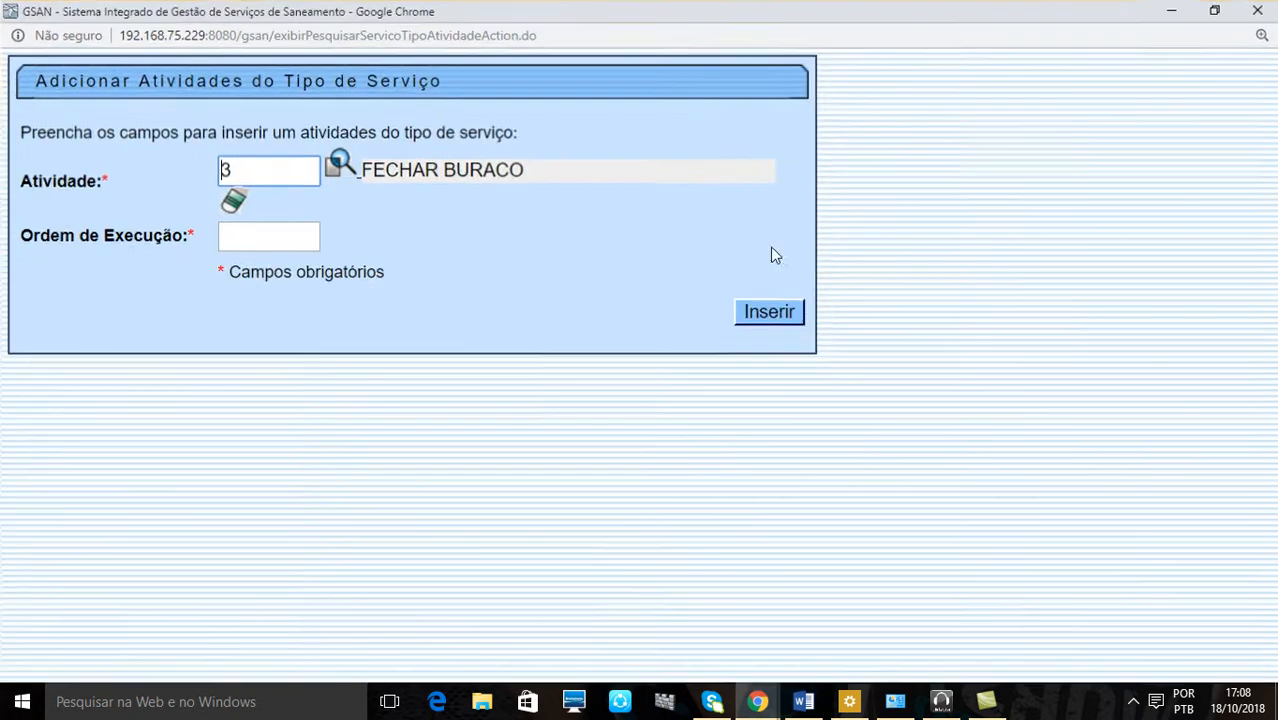
click(291, 244)
text(3)
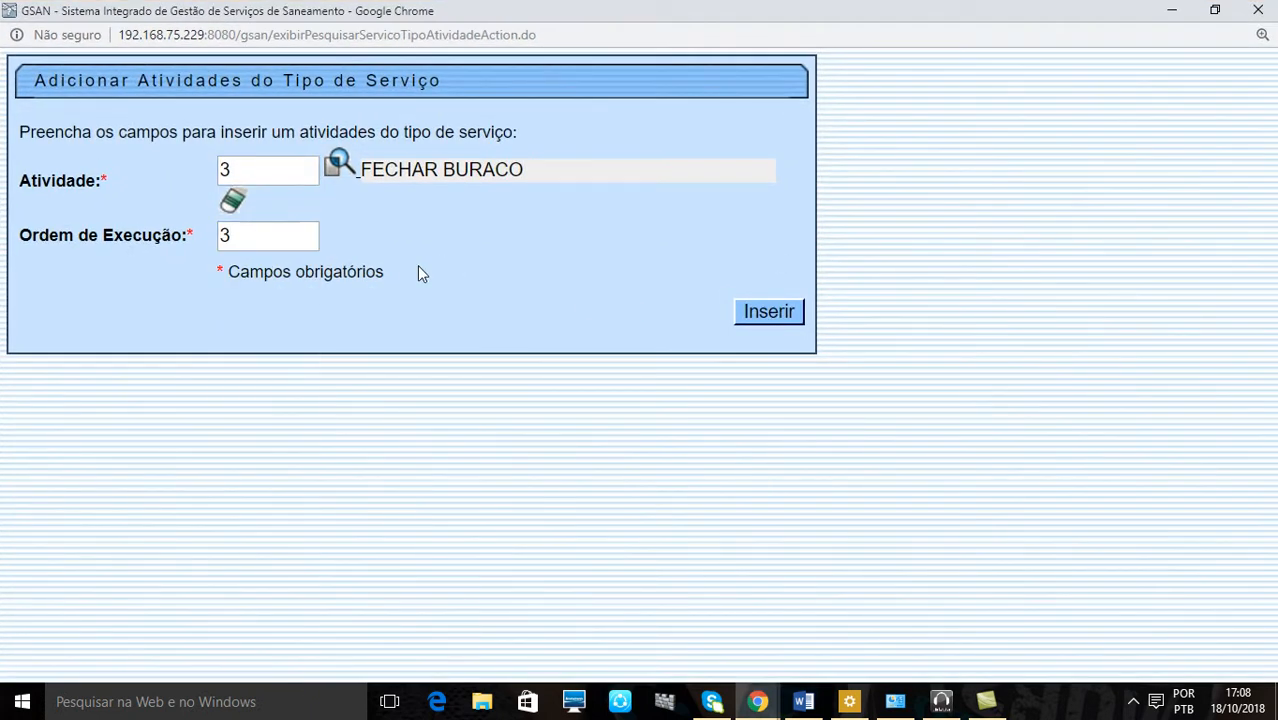
click(752, 310)
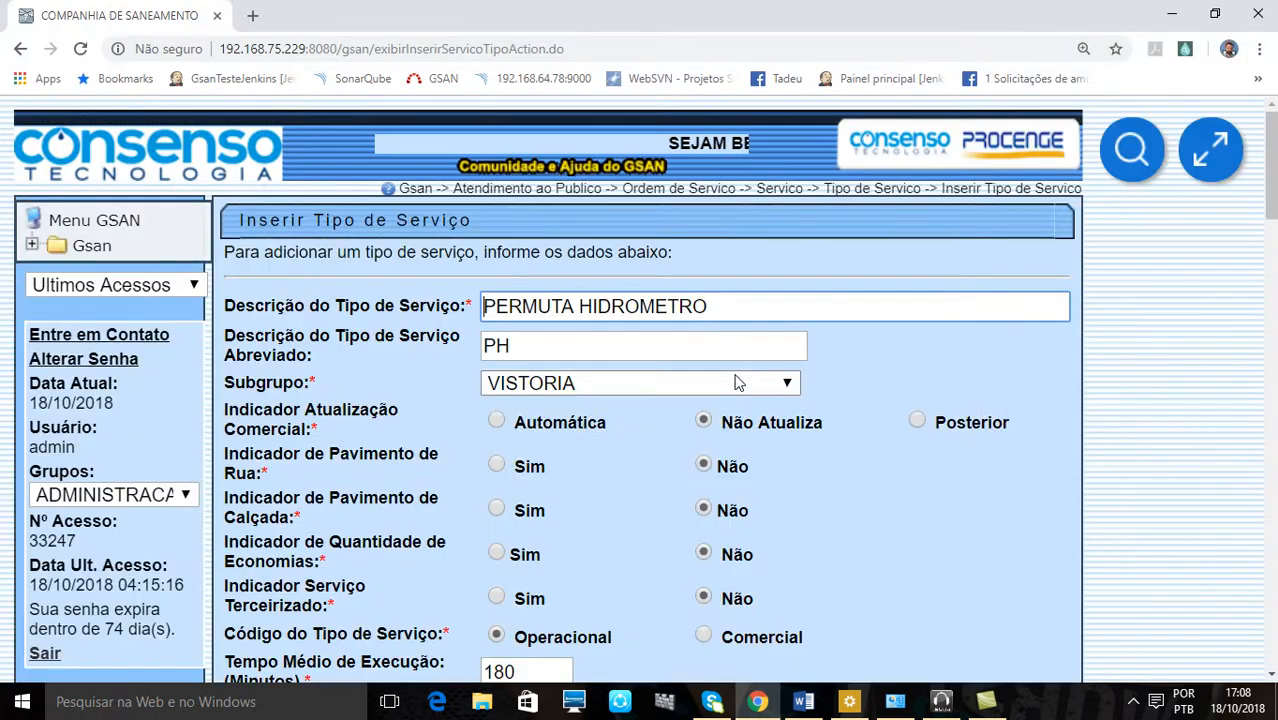
Step: Remove FECHAR BURACO and RETIRAR CANO from the Atividades do Tipo de Serviço list, confirming each removal
scroll(735, 380, down, 15)
scroll(724, 382, down, 5)
scroll(423, 268, up, 2)
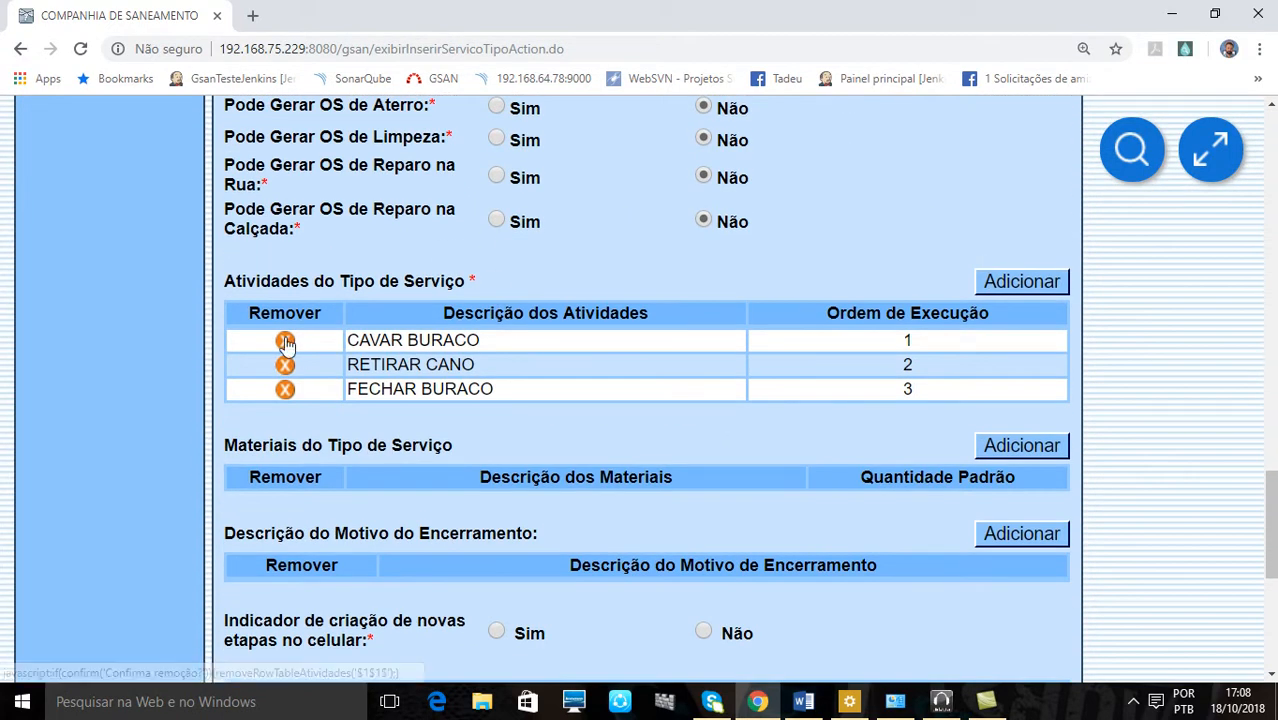
click(284, 395)
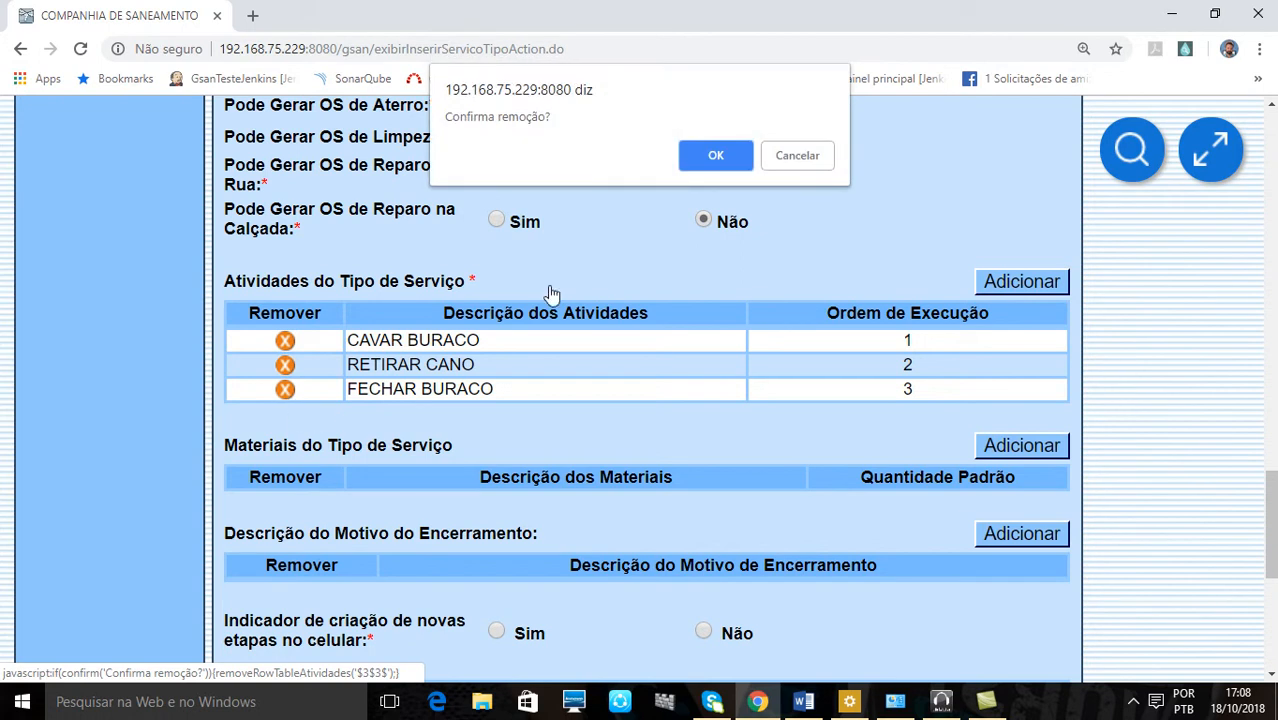
click(716, 157)
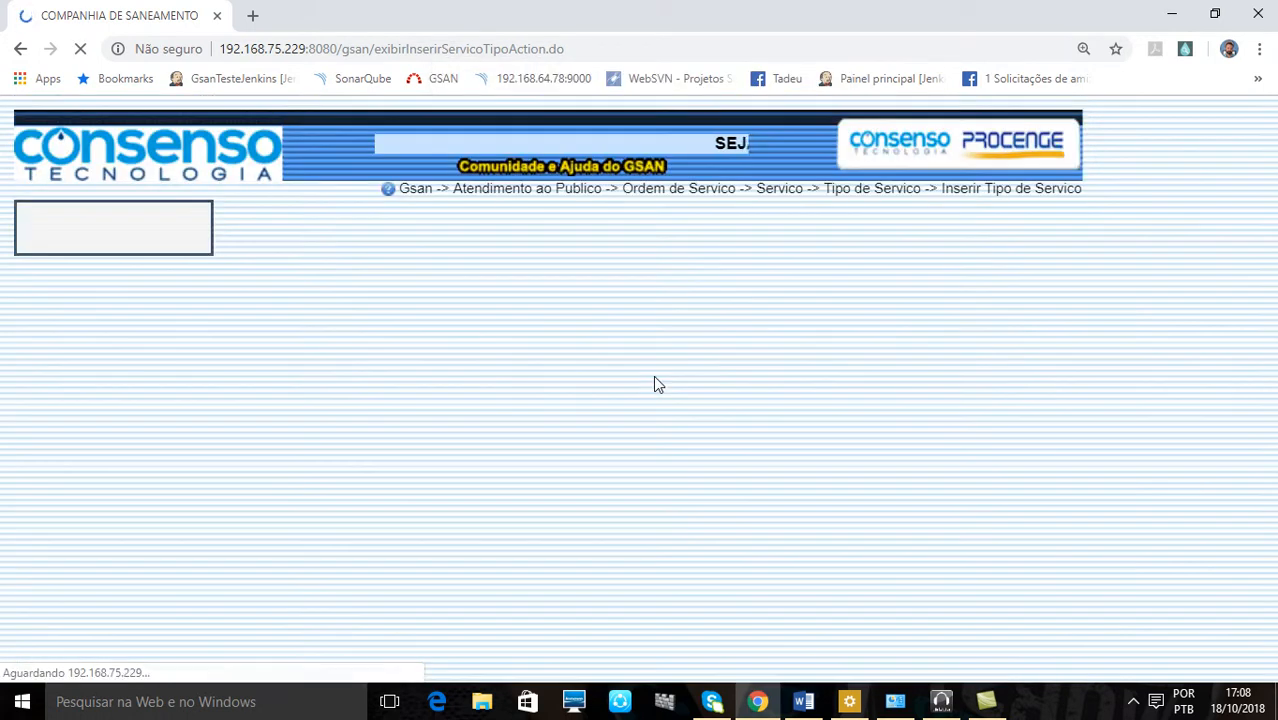
scroll(595, 450, down, 15)
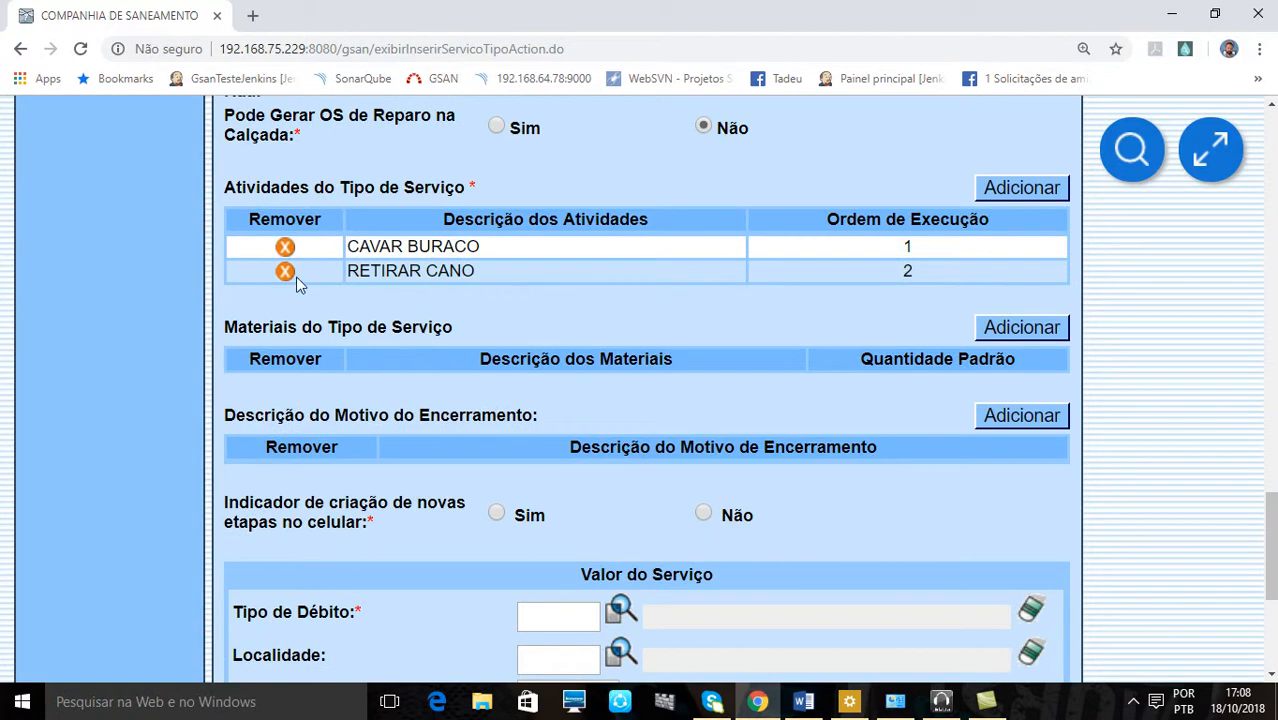
click(287, 274)
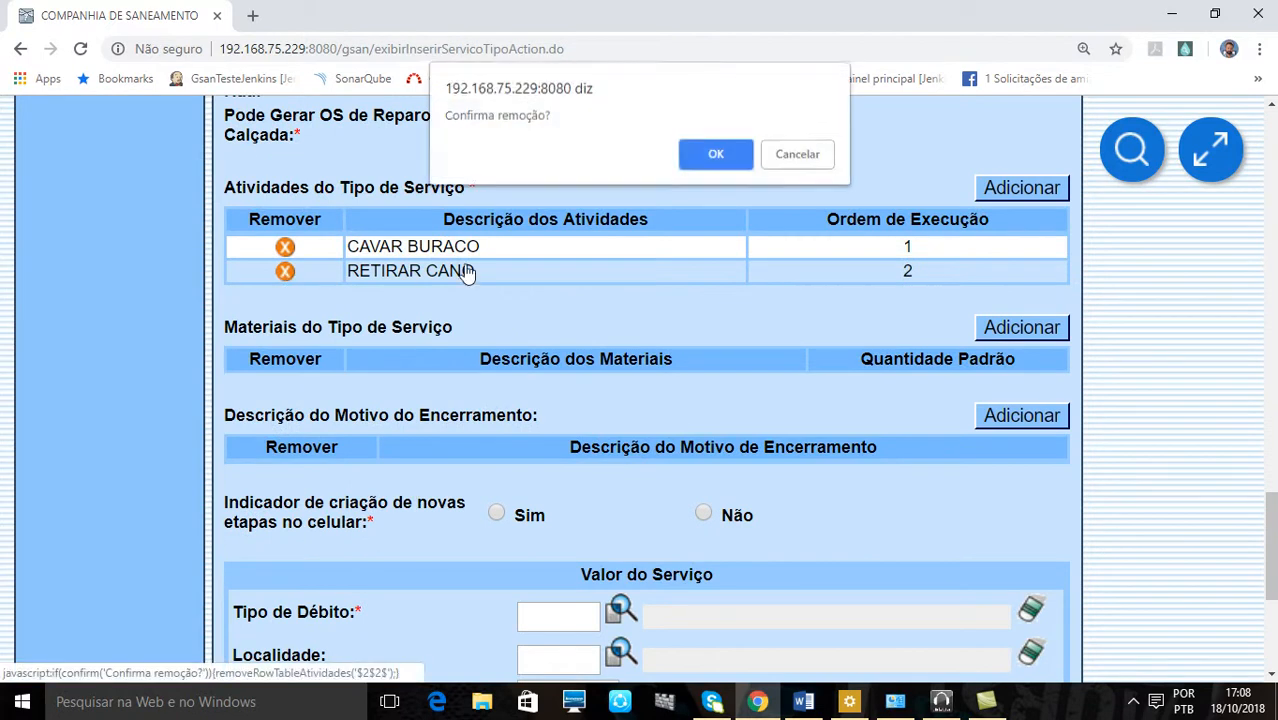
click(690, 156)
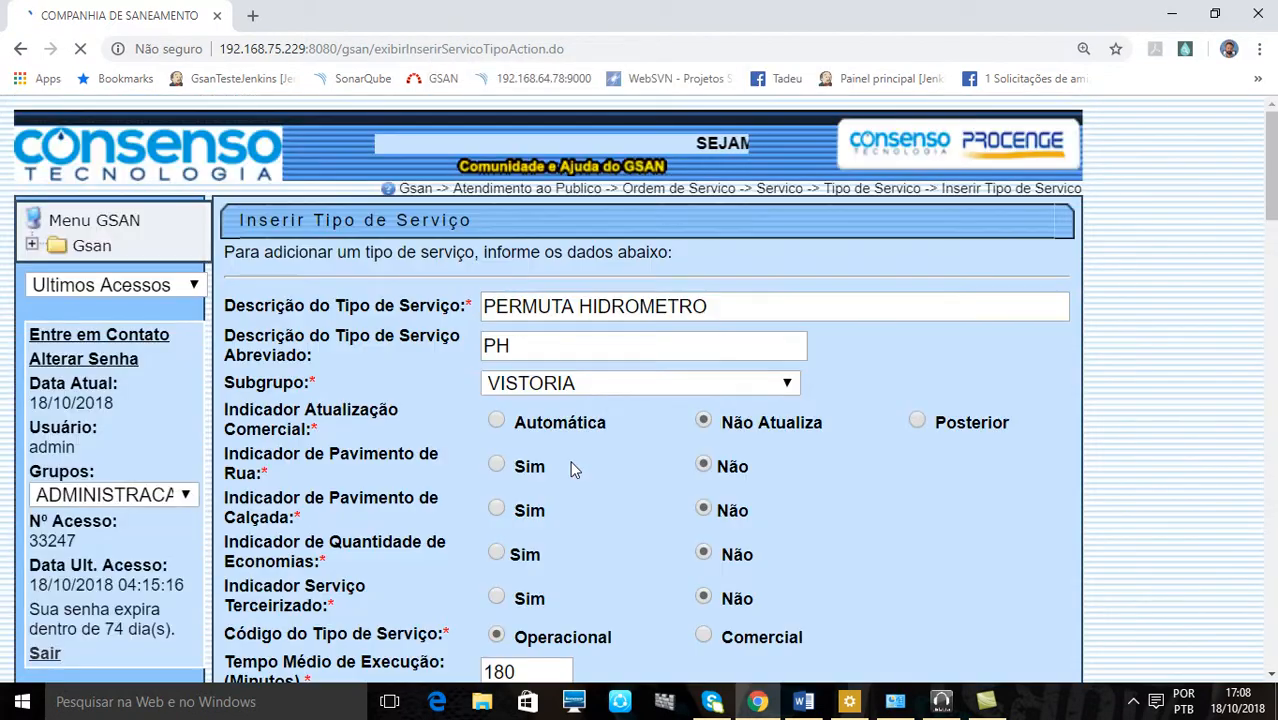
Step: Remove the CAVAR BURACO activity from the Atividades do Tipo de Serviço list and confirm the removal
scroll(570, 460, down, 10)
scroll(565, 450, down, 8)
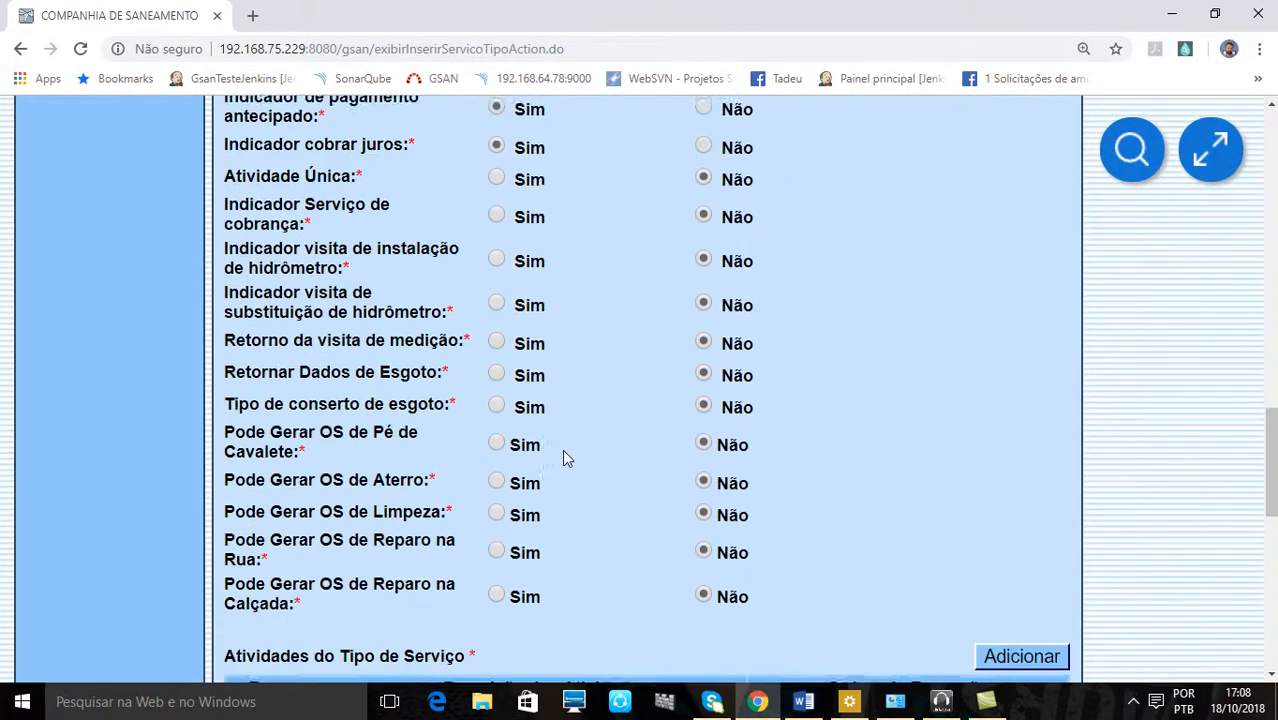
click(284, 434)
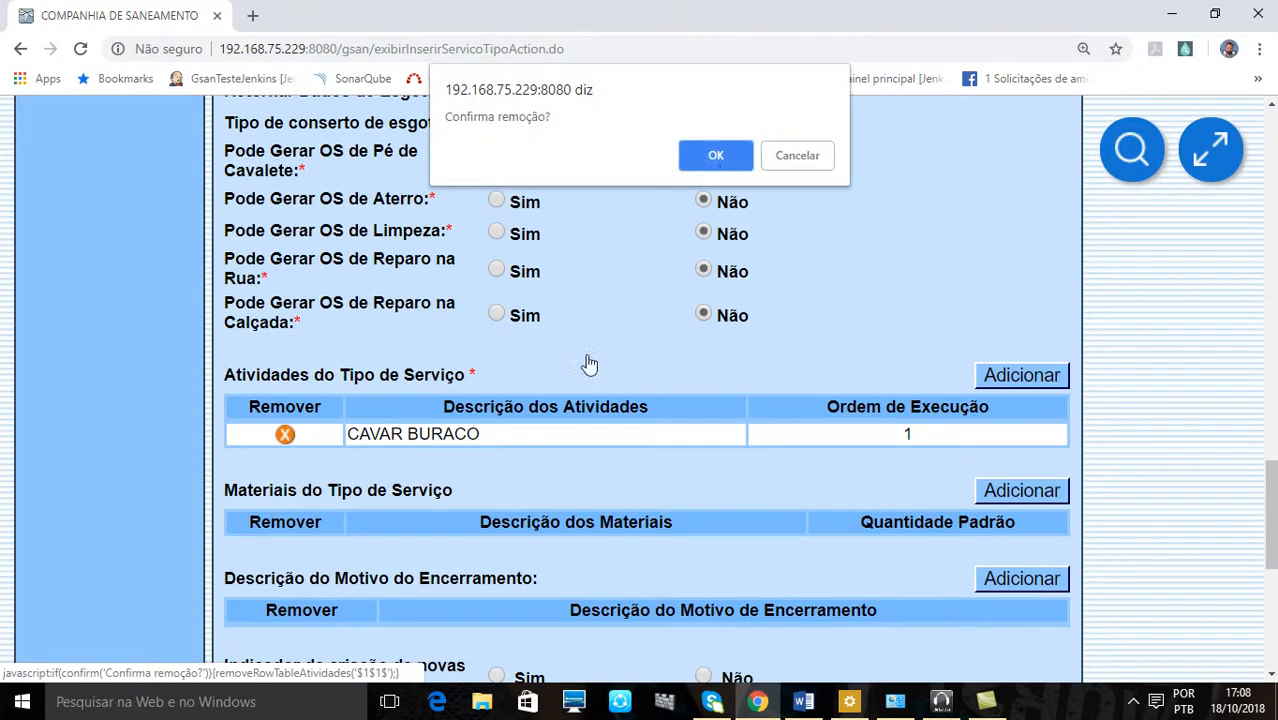
click(715, 158)
Step: Set the Atividade Única indicator to Sim
scroll(742, 448, down, 15)
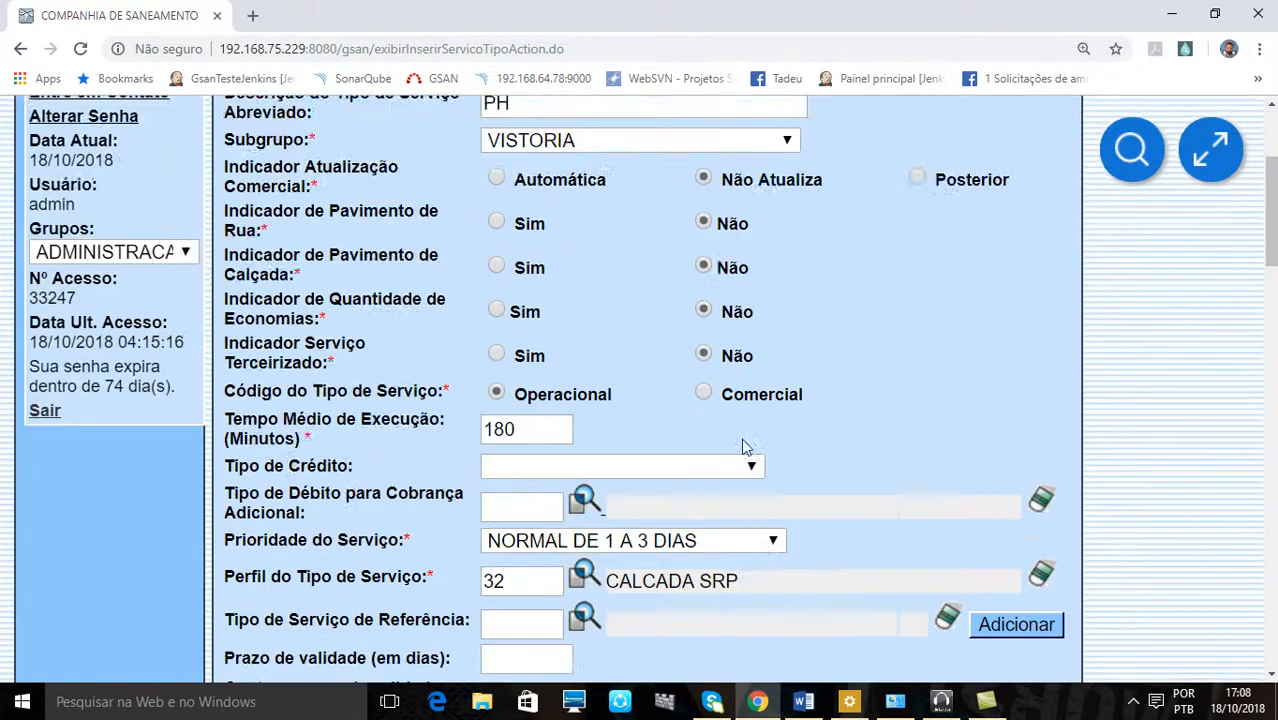
scroll(732, 455, down, 4)
scroll(725, 450, up, 7)
click(497, 366)
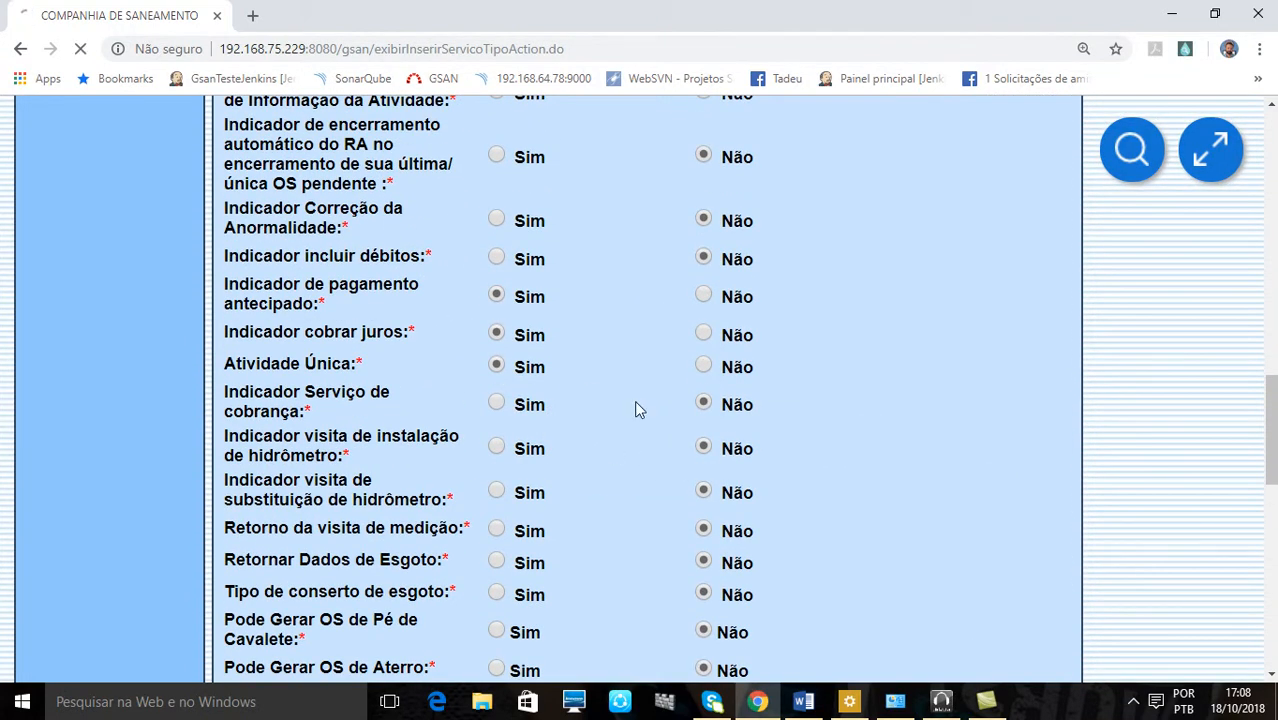
Step: Start adding an entry under Materiais do Tipo de Serviço and open the material search for its Material field
scroll(687, 451, down, 15)
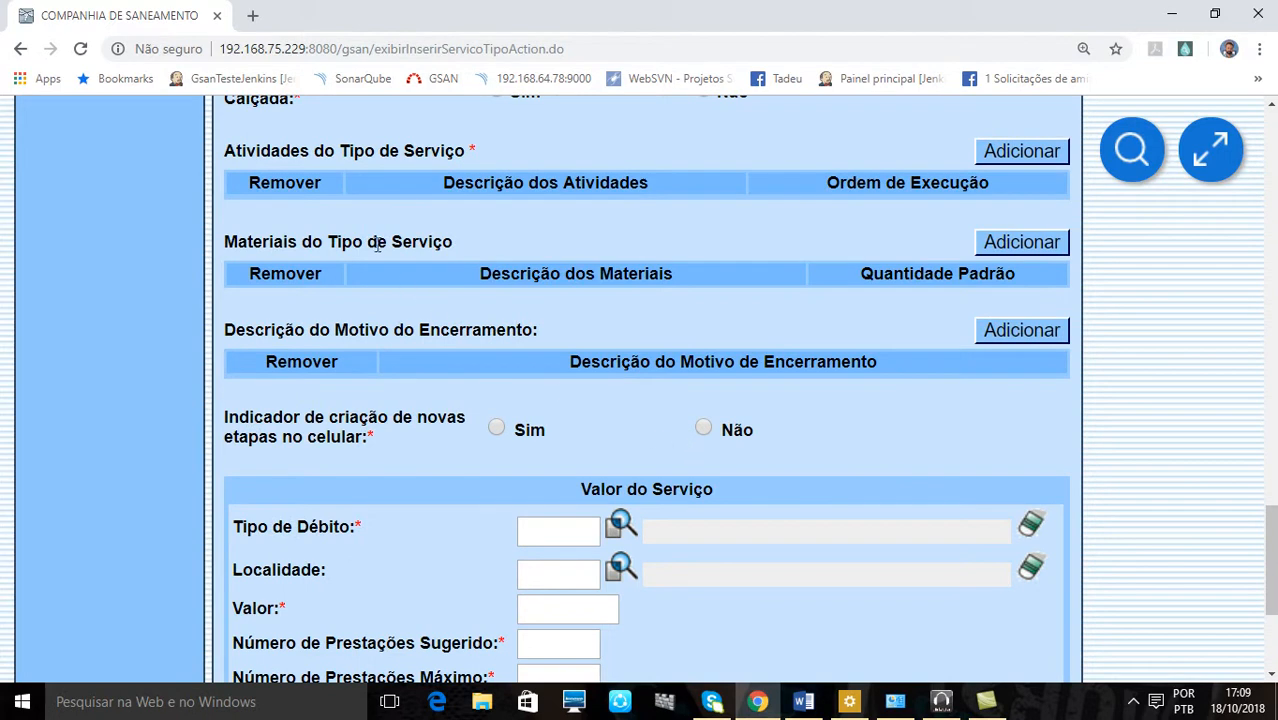
drag(277, 236, 518, 250)
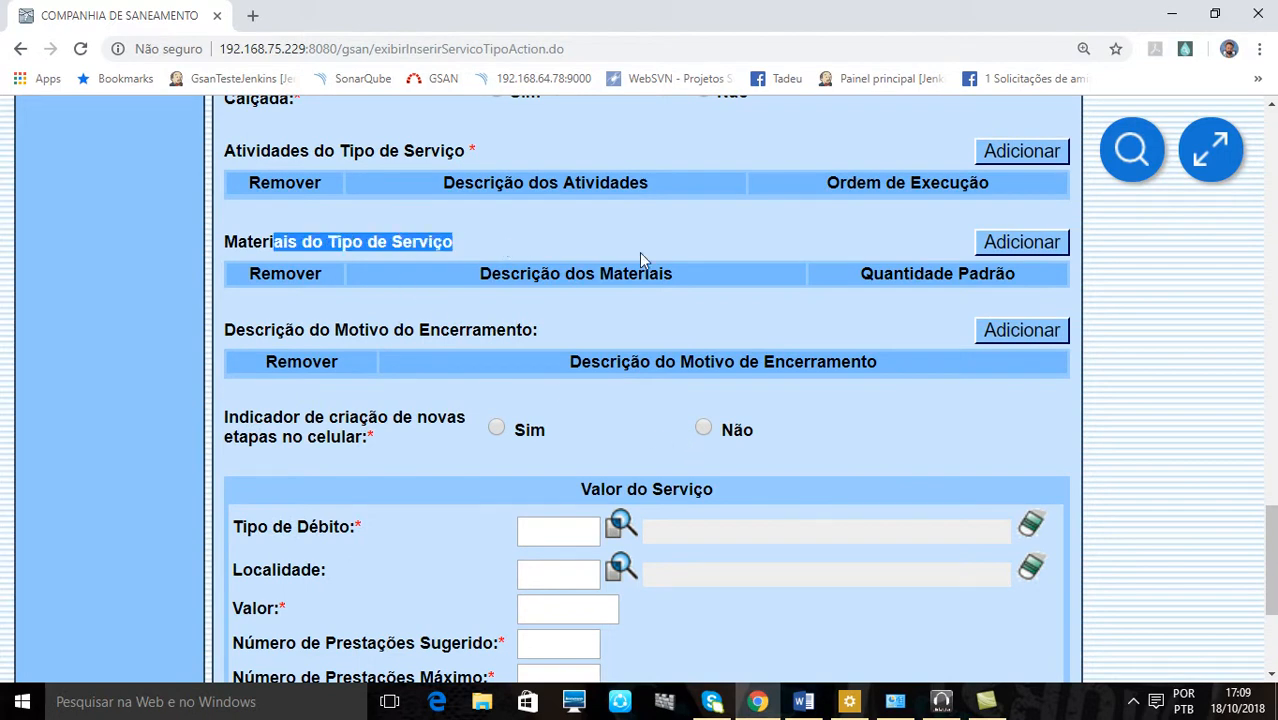
click(1017, 243)
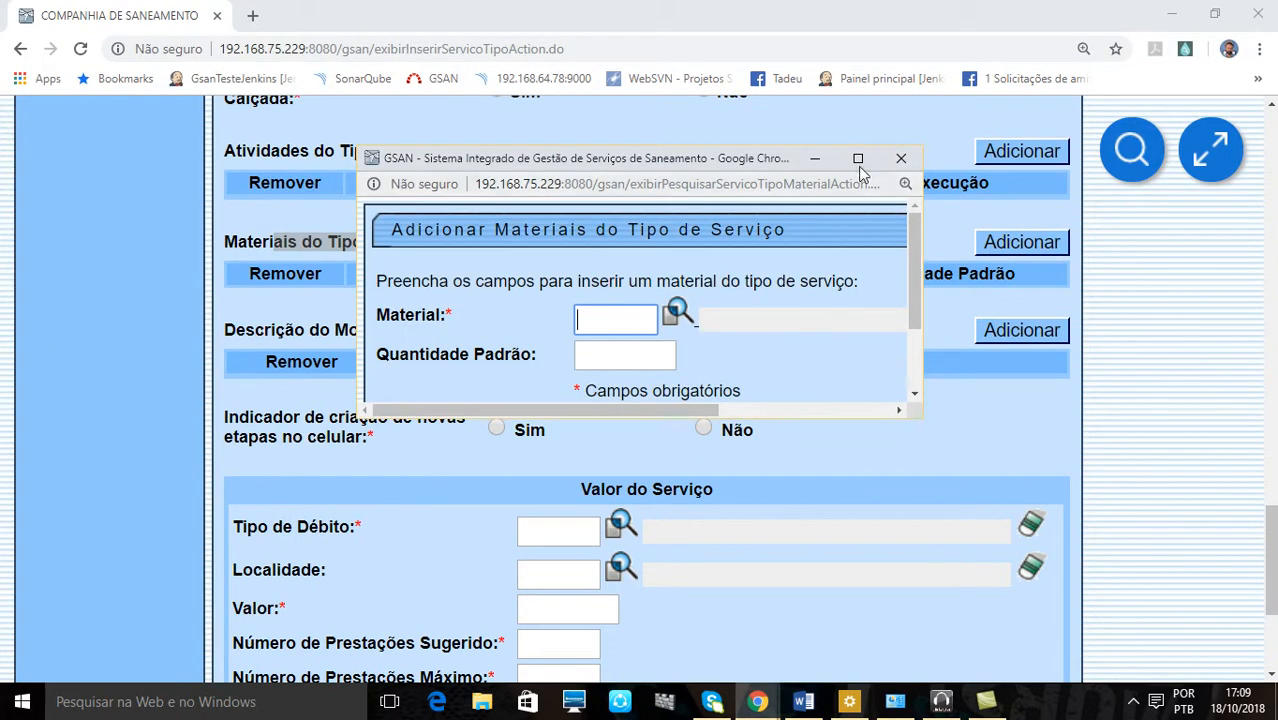
click(893, 157)
click(266, 173)
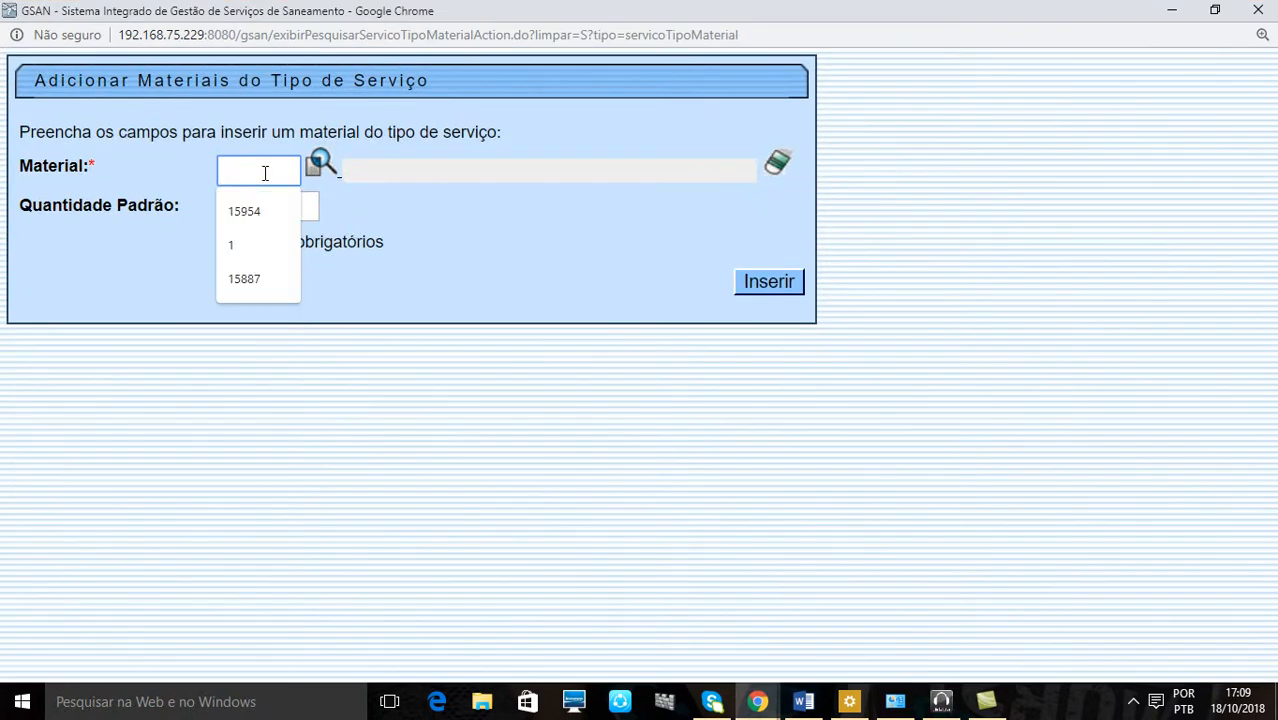
click(322, 165)
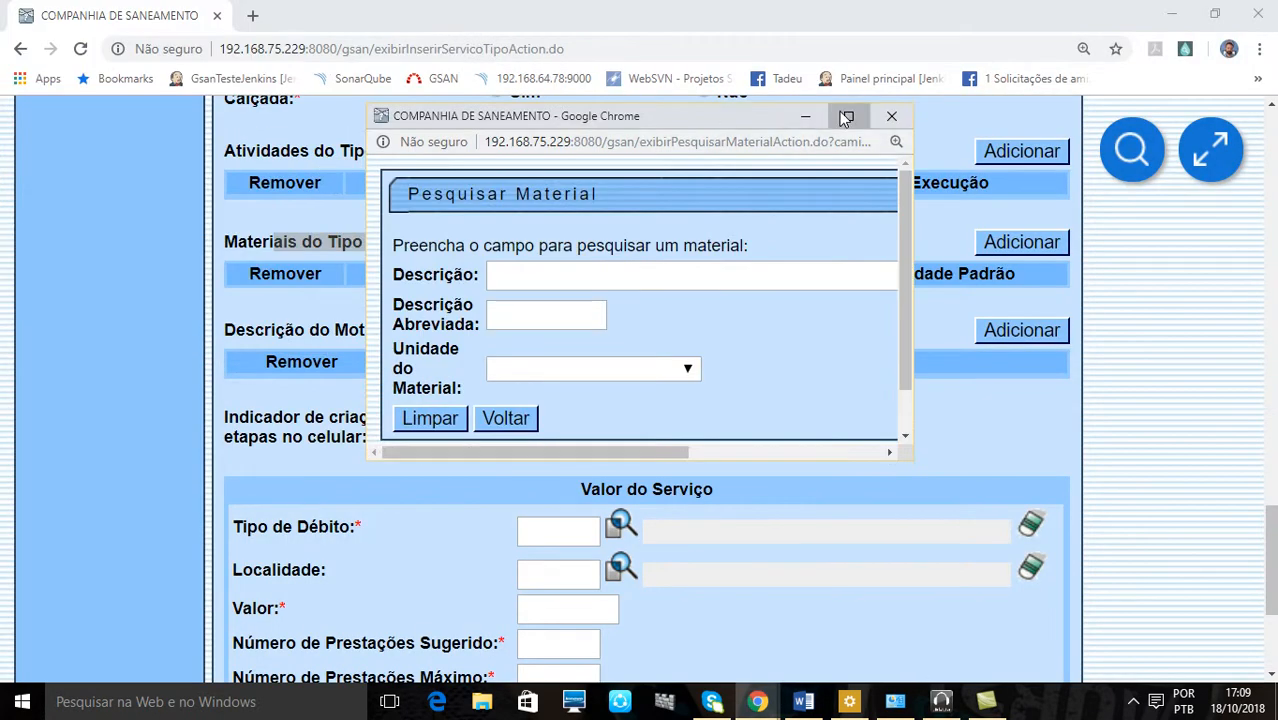
click(848, 116)
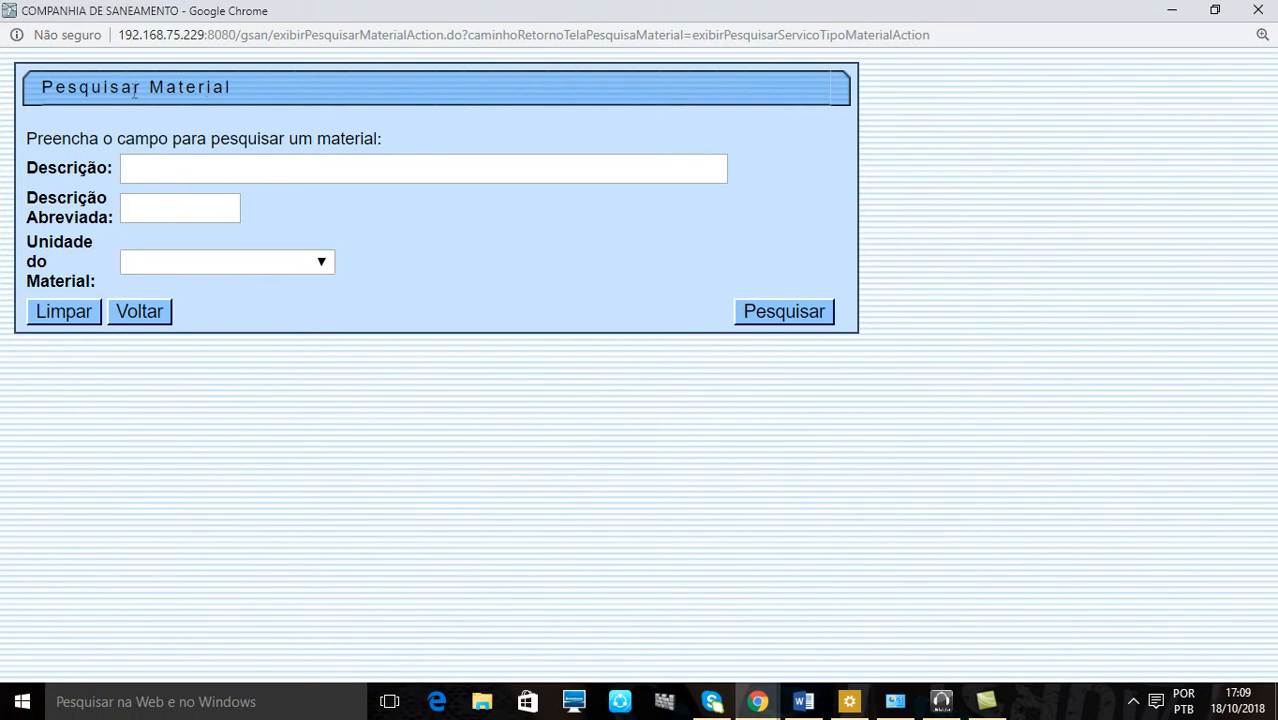
Step: Search for materials with Unidade do Material METRO and choose code 2002, TABUA DE PEROBA DE 20 X 03CM
click(184, 264)
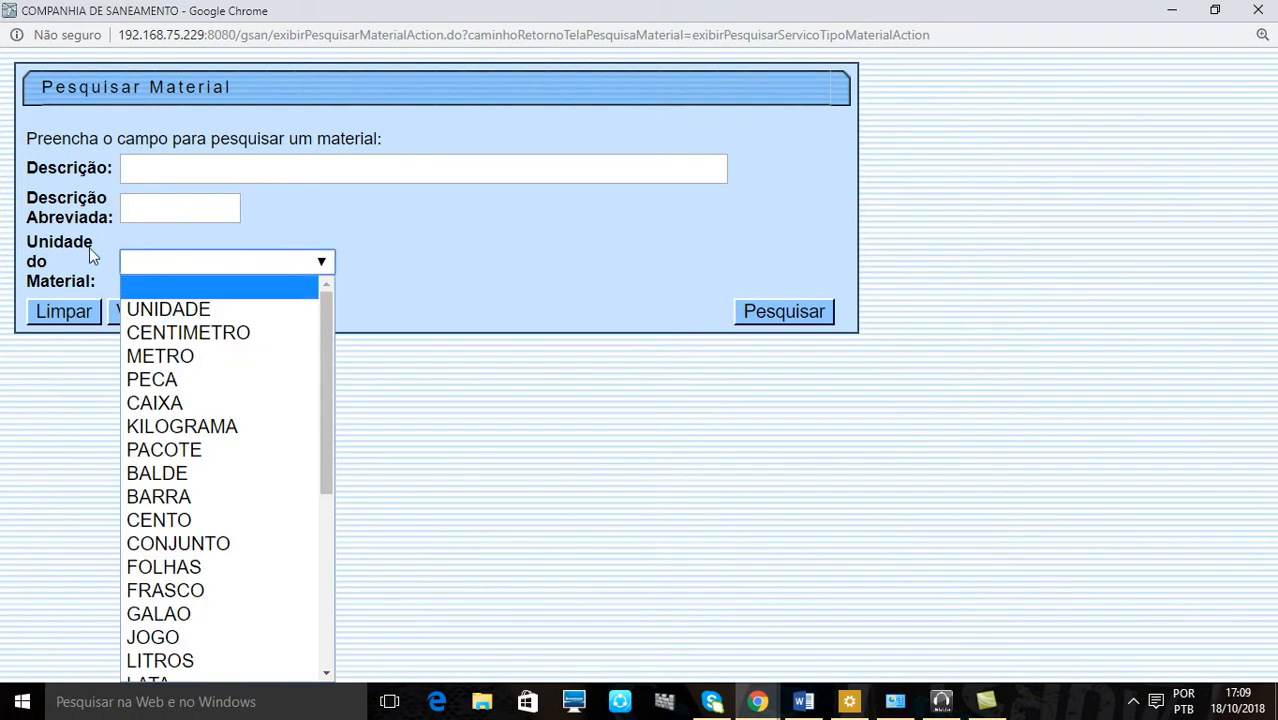
click(175, 360)
click(784, 312)
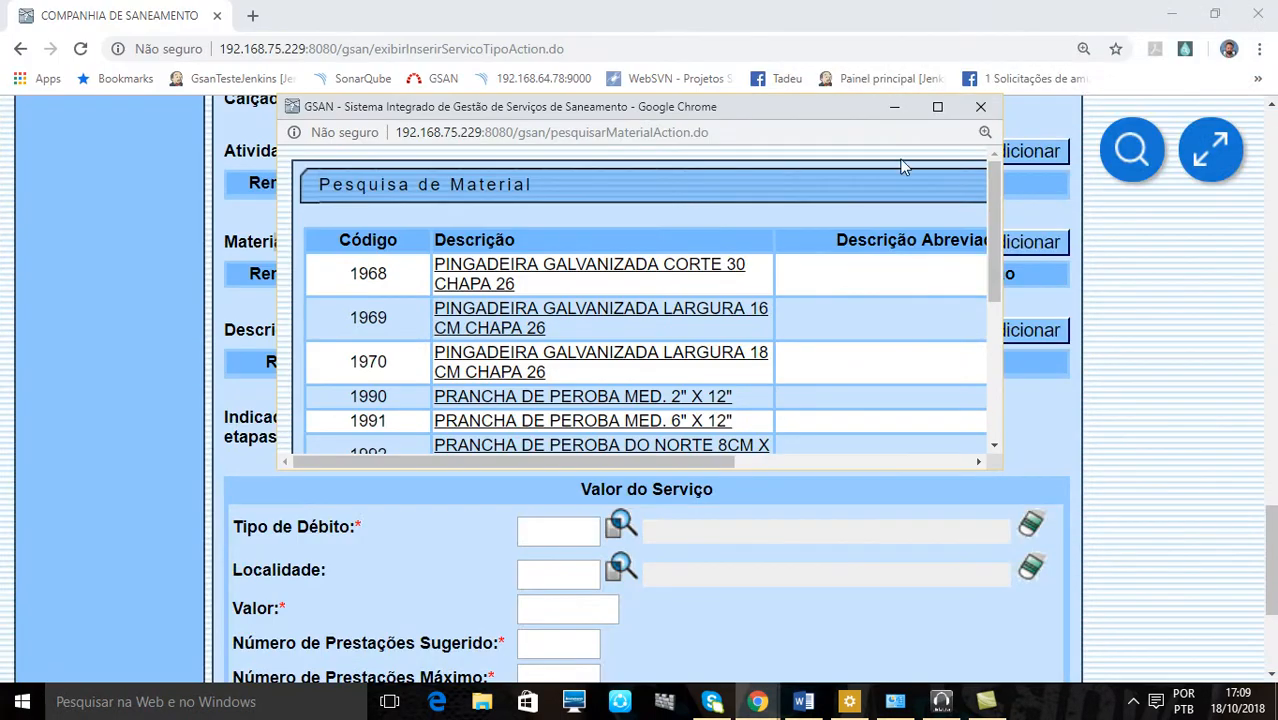
click(937, 106)
drag(600, 365, 443, 445)
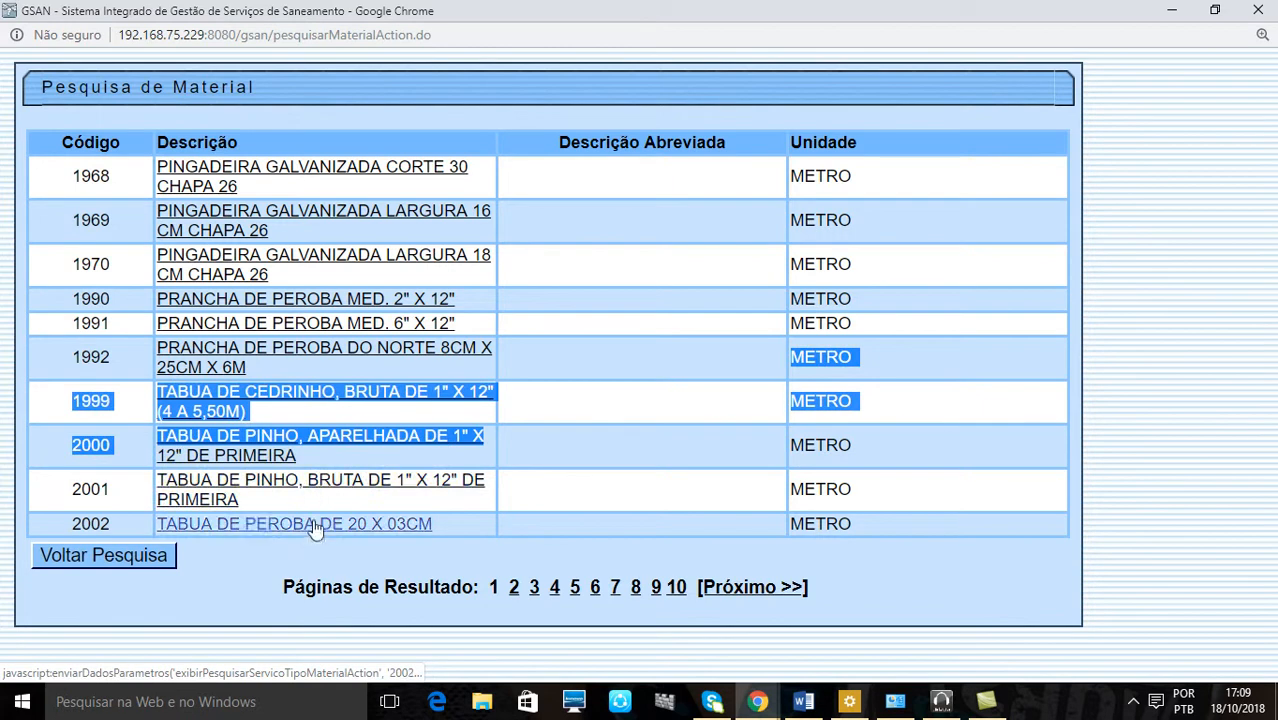
click(281, 523)
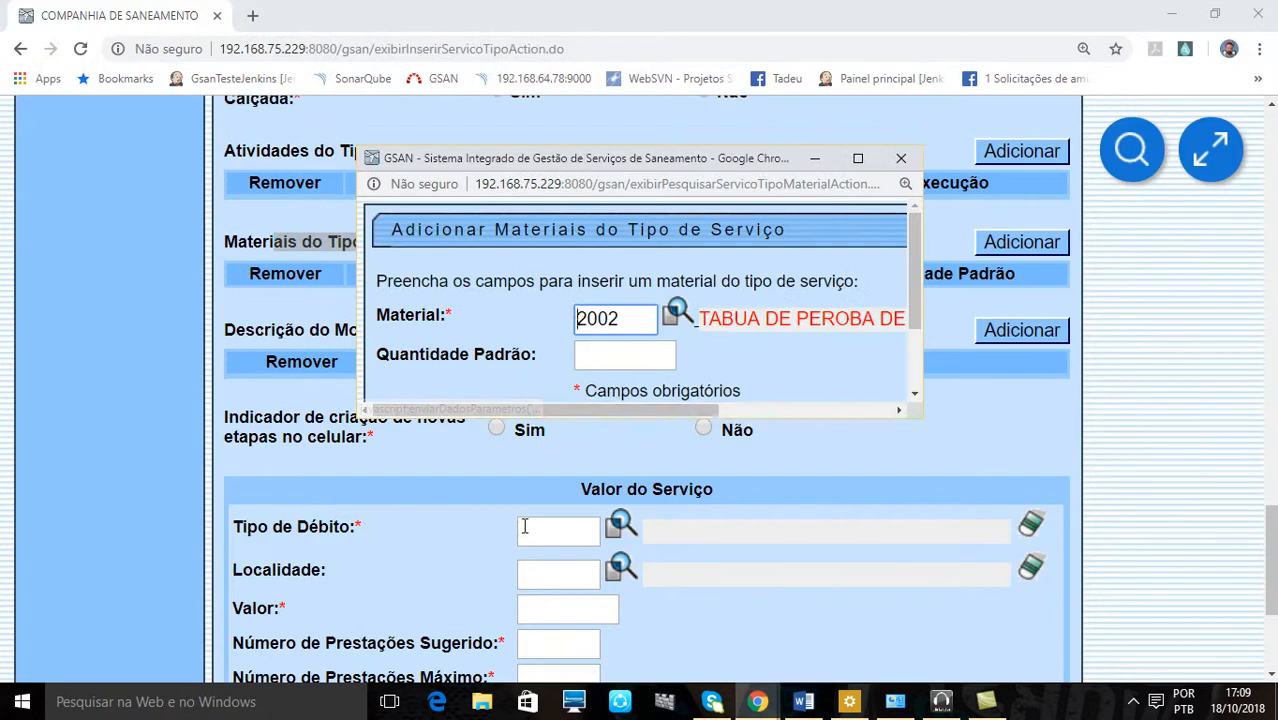
Step: Set Quantidade Padrão to 2 for the material, insert it and check it in the form's materials list
click(636, 362)
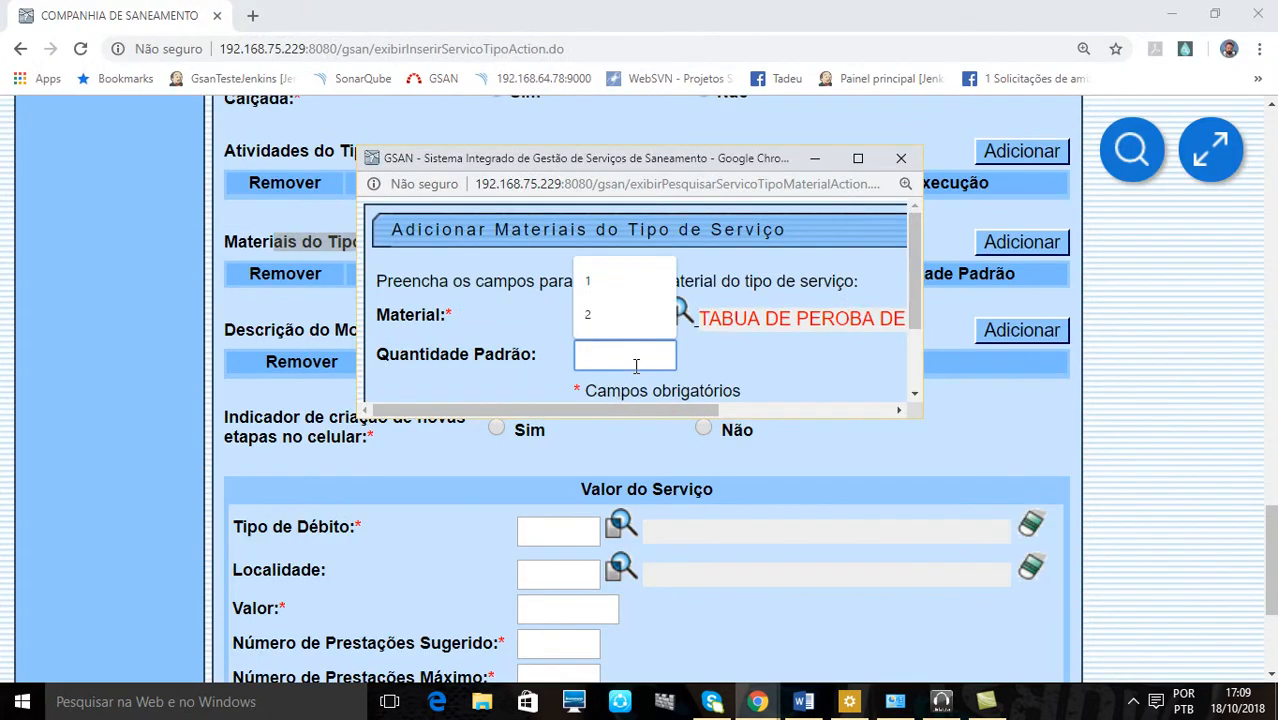
text(2)
click(853, 161)
click(757, 285)
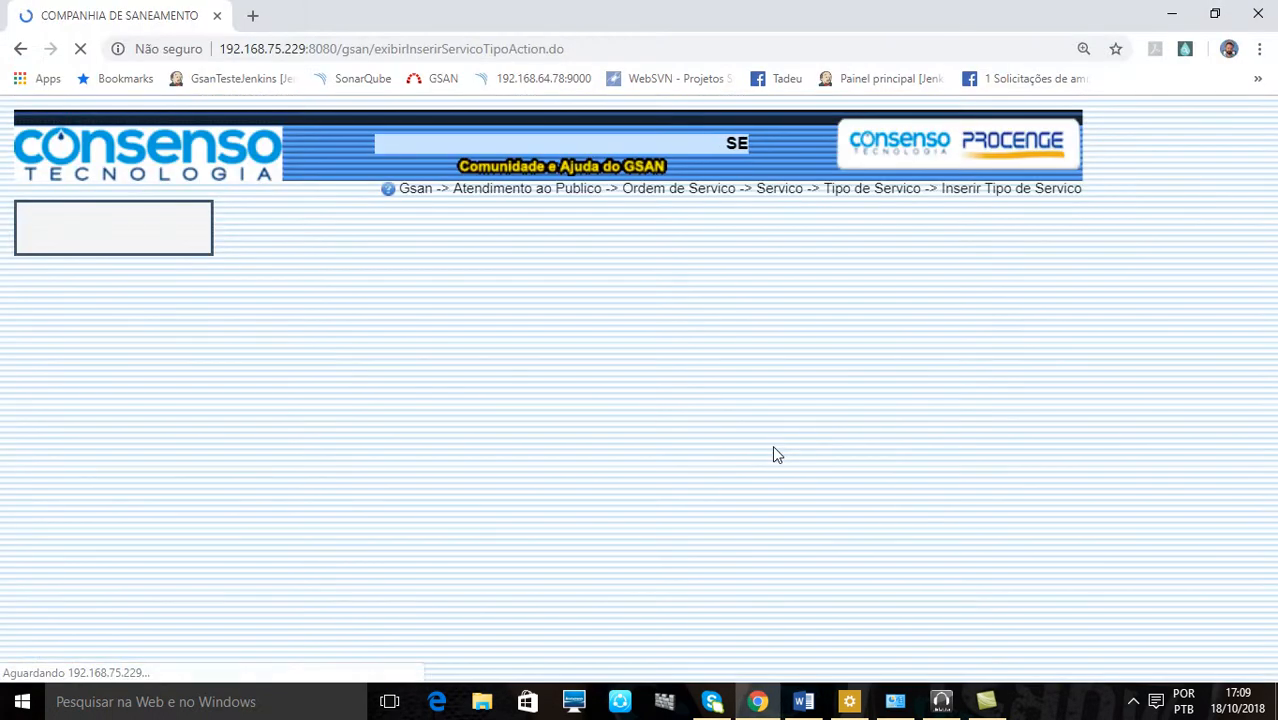
scroll(768, 450, down, 12)
scroll(748, 445, down, 8)
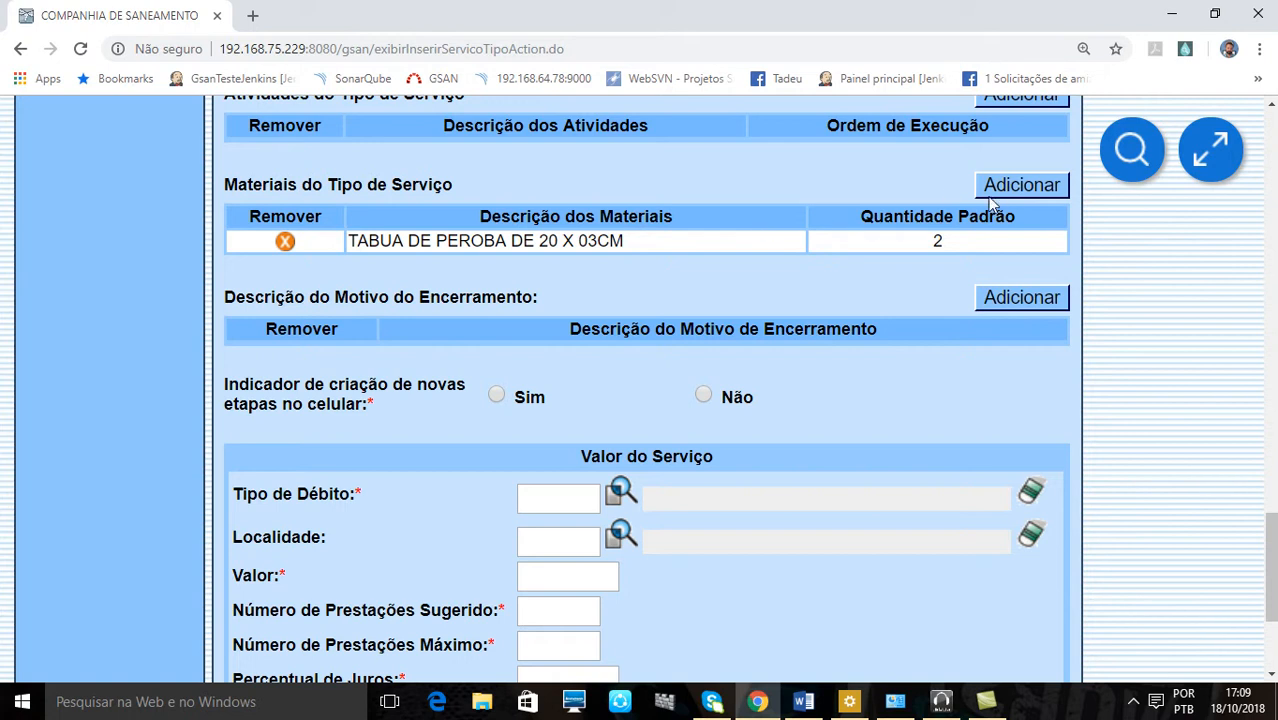
Step: Remove TABUA DE PEROBA DE 20 X 03CM from Materiais do Tipo de Serviço and confirm the removal
click(285, 244)
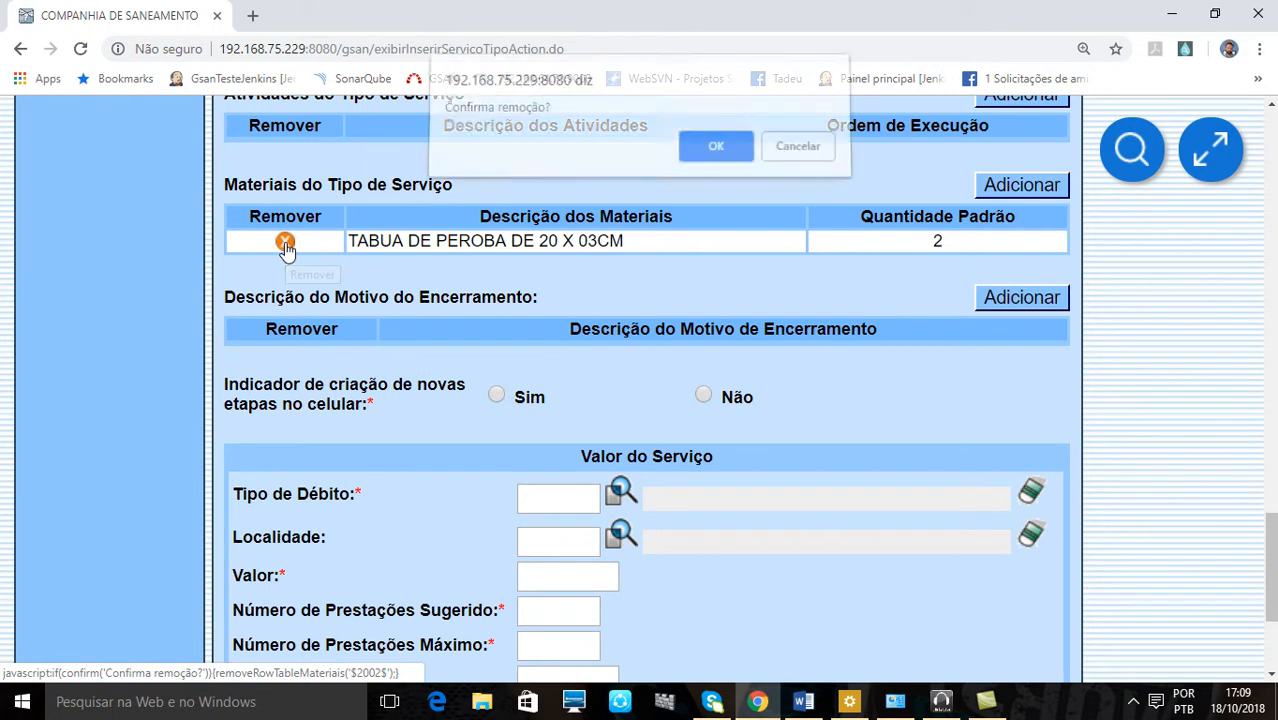
click(711, 158)
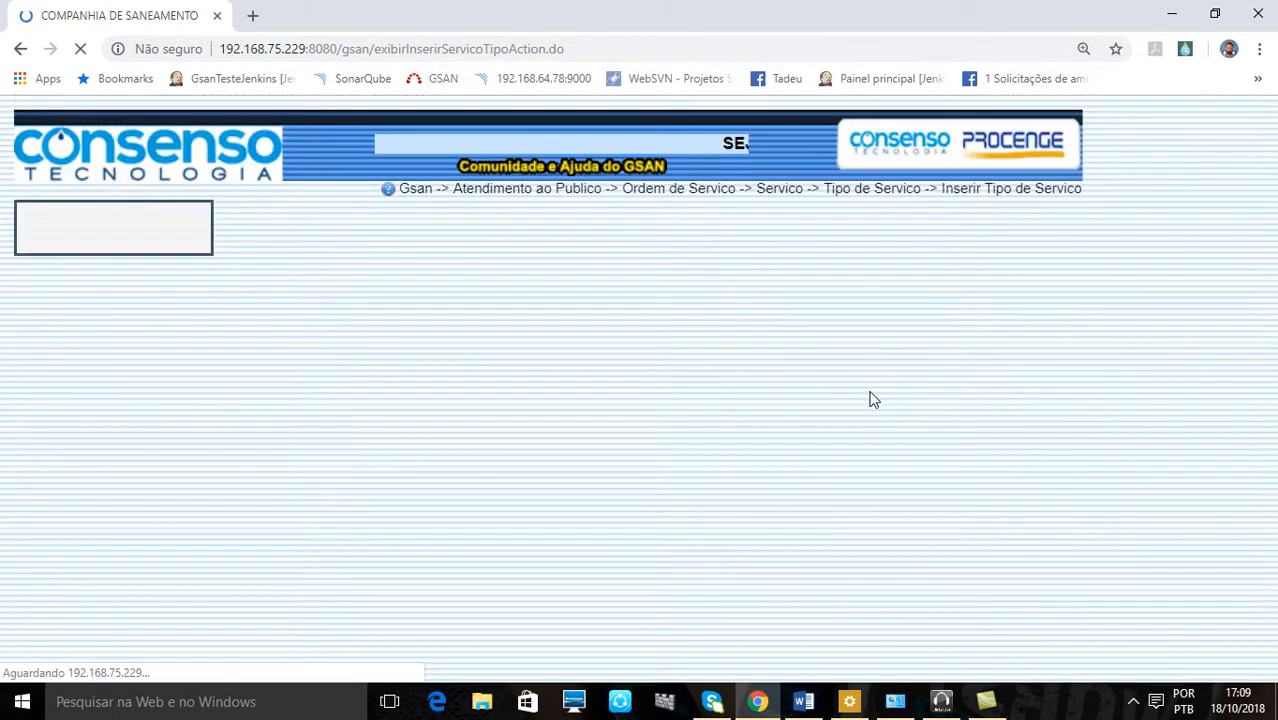
scroll(863, 394, down, 15)
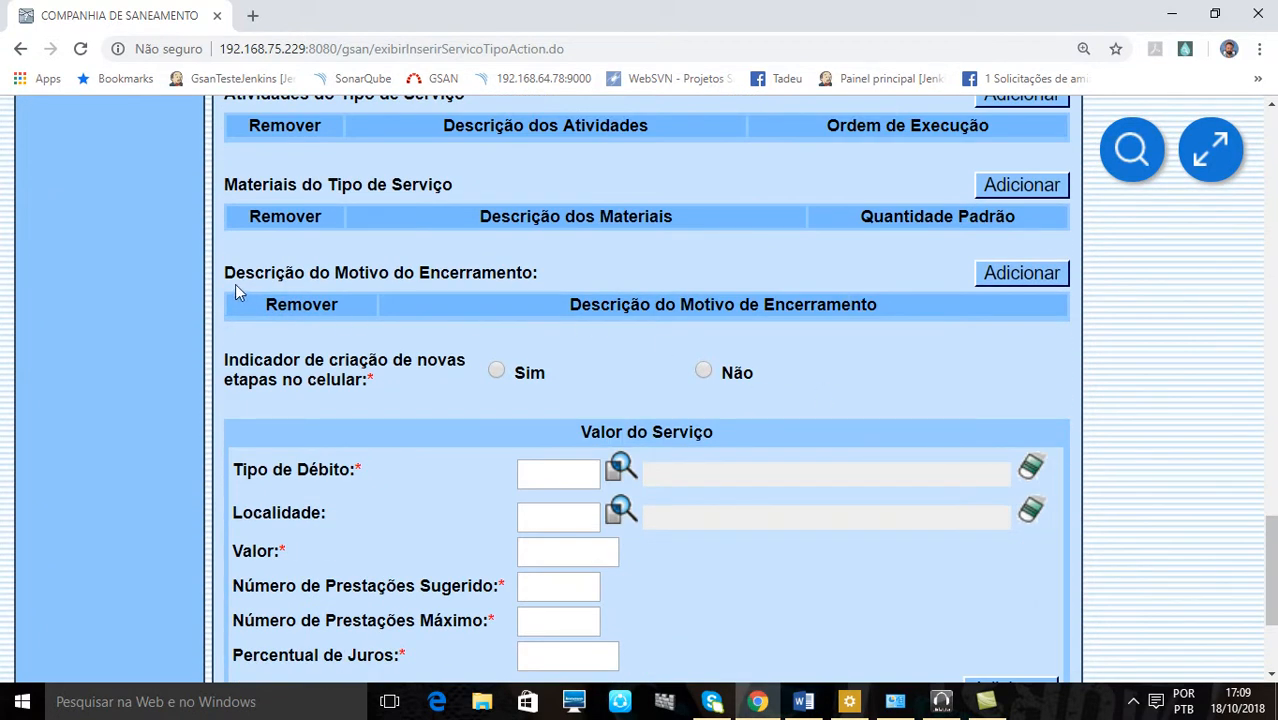
Step: Add CONCLUSAO DO SERVICO under Descrição do Motivo do Encerramento and check it in the form's list of closing reasons
drag(228, 279, 554, 281)
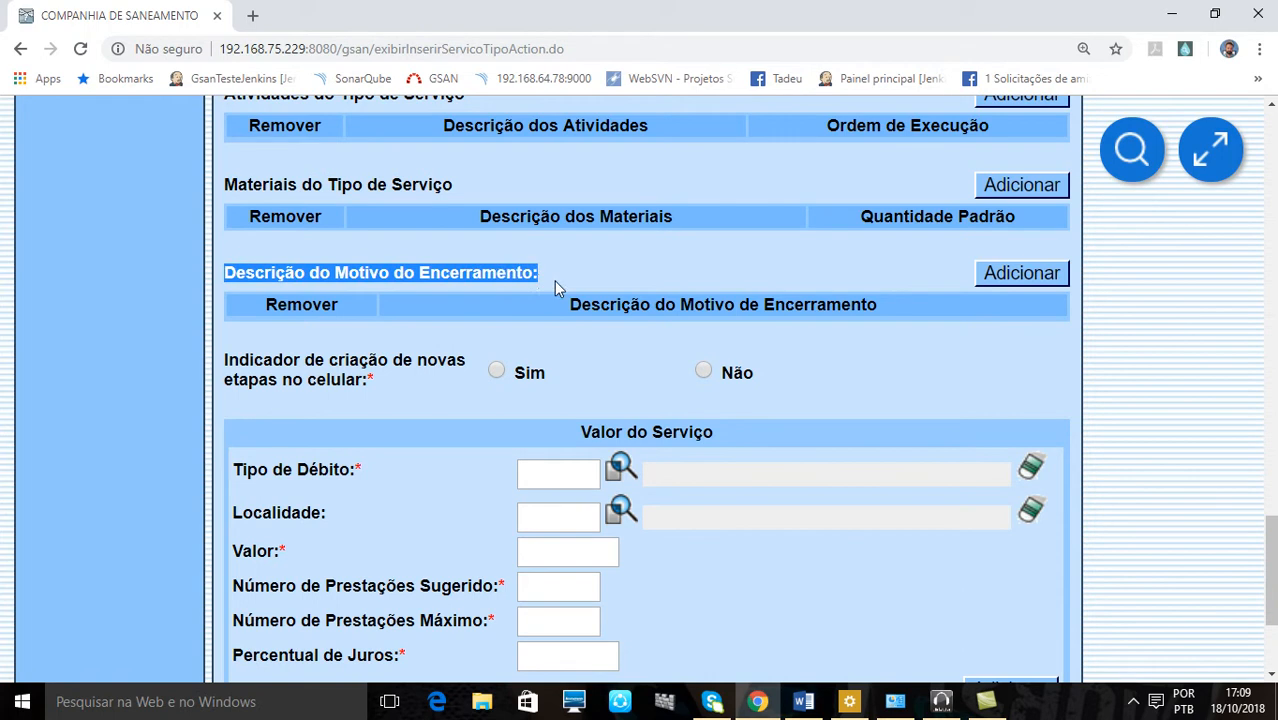
click(872, 268)
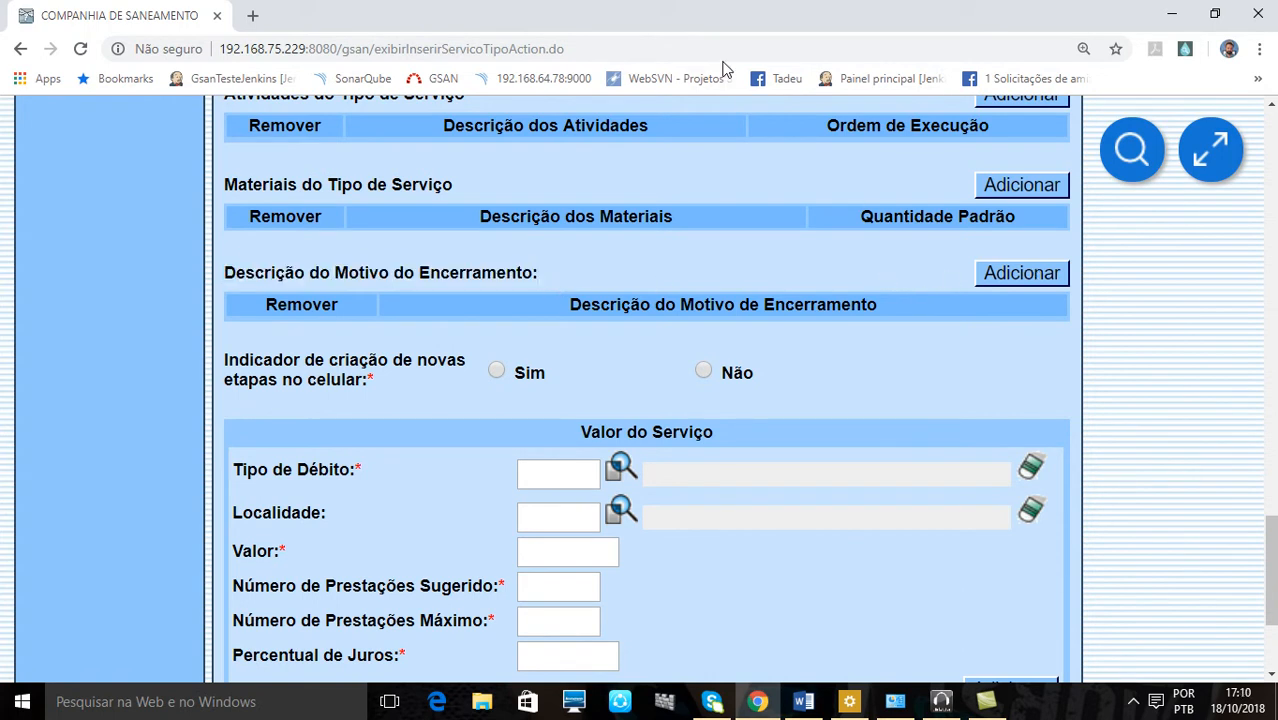
click(1015, 275)
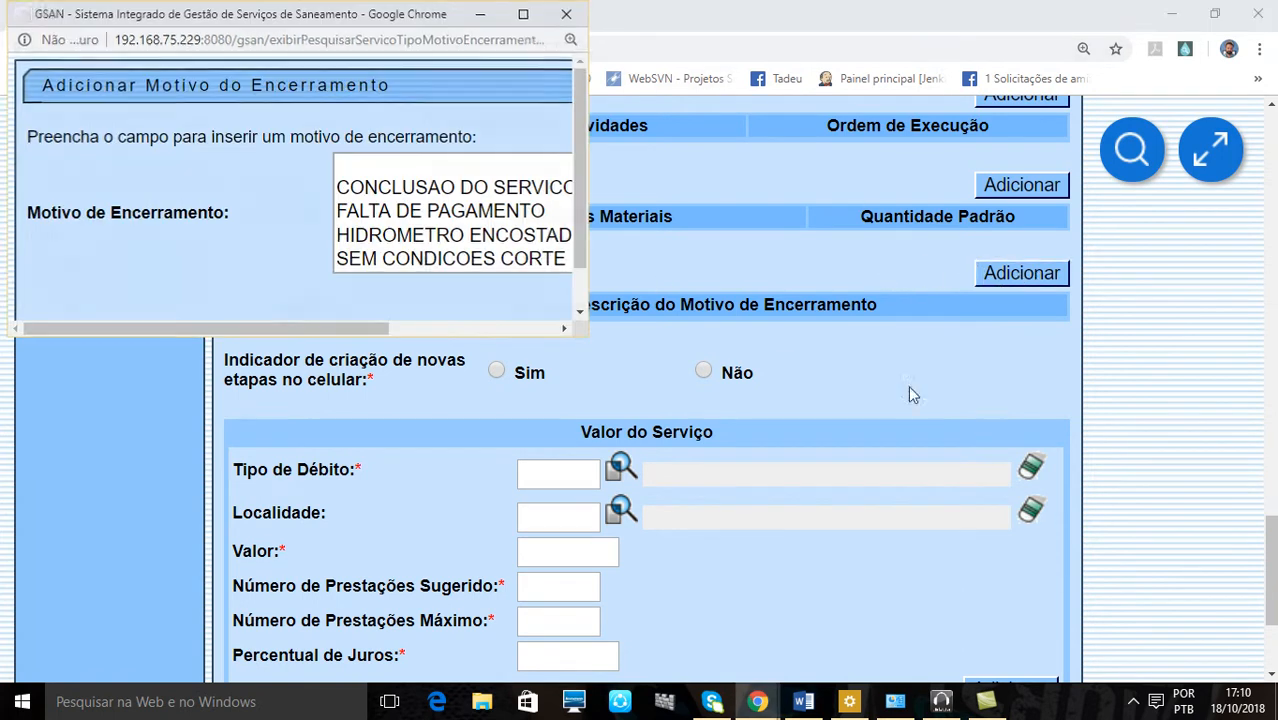
click(530, 15)
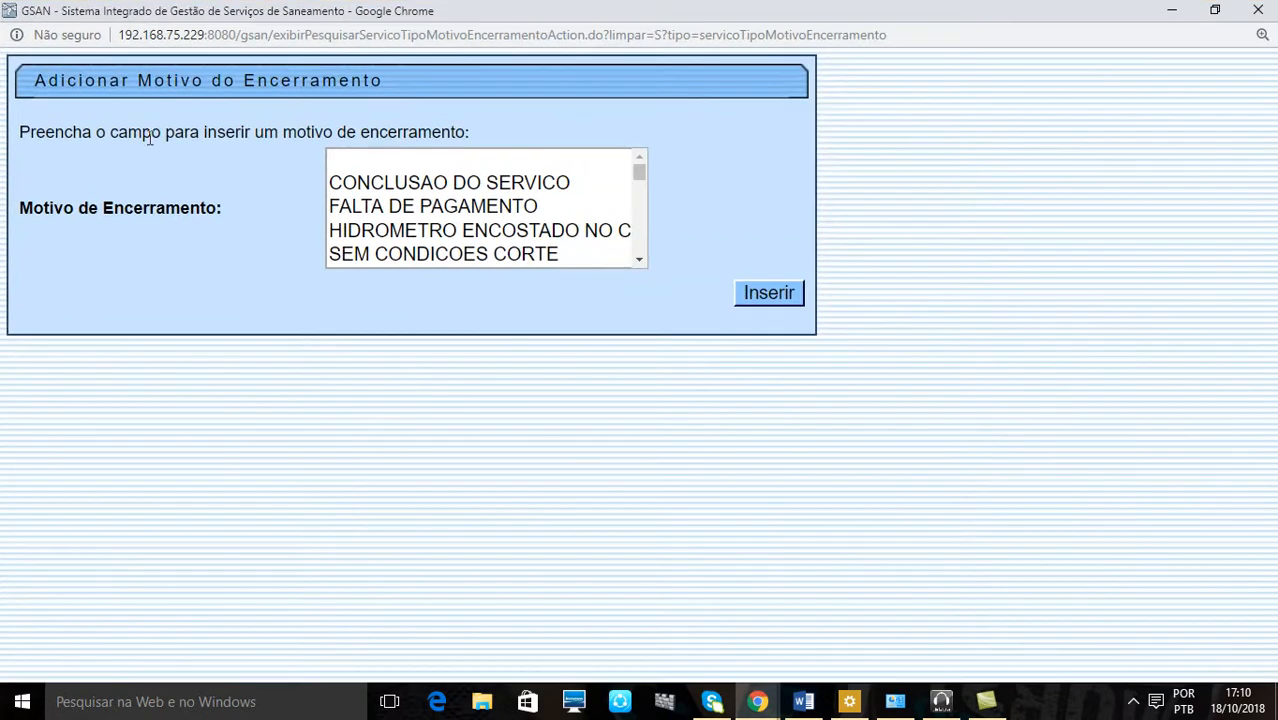
drag(97, 80, 321, 97)
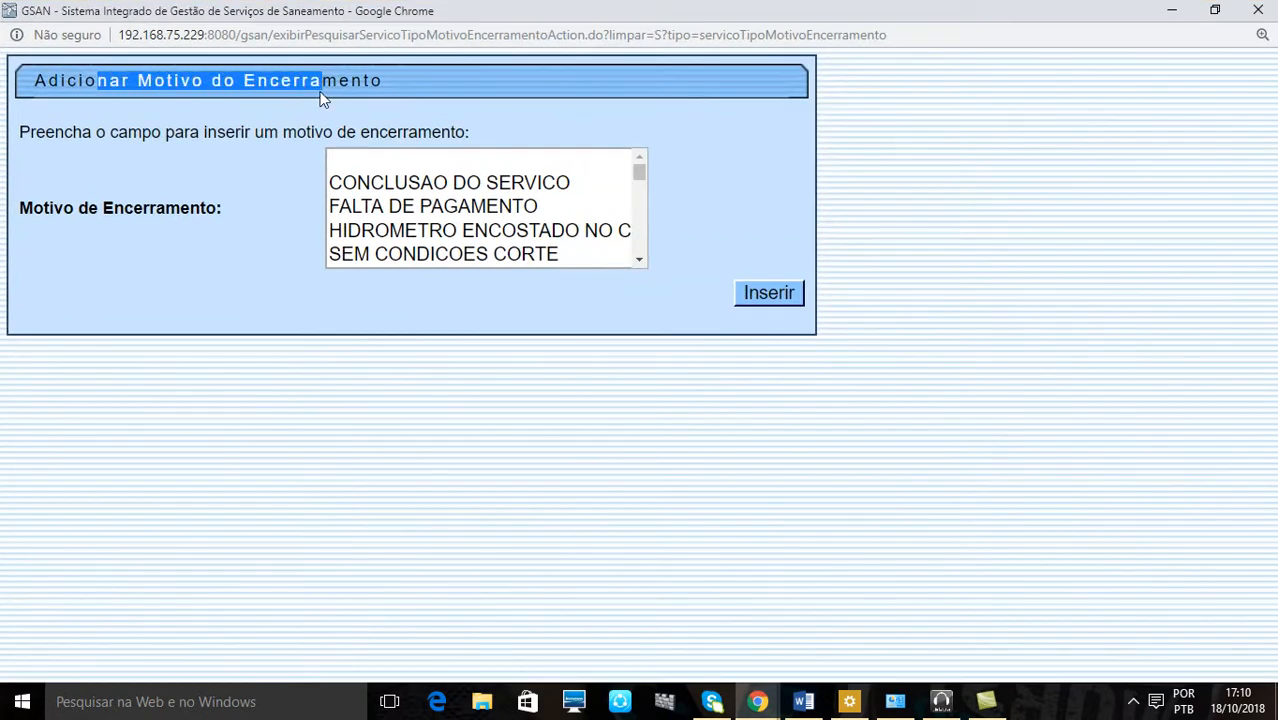
click(391, 185)
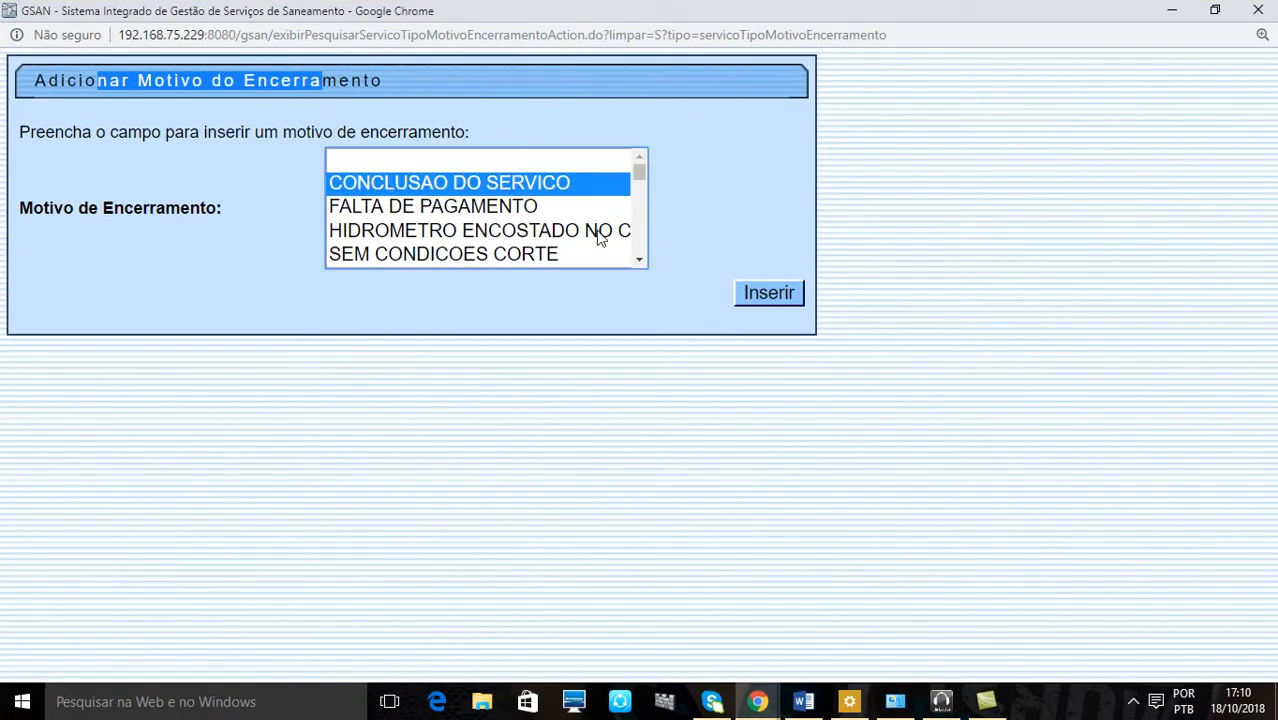
scroll(547, 205, down, 8)
scroll(565, 233, up, 8)
click(766, 293)
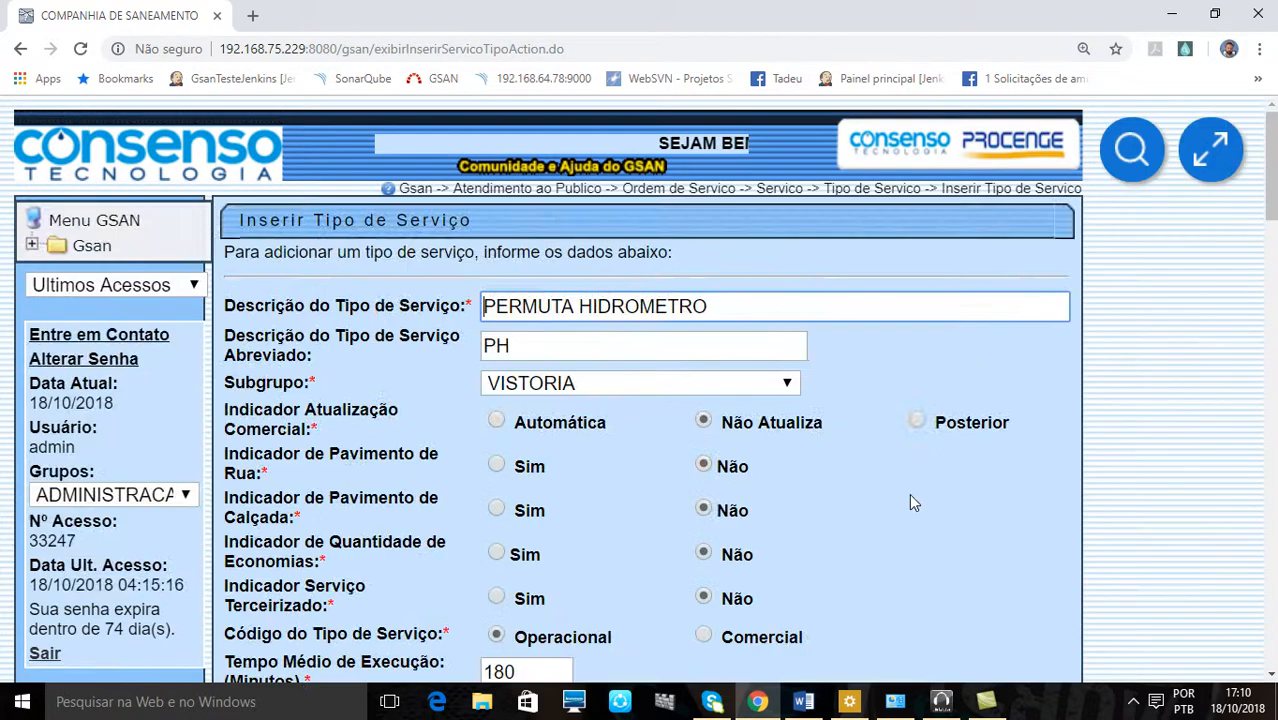
scroll(890, 489, down, 15)
scroll(879, 489, down, 3)
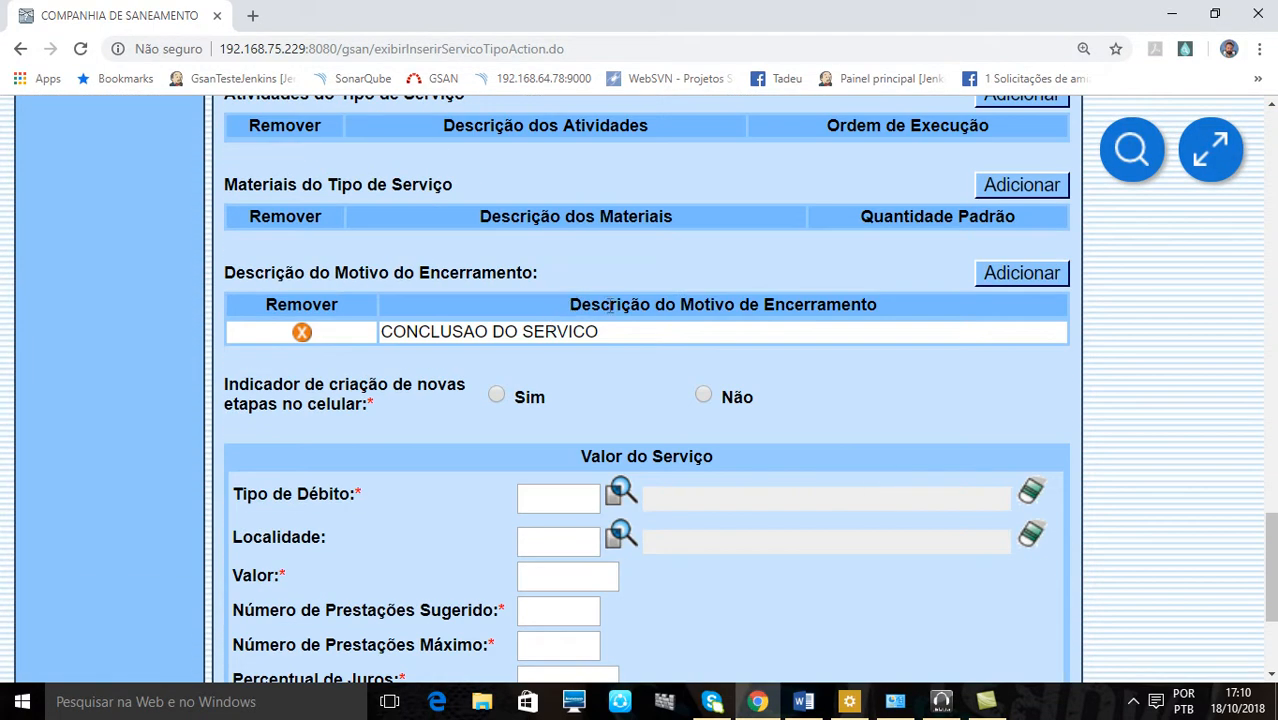
Step: Remove the CONCLUSAO DO SERVICO entry from the Descrição do Motivo do Encerramento list
scroll(607, 326, up, 20)
scroll(607, 326, down, 2)
scroll(630, 395, down, 20)
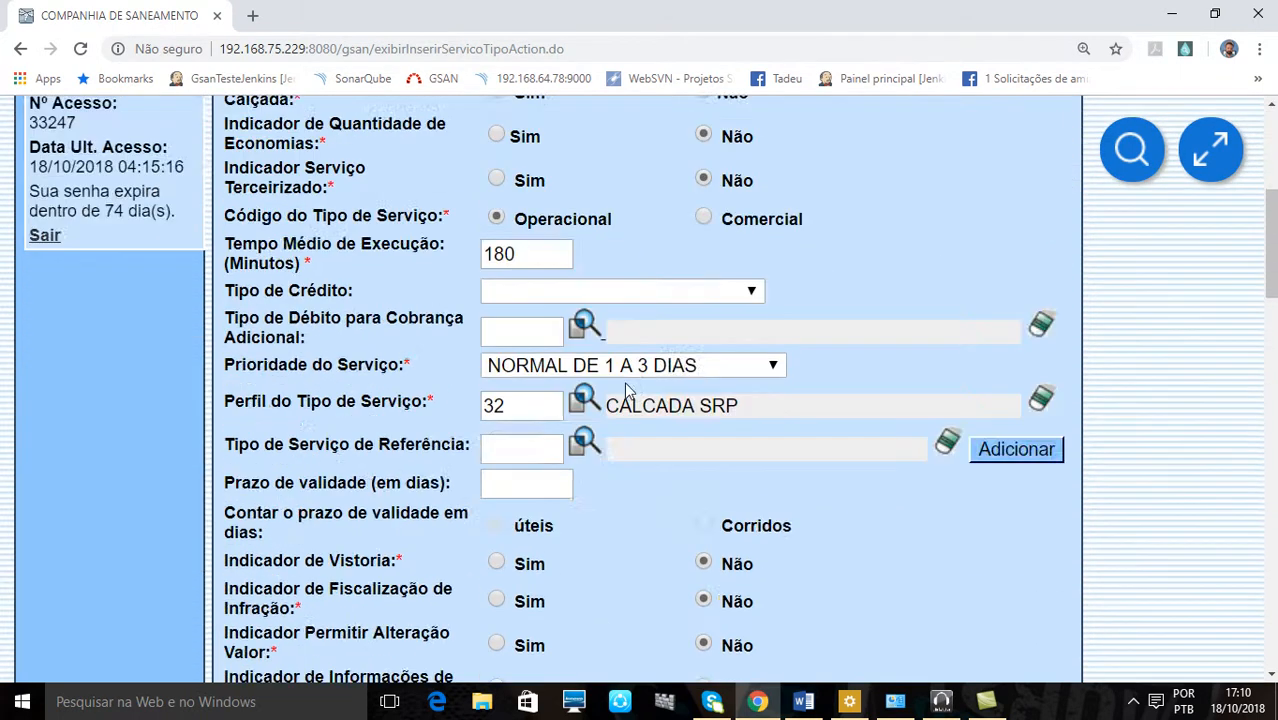
scroll(640, 410, up, 5)
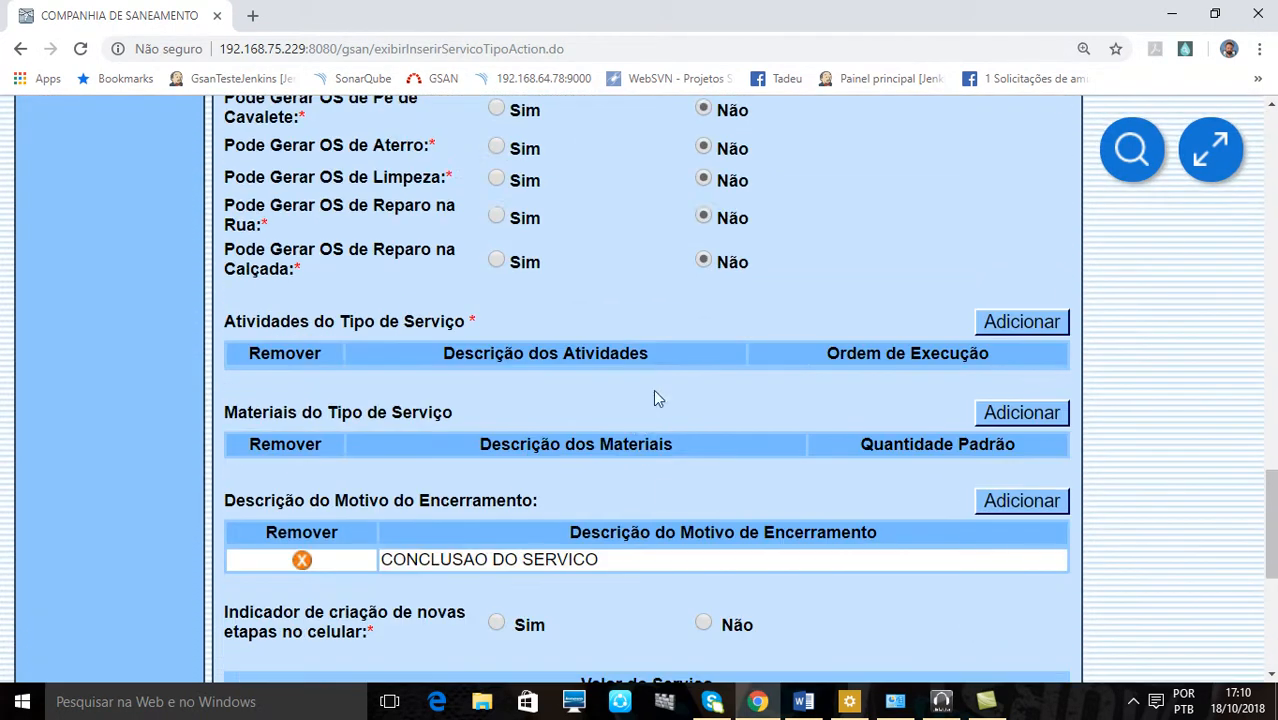
drag(664, 532, 786, 532)
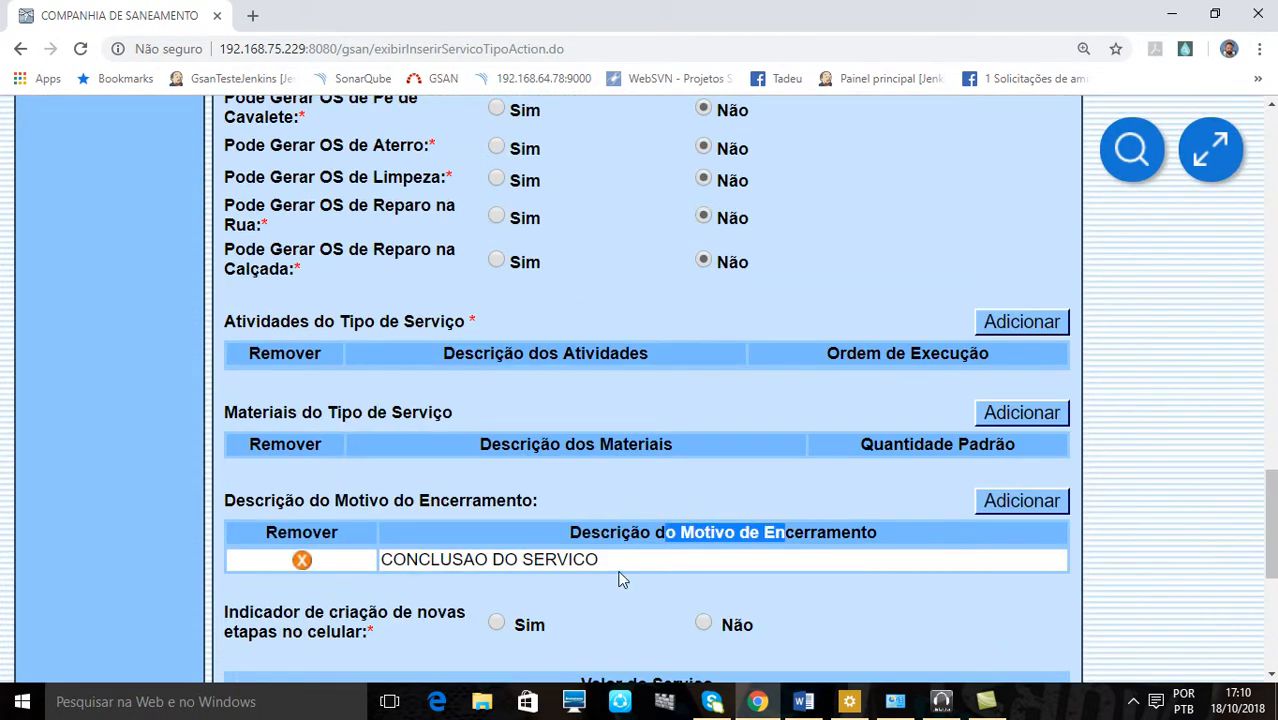
click(302, 562)
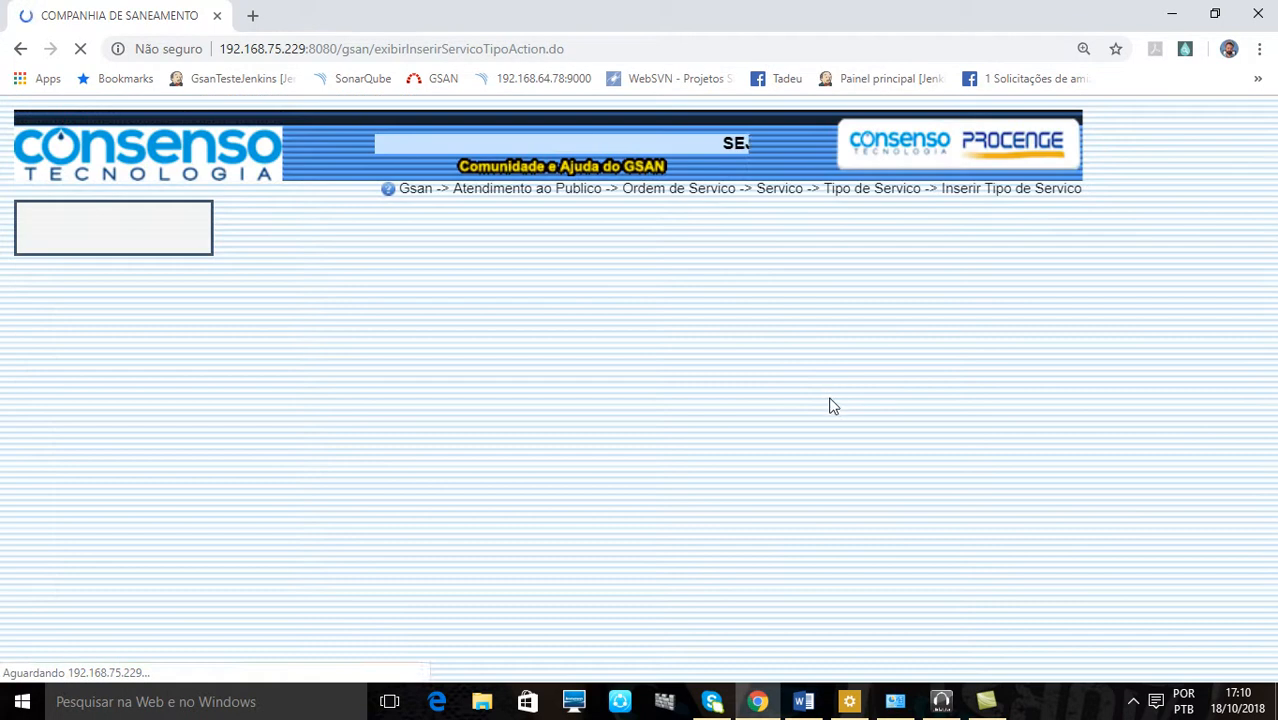
scroll(805, 408, down, 15)
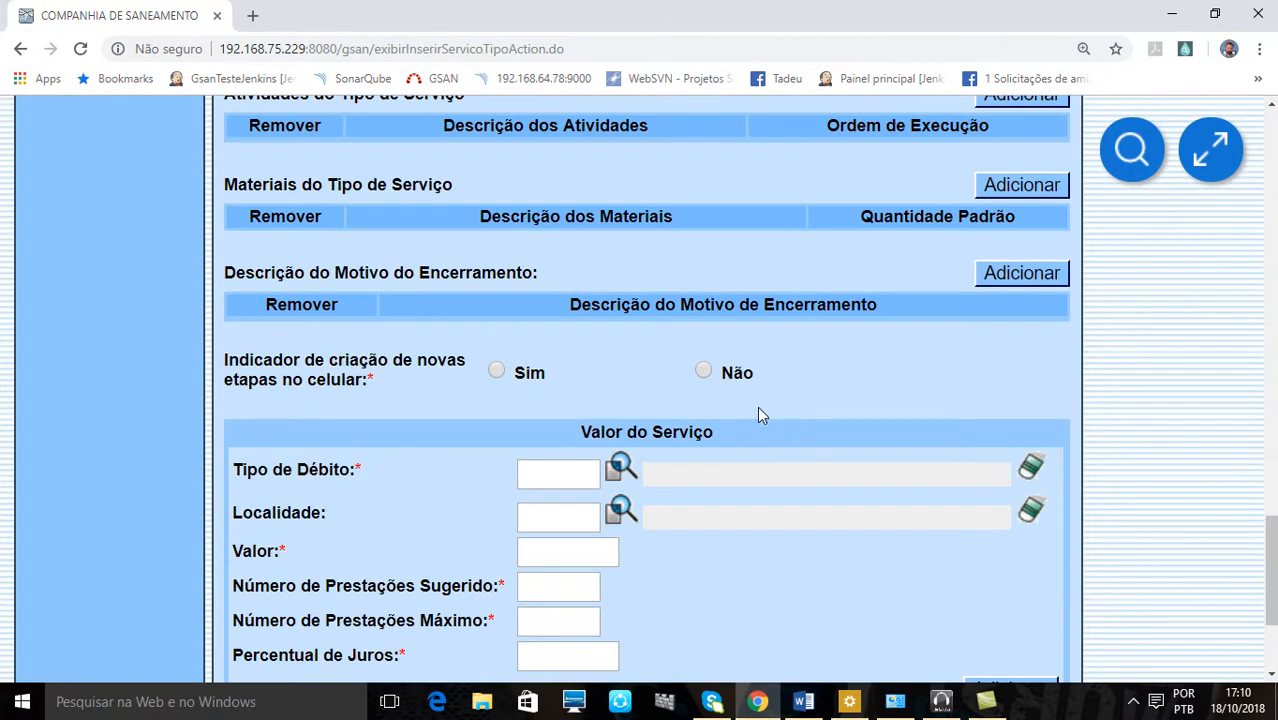
Step: Review the service type's earlier fields and set Indicador de criação de novas etapas no celular to Não
drag(244, 361, 348, 379)
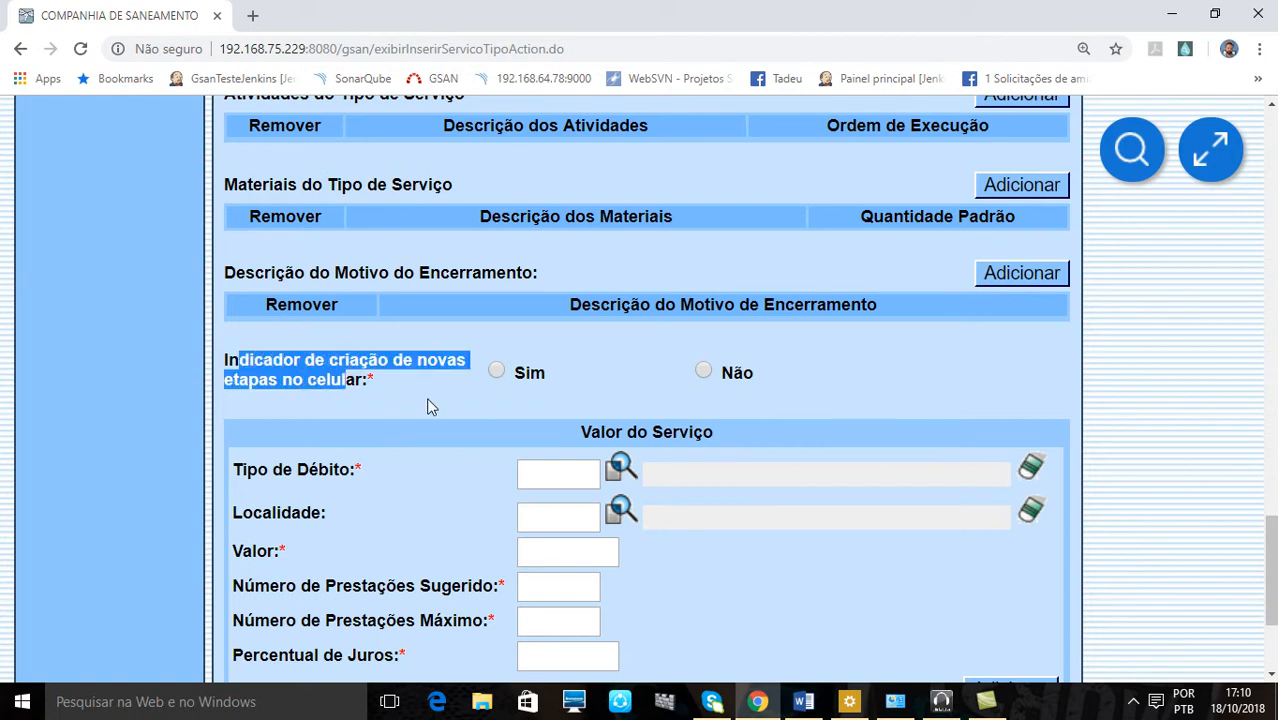
scroll(430, 406, up, 15)
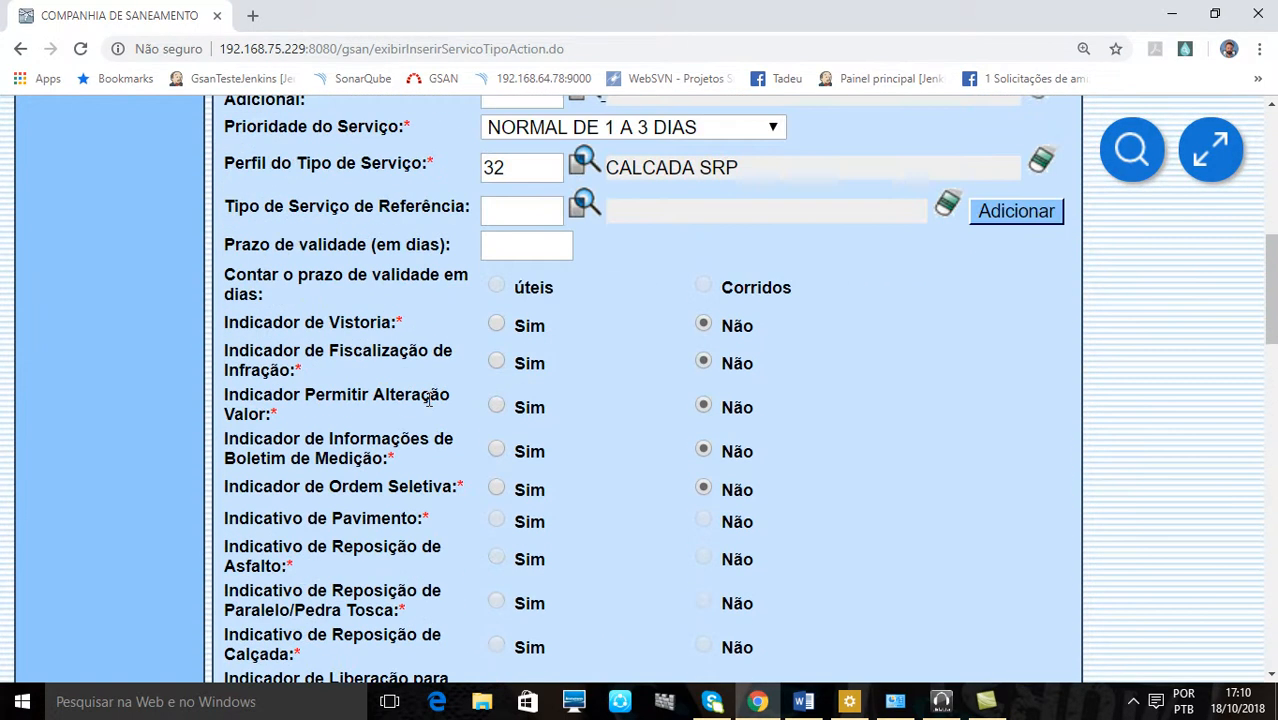
scroll(483, 430, up, 4)
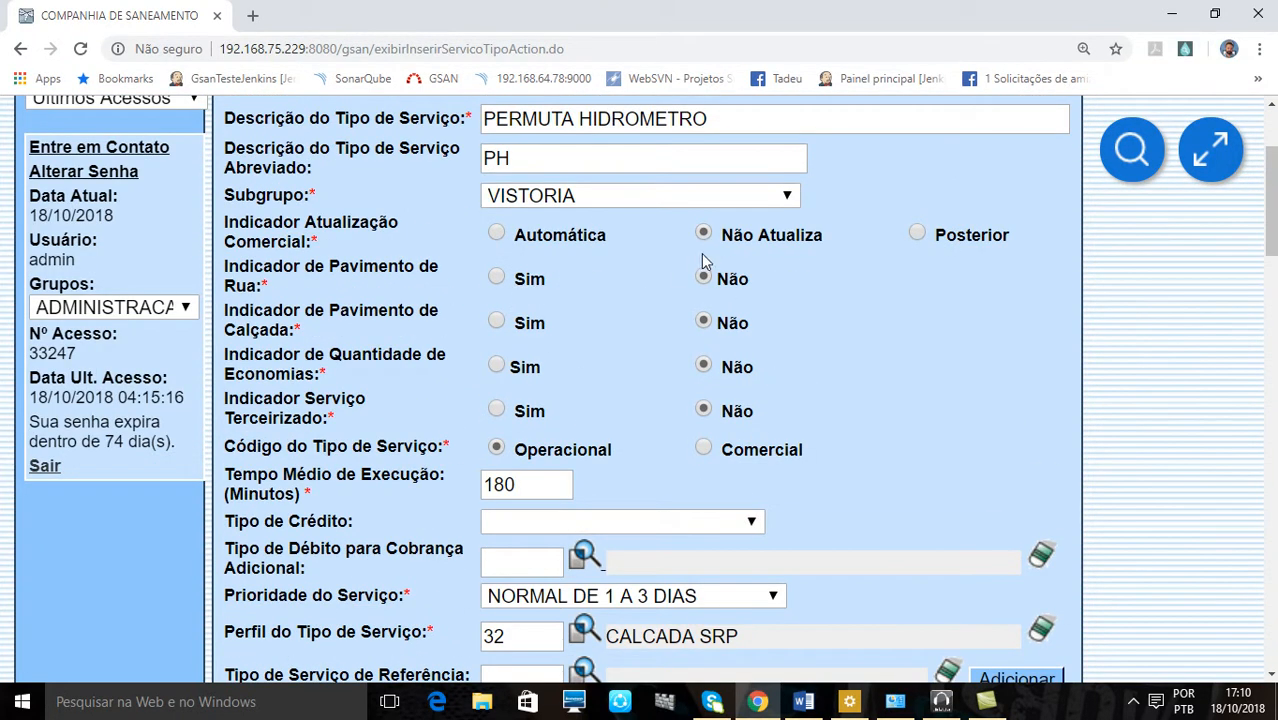
scroll(770, 285, up, 2)
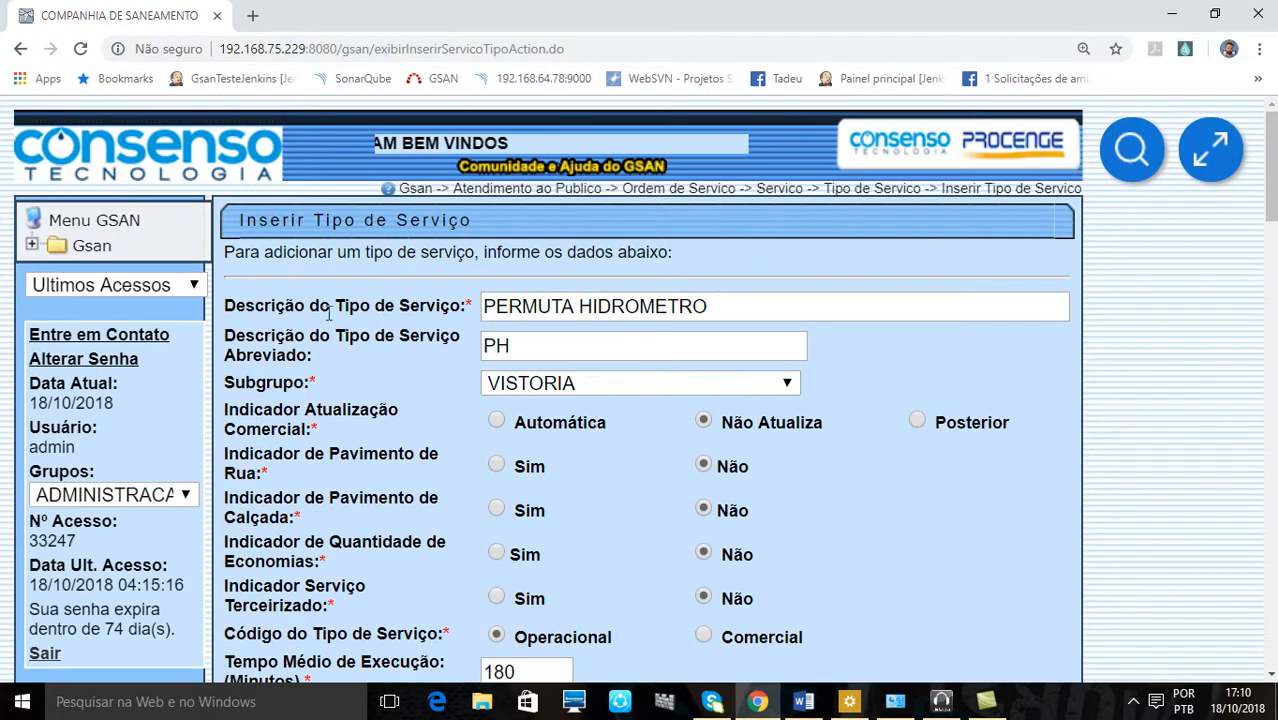
drag(342, 305, 412, 306)
click(474, 342)
scroll(479, 346, down, 13)
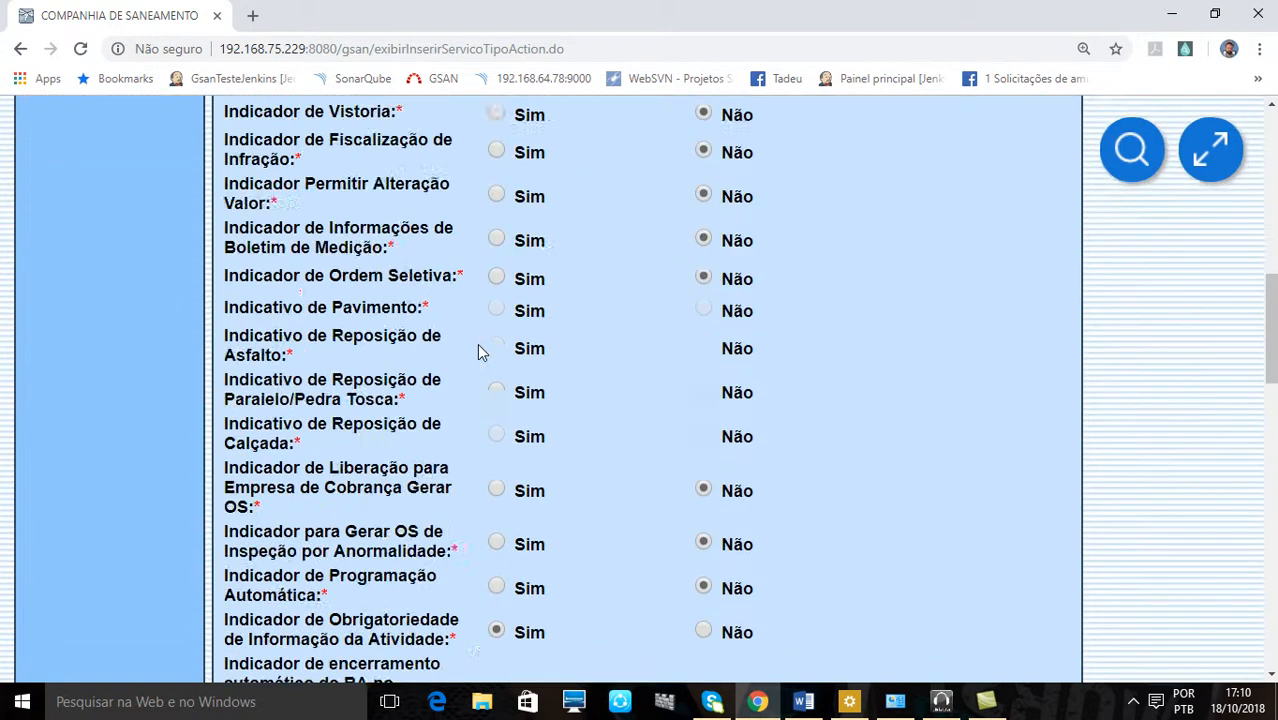
scroll(475, 350, down, 8)
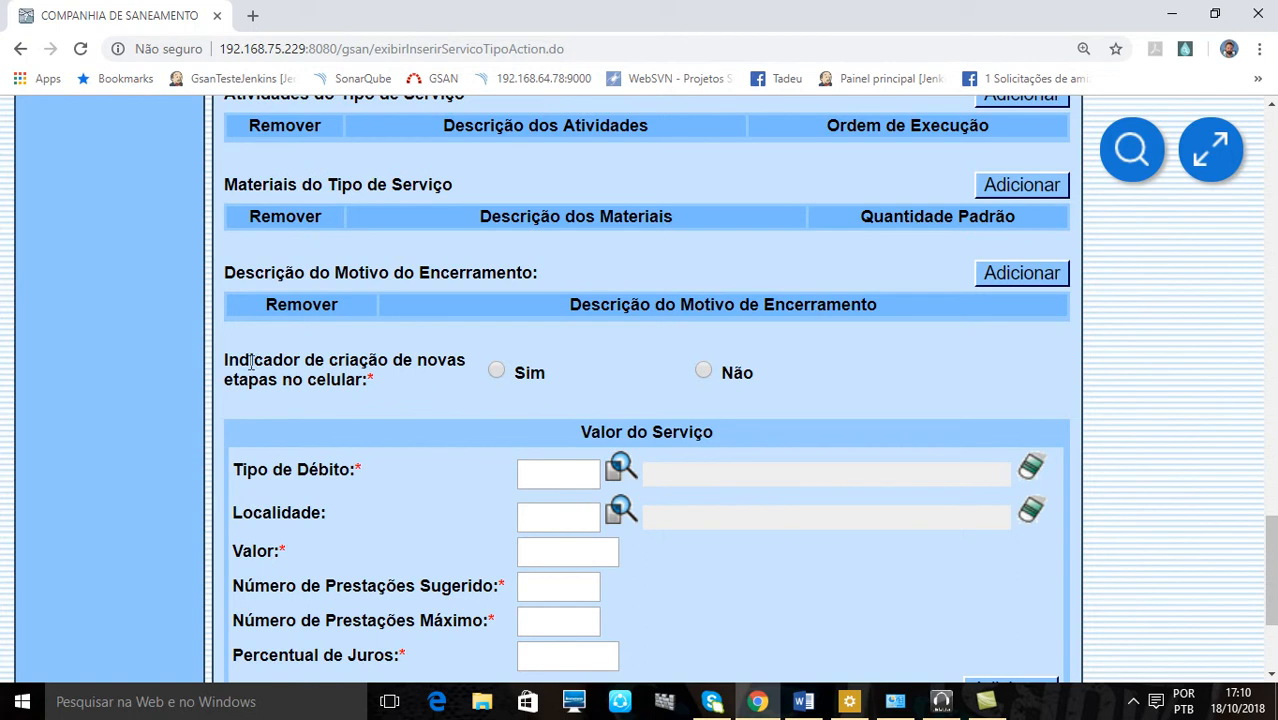
drag(250, 362, 305, 380)
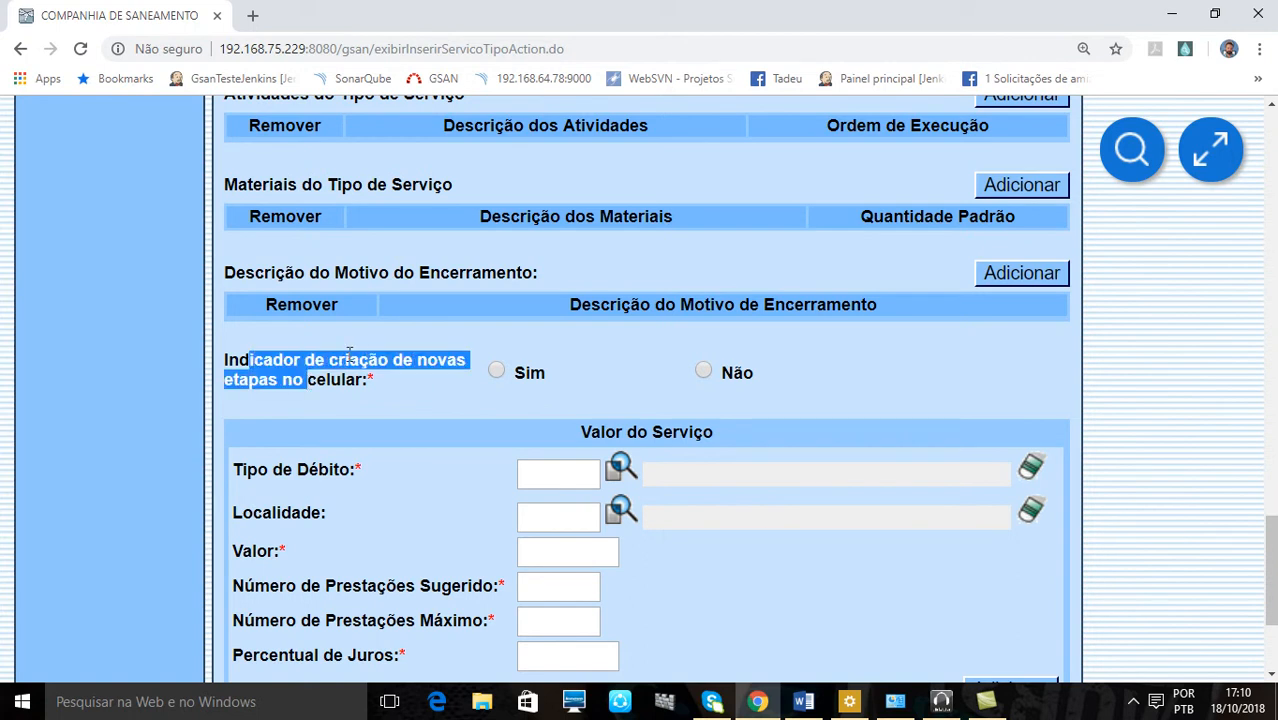
drag(392, 360, 423, 388)
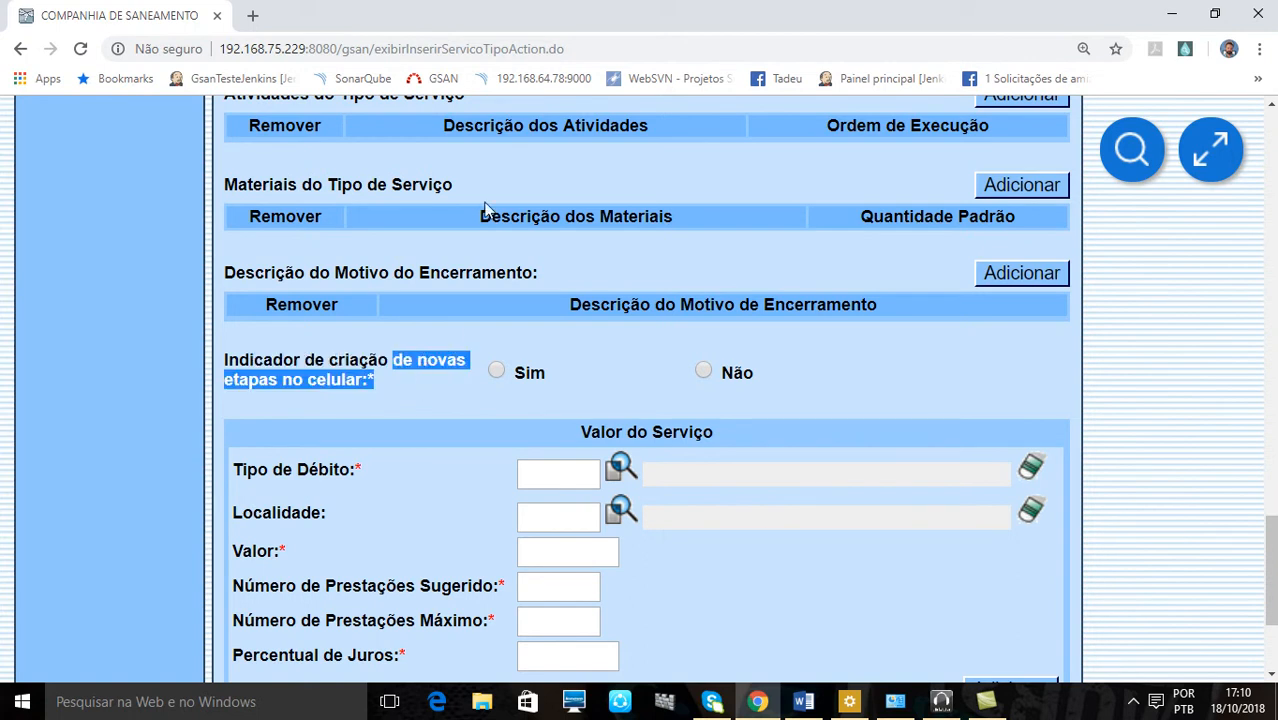
click(416, 403)
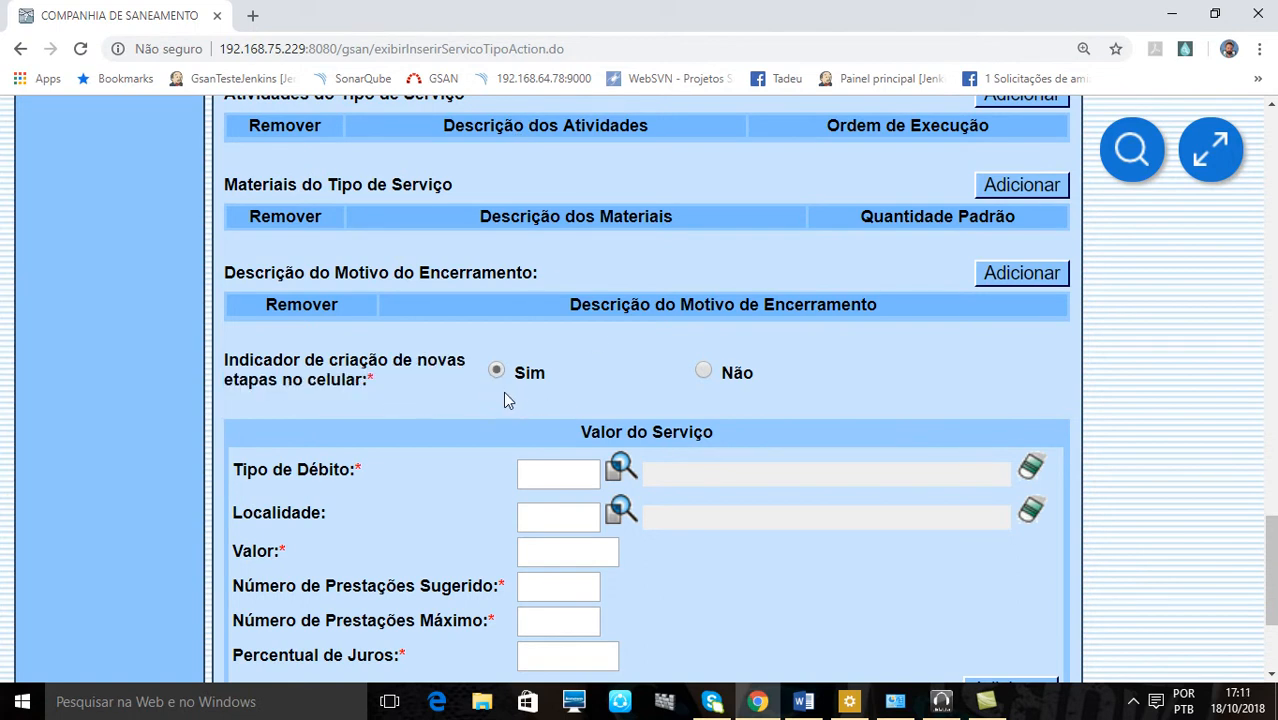
scroll(858, 526, down, 2)
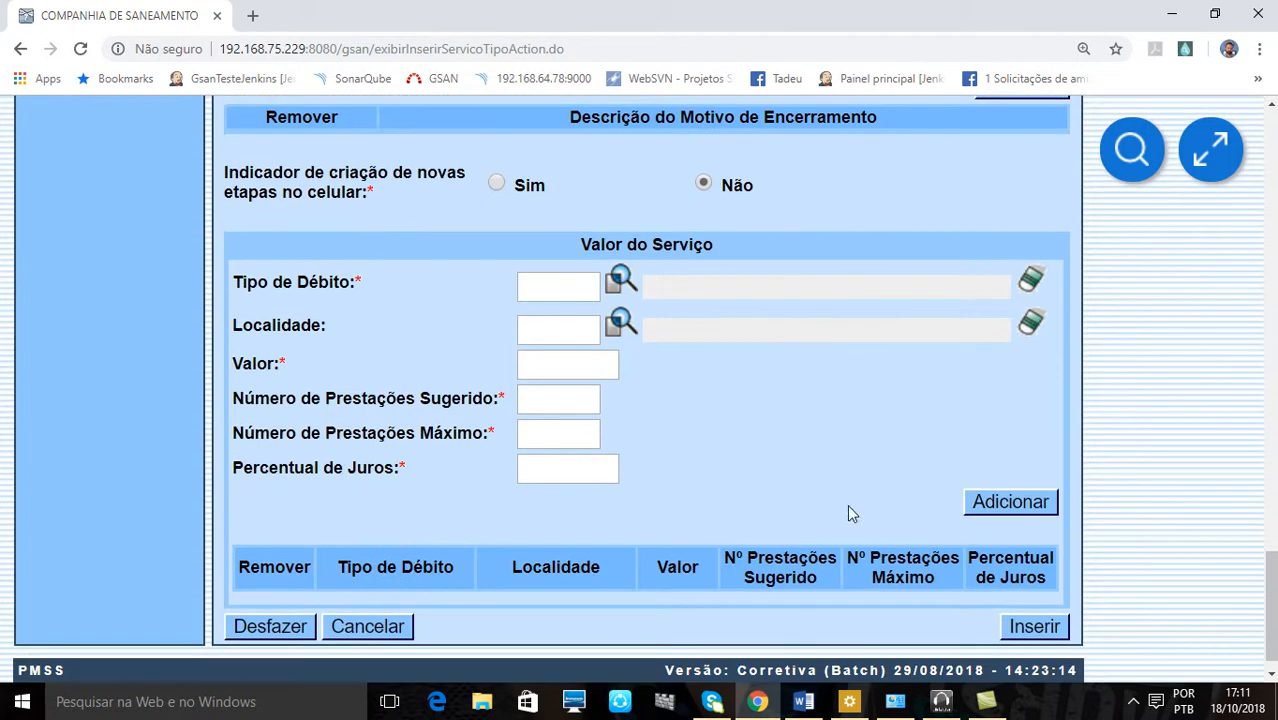
Step: Open the debit type search for the Tipo de Débito field under Valor do Serviço and enlarge its window
click(563, 292)
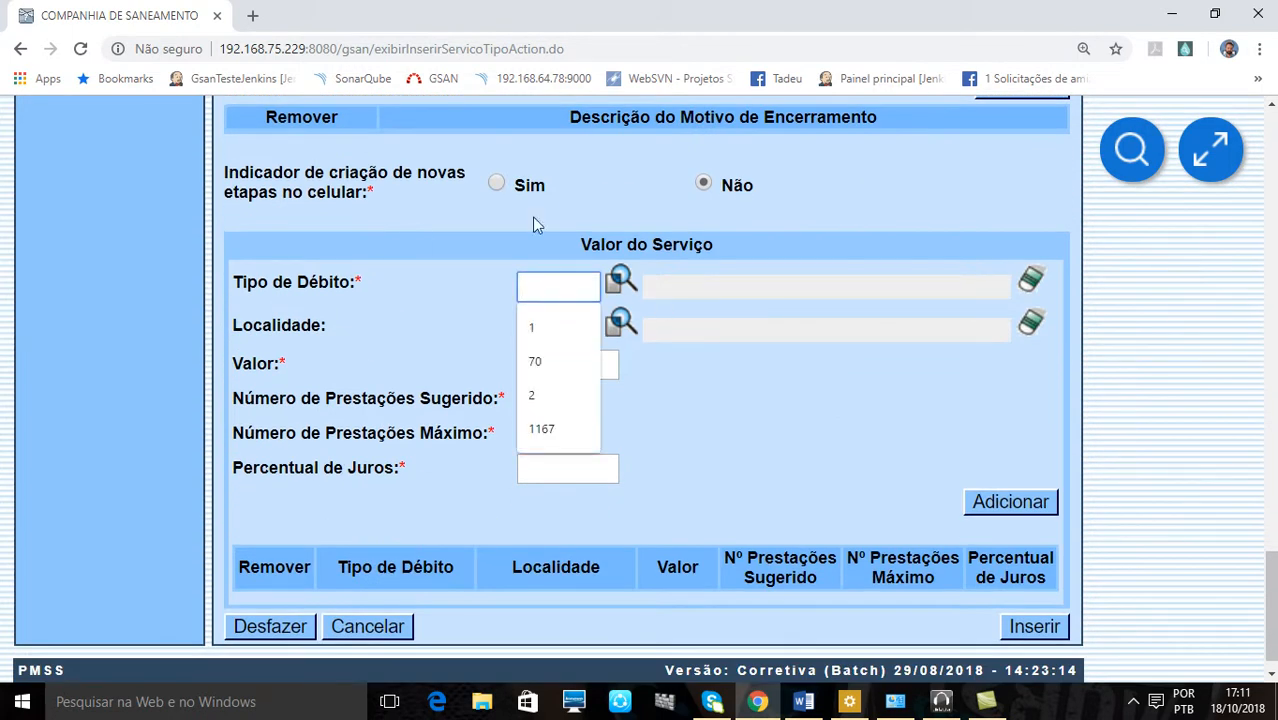
click(612, 283)
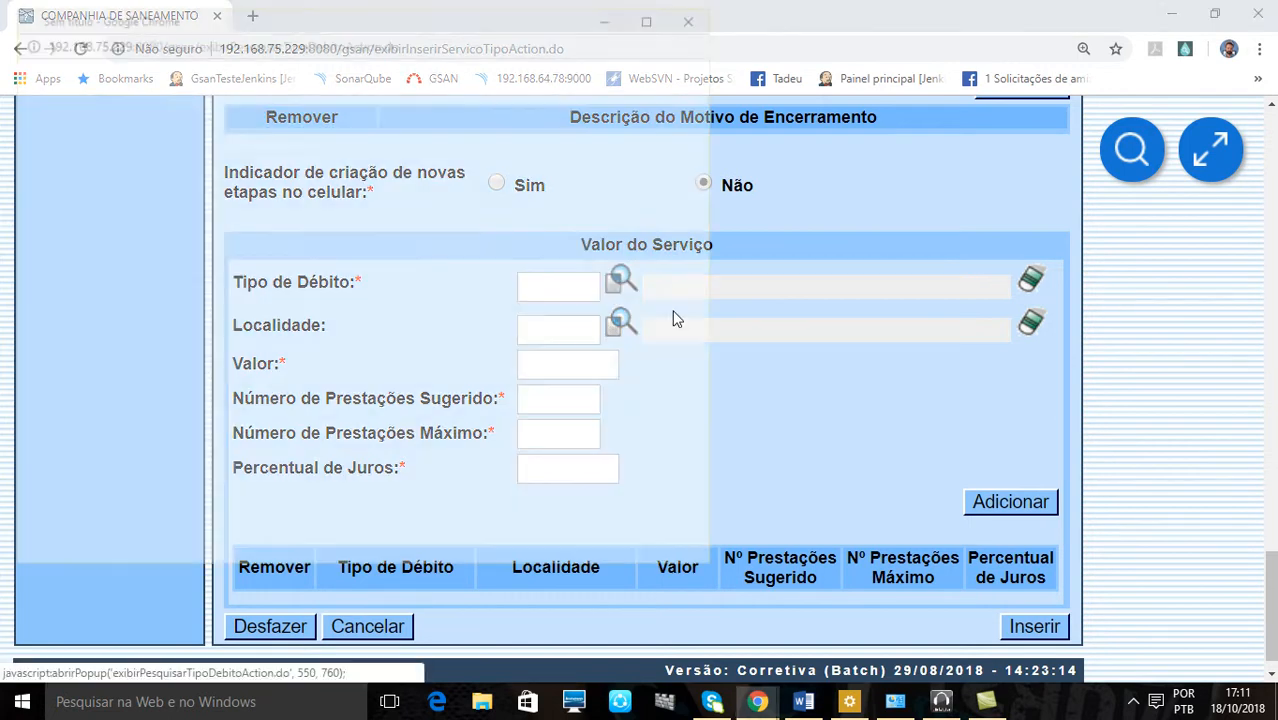
click(898, 68)
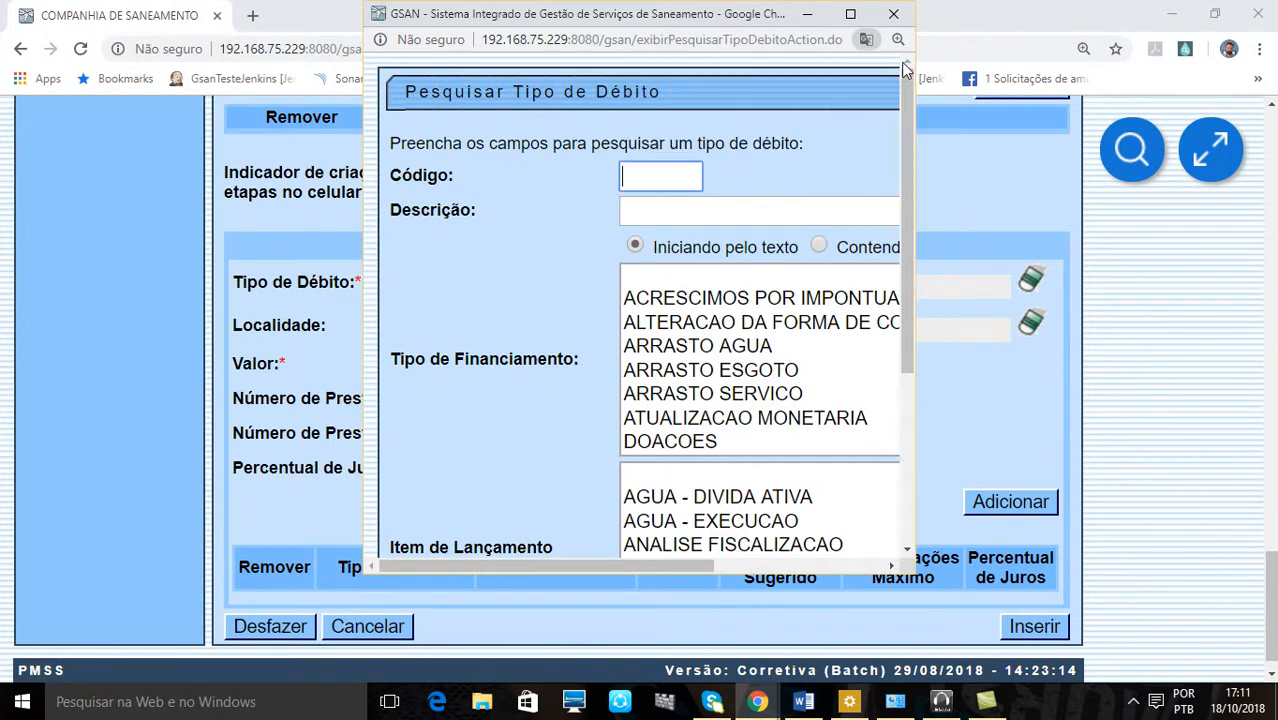
click(850, 14)
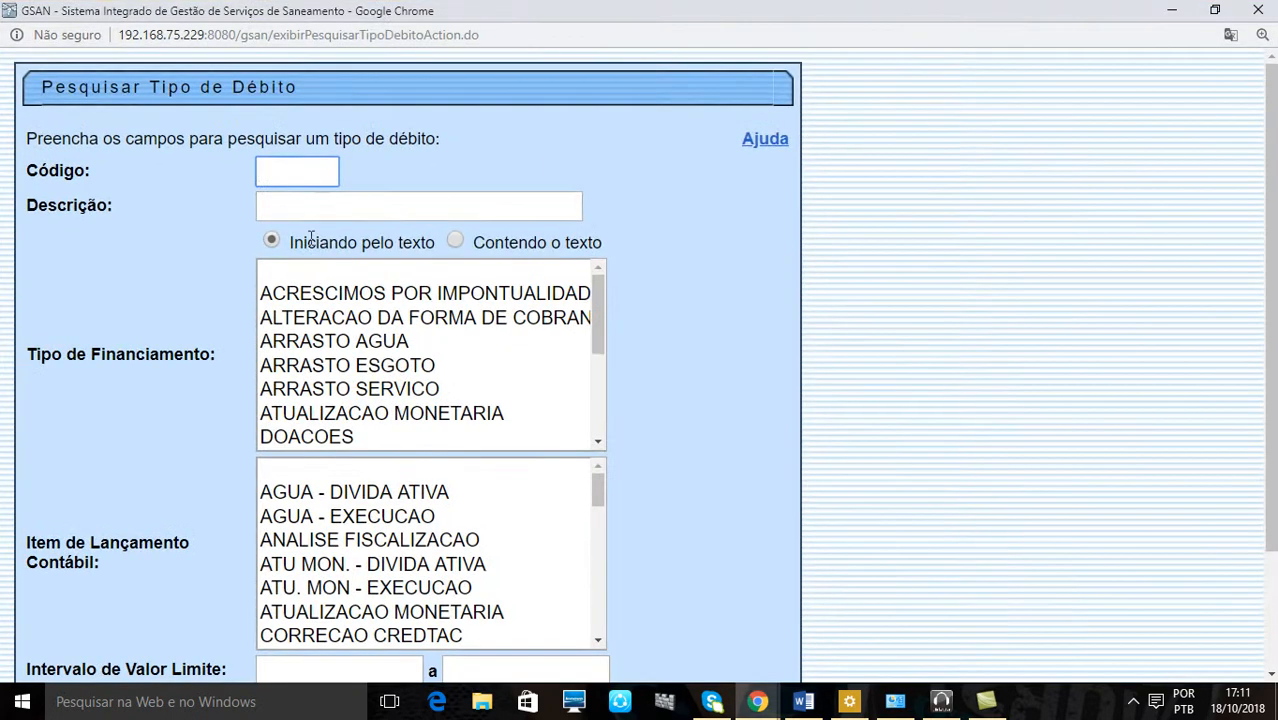
Step: Search for debit types whose Descrição contains A and choose code 931, ACERTO PAGAMENTO A MAIOR
click(456, 244)
click(389, 208)
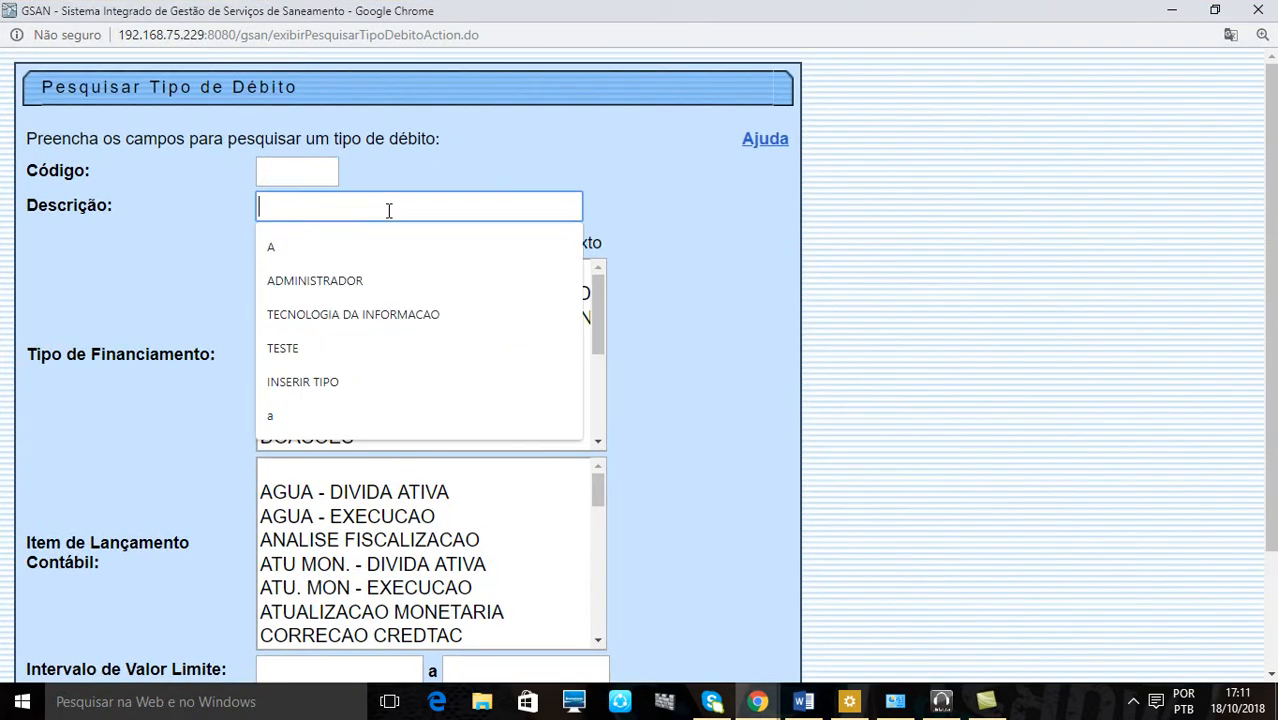
text(A)
click(363, 240)
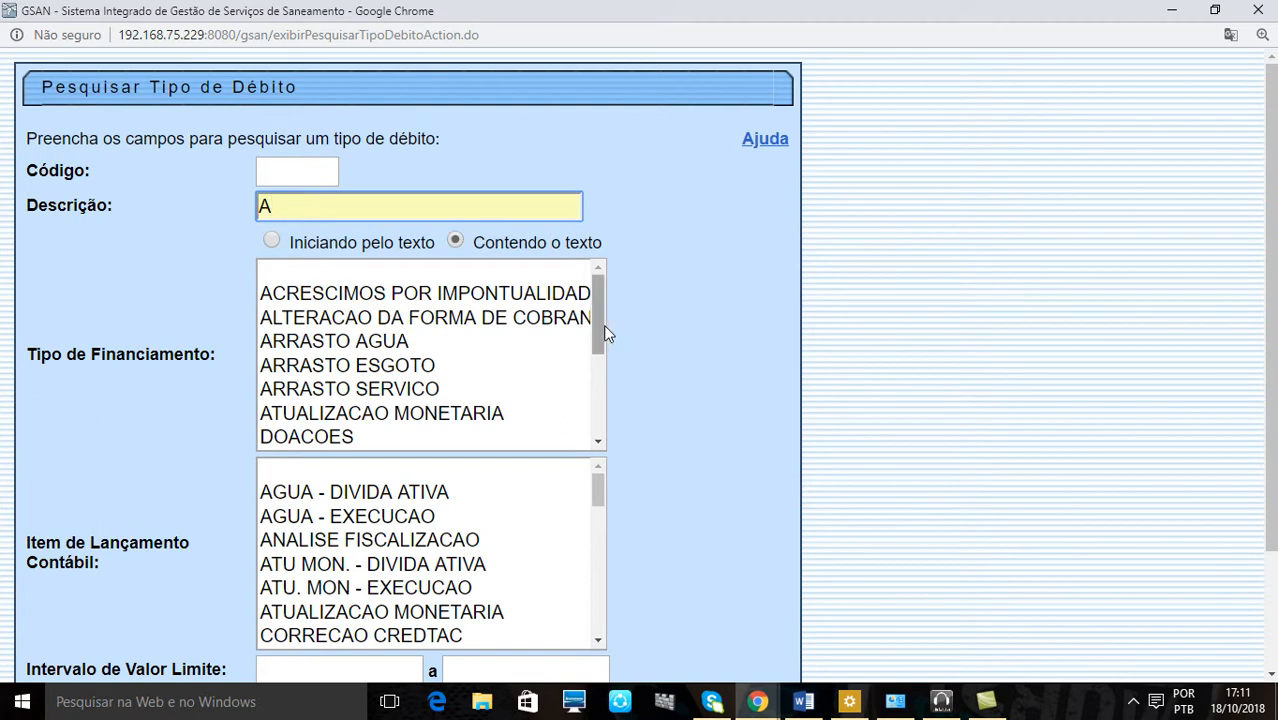
scroll(600, 324, down, 3)
scroll(713, 420, down, 1)
scroll(716, 420, down, 1)
click(783, 613)
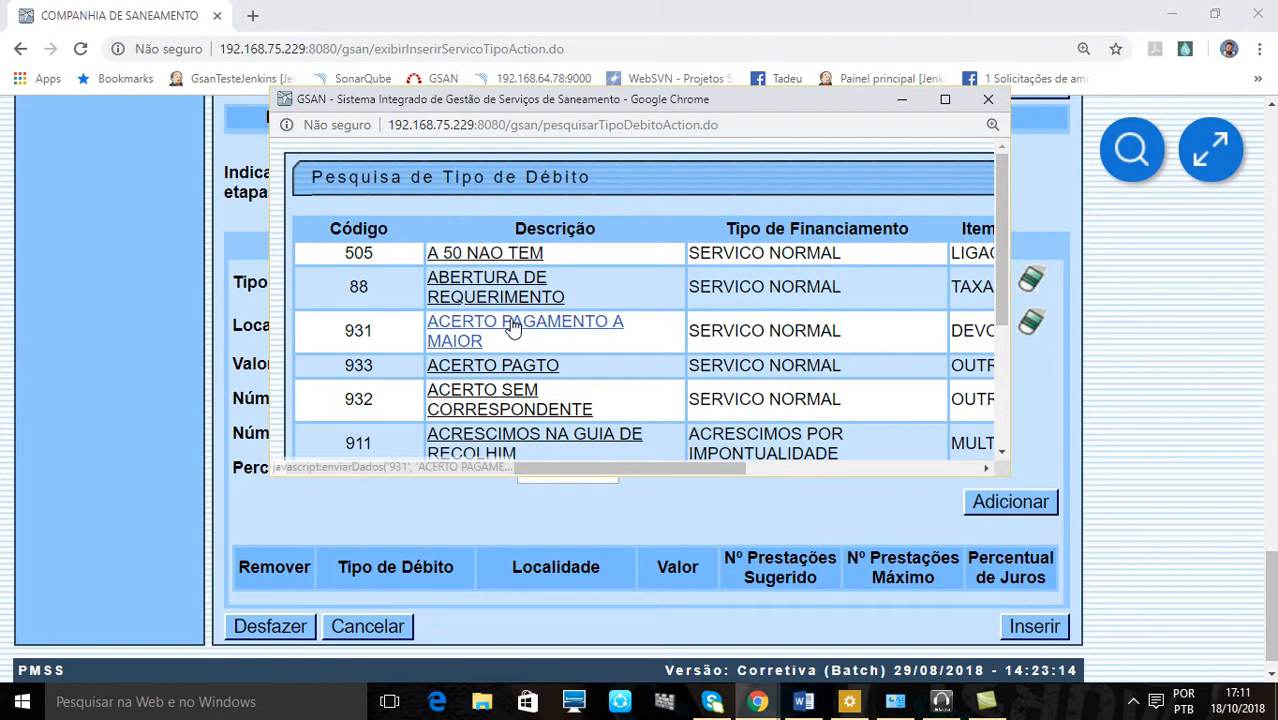
click(944, 99)
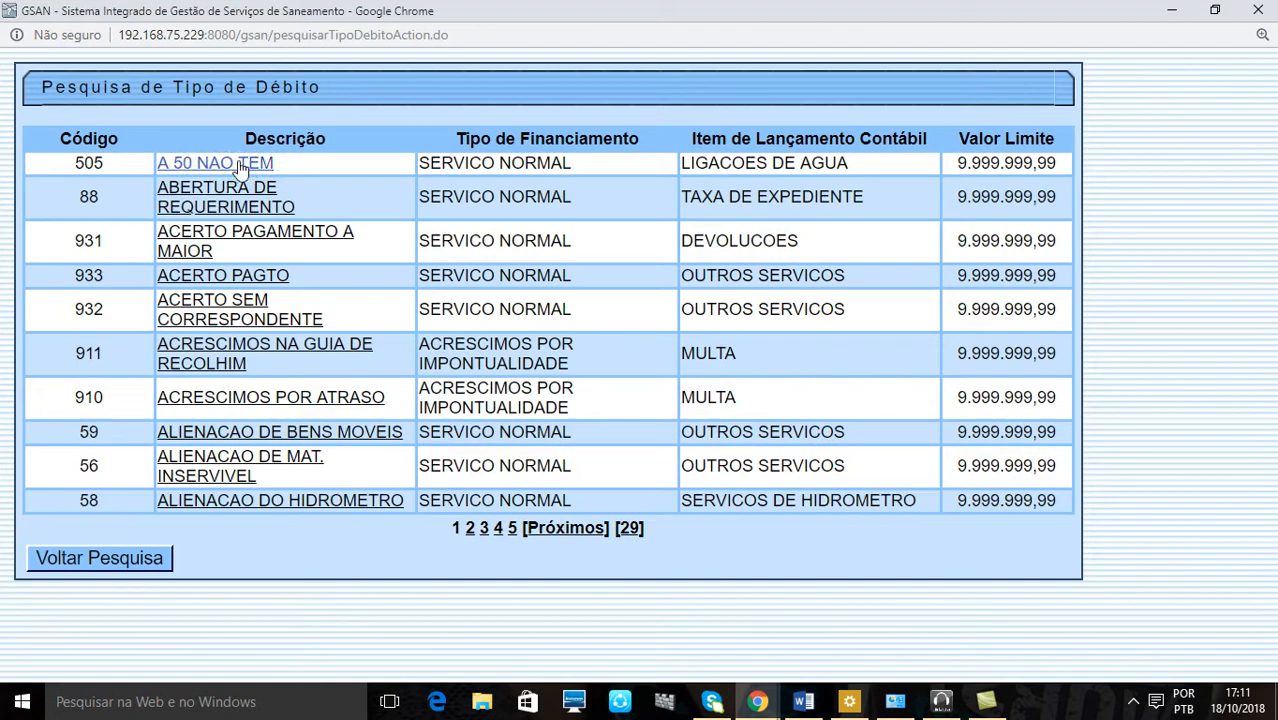
click(233, 241)
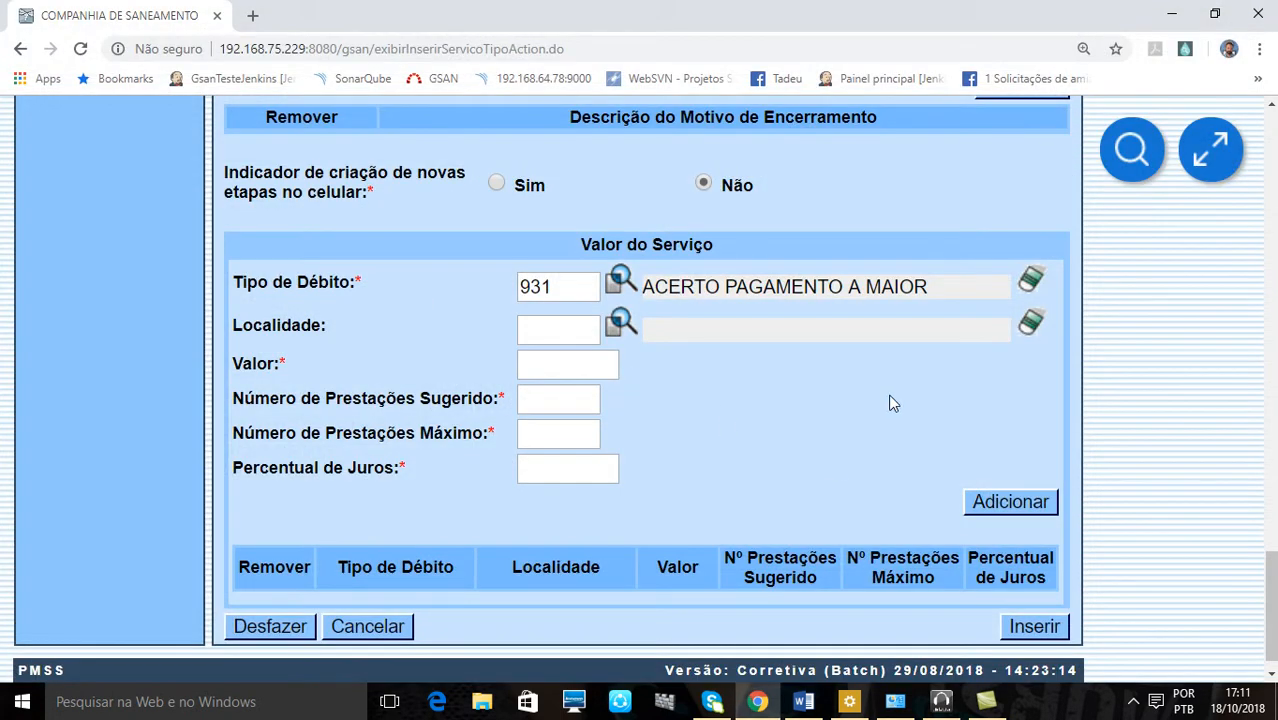
Step: Set Localidade to code 1 for the service value and load LOCALIDADE 1
click(571, 342)
text(1)
key(Return)
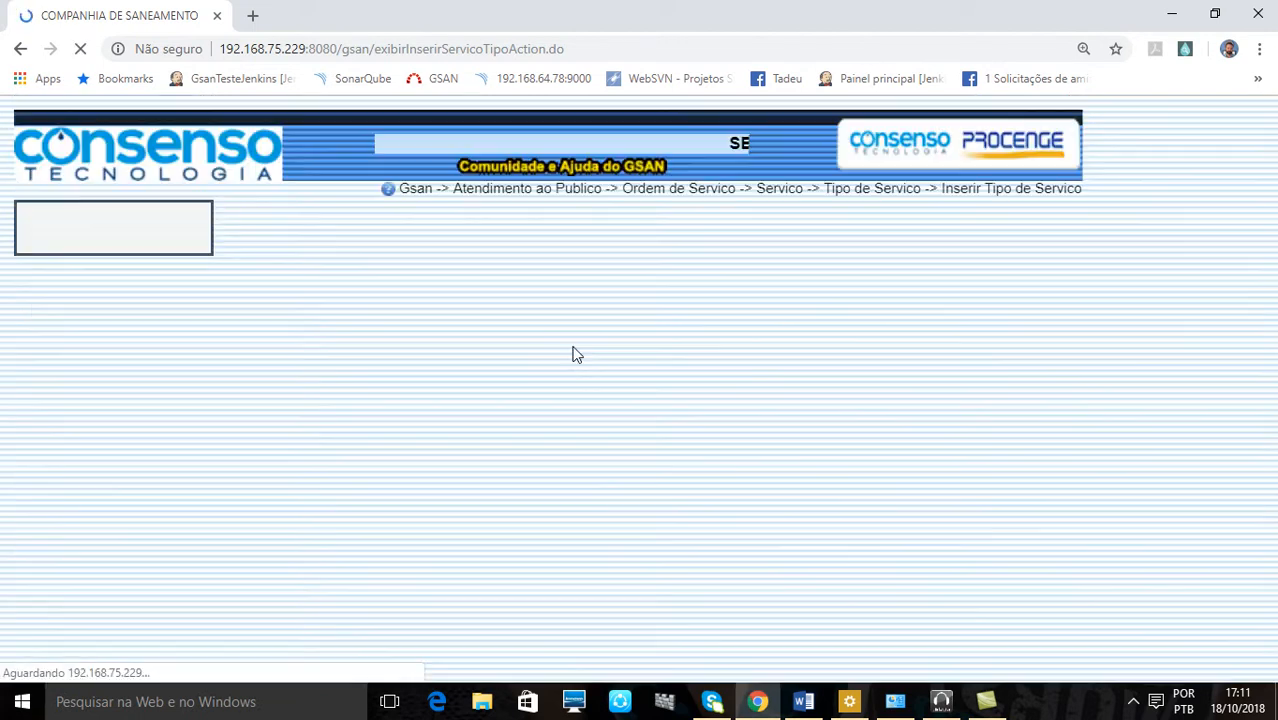
scroll(866, 388, down, 20)
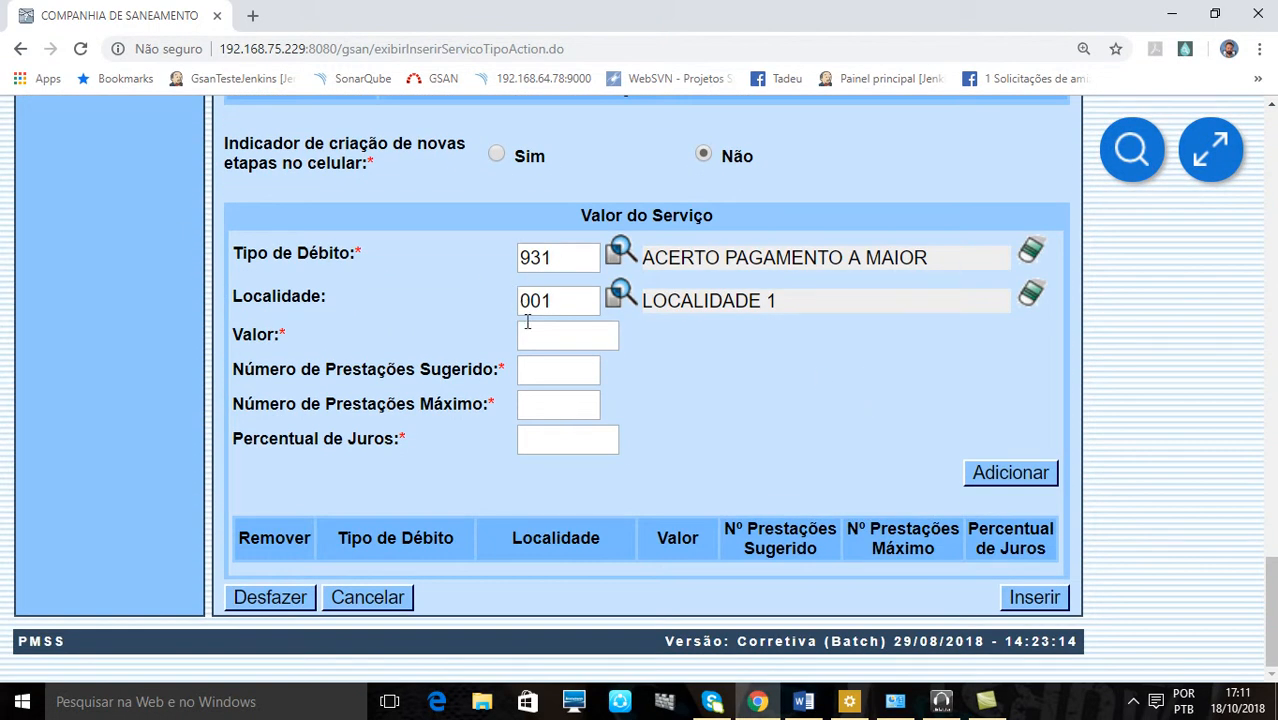
Step: Set Valor to 100,00, suggested and maximum installments to 10 and Percentual de Juros to 1,00, and add the service value entry
click(546, 330)
click(564, 370)
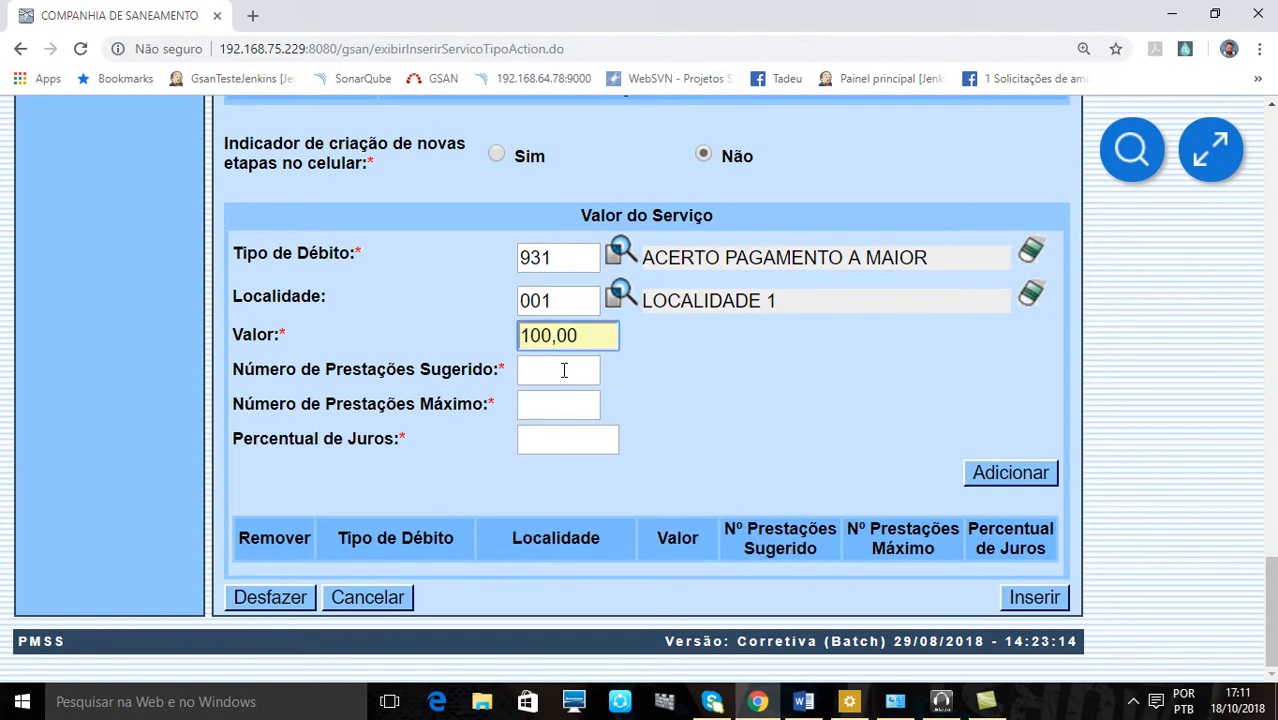
click(562, 371)
click(535, 412)
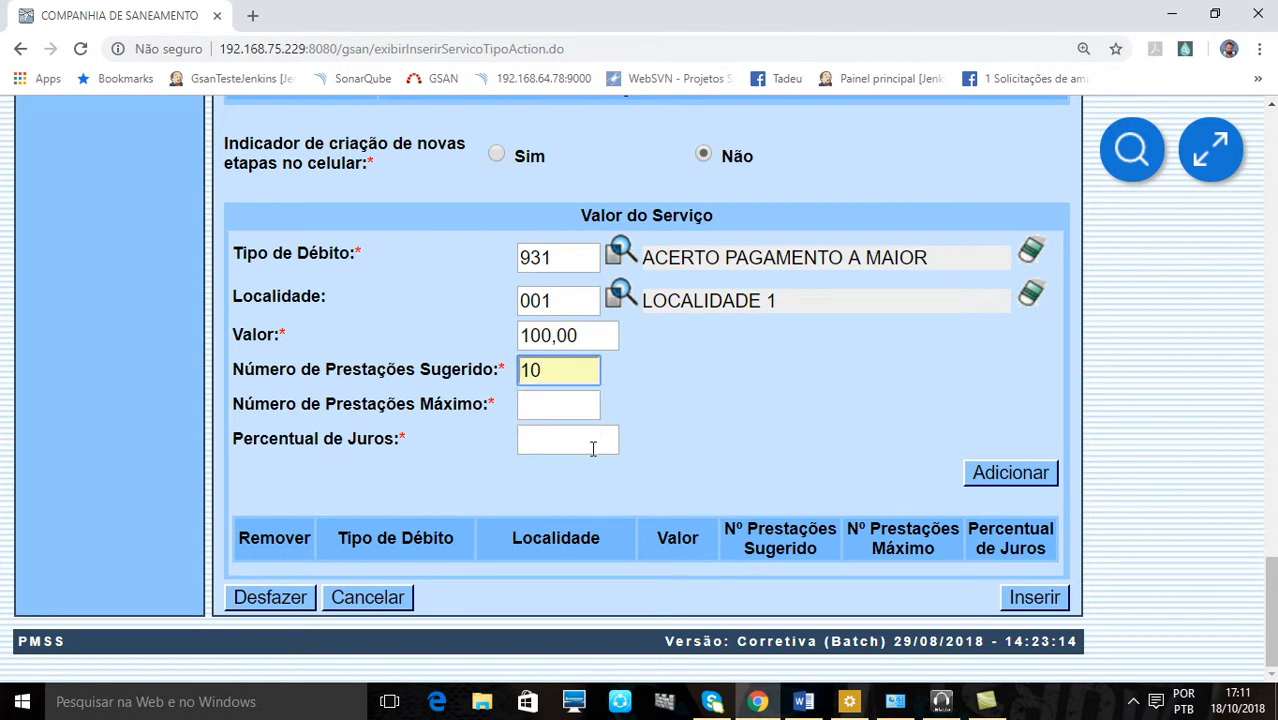
click(540, 409)
click(545, 446)
click(559, 444)
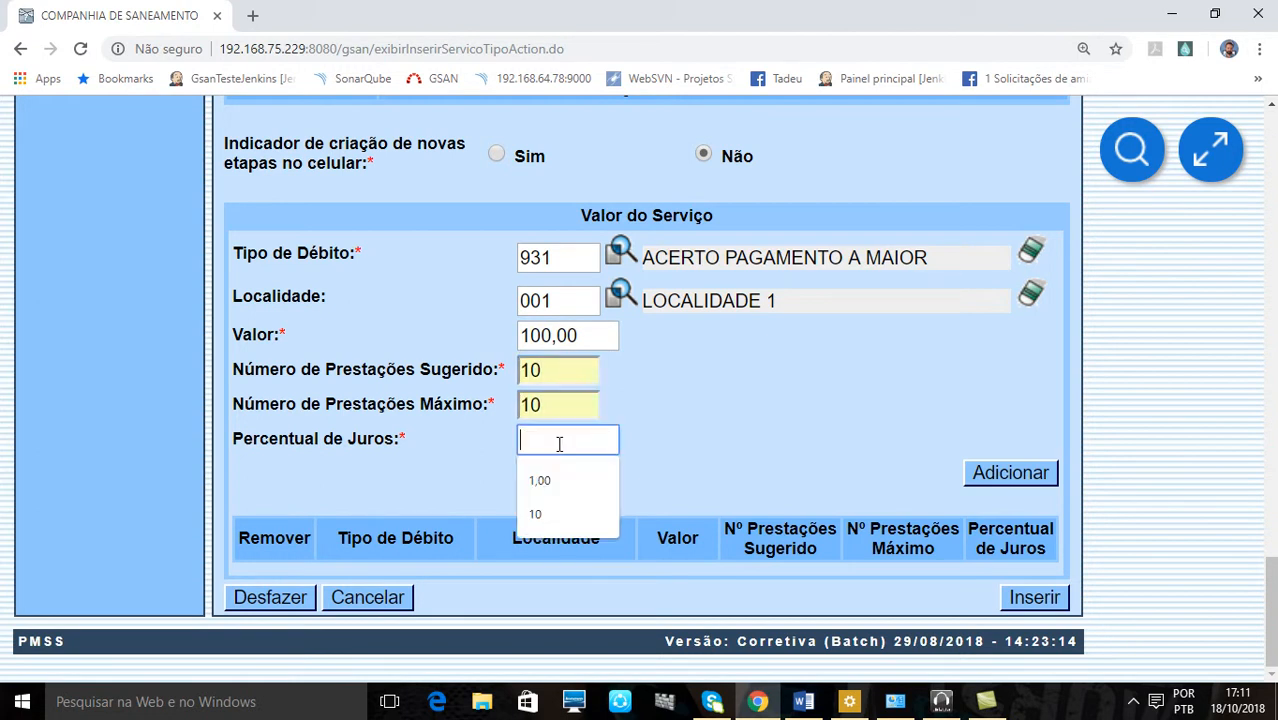
click(562, 480)
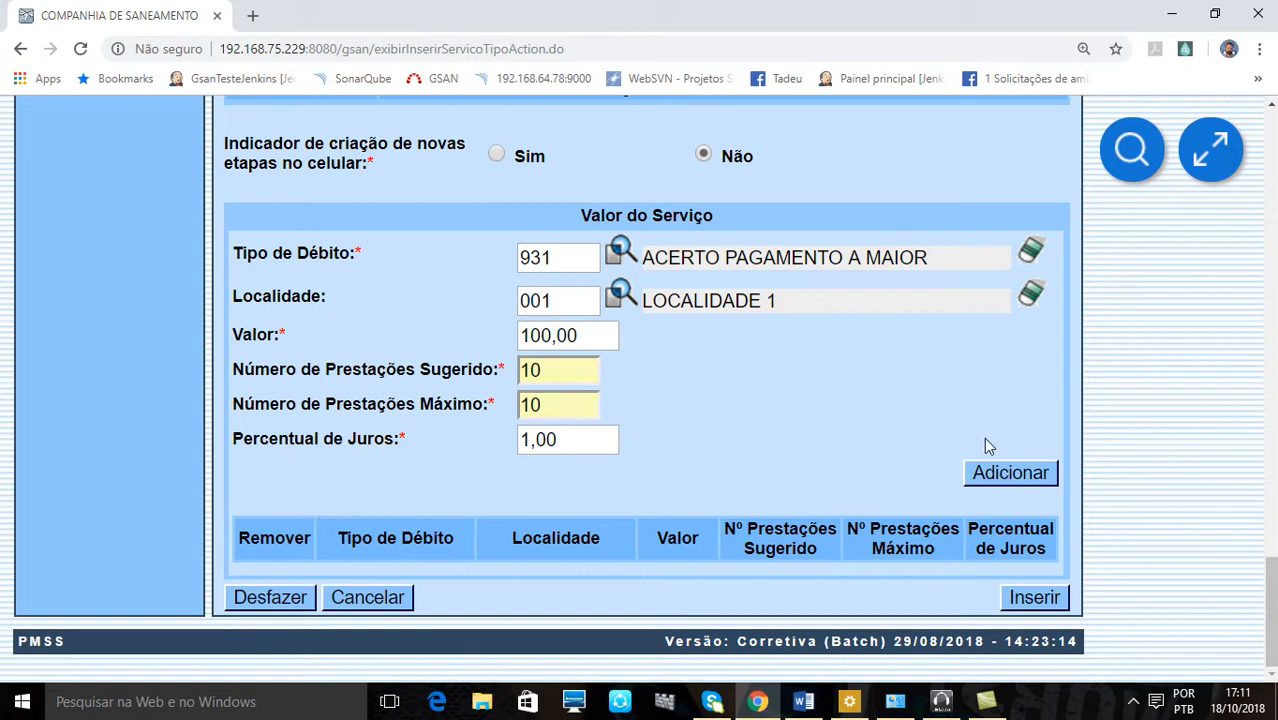
click(1010, 472)
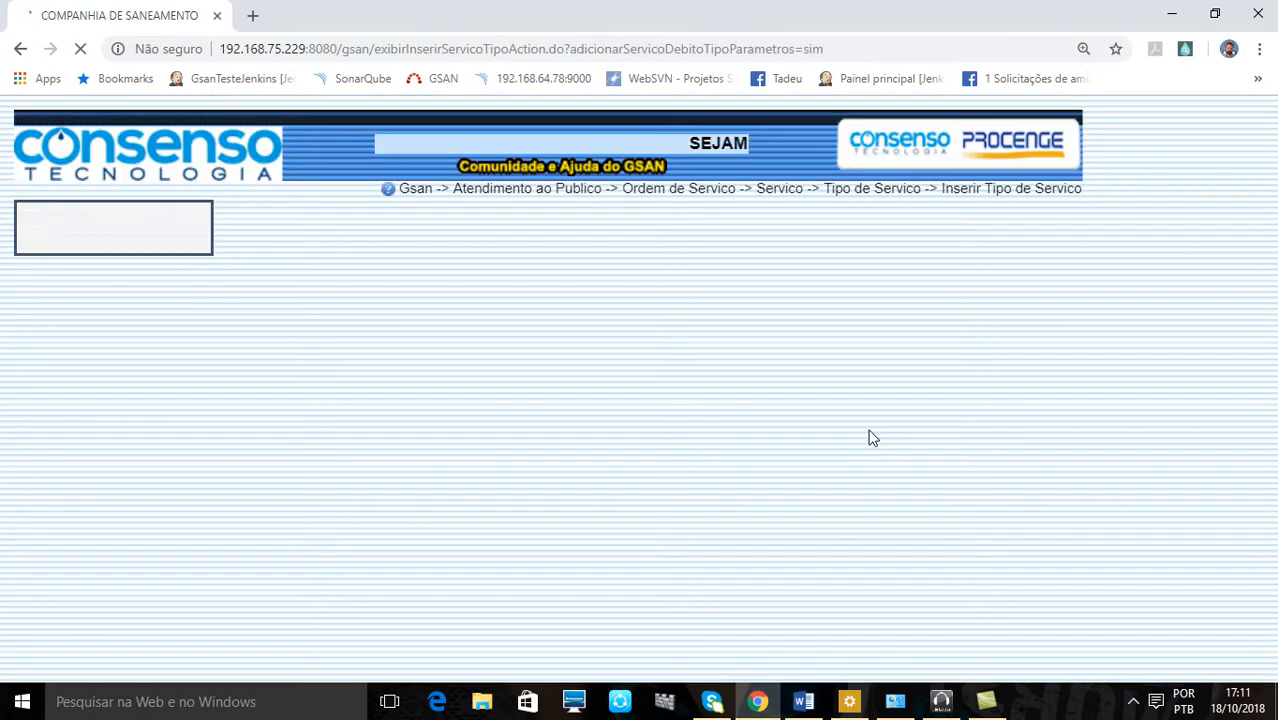
Step: Remove the ACERTO PAGAMENTO A MAIOR entry from the Valor do Serviço list and confirm the removal
scroll(868, 430, down, 12)
scroll(868, 425, down, 10)
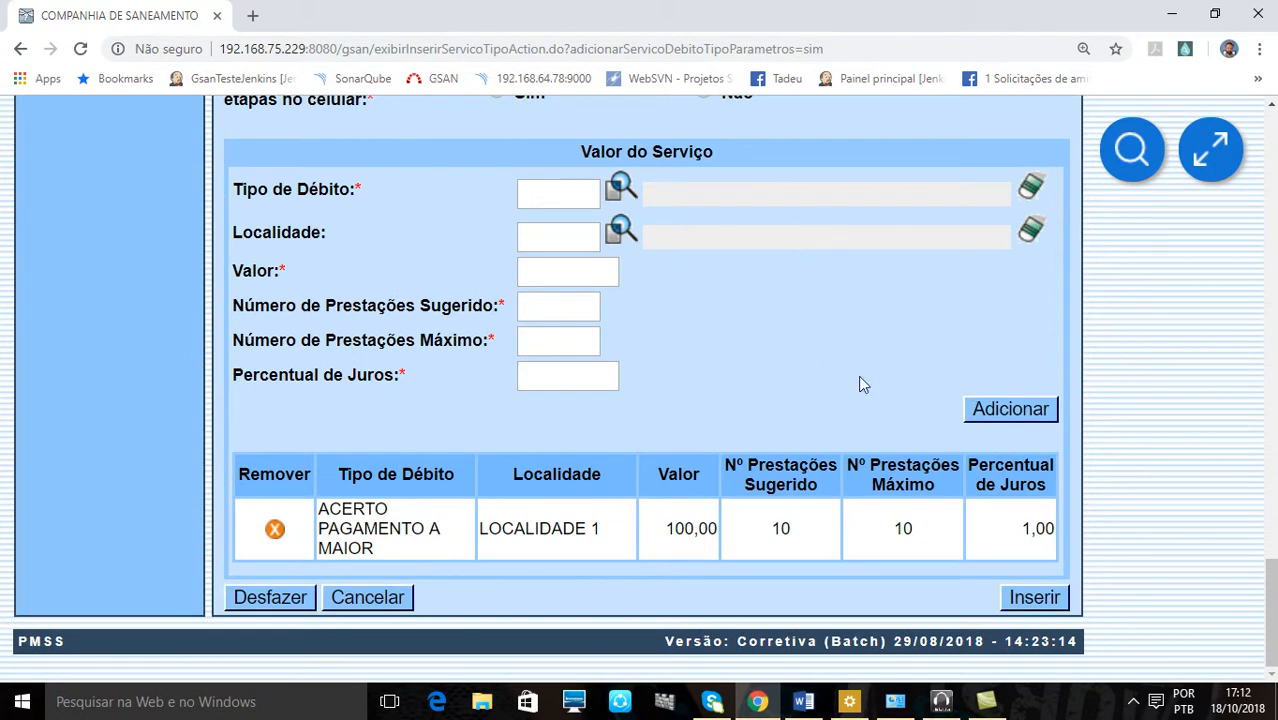
click(275, 530)
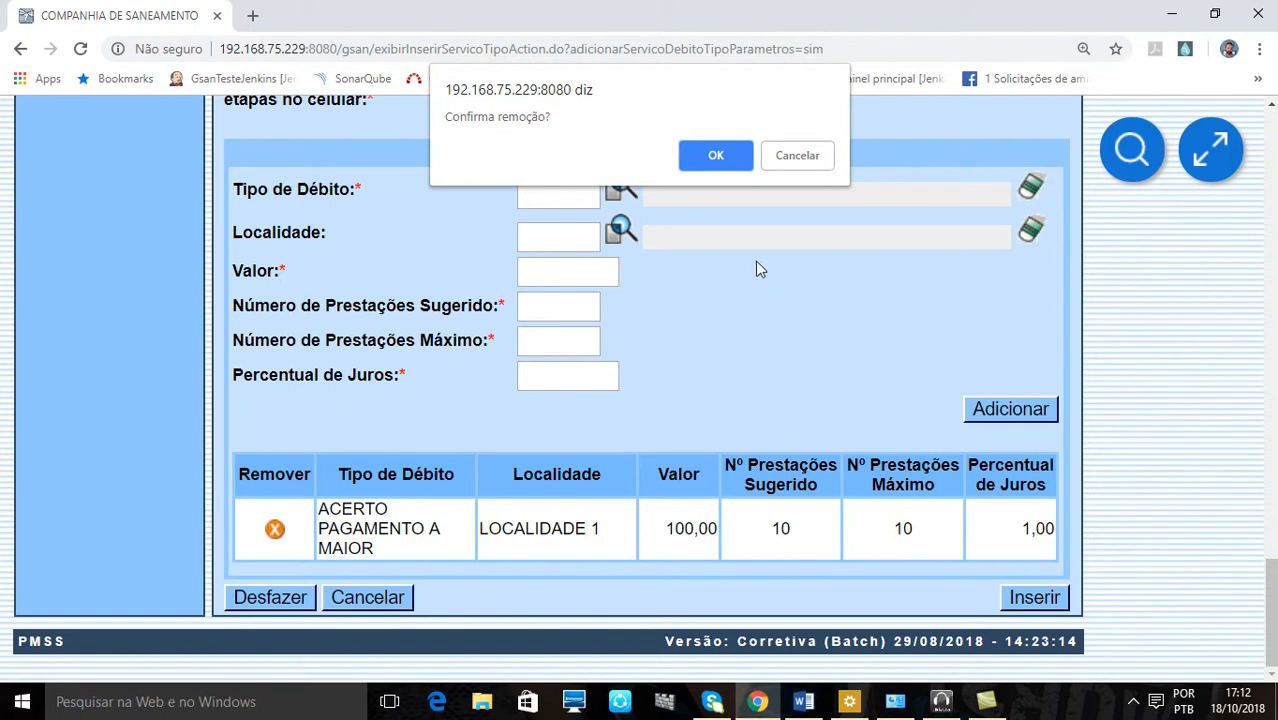
click(714, 157)
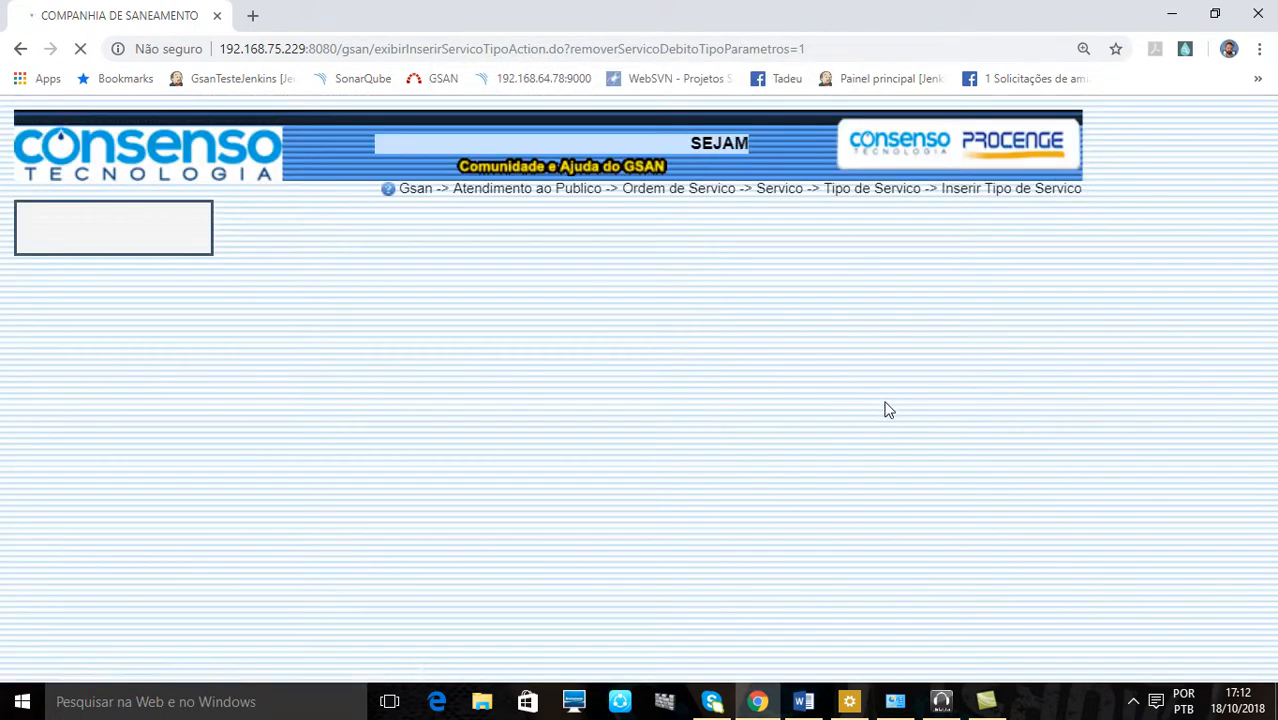
scroll(870, 400, down, 20)
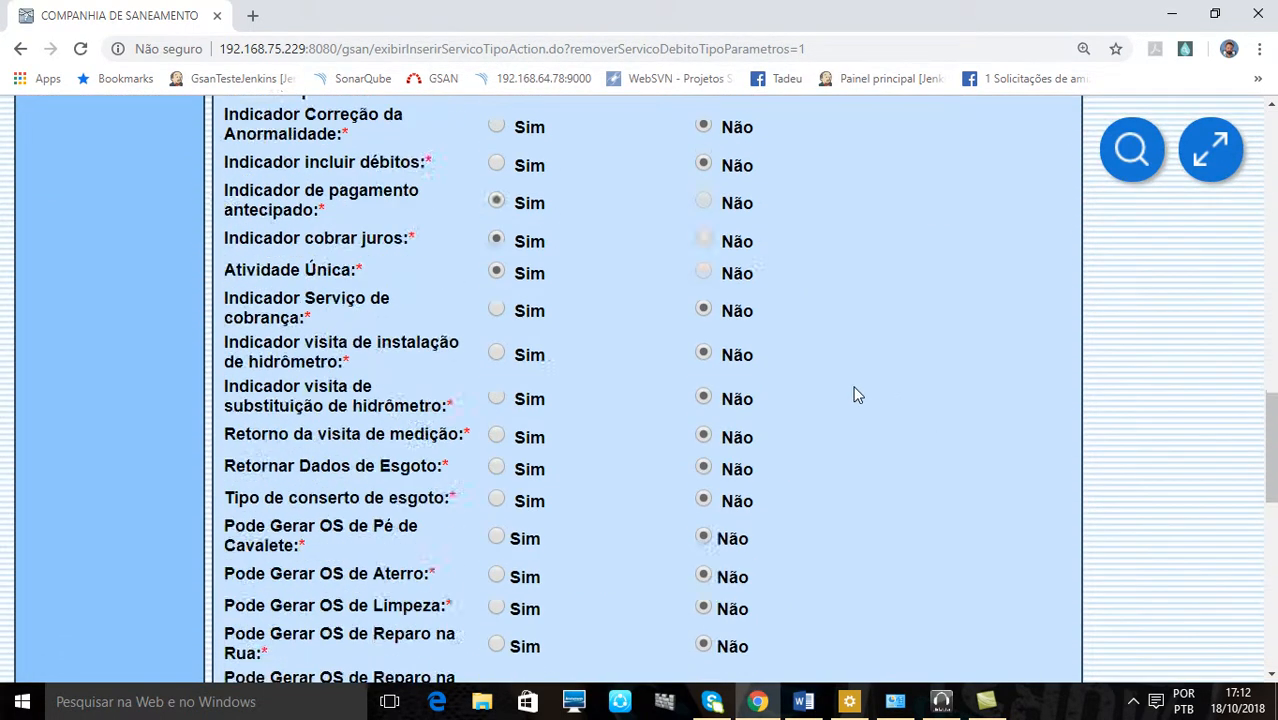
scroll(851, 385, down, 3)
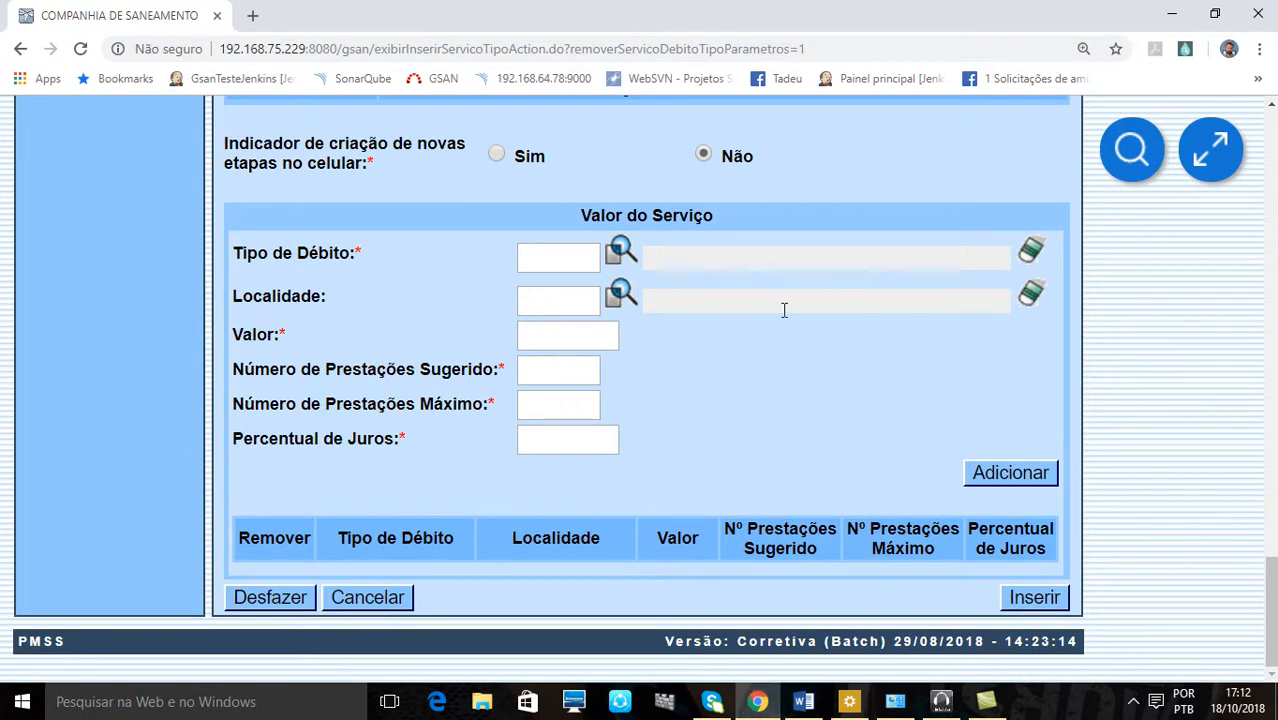
Step: Review the completed PERMUTA HIDROMETRO form from its description and indicators through the activities, closing reasons and Valor do Serviço sections
scroll(784, 309, up, 10)
scroll(784, 306, up, 10)
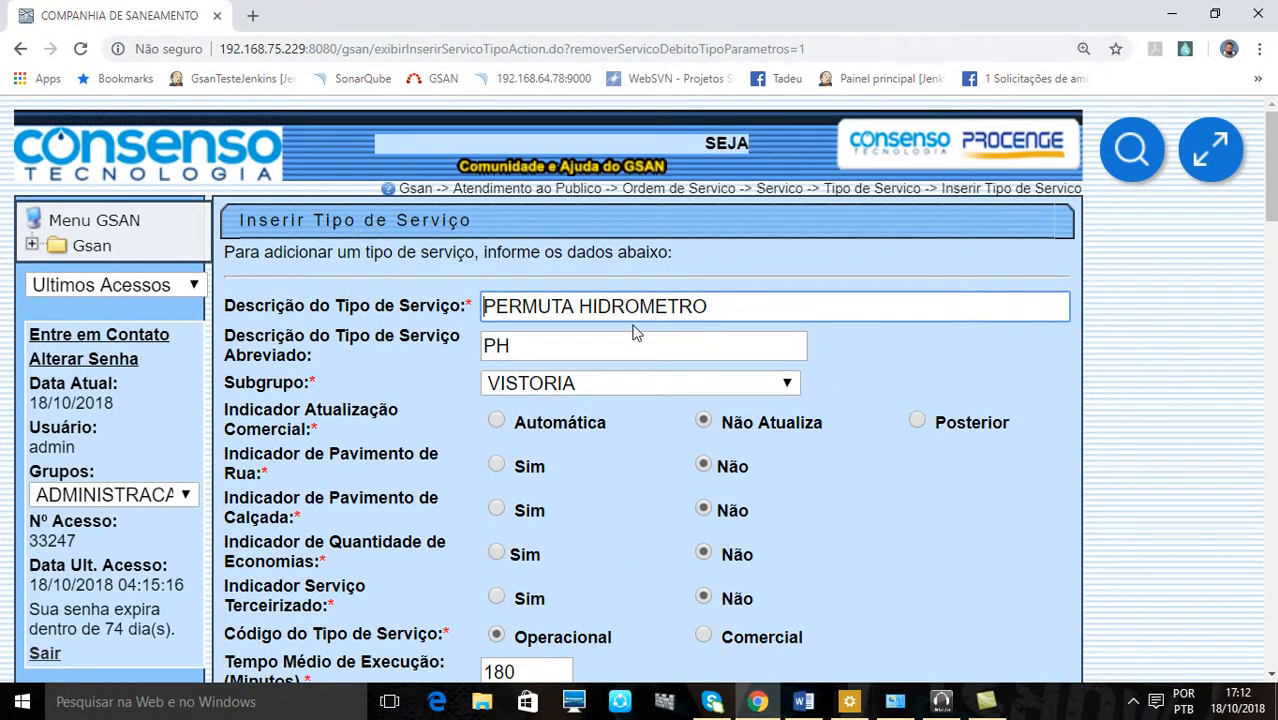
scroll(709, 339, down, 3)
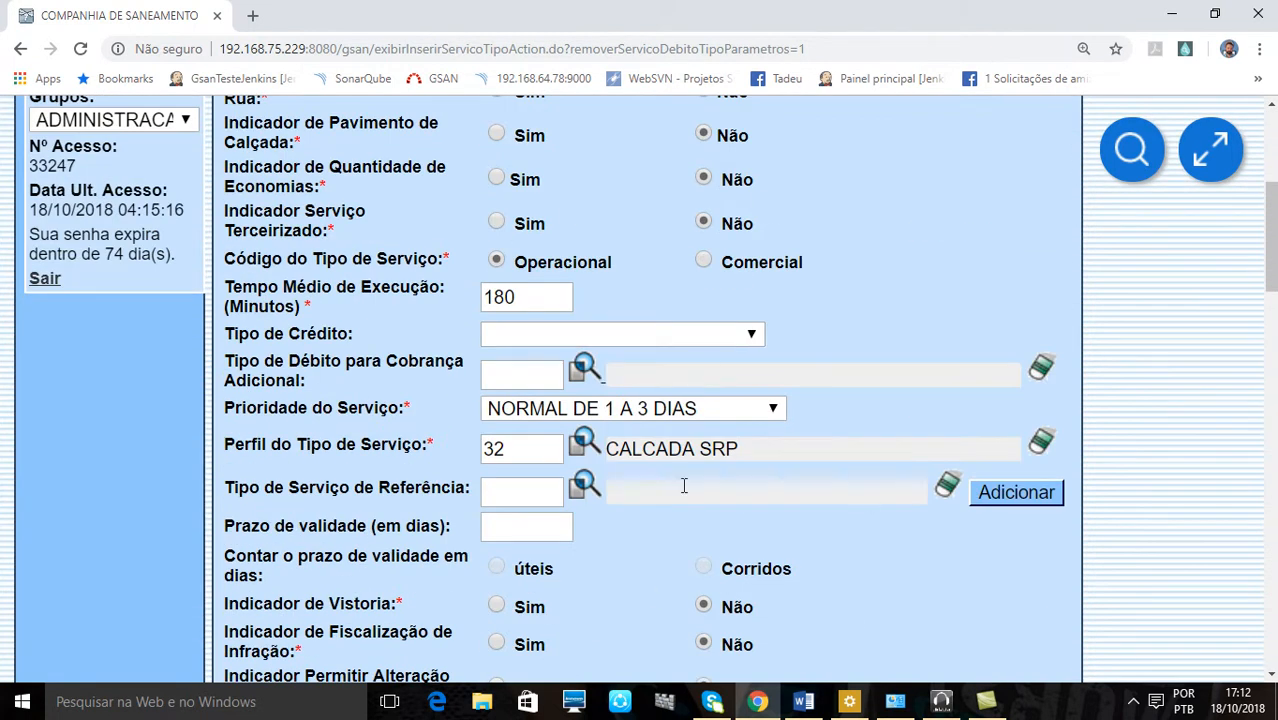
scroll(795, 367, down, 15)
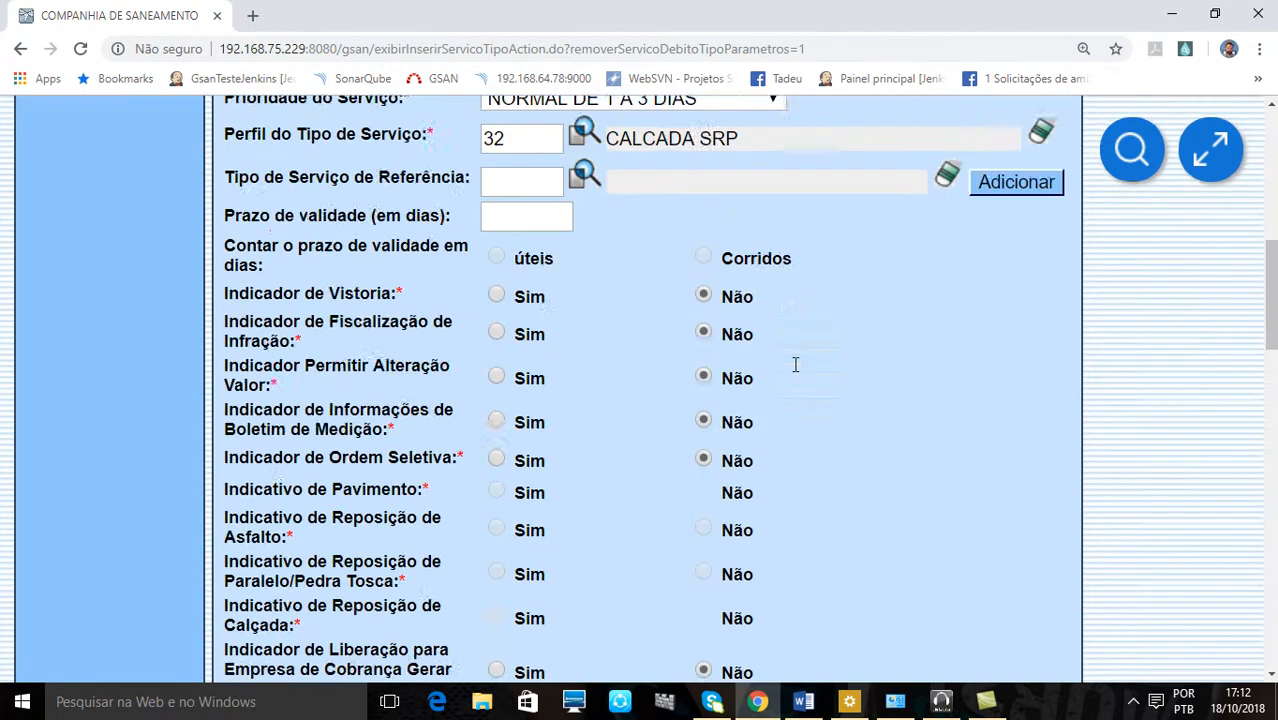
scroll(791, 361, down, 1)
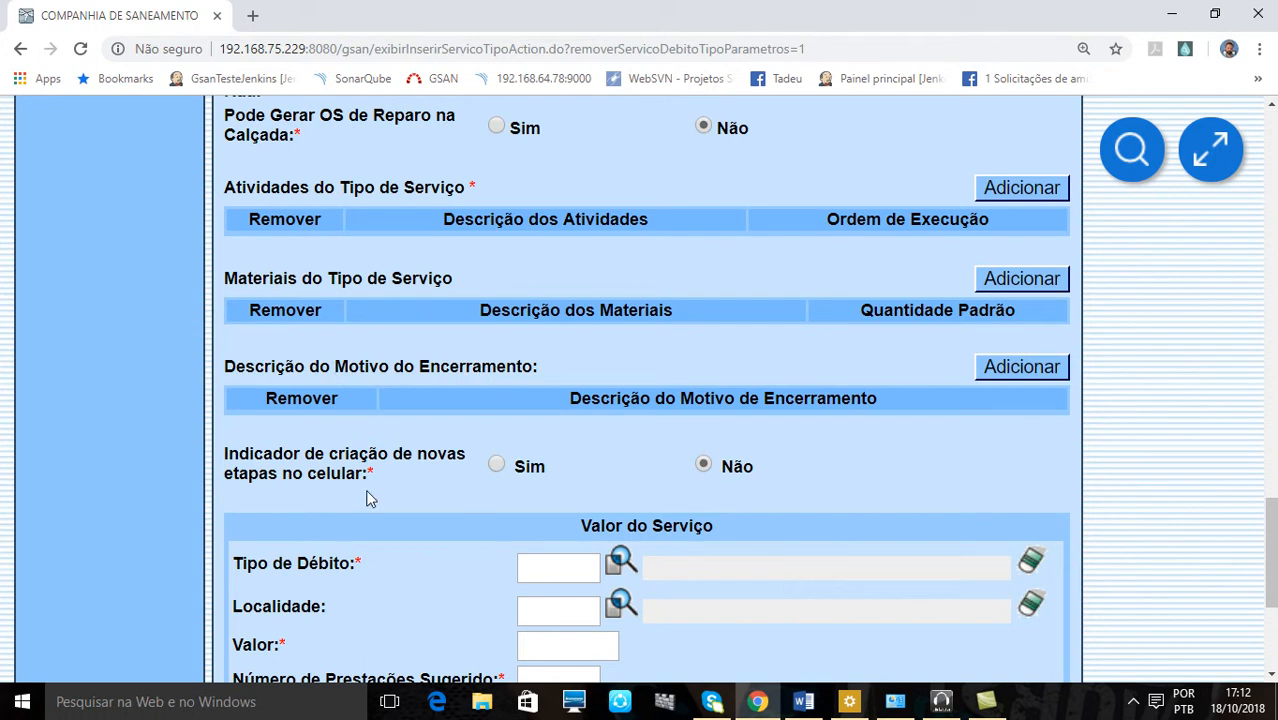
drag(275, 458, 316, 474)
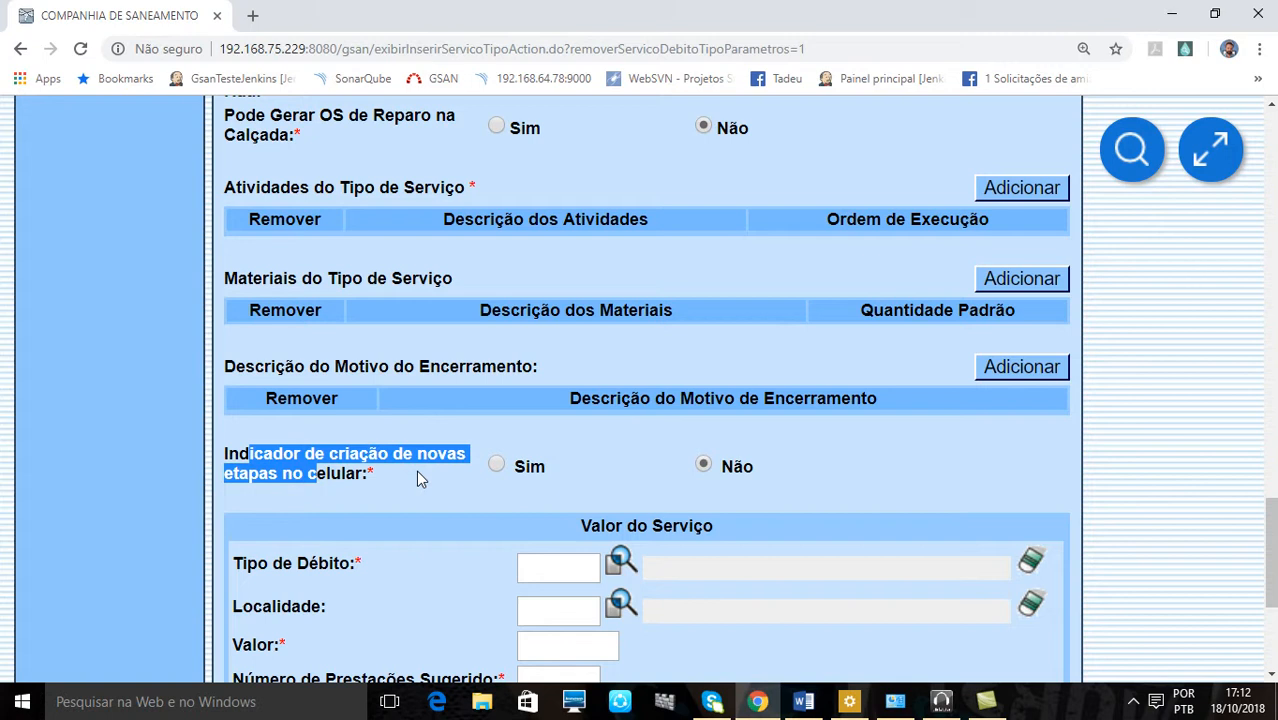
scroll(394, 500, down, 3)
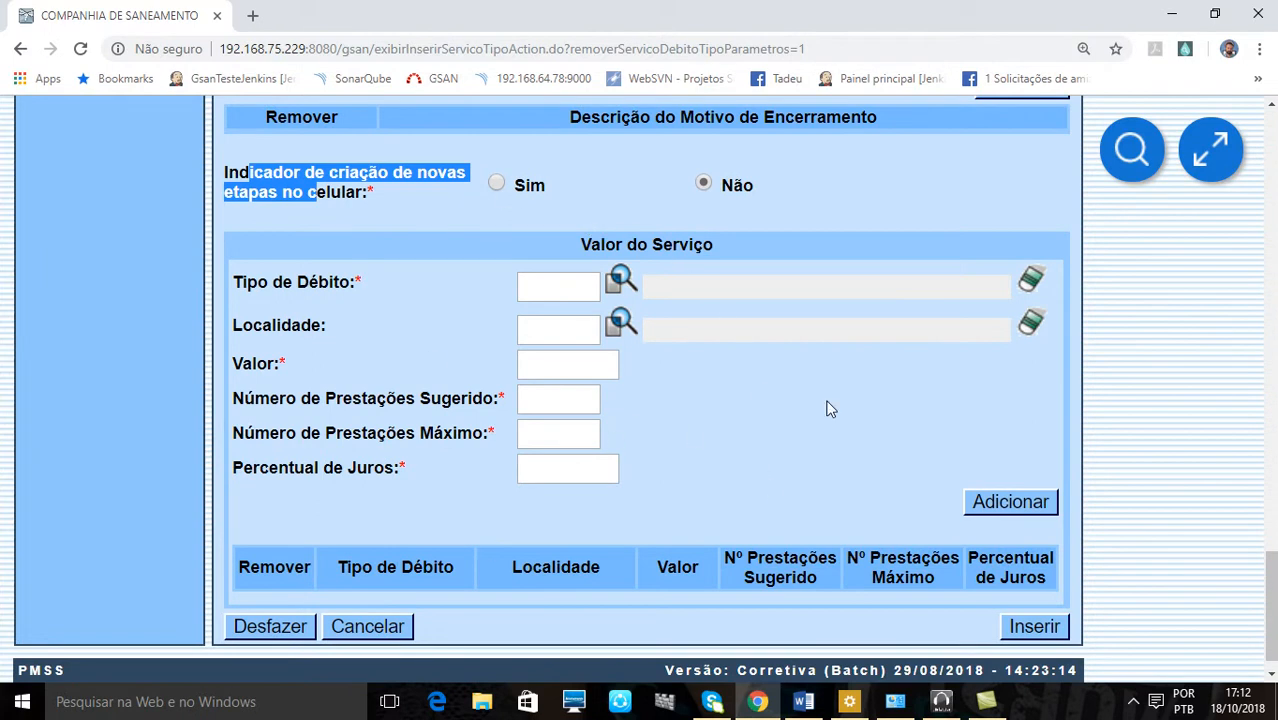
scroll(790, 345, down, 1)
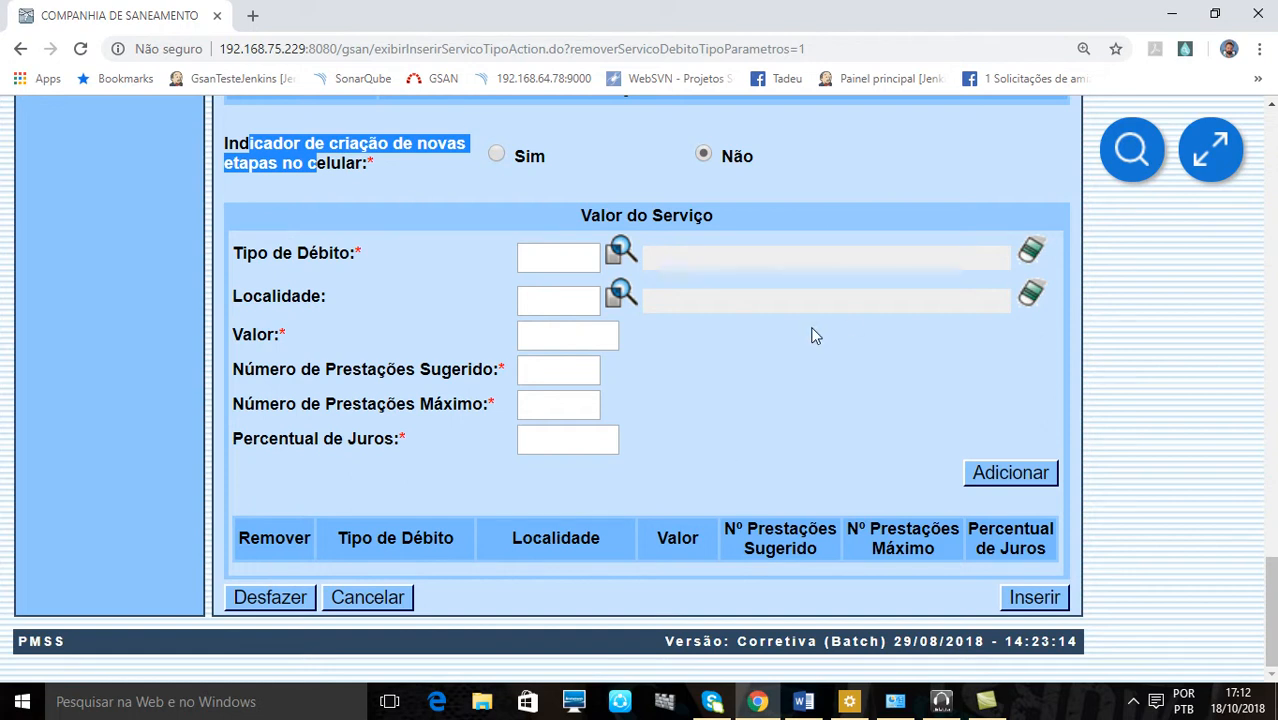
scroll(813, 334, up, 10)
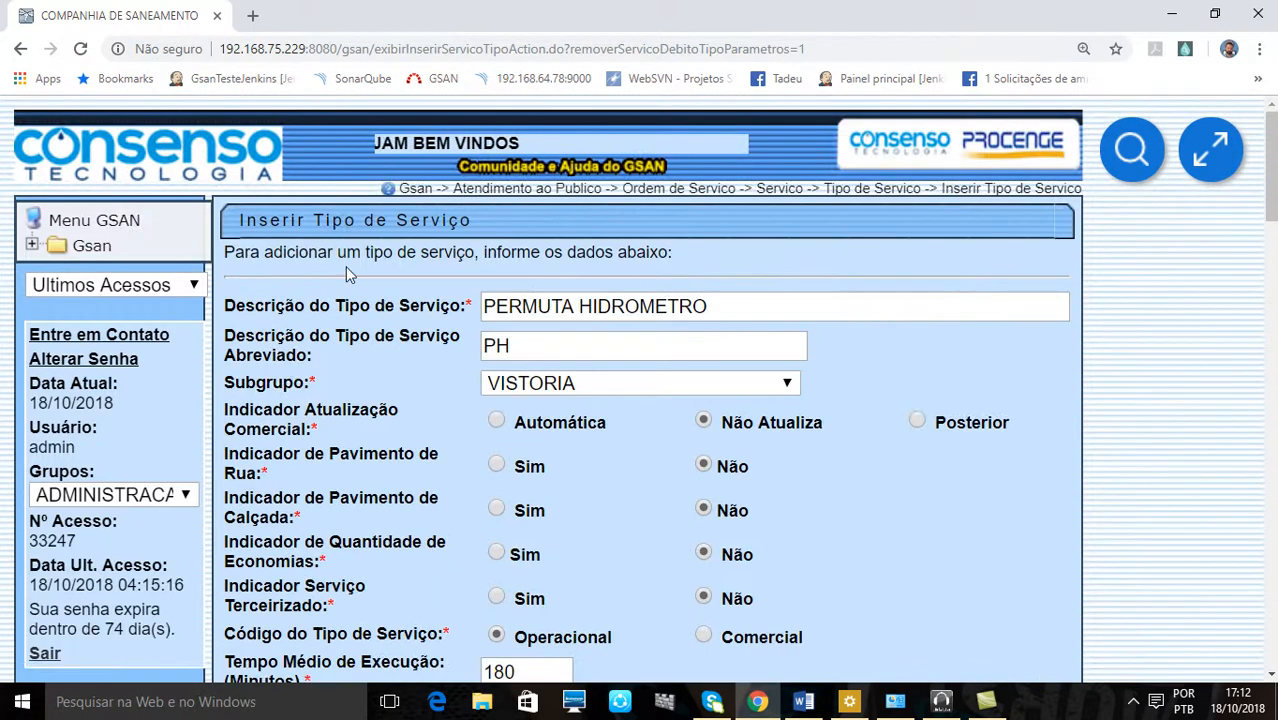
scroll(370, 240, down, 4)
scroll(375, 242, down, 20)
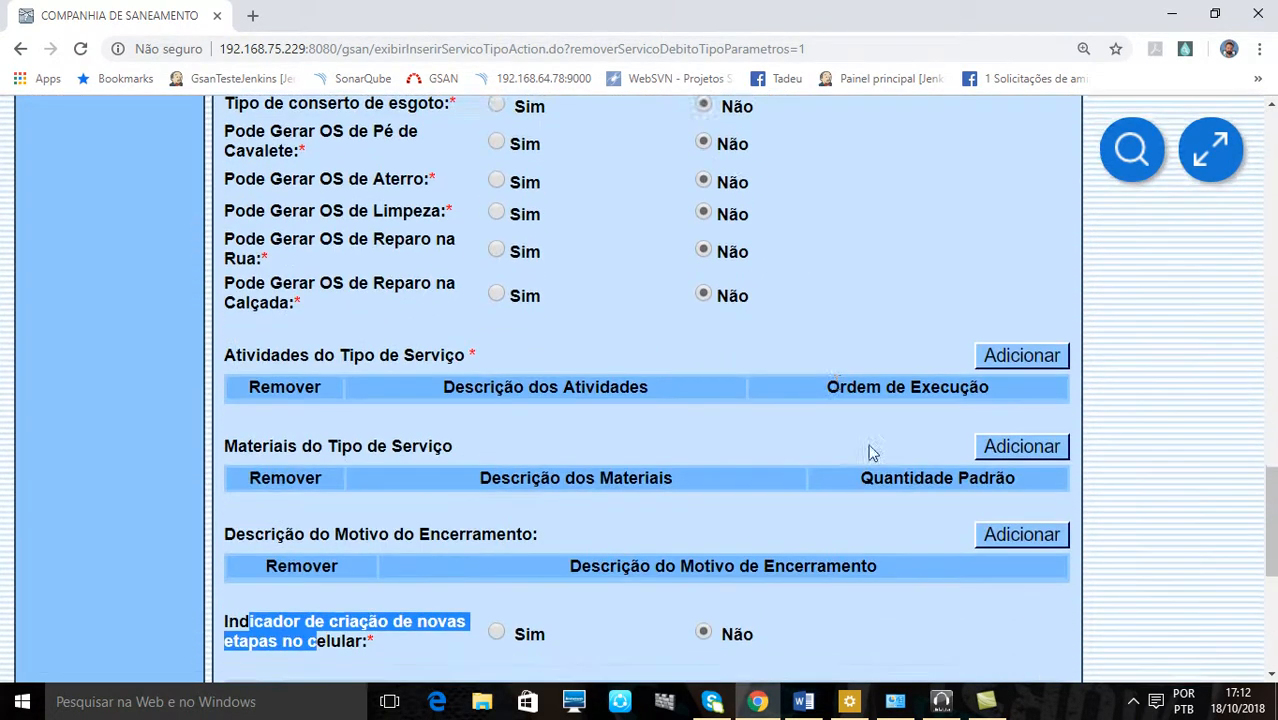
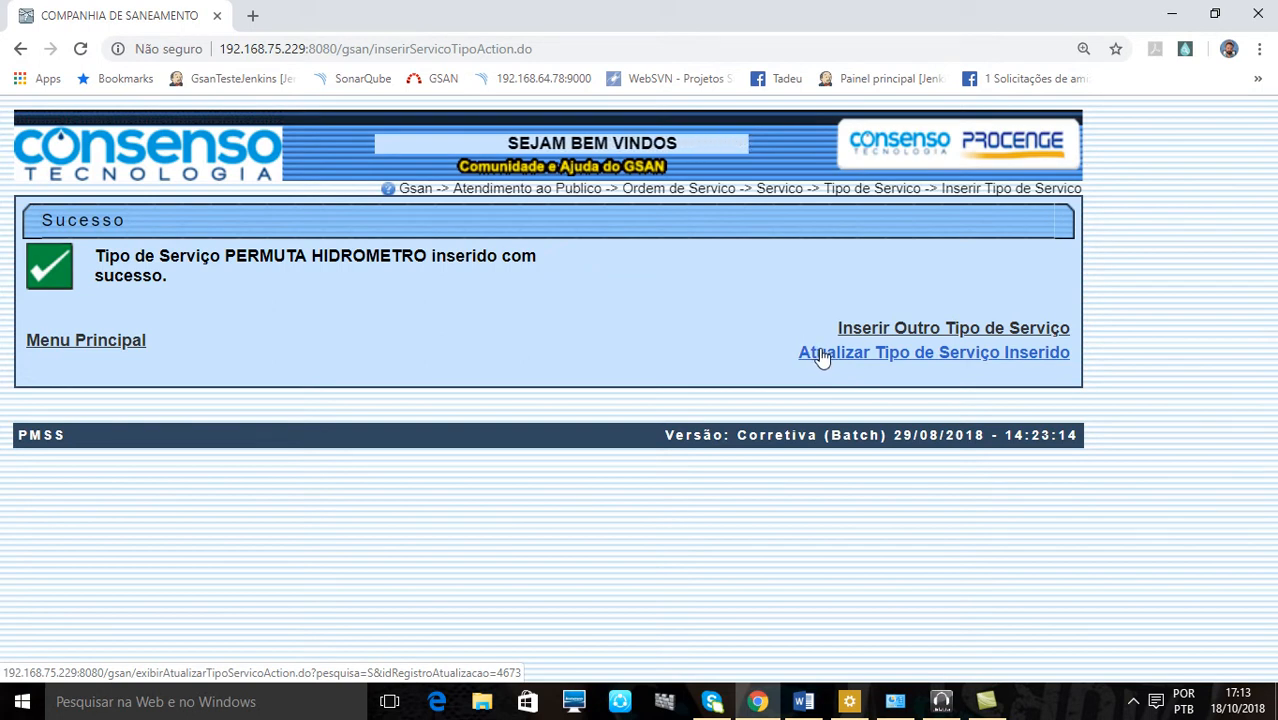
Step: Return to the main screen and open a blank Inserir Tipo de Serviço form under Atendimento ao Publico, Ordem de Servico, Servico
click(112, 343)
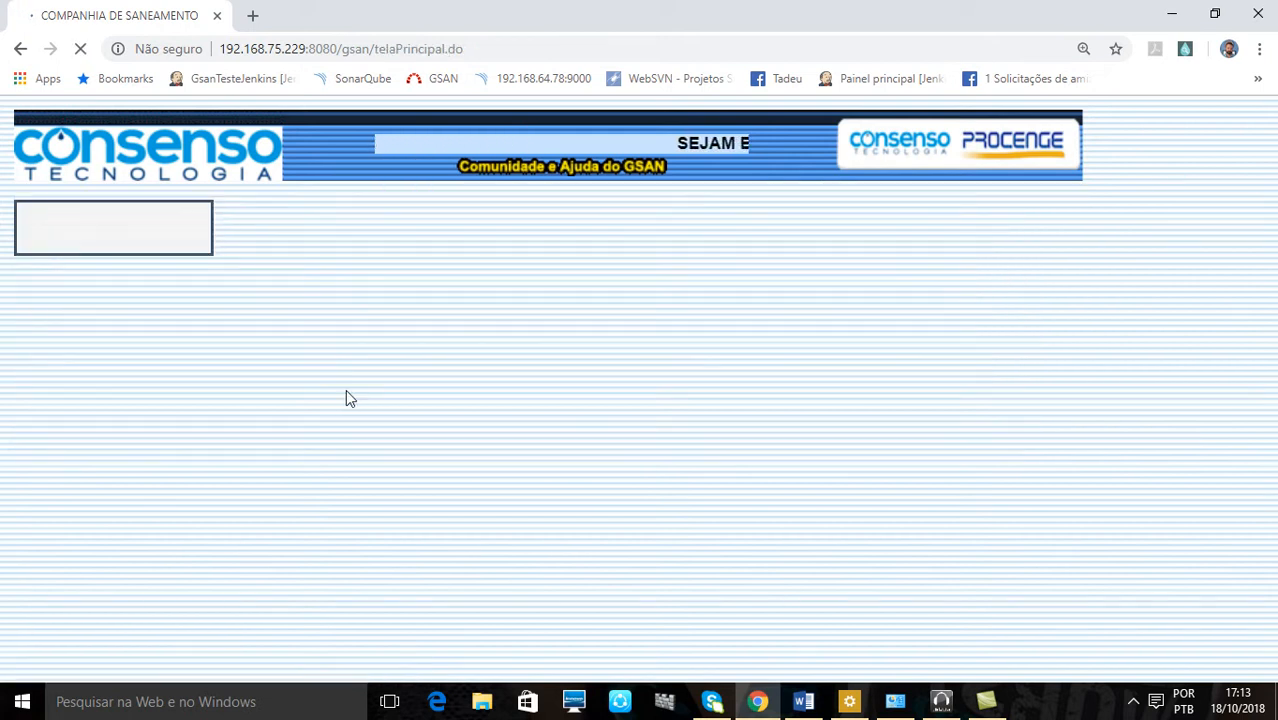
scroll(347, 398, down, 1)
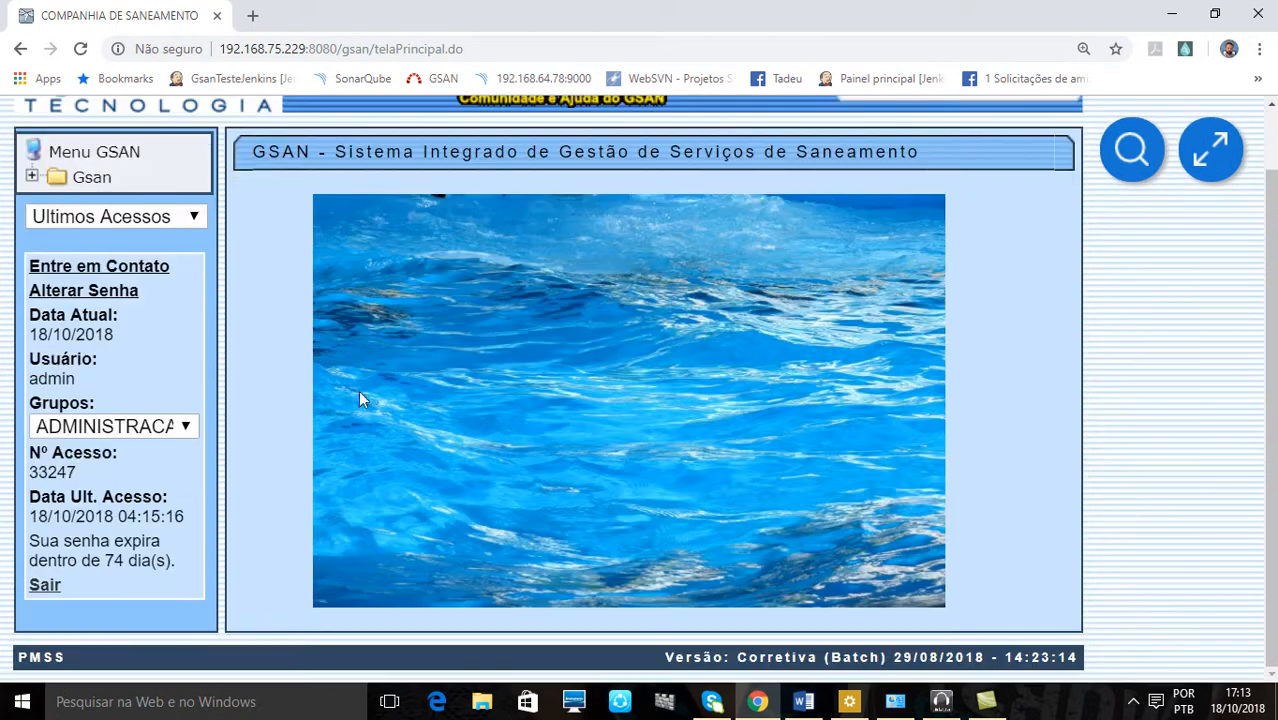
click(90, 180)
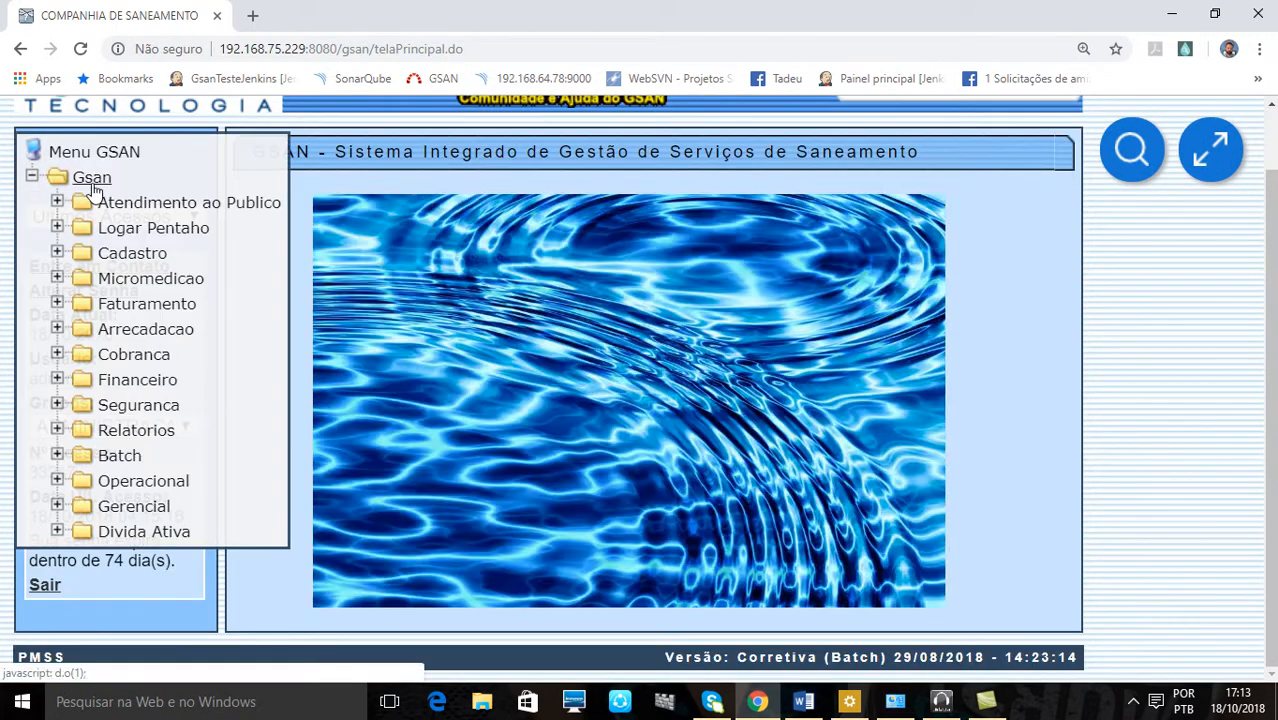
click(150, 206)
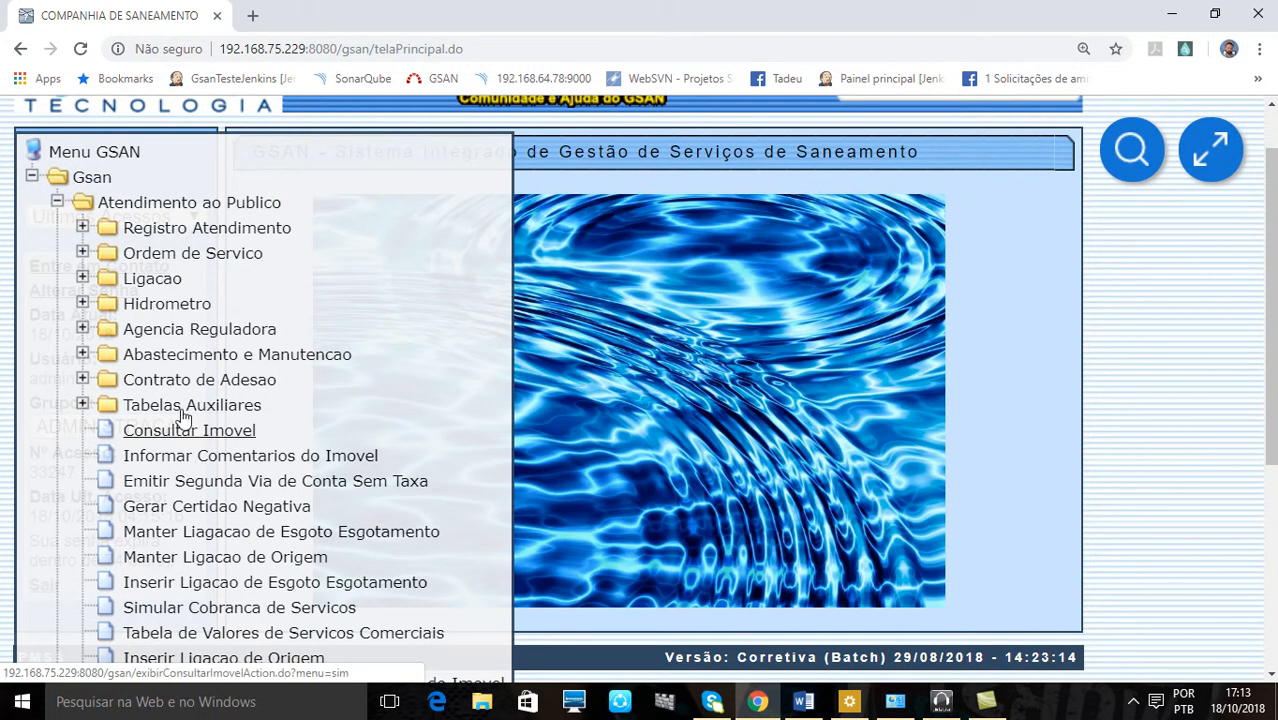
click(149, 258)
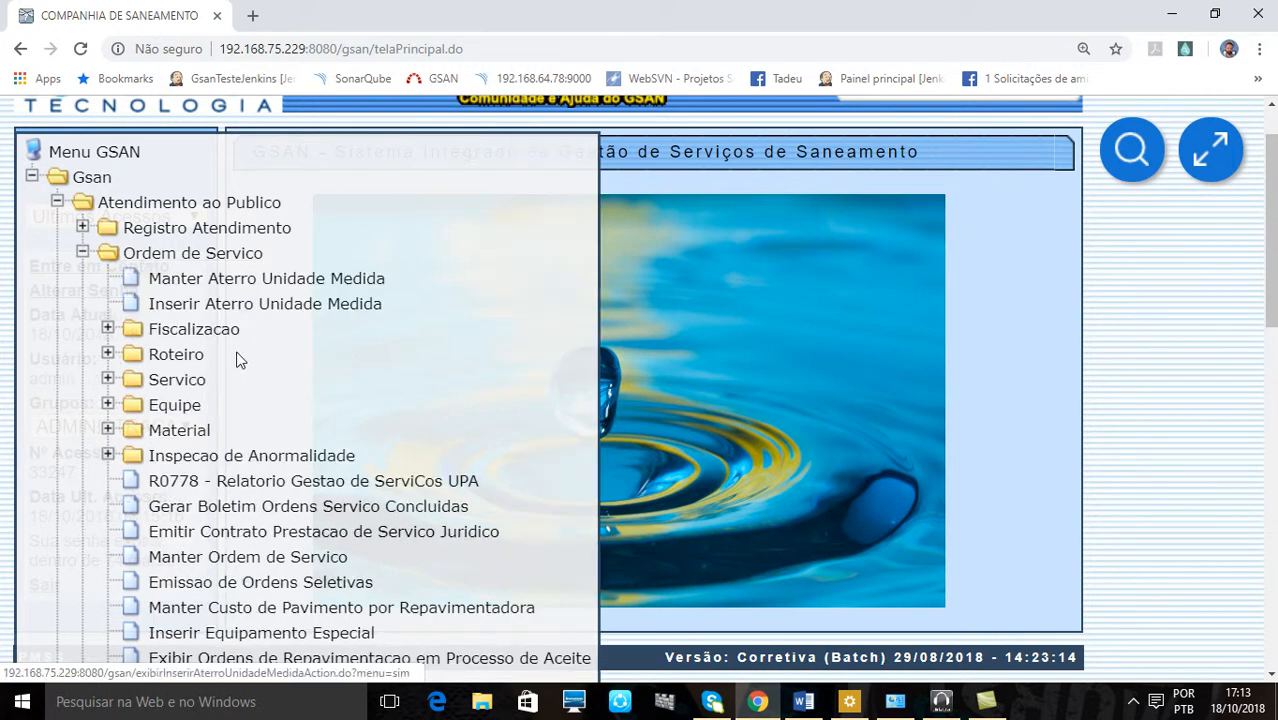
click(166, 385)
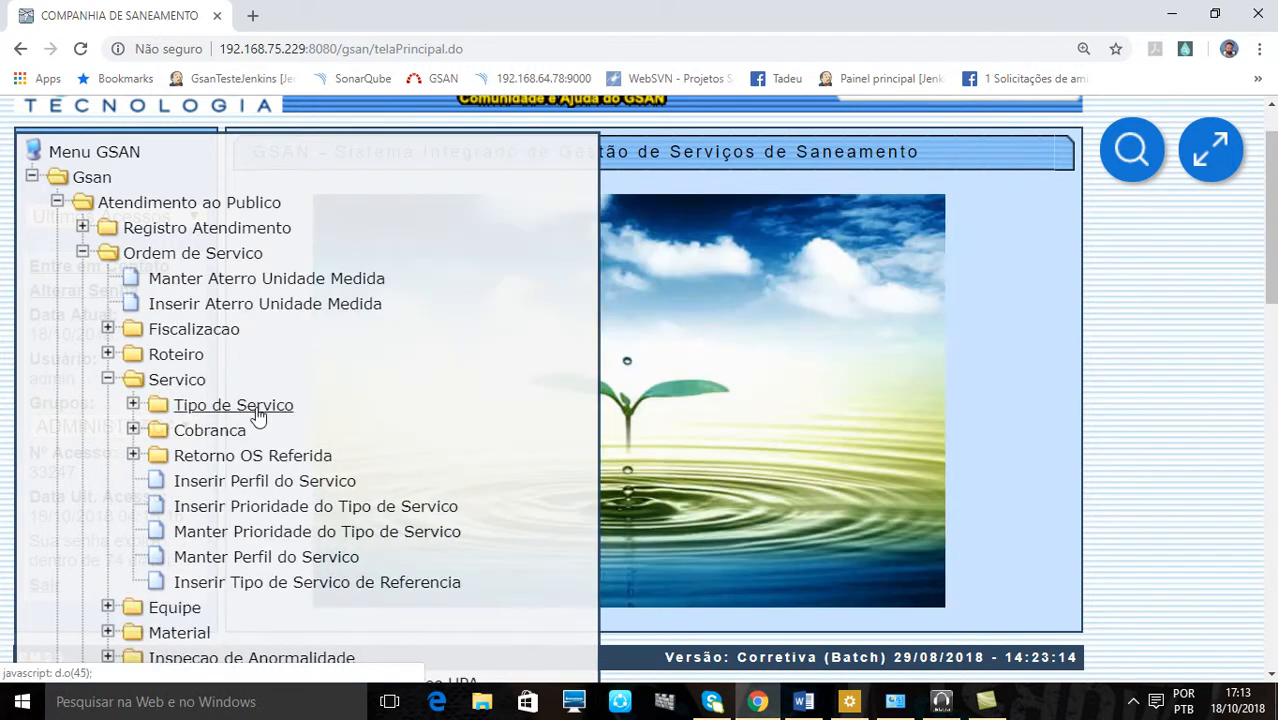
click(224, 405)
click(288, 431)
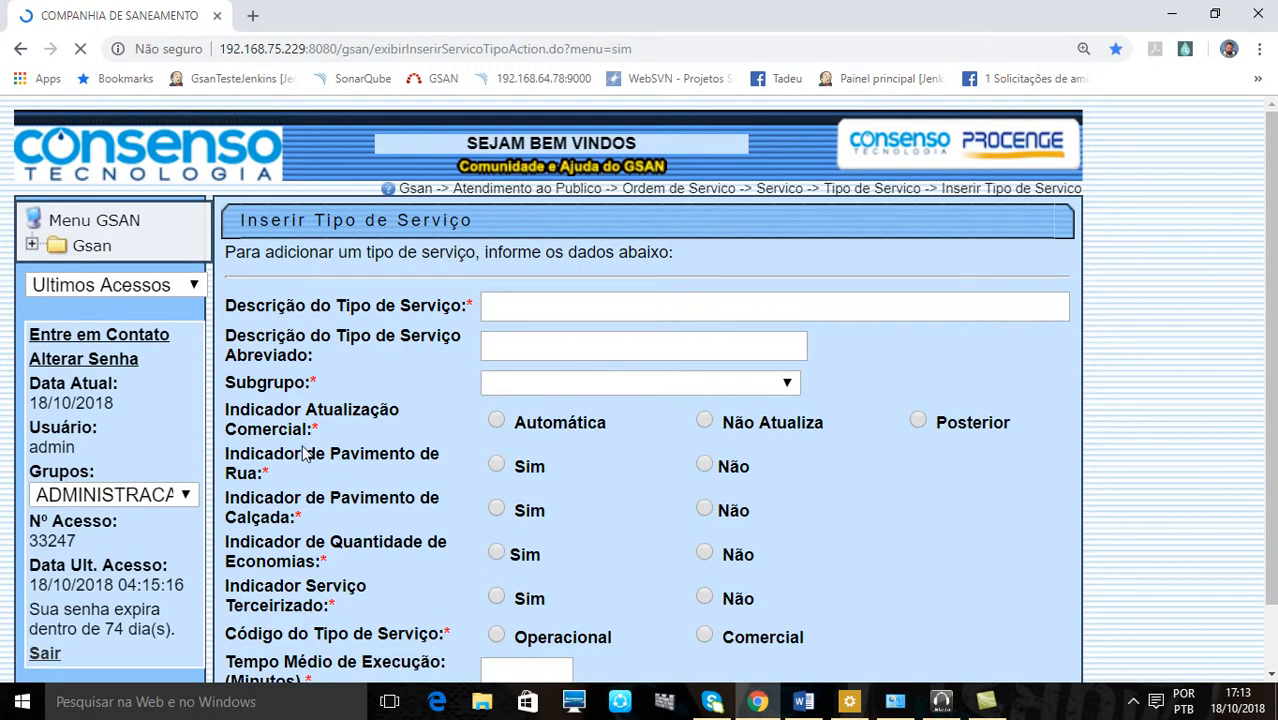
Step: Examine the blank service type form's mandatory fields, indicator defaults, activities, materials, closing reasons and Valor do Serviço section
scroll(604, 393, down, 1)
scroll(935, 470, up, 1)
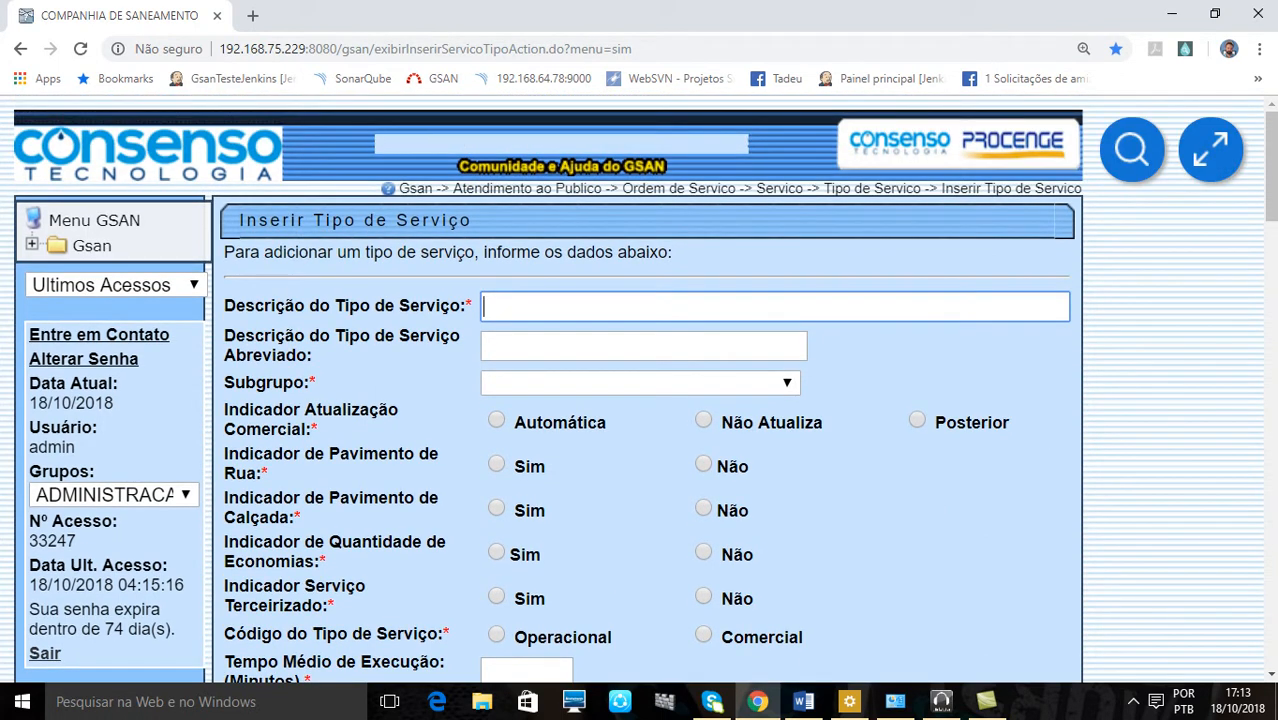
scroll(933, 462, down, 15)
scroll(953, 372, down, 10)
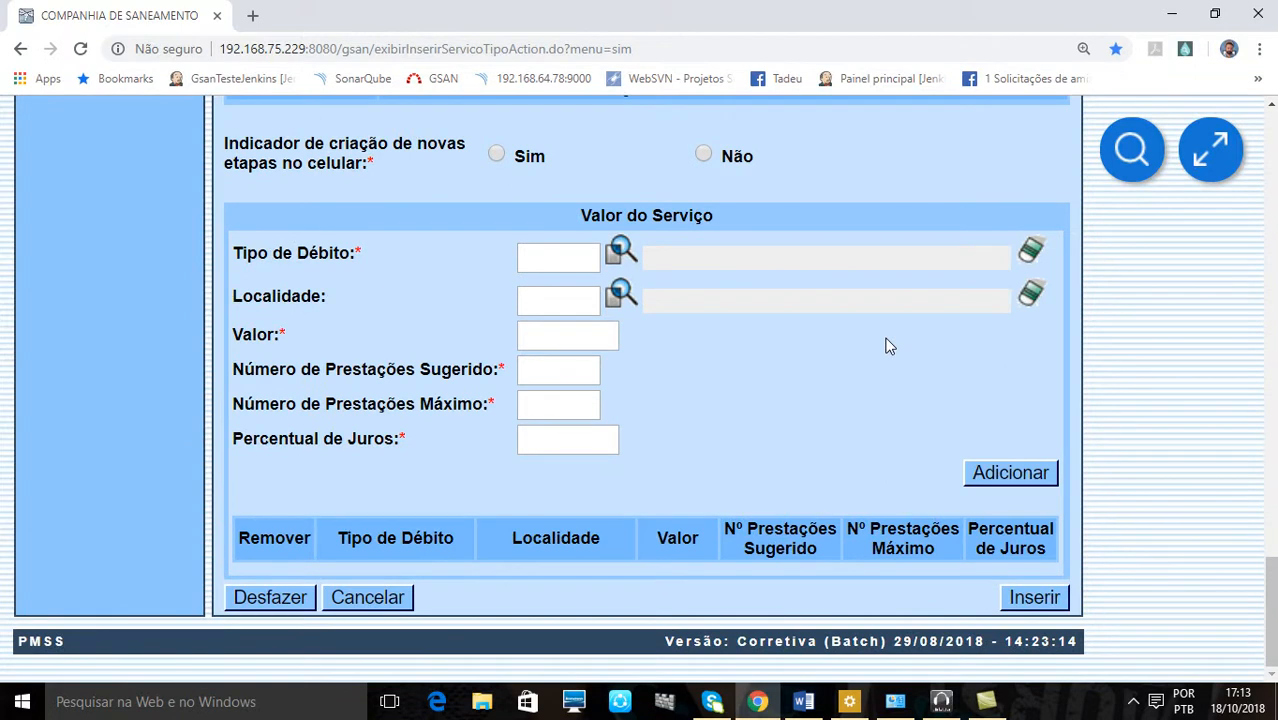
scroll(893, 347, up, 4)
scroll(925, 353, up, 2)
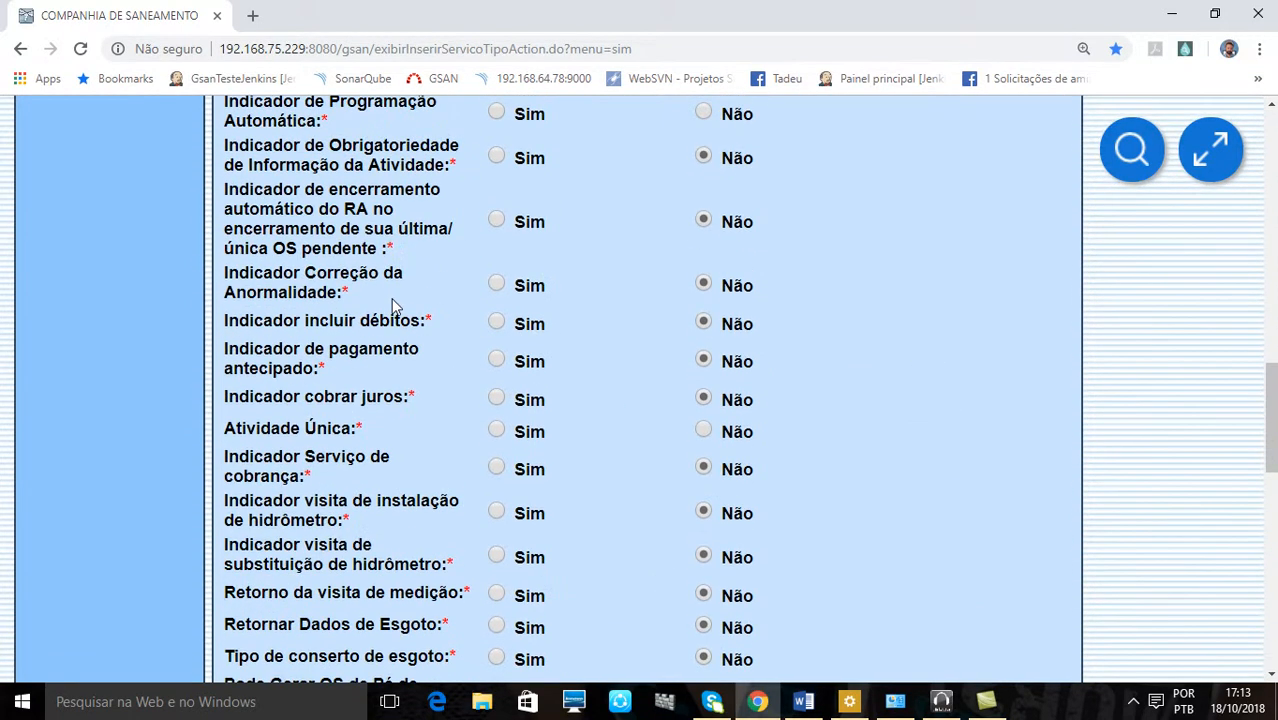
scroll(445, 300, down, 10)
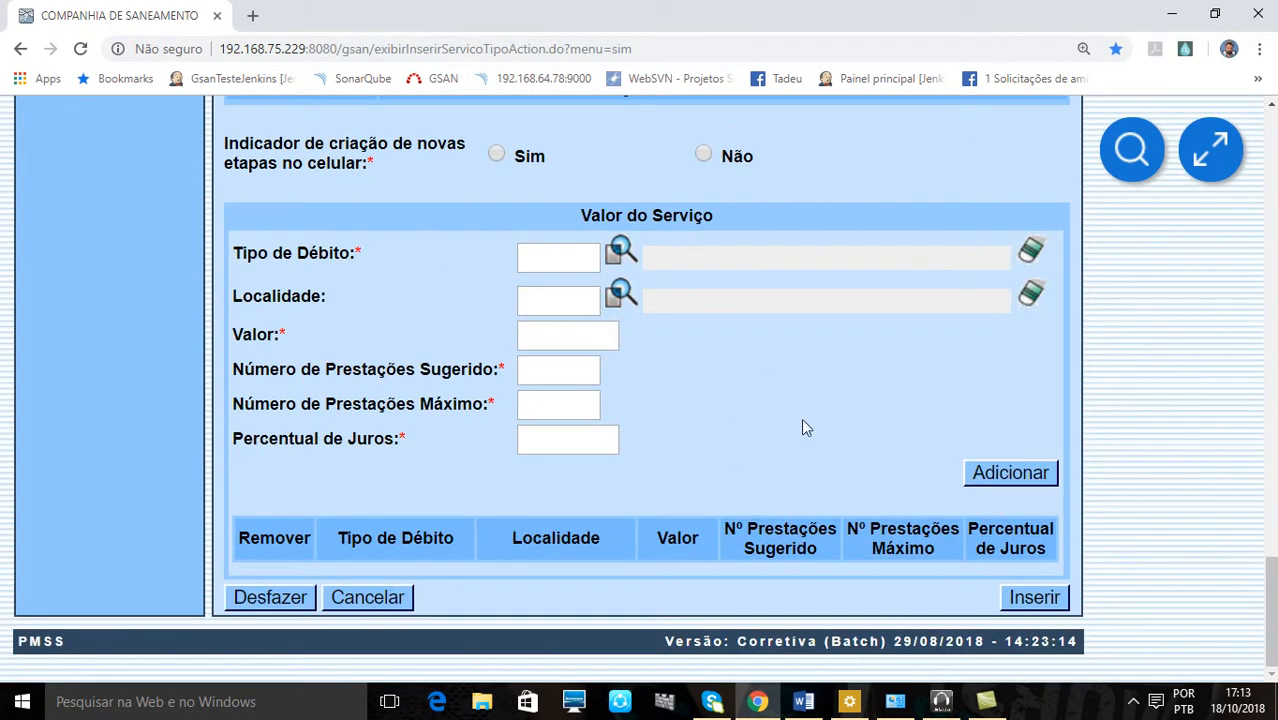
scroll(815, 440, up, 12)
scroll(800, 422, down, 6)
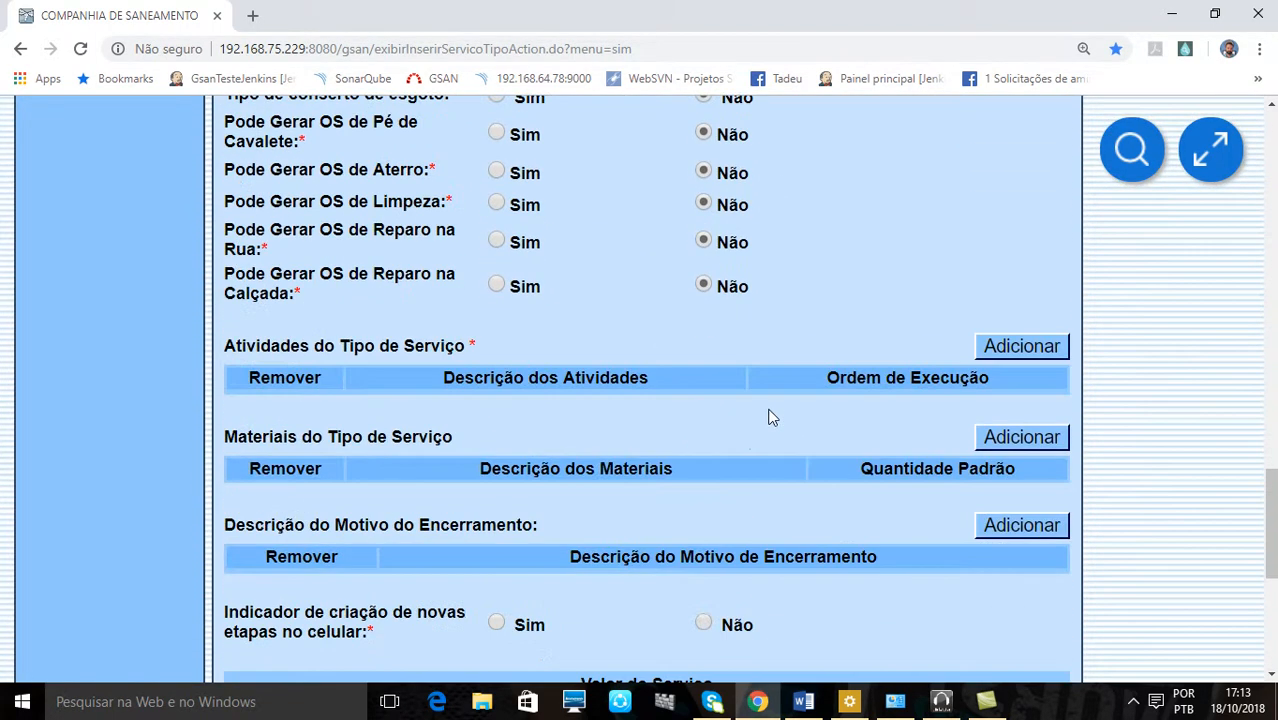
scroll(770, 417, down, 5)
scroll(826, 432, down, 1)
scroll(833, 448, up, 15)
scroll(835, 447, up, 5)
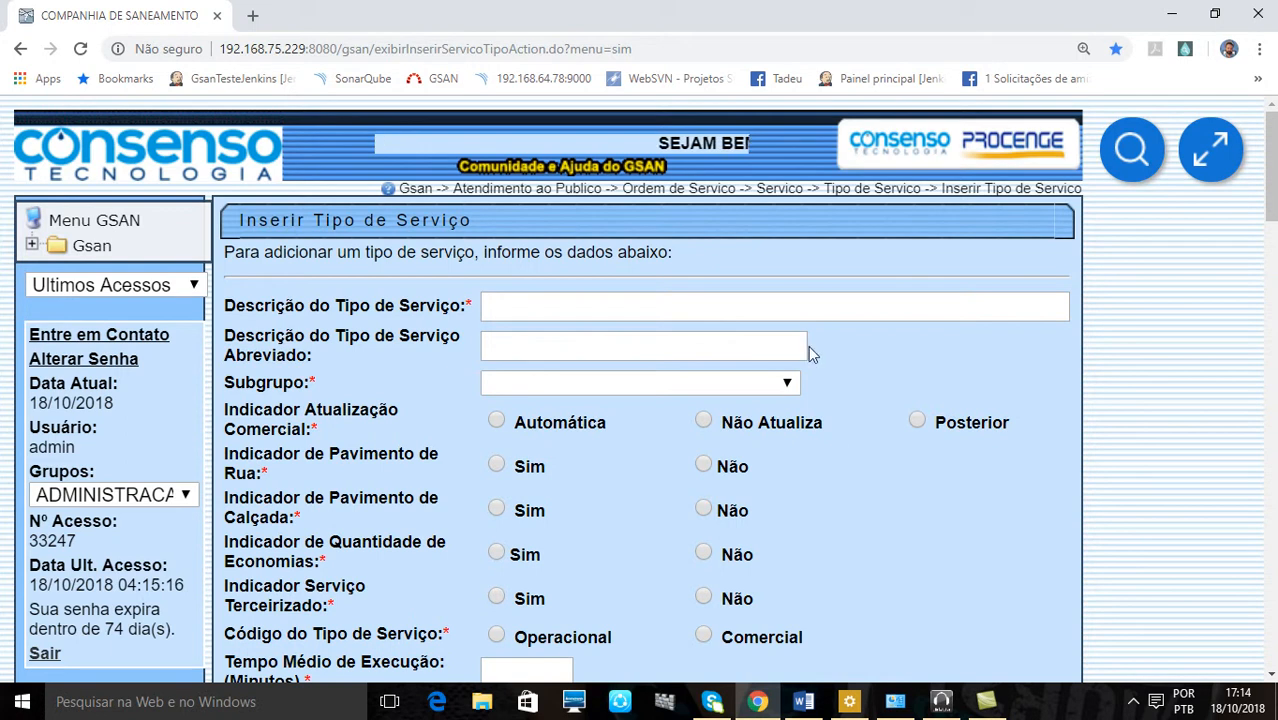
Step: Open the Inserir Tipo de Serviço help page from the form, skim its introduction and sample screen, and return to the GSAN form
click(788, 193)
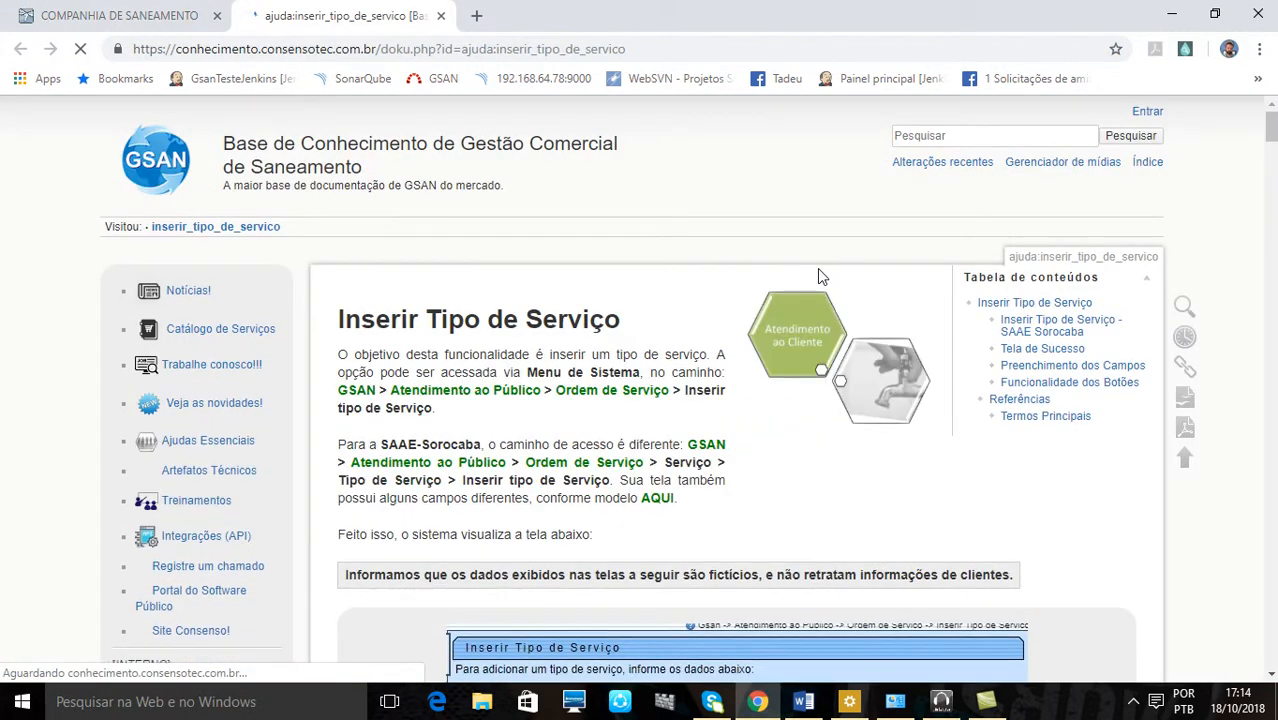
scroll(813, 371, down, 5)
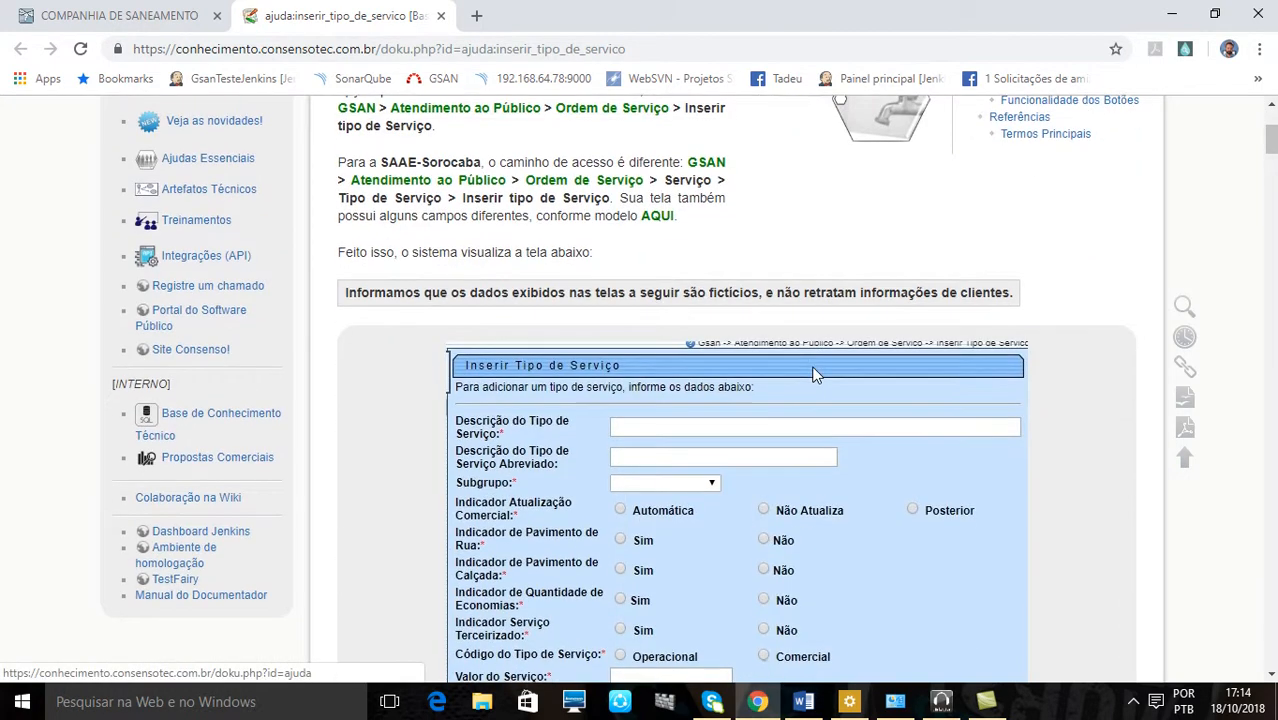
scroll(815, 370, down, 4)
scroll(819, 371, up, 9)
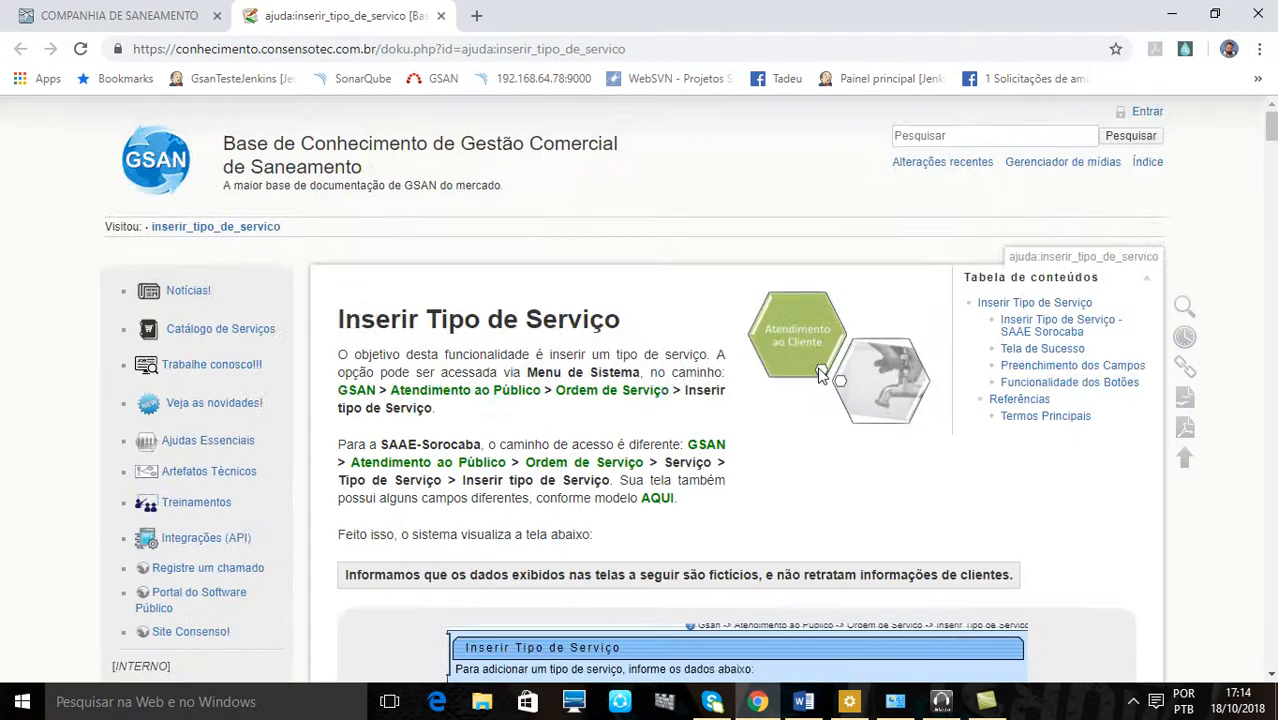
click(120, 16)
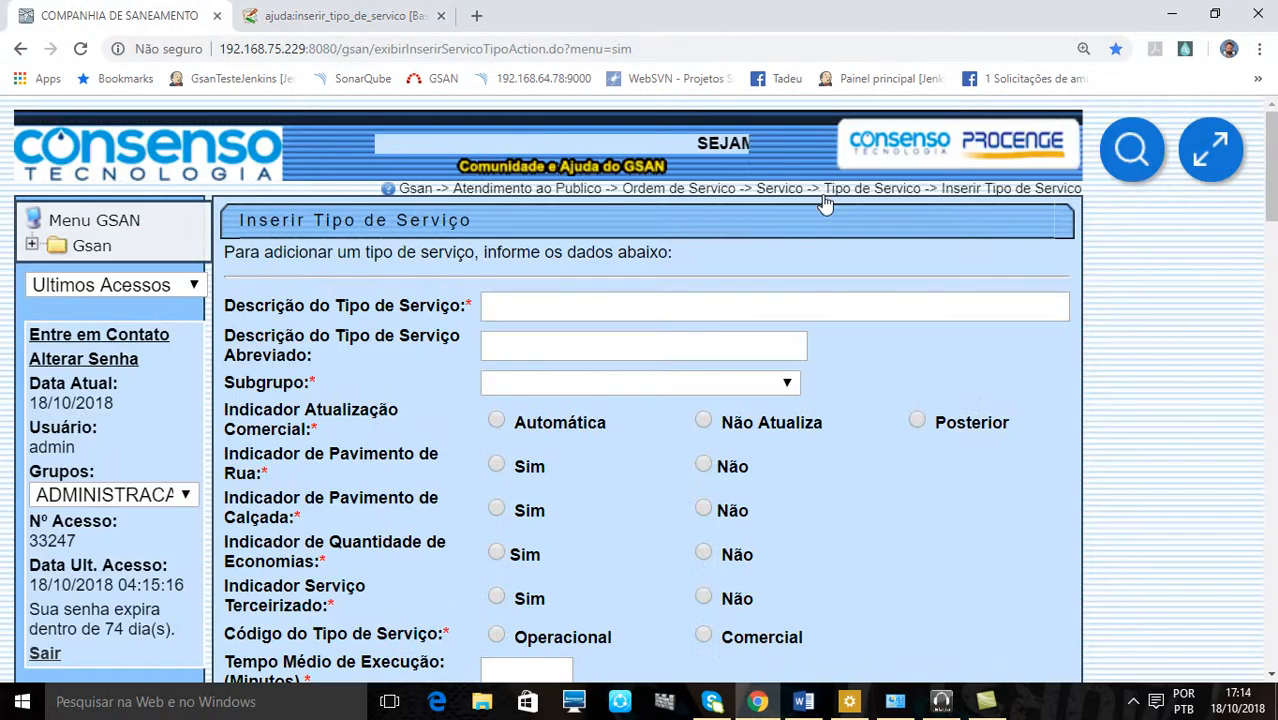
Step: Examine the help page's access paths, sample form screens, field notes, SAAE Sorocaba section and list of validations
click(340, 16)
scroll(698, 325, down, 2)
scroll(698, 325, down, 2)
scroll(573, 313, up, 5)
scroll(580, 316, down, 3)
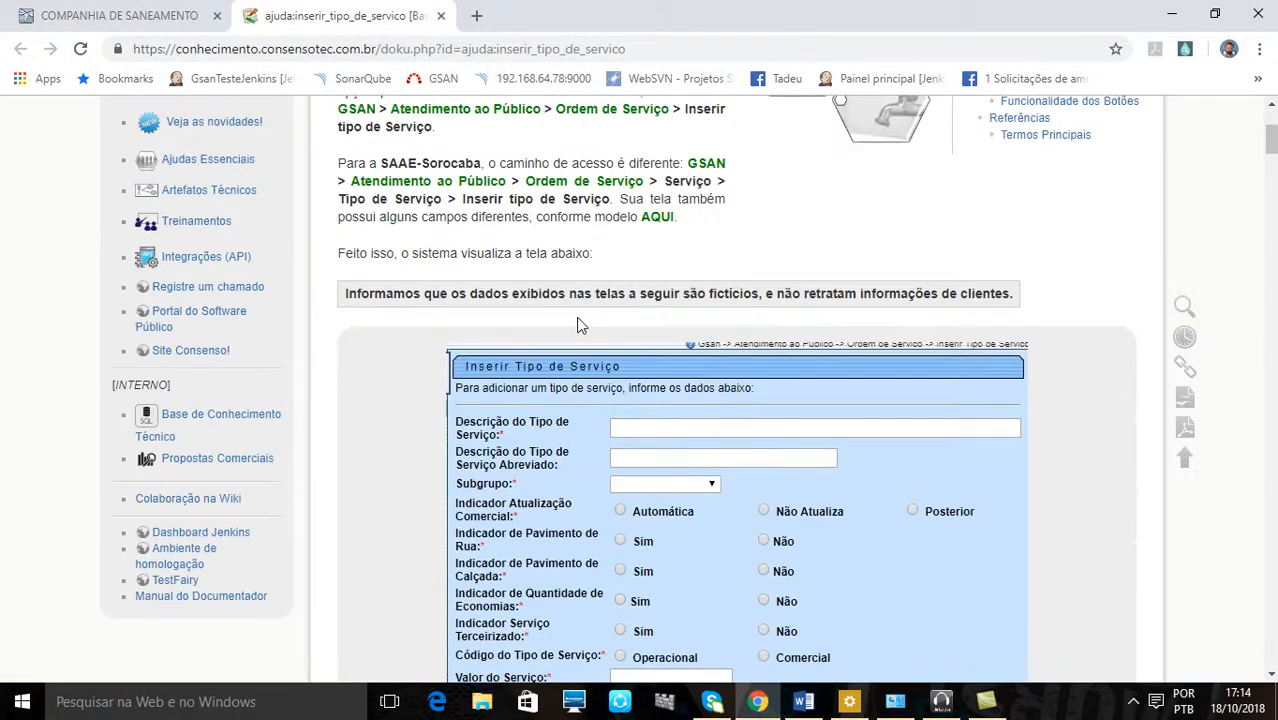
scroll(577, 325, down, 13)
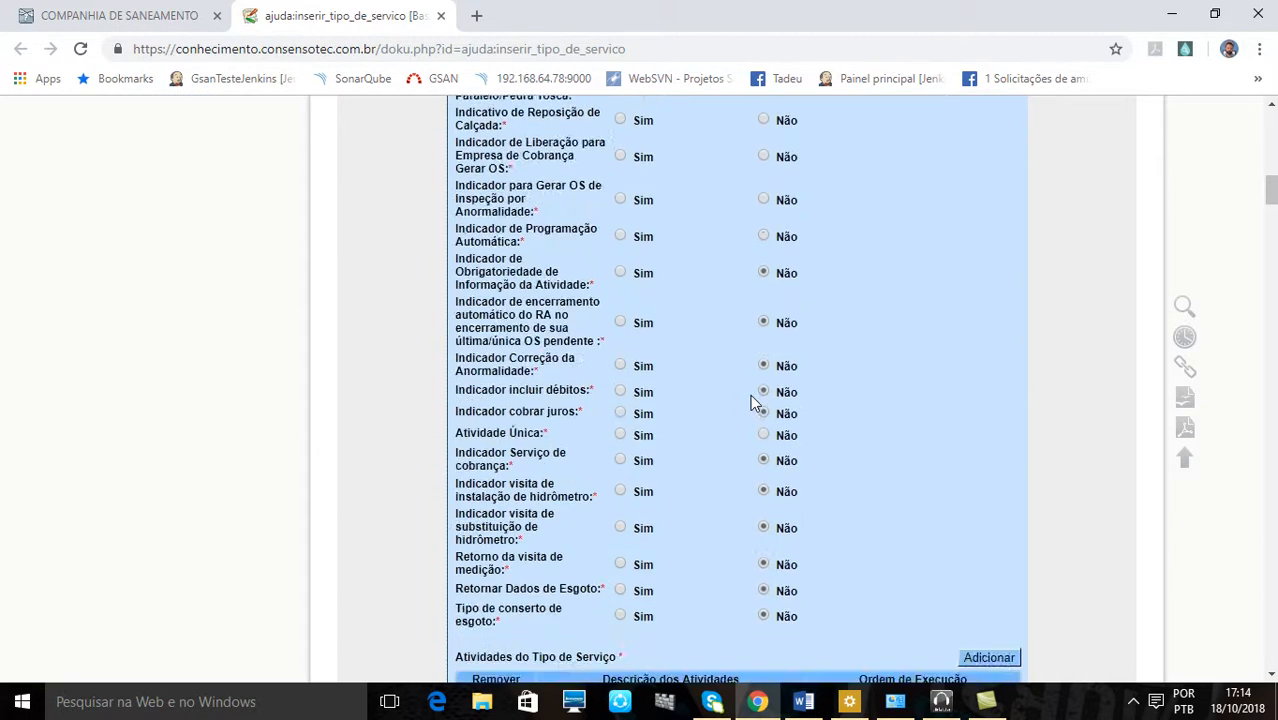
scroll(755, 403, down, 6)
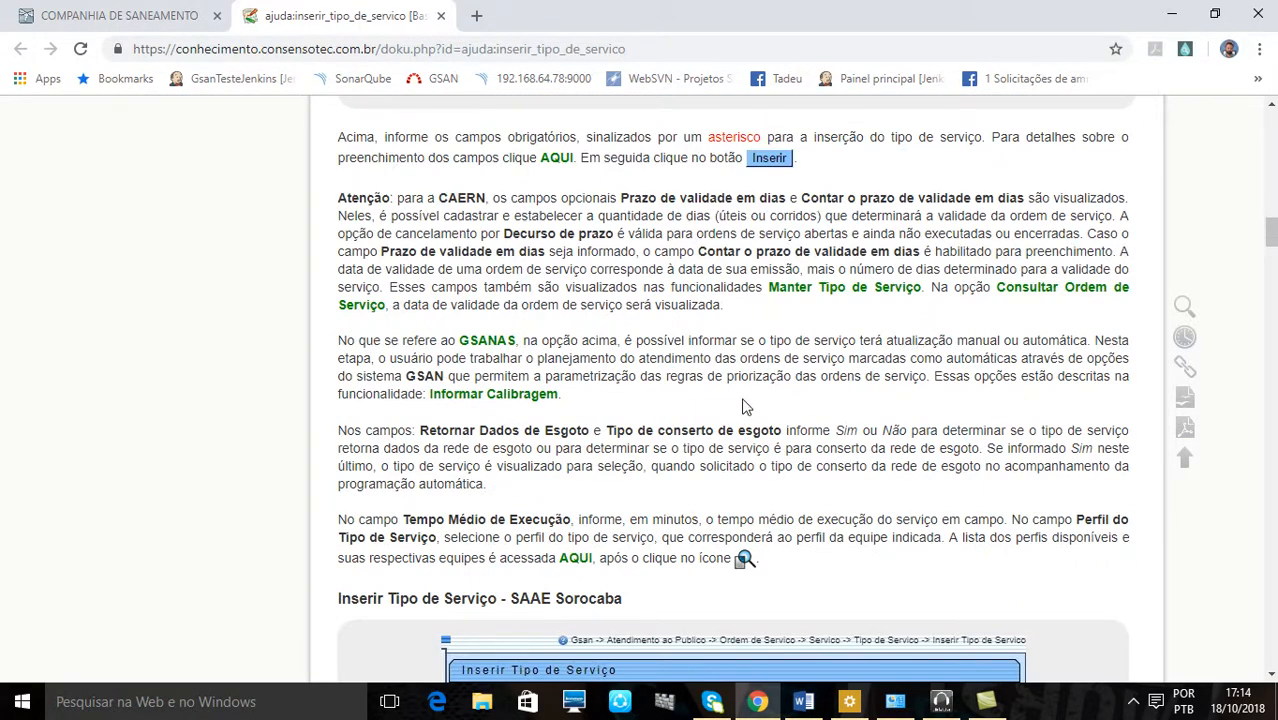
scroll(816, 345, down, 3)
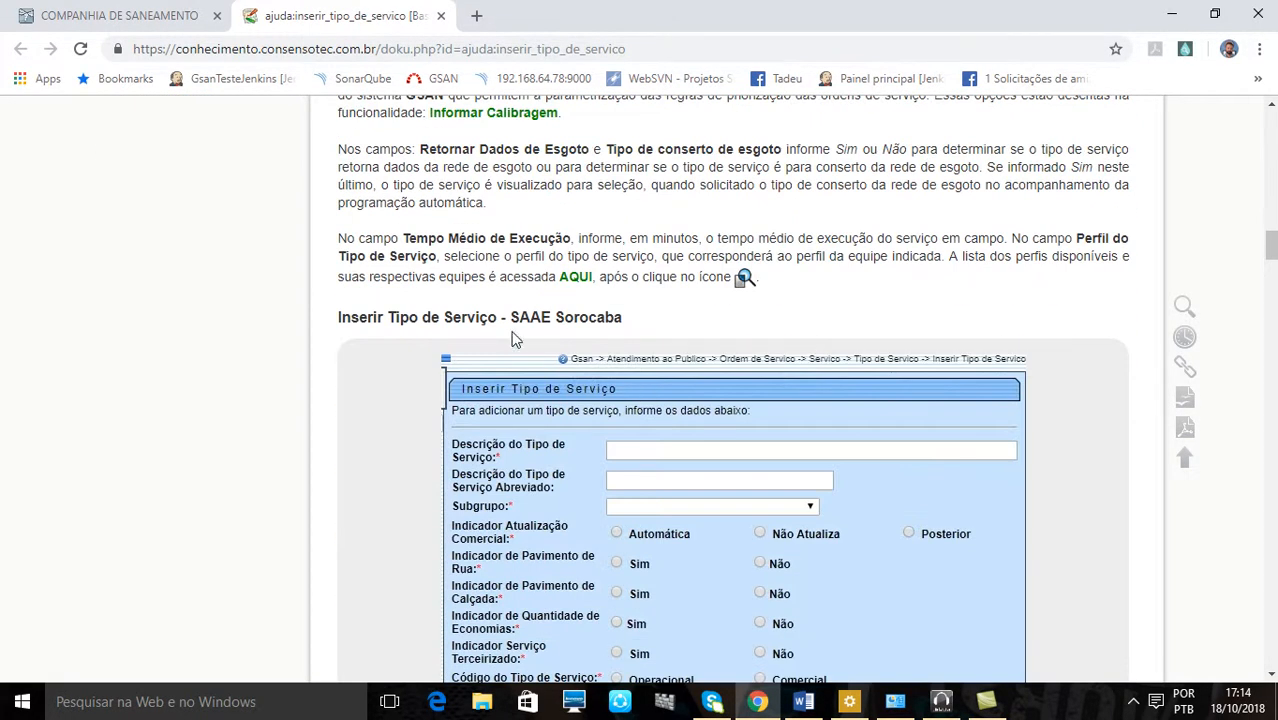
scroll(773, 404, down, 13)
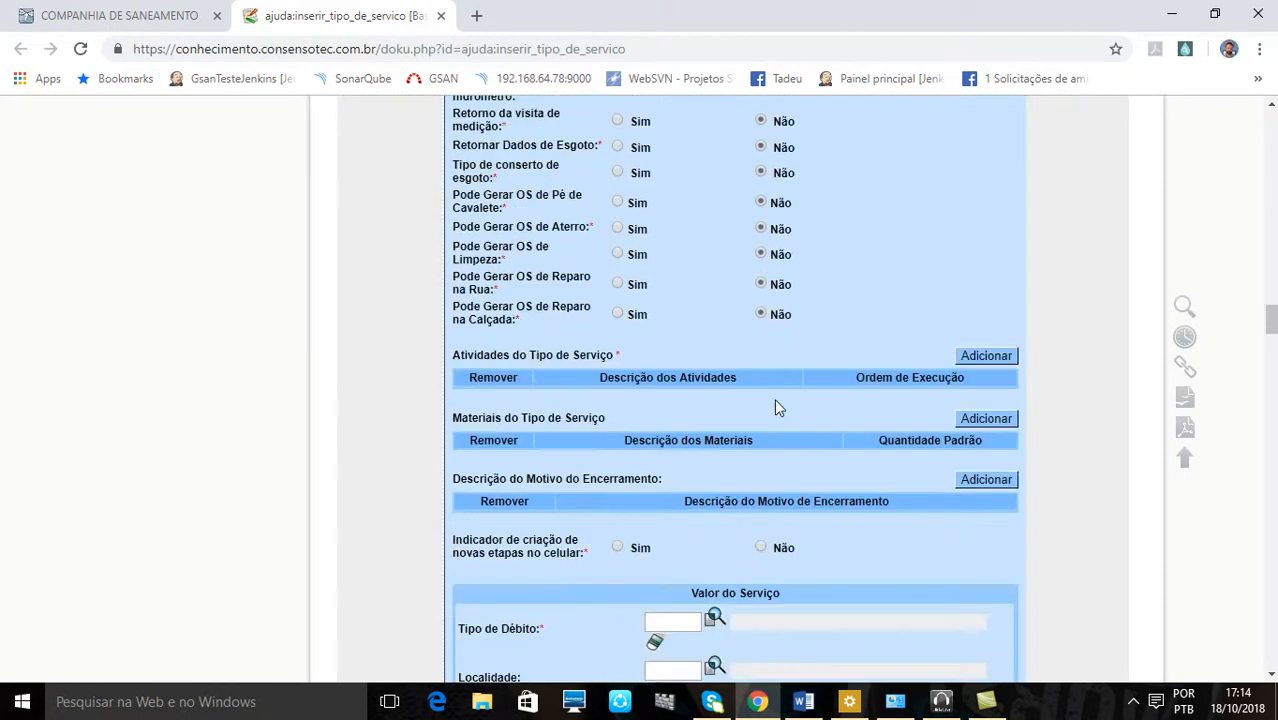
scroll(778, 404, down, 15)
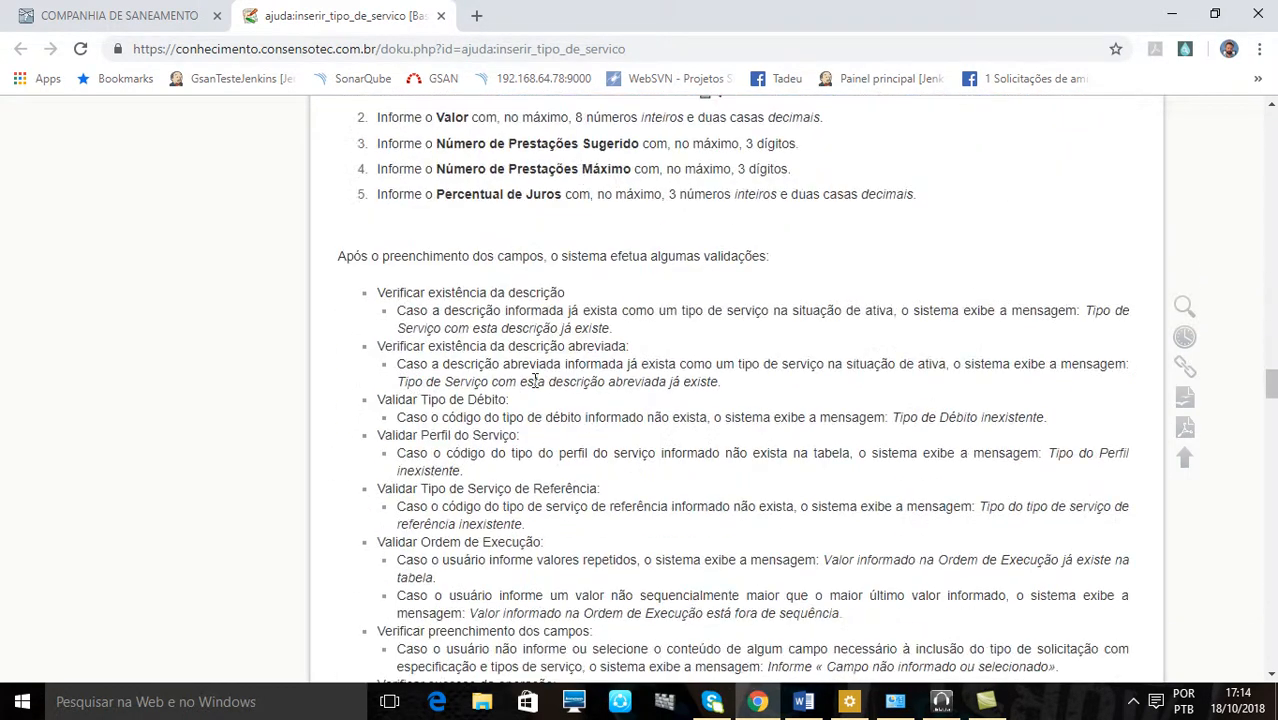
Step: Examine the help page's Tela de Sucesso, the Preenchimento dos Campos table and the Referências section
scroll(560, 466, down, 8)
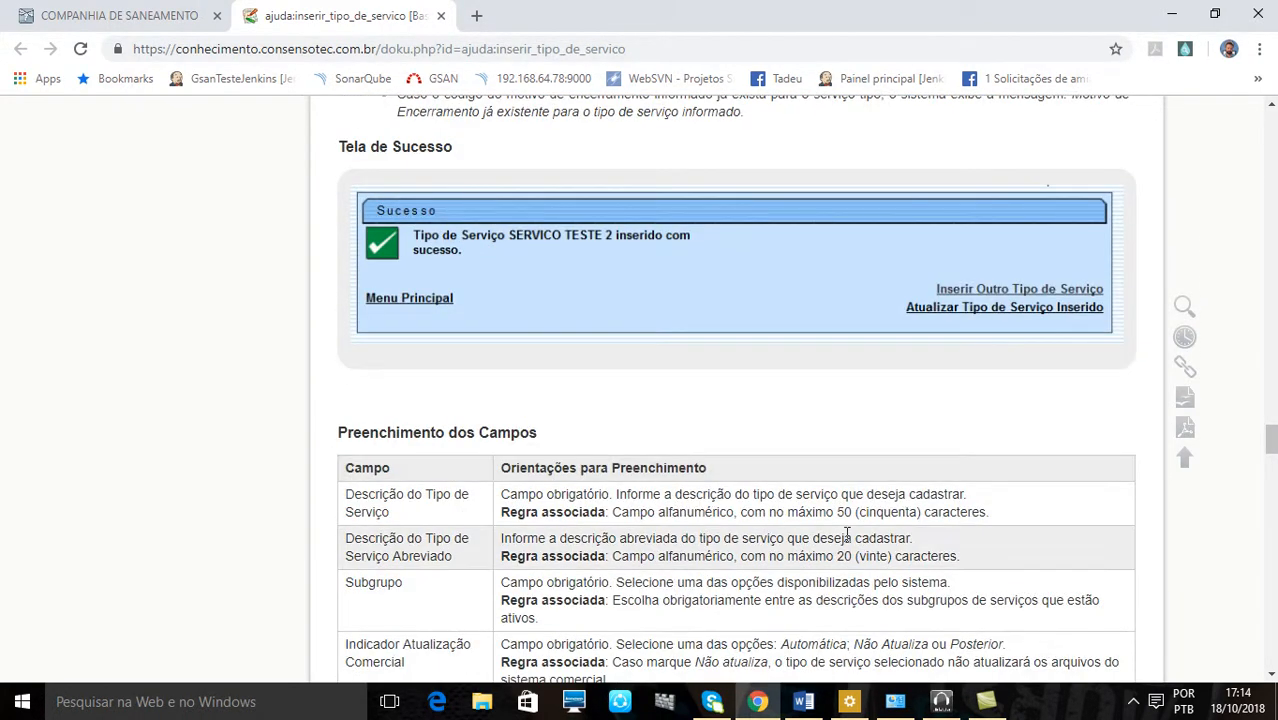
scroll(846, 535, down, 3)
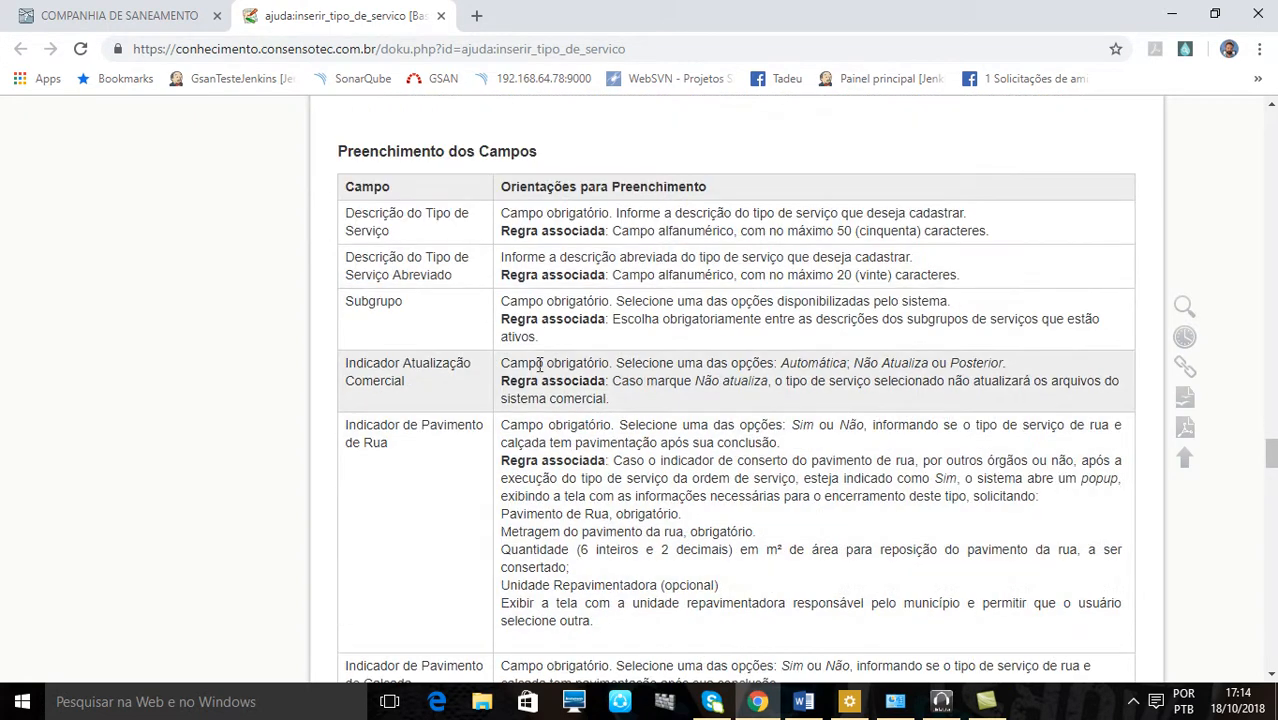
scroll(499, 279, down, 9)
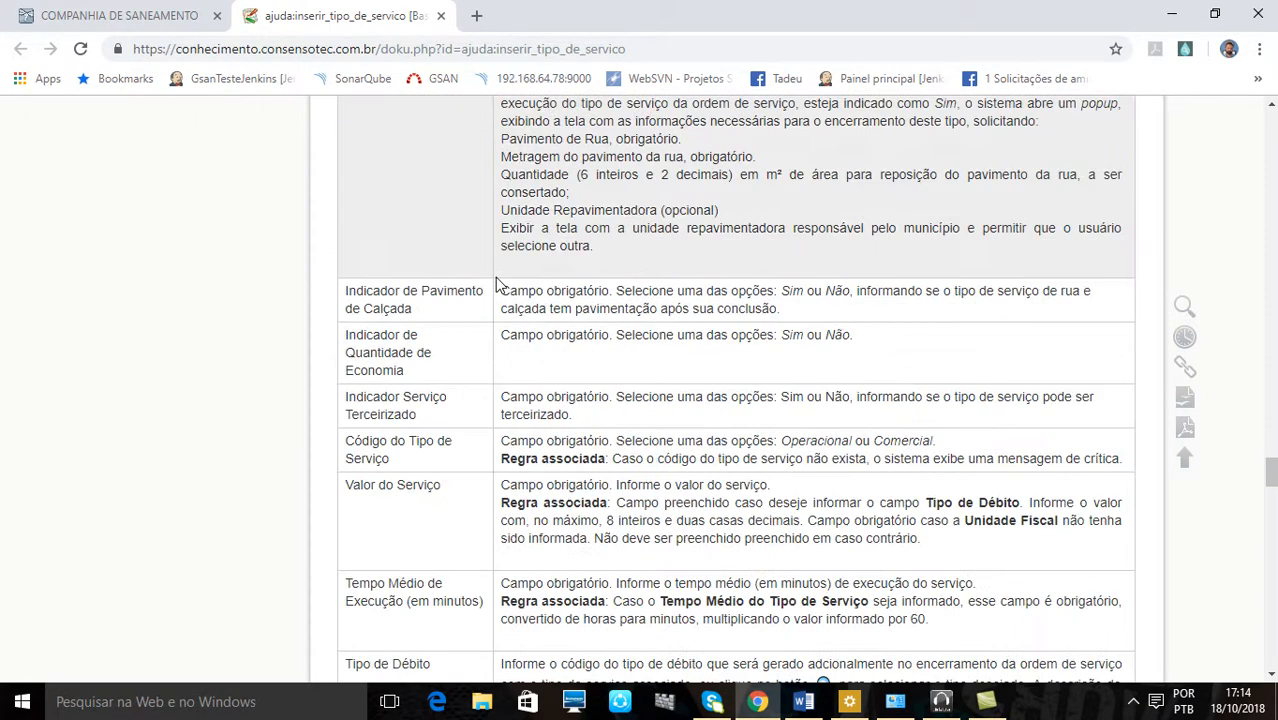
scroll(607, 330, down, 18)
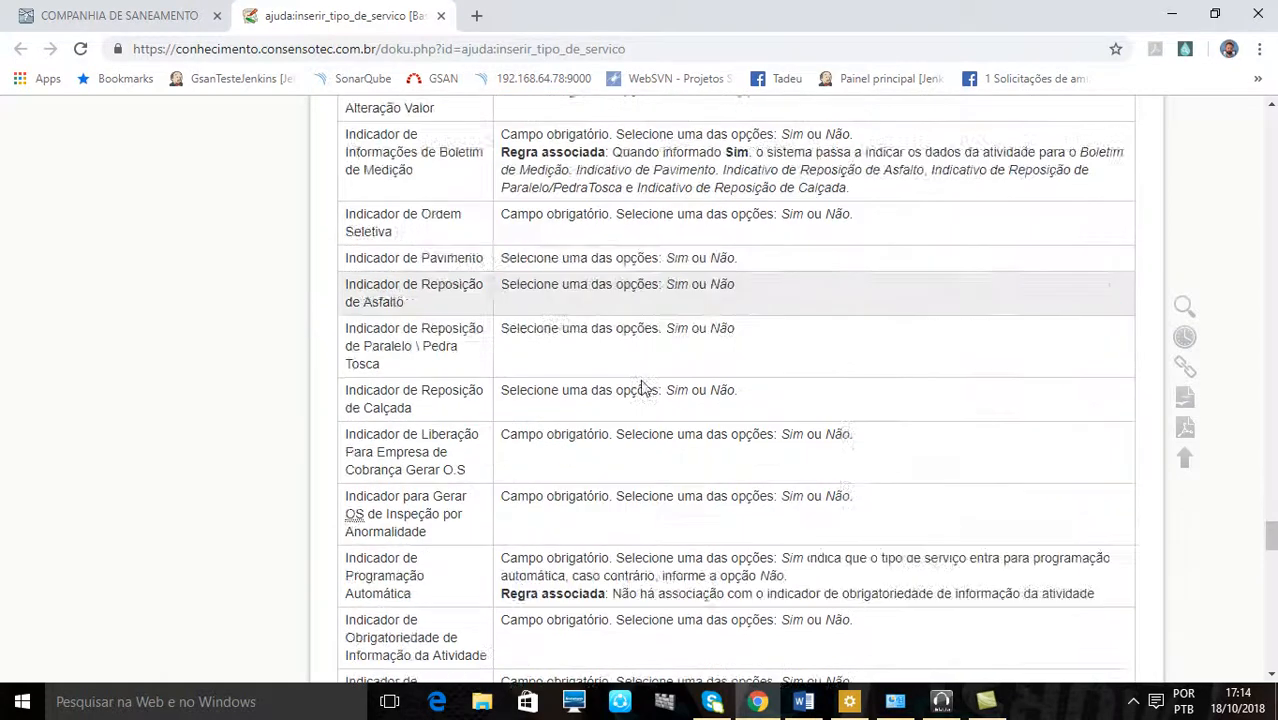
scroll(648, 410, down, 10)
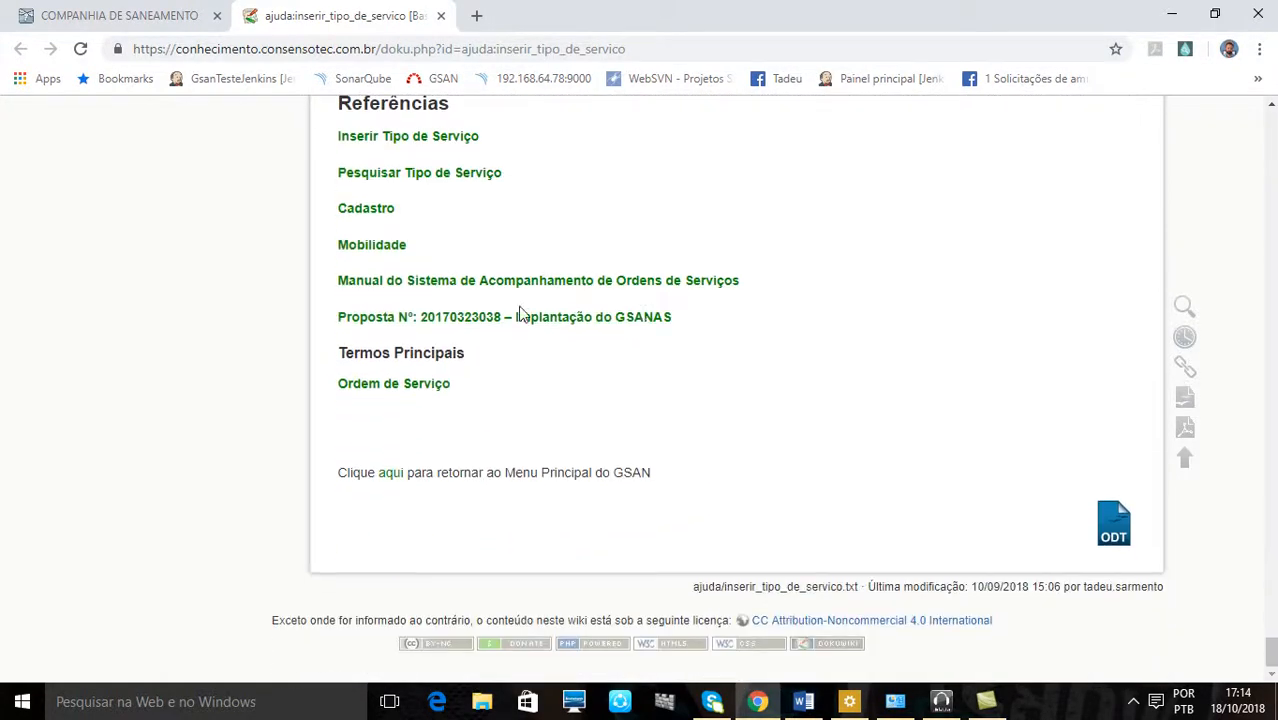
Step: Review the Funcionalidade dos Botões table and the SAAE-Sorocaba field notes, returning to the beginning of the help page
scroll(757, 494, up, 3)
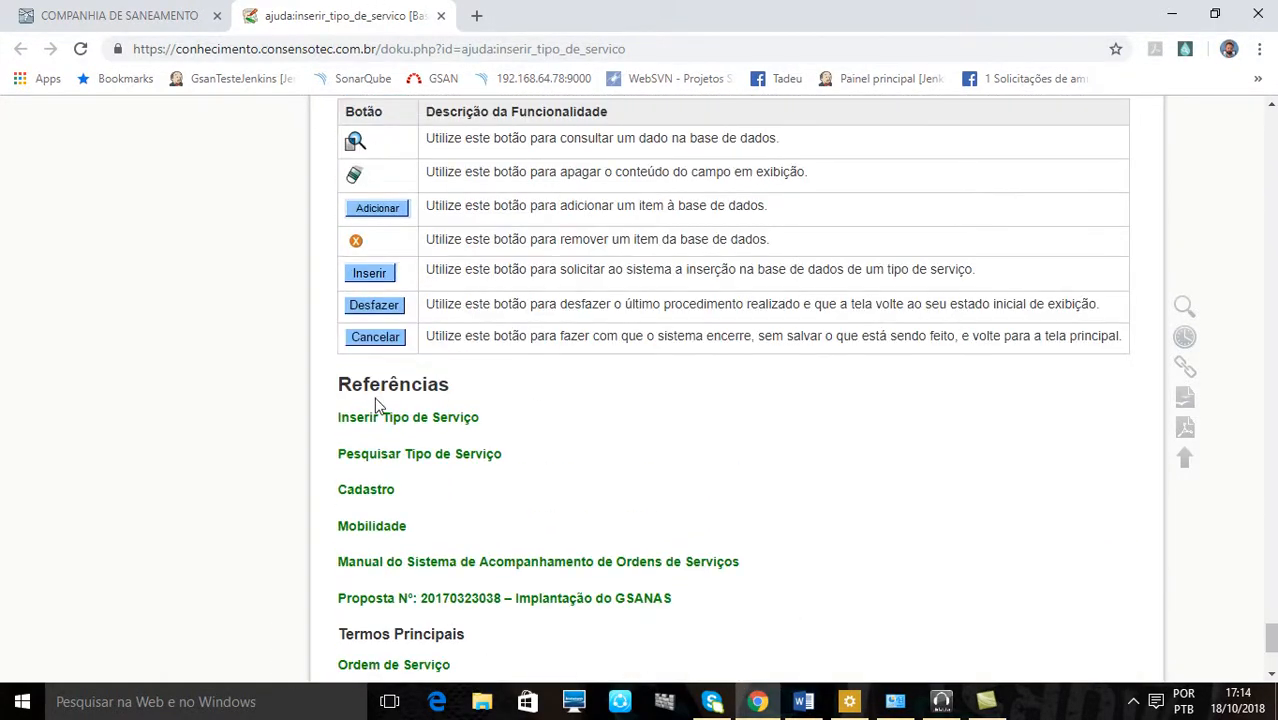
scroll(785, 574, up, 20)
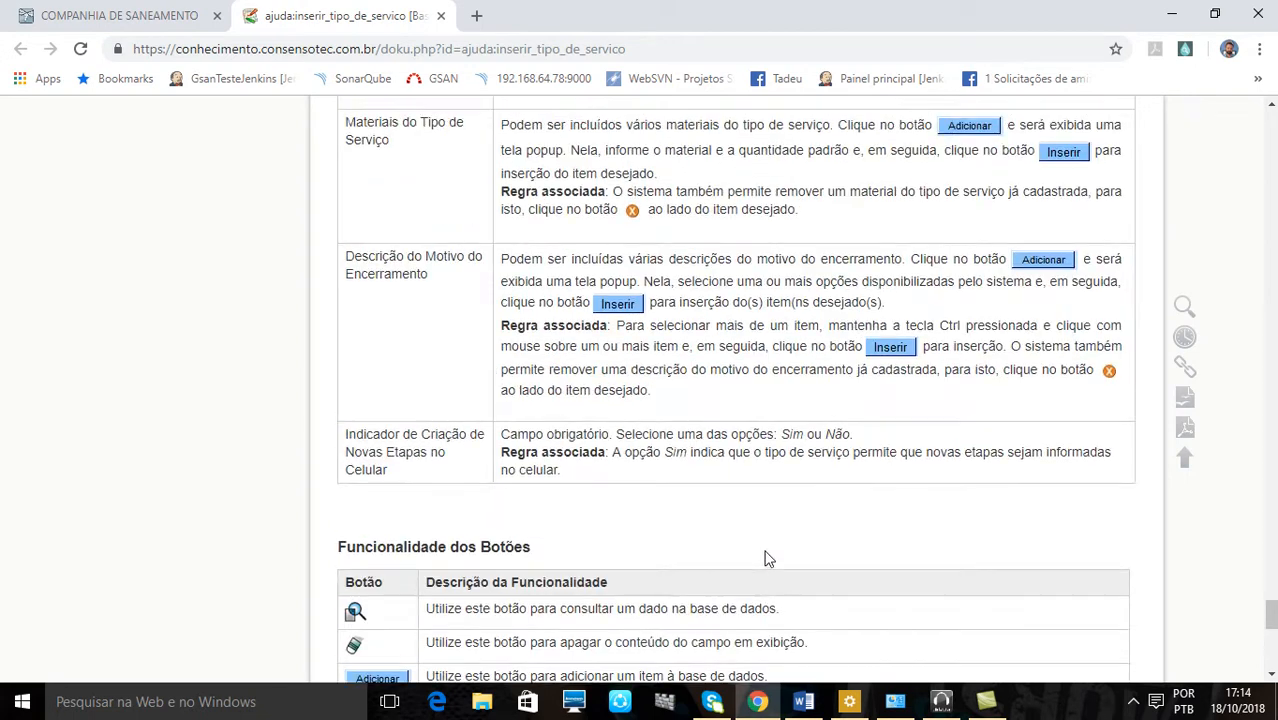
scroll(766, 558, up, 20)
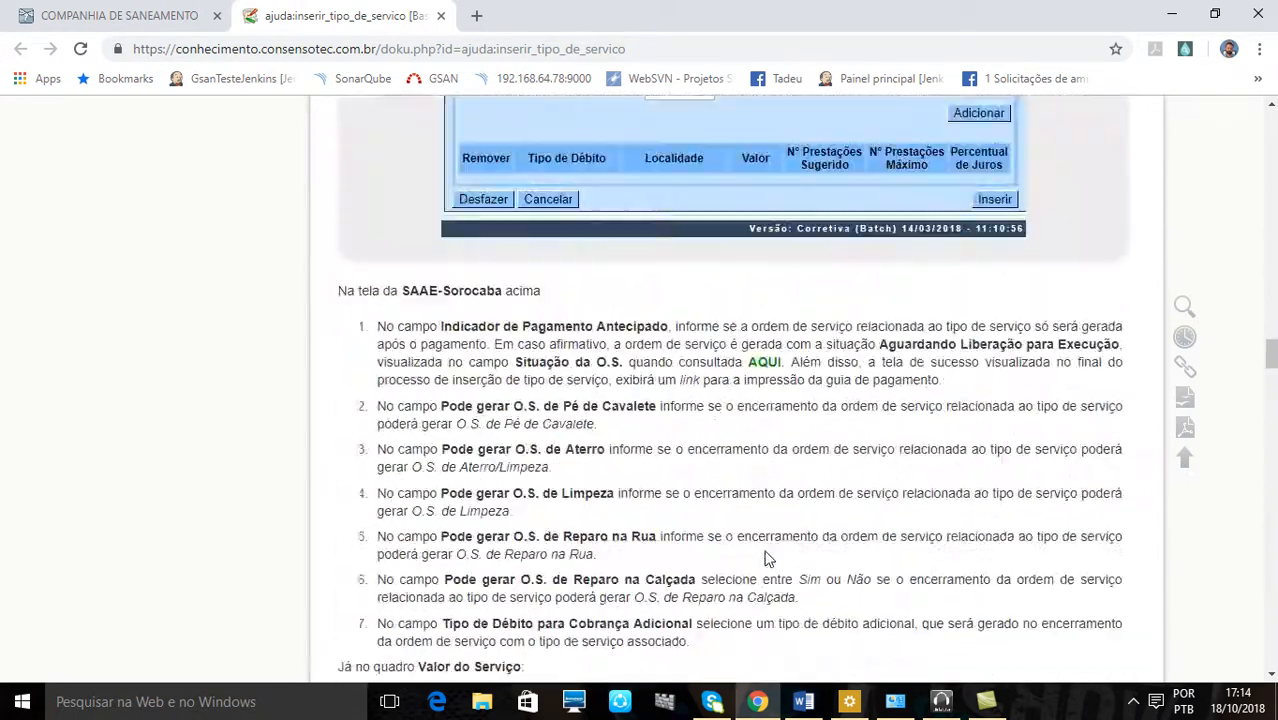
scroll(766, 558, down, 5)
scroll(766, 558, up, 8)
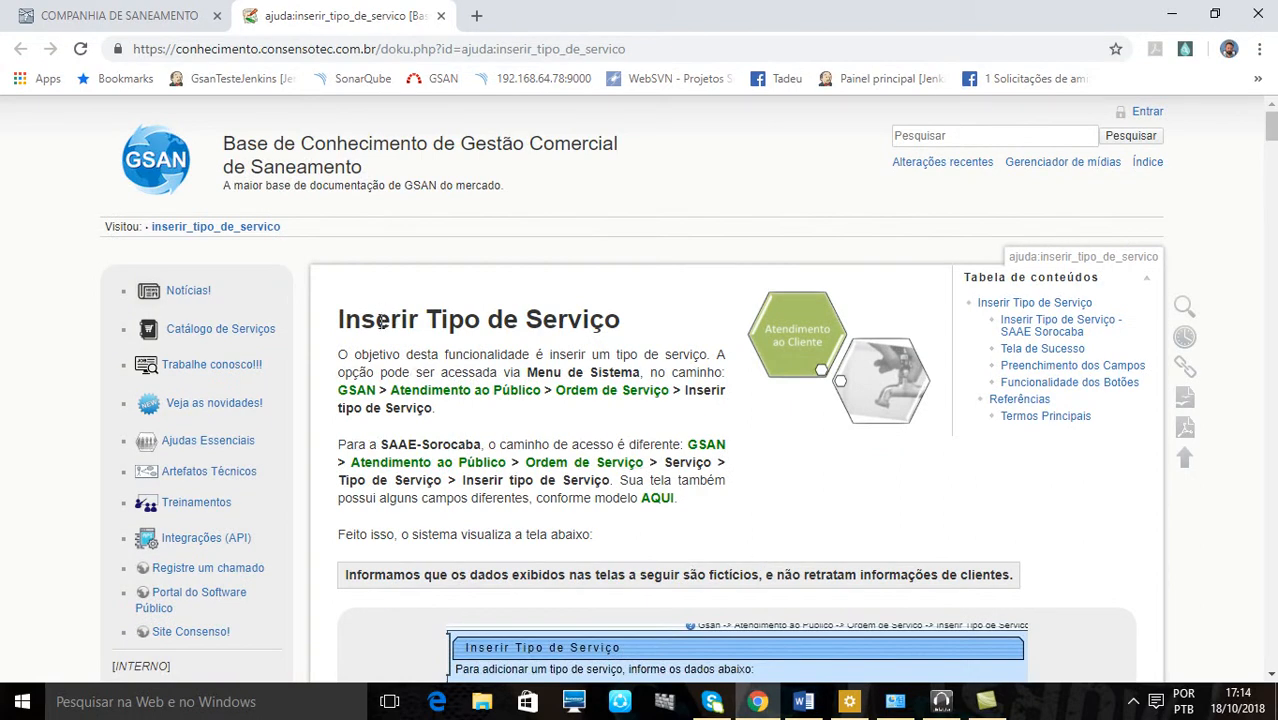
Step: Highlight the Inserir Tipo de Serviço heading on the help page, clear the selection and return to the blank GSAN form
drag(378, 321, 572, 322)
click(572, 329)
click(69, 16)
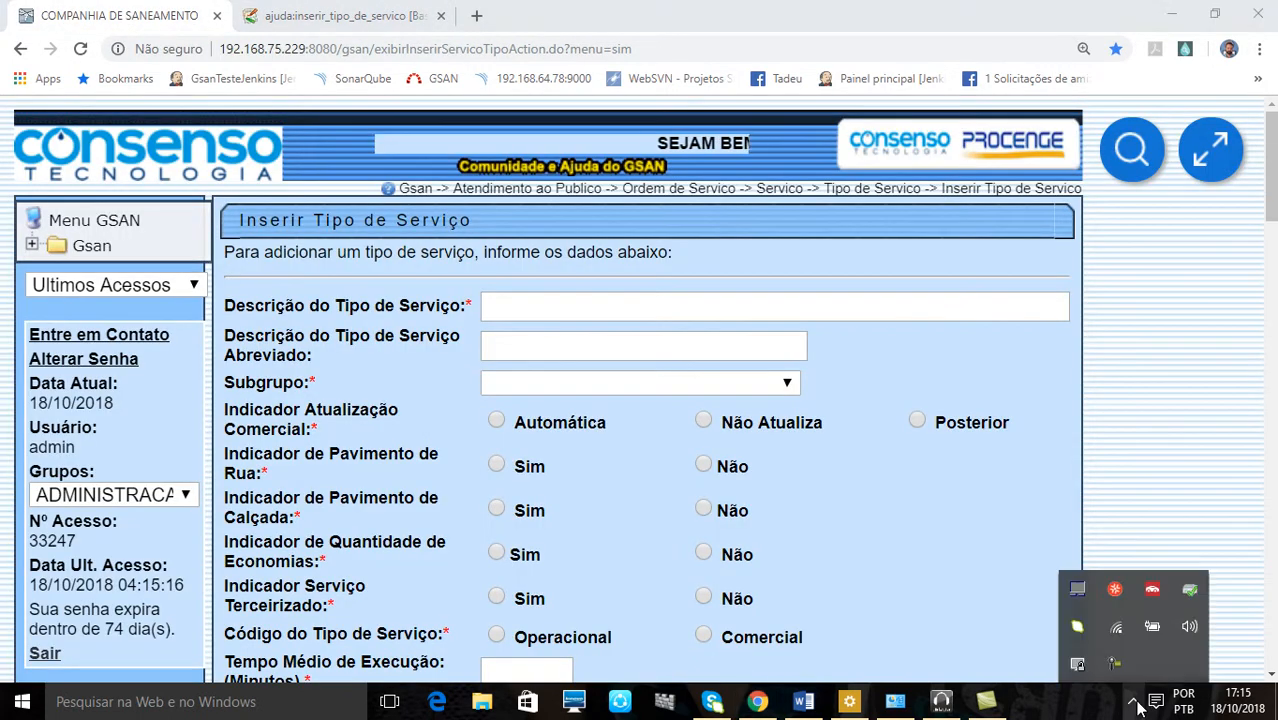